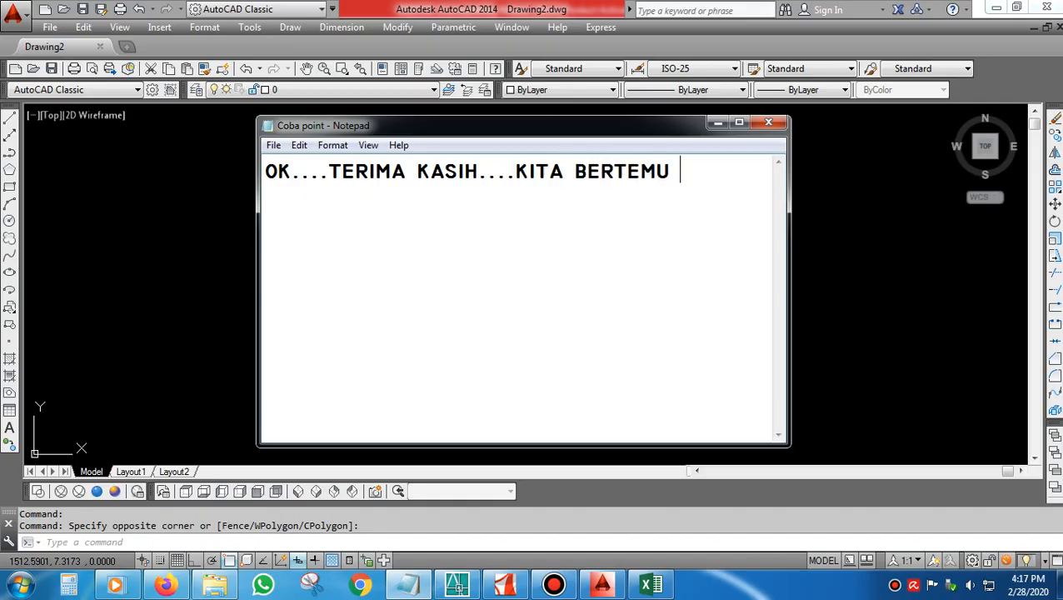
Continue the greeting in the Notepad note with "LAGI DI CHANNEL DRAFTER INDONESIA"
{"action": "type", "text": "LAGI"}
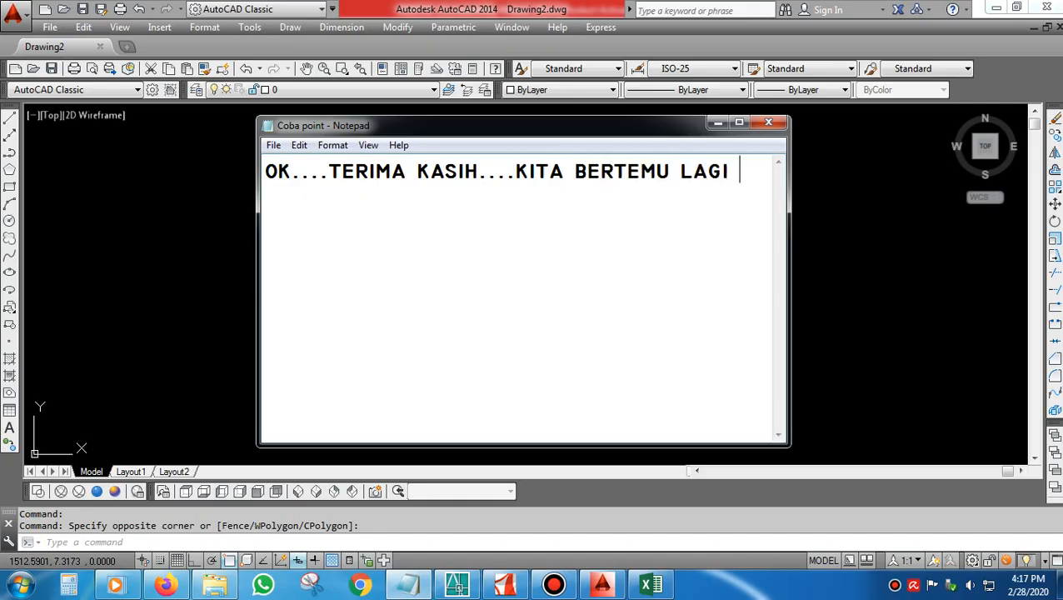
{"action": "type", "text": " DI CHANN"}
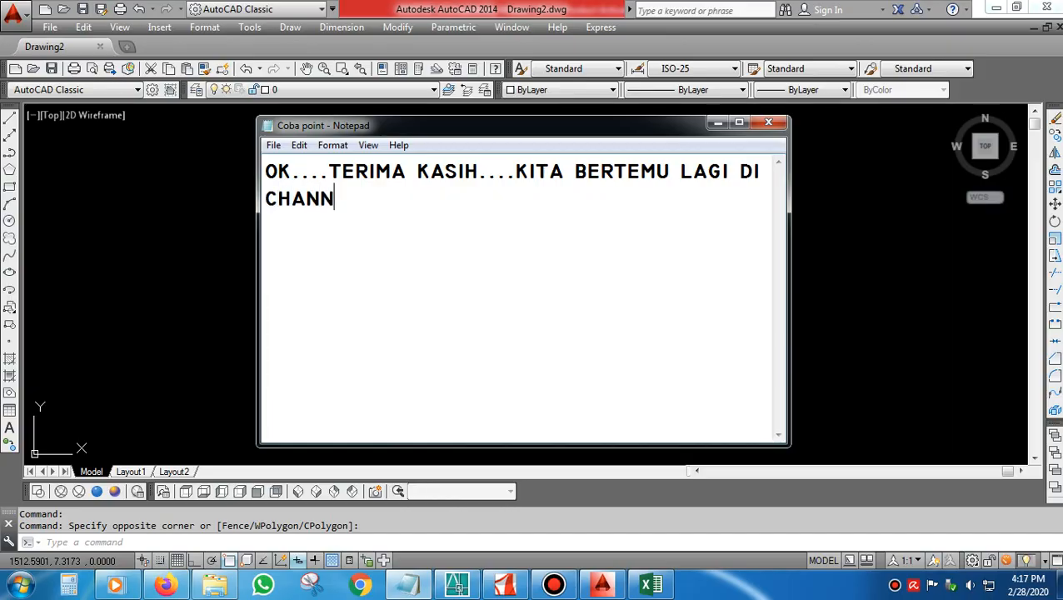
{"action": "type", "text": "EL DRAF"}
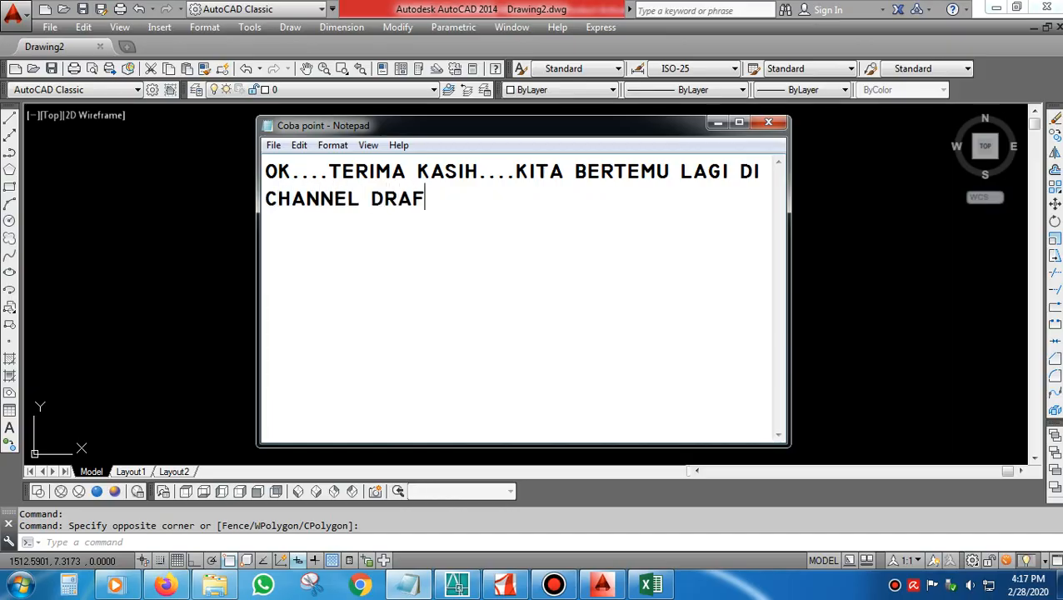
{"action": "type", "text": "TER IND"}
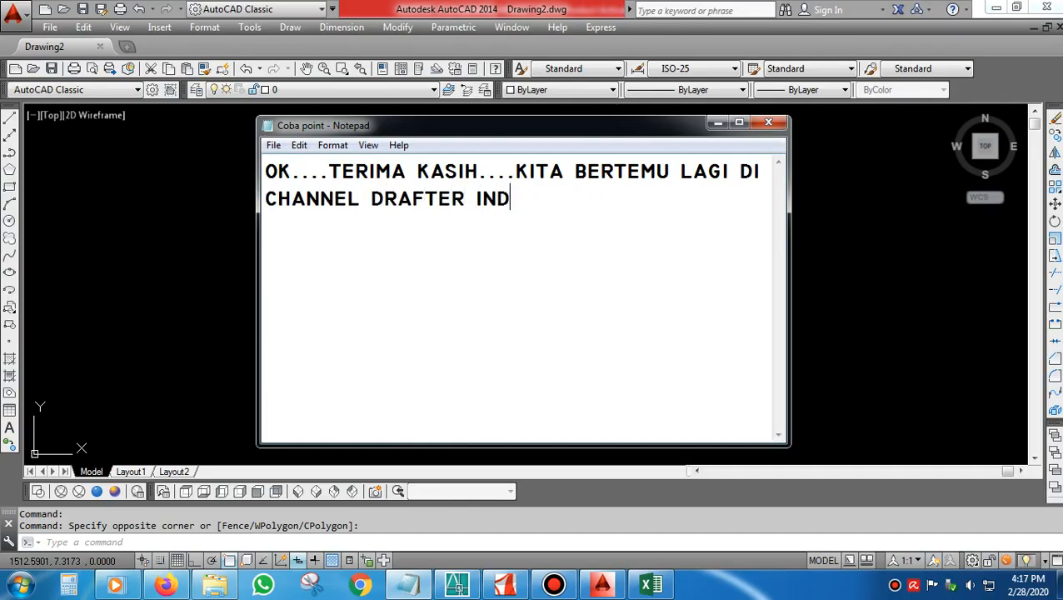
{"action": "type", "text": "ONESIA"}
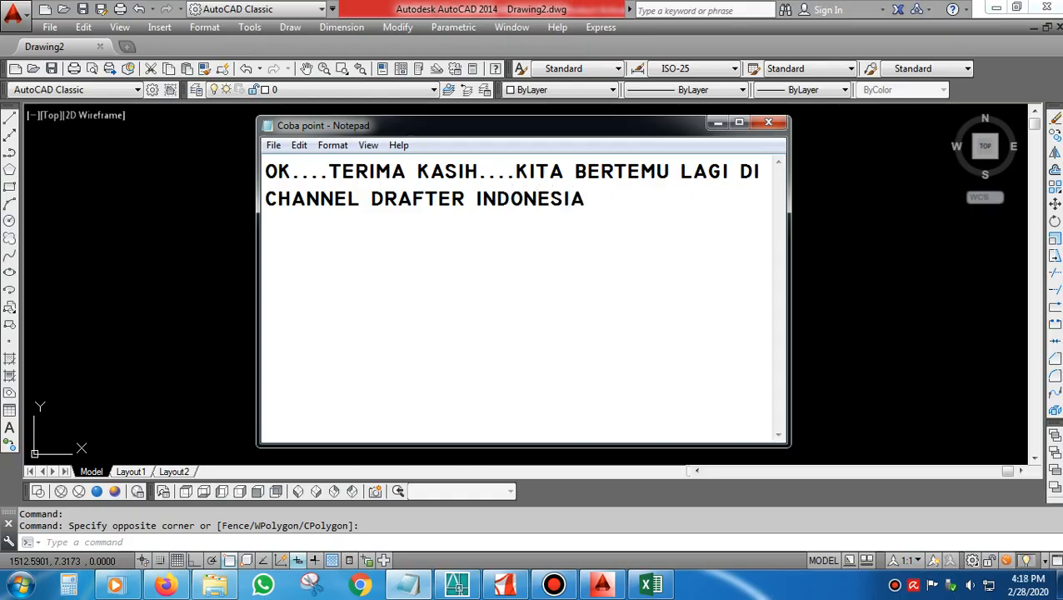
Add the topic introduction "..........KALI INI KITA AKAN MEMBAHAS CARA TRANSFER FILE" to the note
{"action": "type", "text": ".........KALI I"}
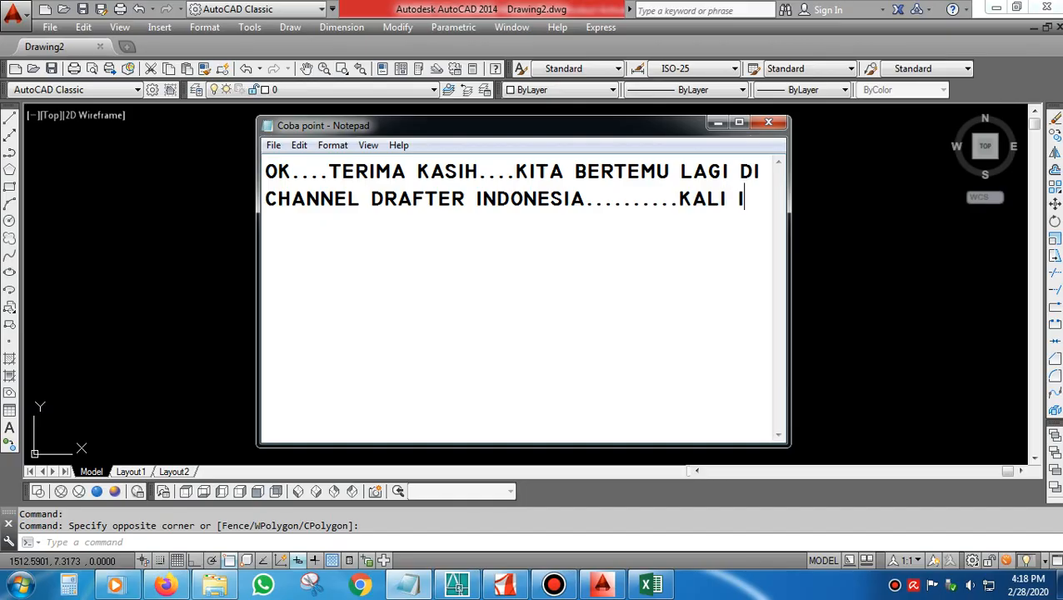
{"action": "type", "text": "NI KIR"}
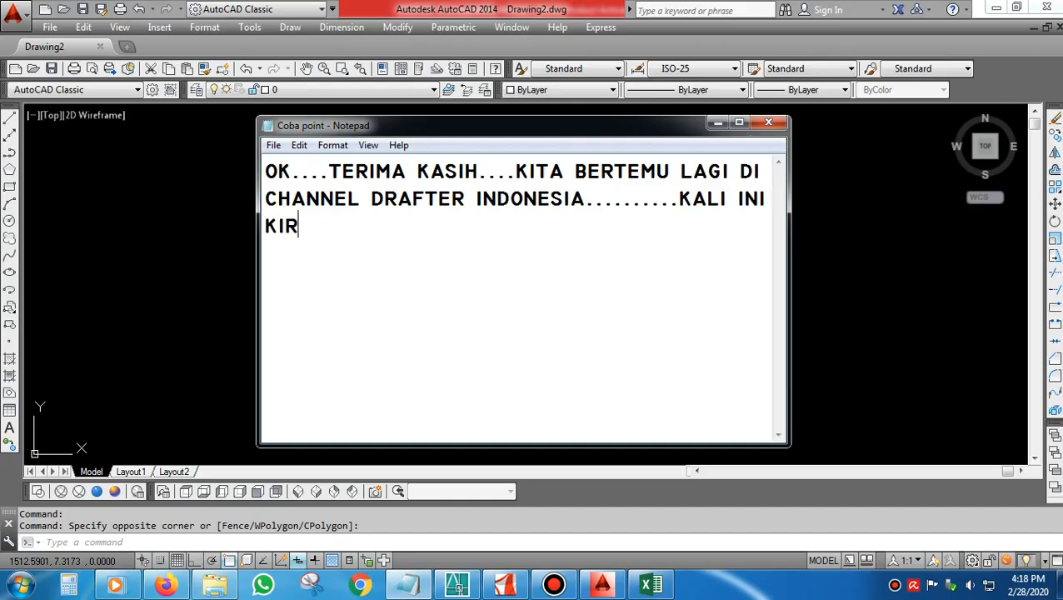
{"action": "key", "text": "BackSpace"}
{"action": "type", "text": "TA AKAN ME"}
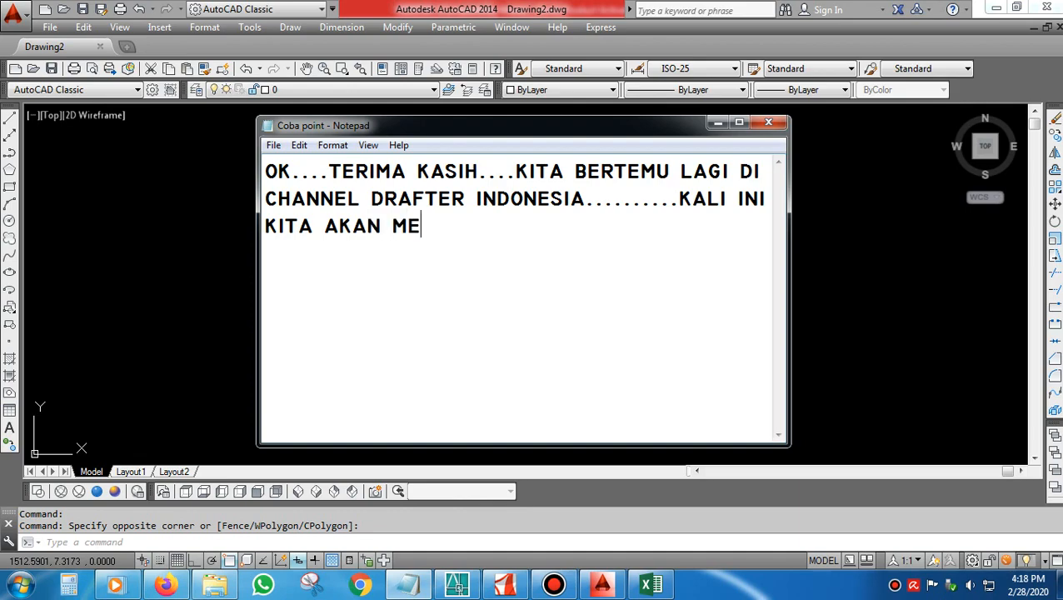
{"action": "type", "text": "MBAHAS"}
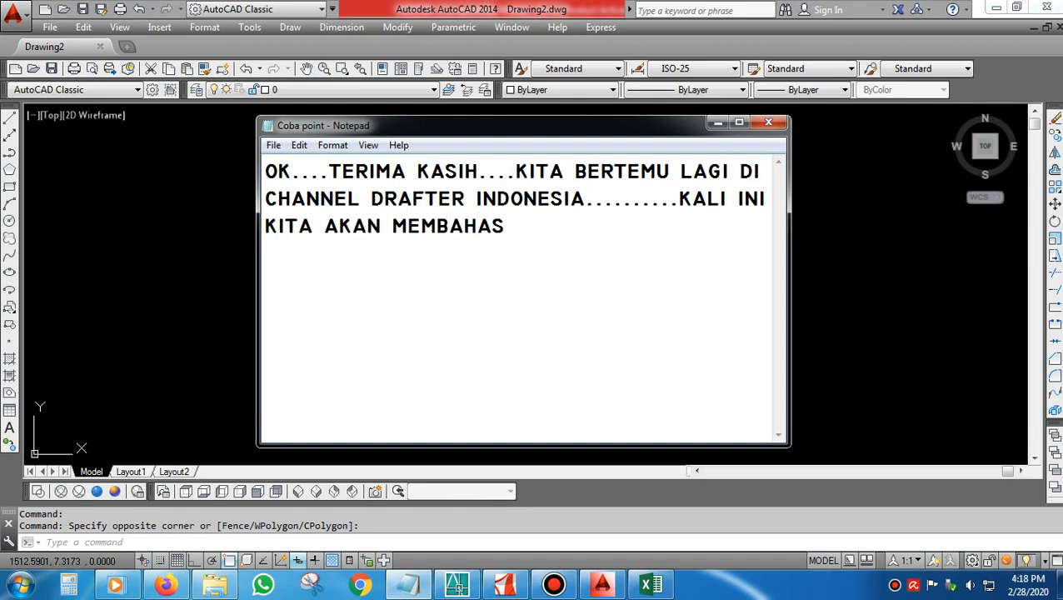
{"action": "type", "text": " CARA TRANSF"}
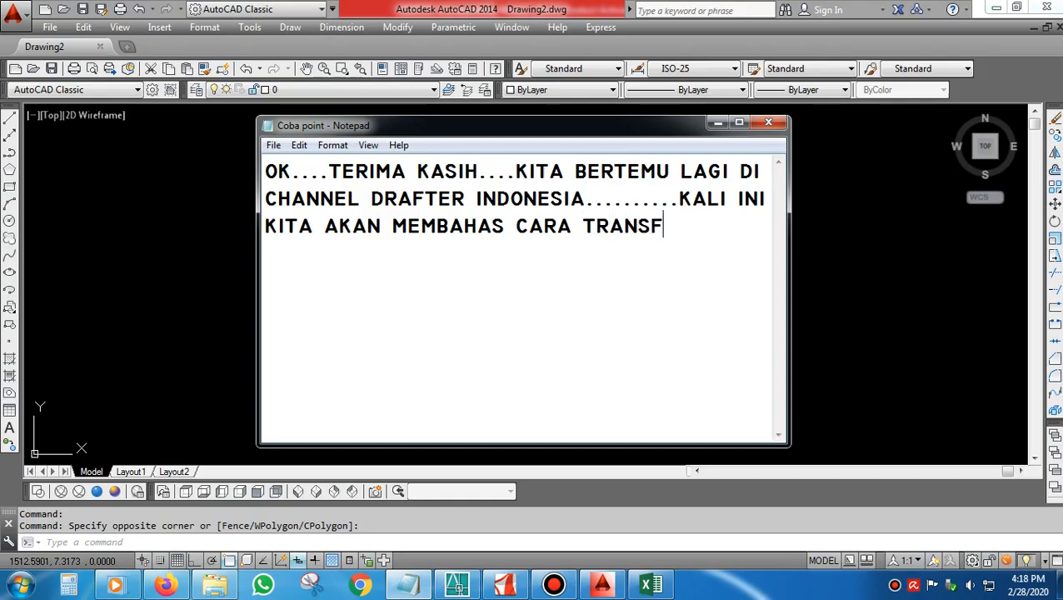
{"action": "type", "text": "ER FILE"}
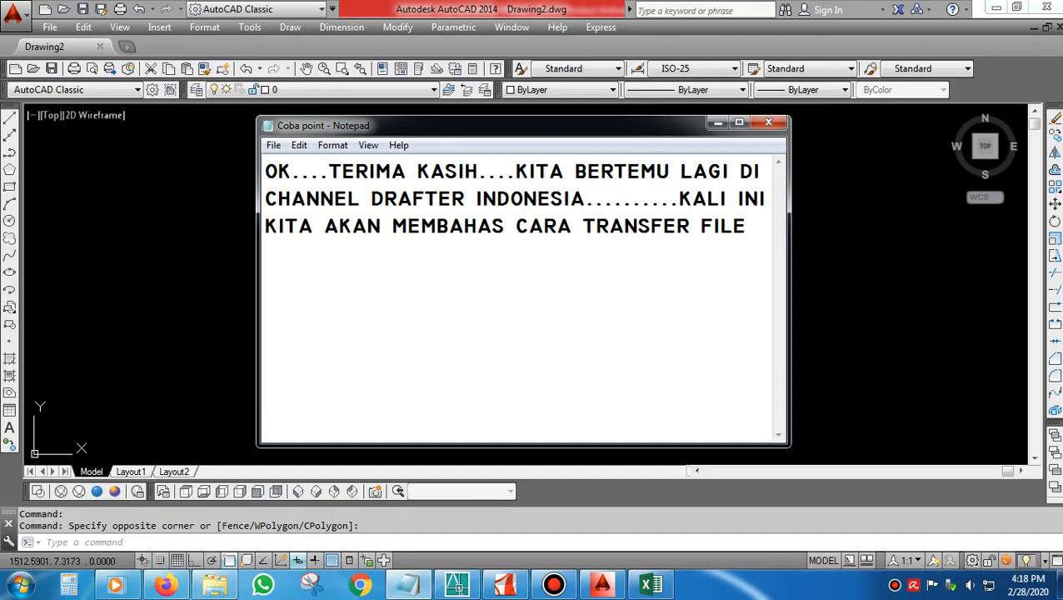
{"action": "type", "text": " KONTUR"}
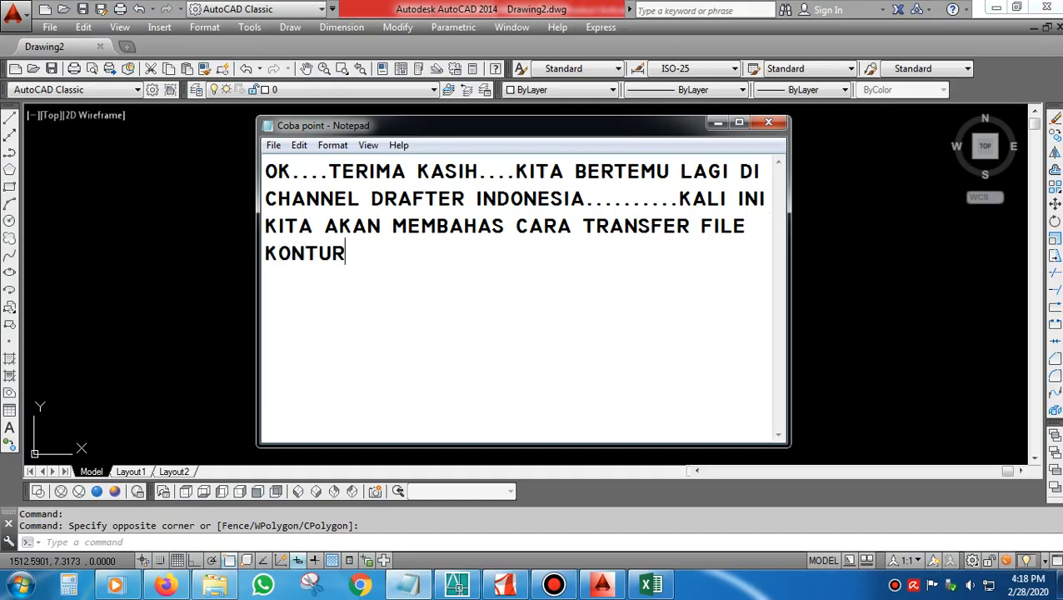
{"action": "key", "text": "BackSpace"}
{"action": "key", "text": "BackSpace"}
{"action": "key", "text": "BackSpace"}
{"action": "key", "text": "BackSpace"}
{"action": "key", "text": "BackSpace"}
{"action": "key", "text": "BackSpace"}
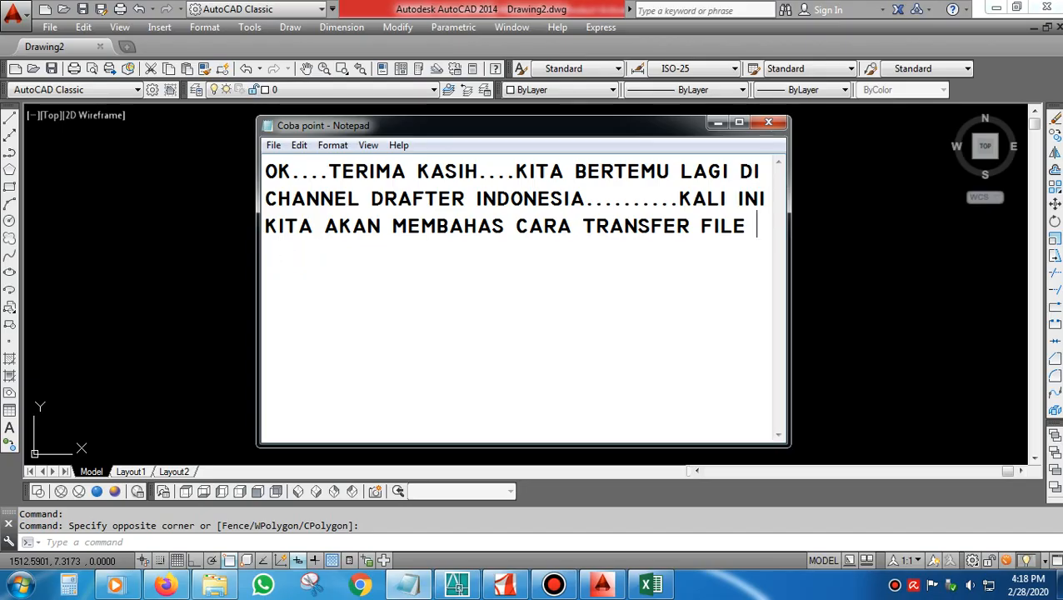
Complete the topic sentence with "KORDINAT DARI EXCEL KE AUTOCAD"
{"action": "type", "text": "KORDI"}
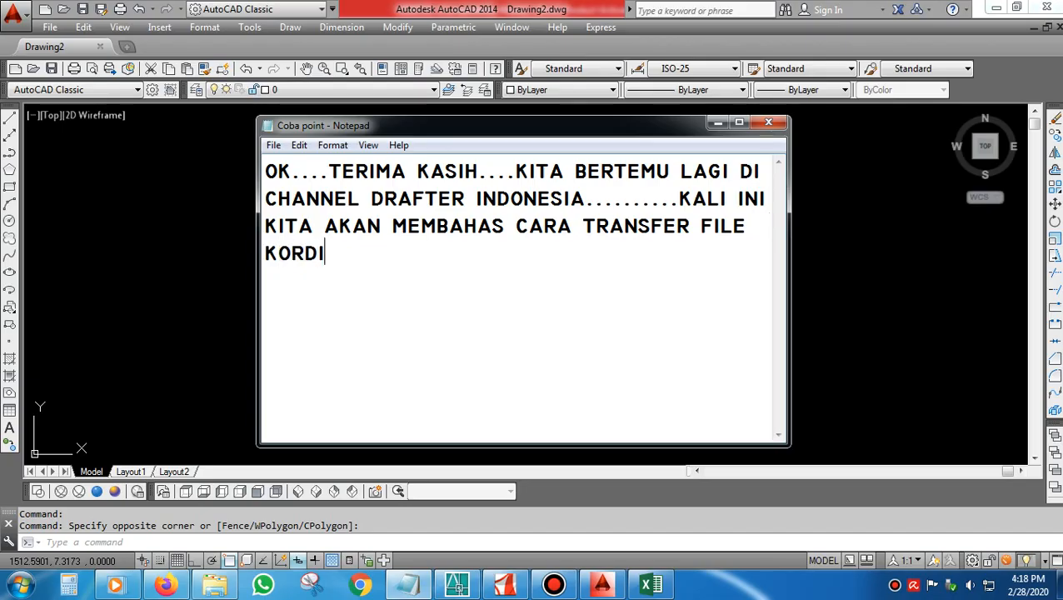
{"action": "type", "text": "NAT DAR"}
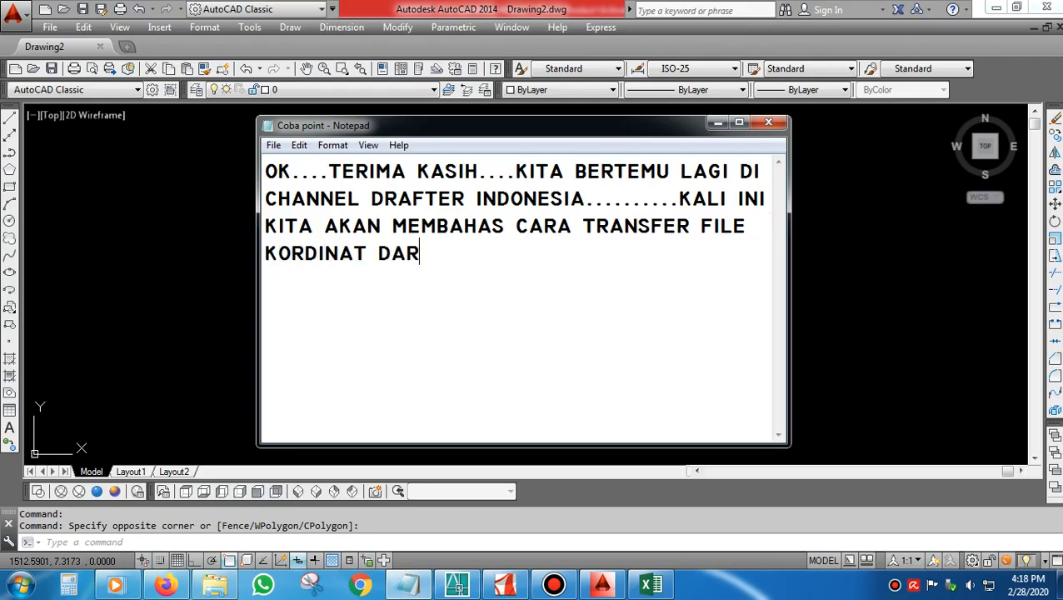
{"action": "type", "text": "I EXCE"}
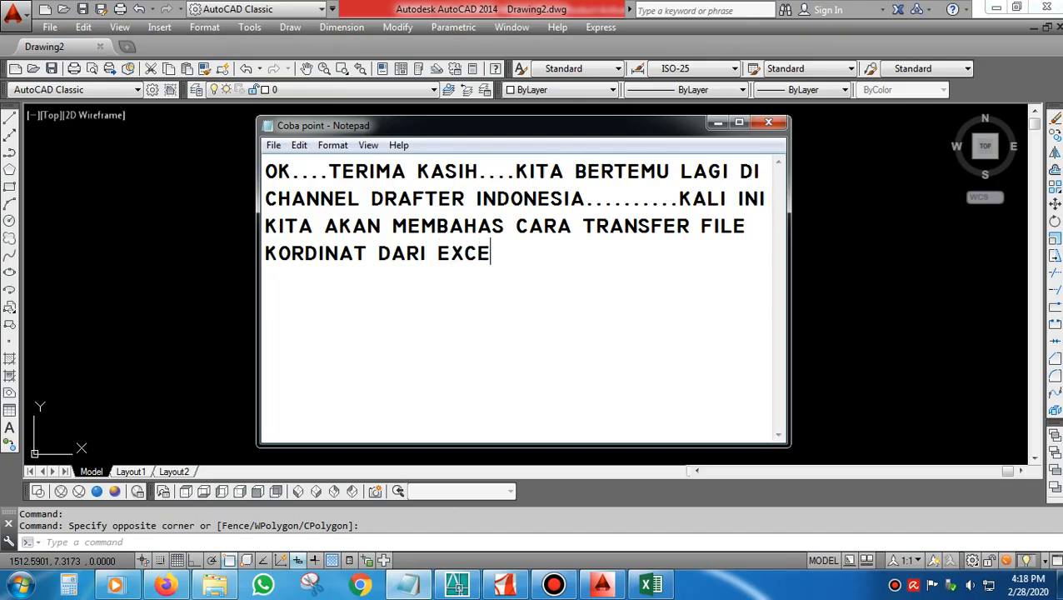
{"action": "type", "text": "L KE AUTOCAD"}
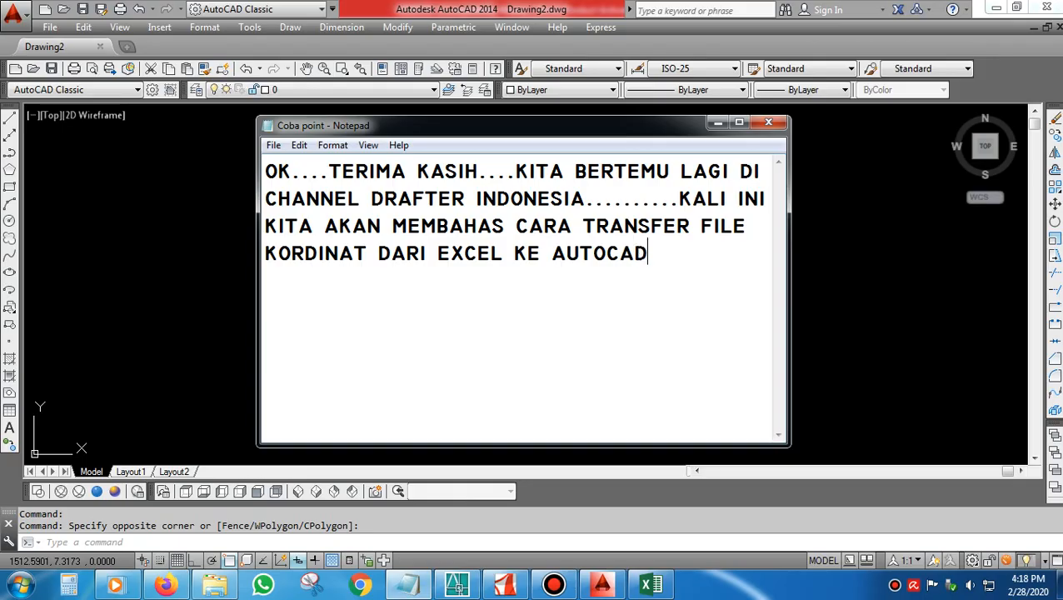
Add ".........MARI KITA SIMAK BERSAMA SAMA.....JANGAN LUPA SUBCRIBE, LIKE & NOTIF" to the note, followed by a row of dots
{"action": "type", "text": ".........MARI"}
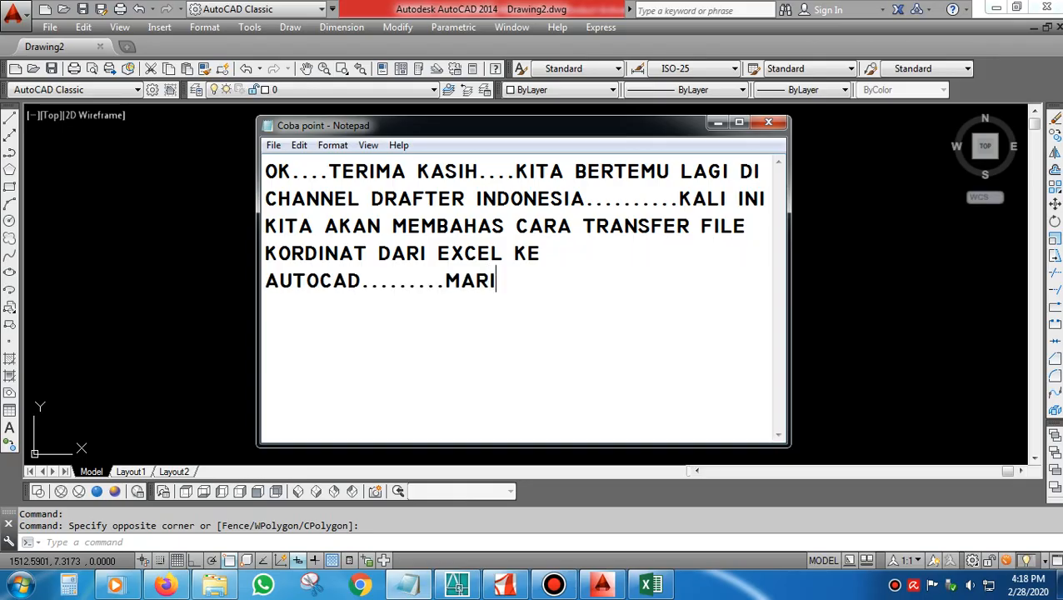
{"action": "type", "text": " KITA S"}
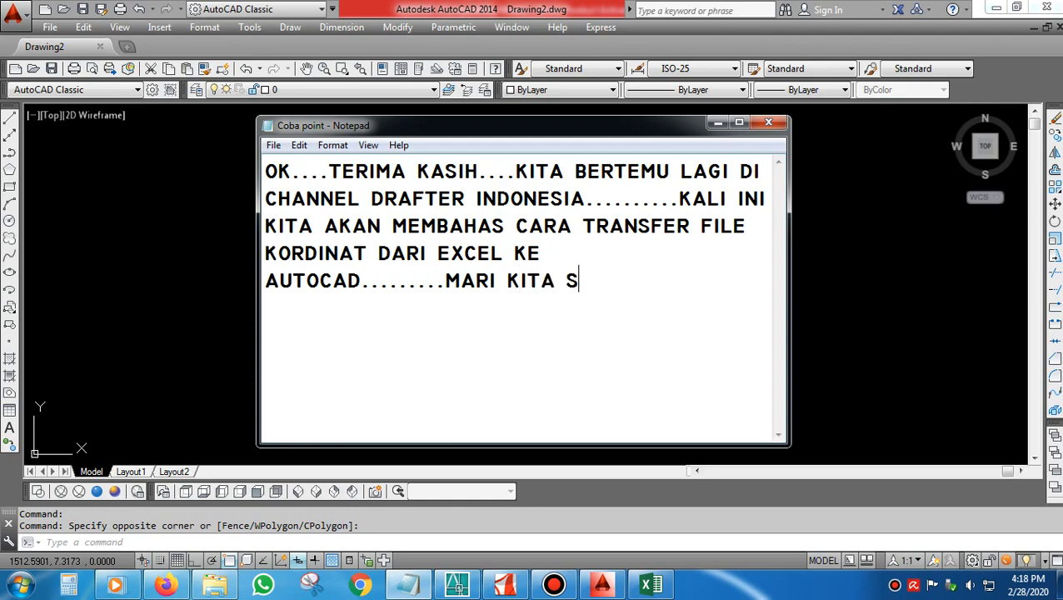
{"action": "type", "text": "IMAK BE"}
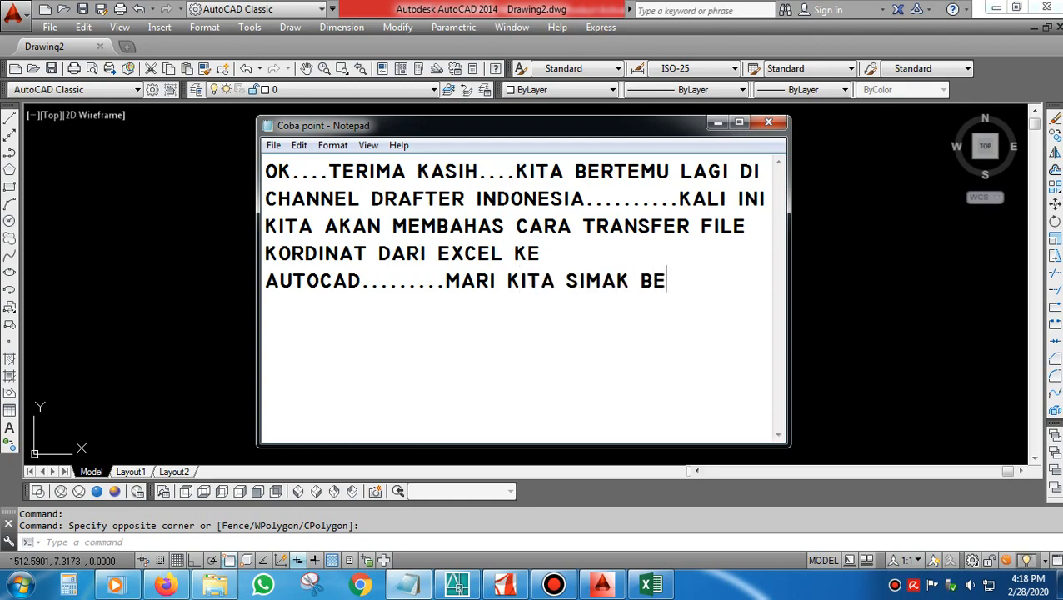
{"action": "type", "text": "RSAMA SA"}
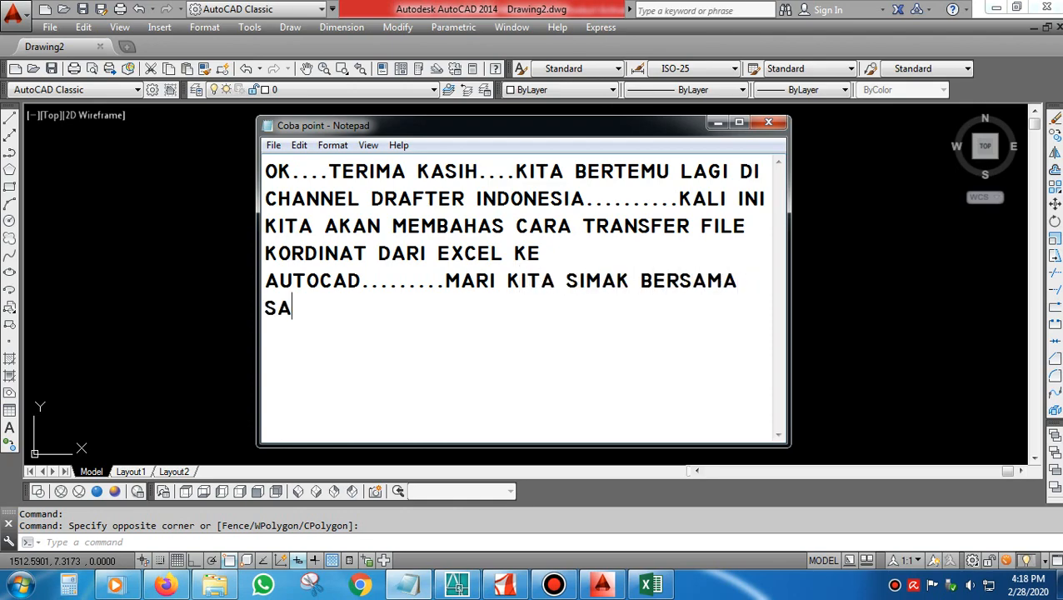
{"action": "type", "text": "MA.....JANGAN L"}
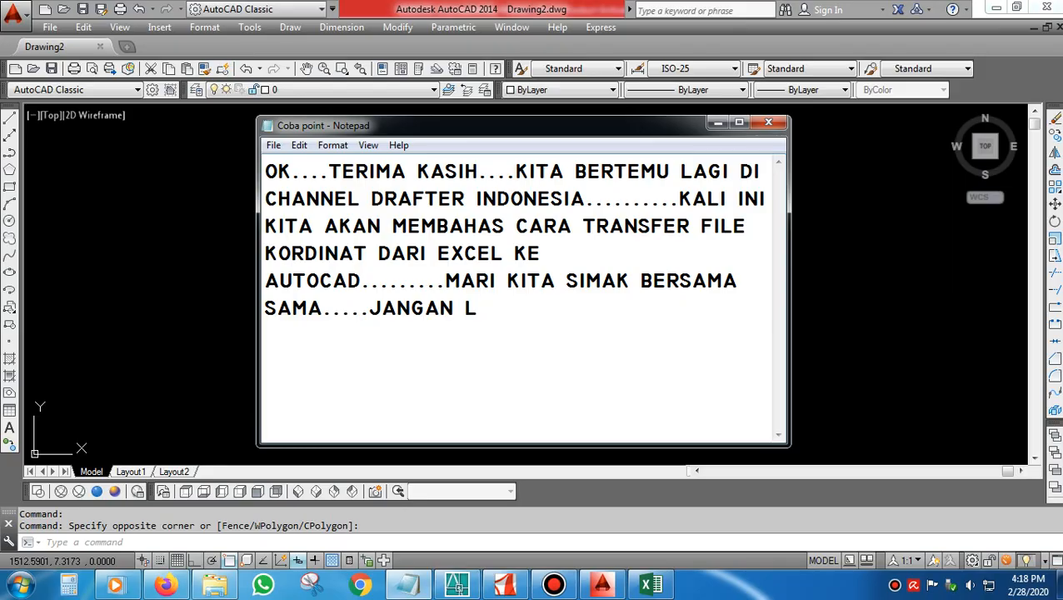
{"action": "type", "text": "UPA SUBCRI"}
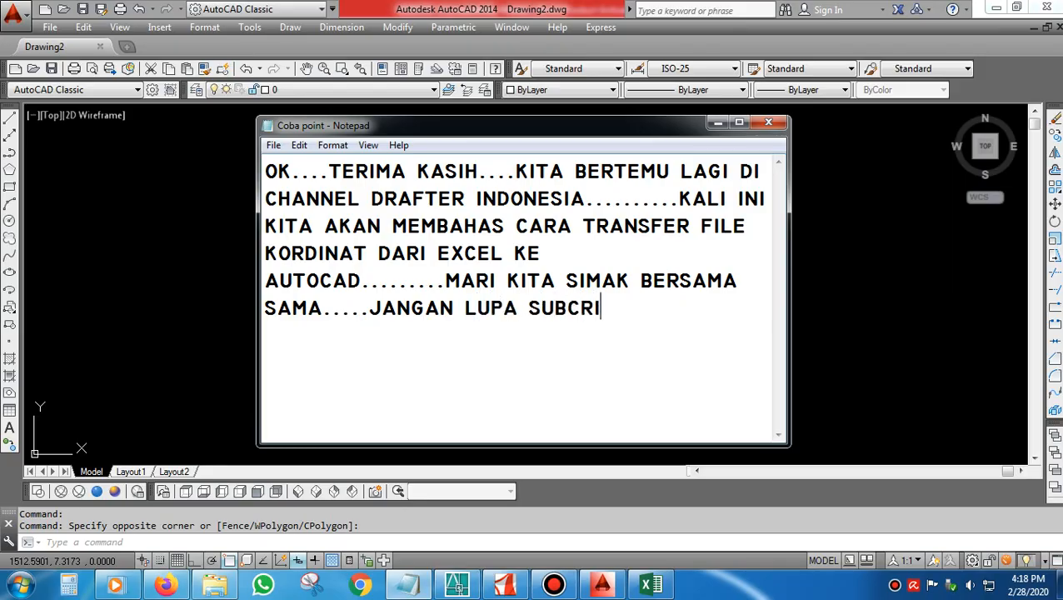
{"action": "type", "text": "BE, LIKE"}
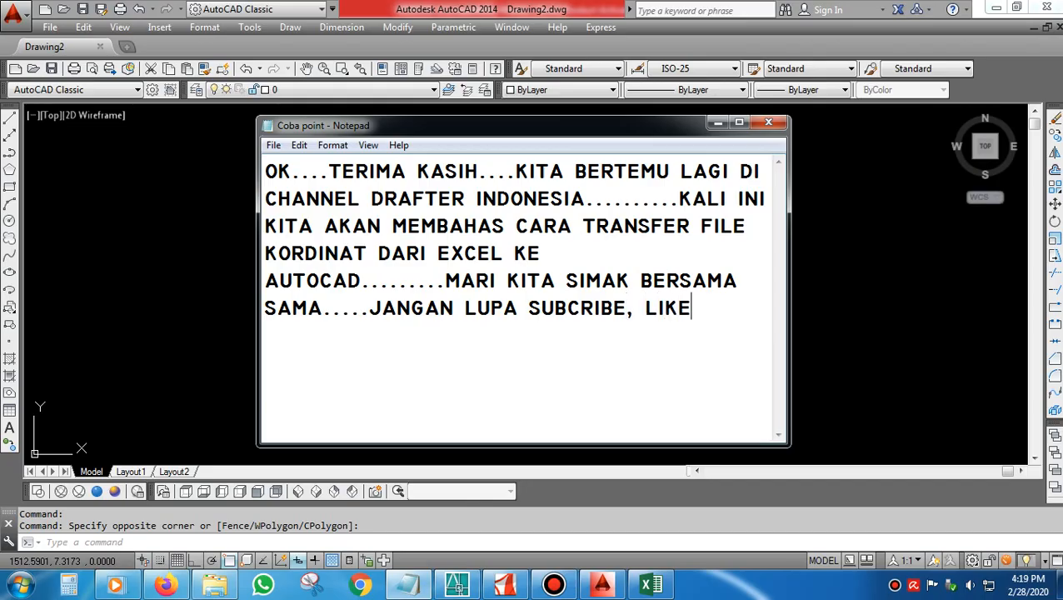
{"action": "type", "text": " & NOTIF"}
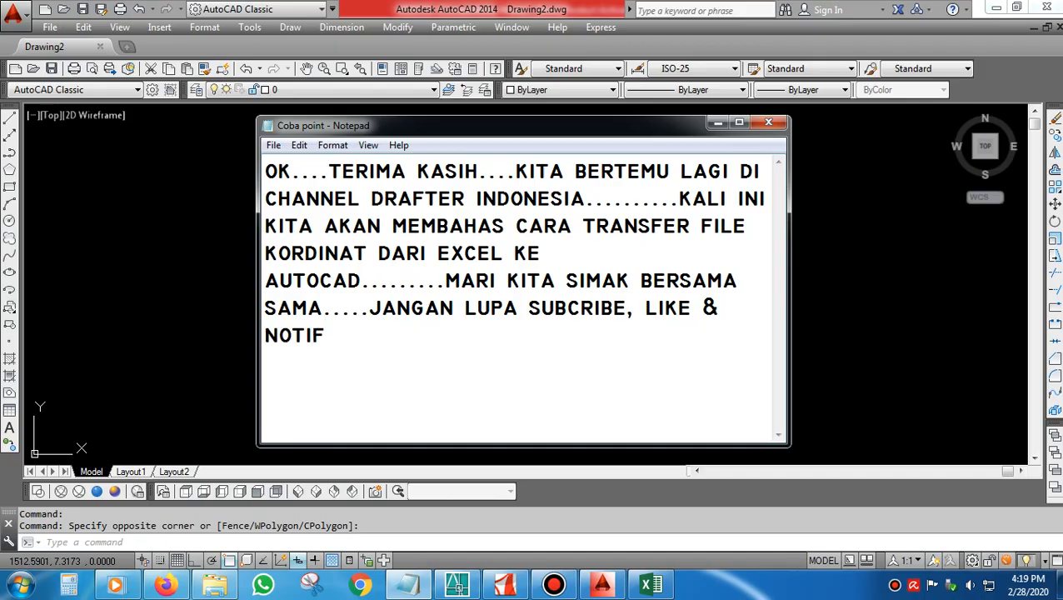
{"action": "type", "text": ".............."}
Add the first instruction "OK PERTAMA KITA SIAPKAN FILE KORDINAT DI EXCEL" after the row of dots in the note
{"action": "left_click", "coordinate": [718, 122]}
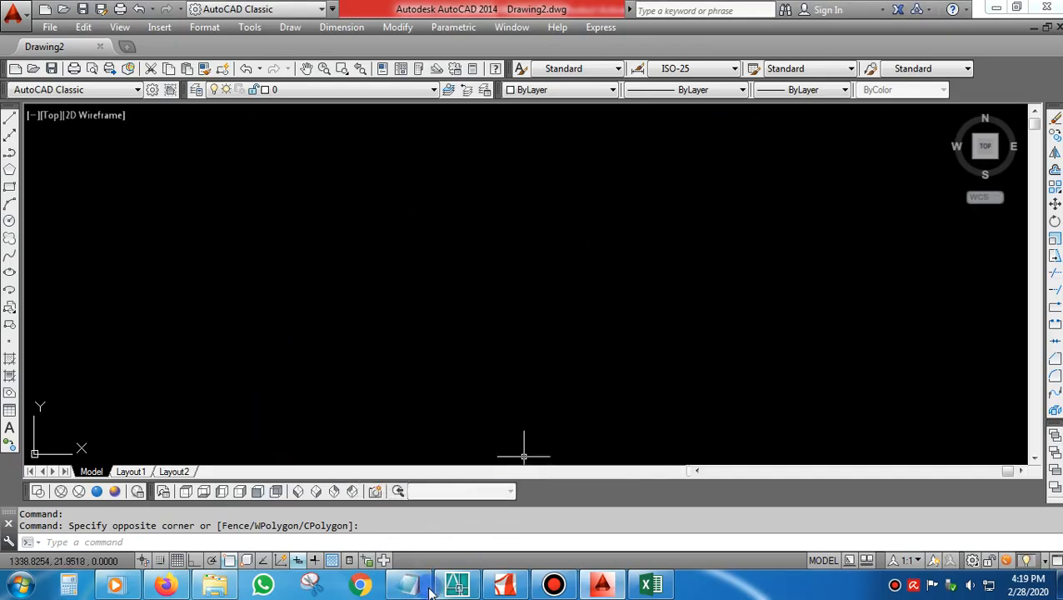
{"action": "key", "text": "alt+Tab"}
{"action": "type", "text": "O"}
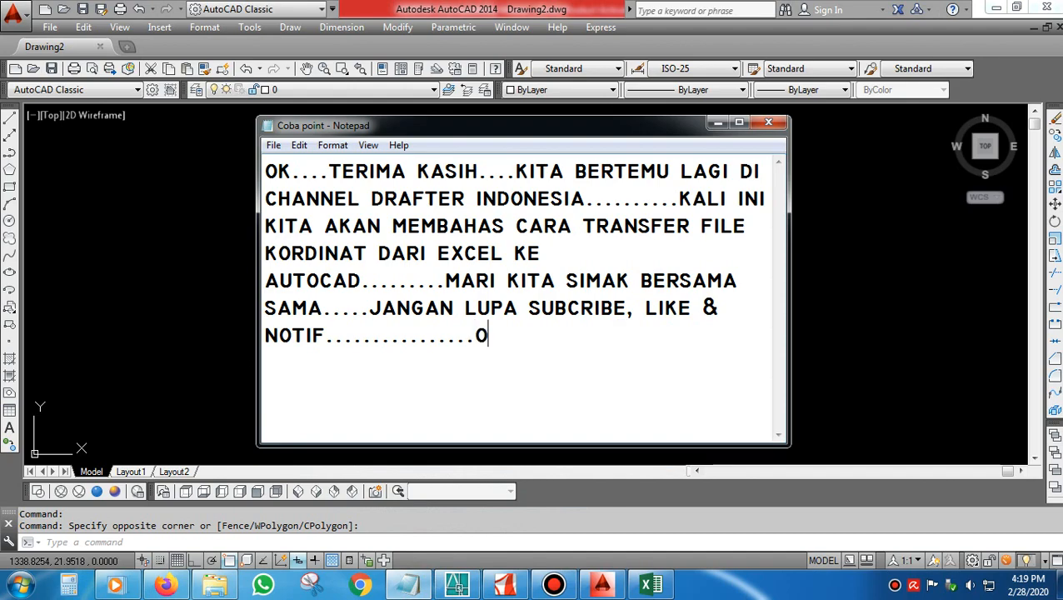
{"action": "type", "text": "K PERTA"}
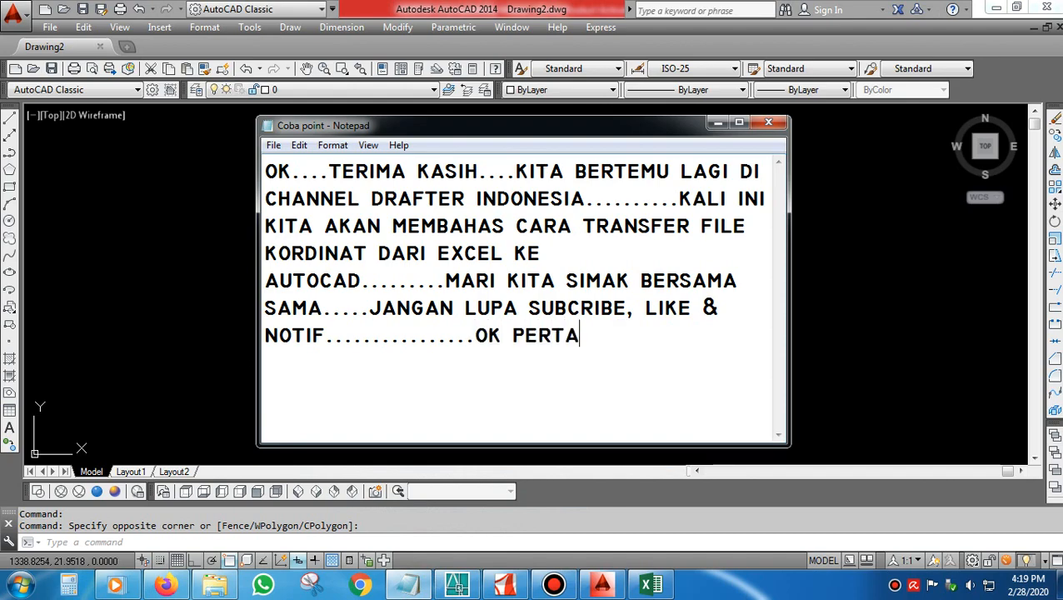
{"action": "type", "text": "MA KITA "}
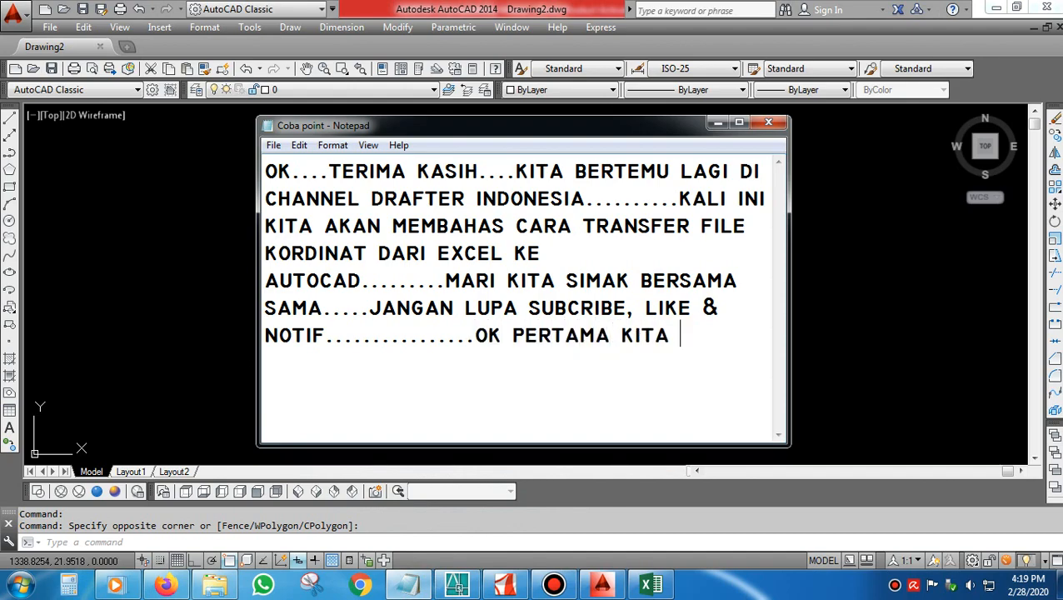
{"action": "type", "text": "SIAPKAN"}
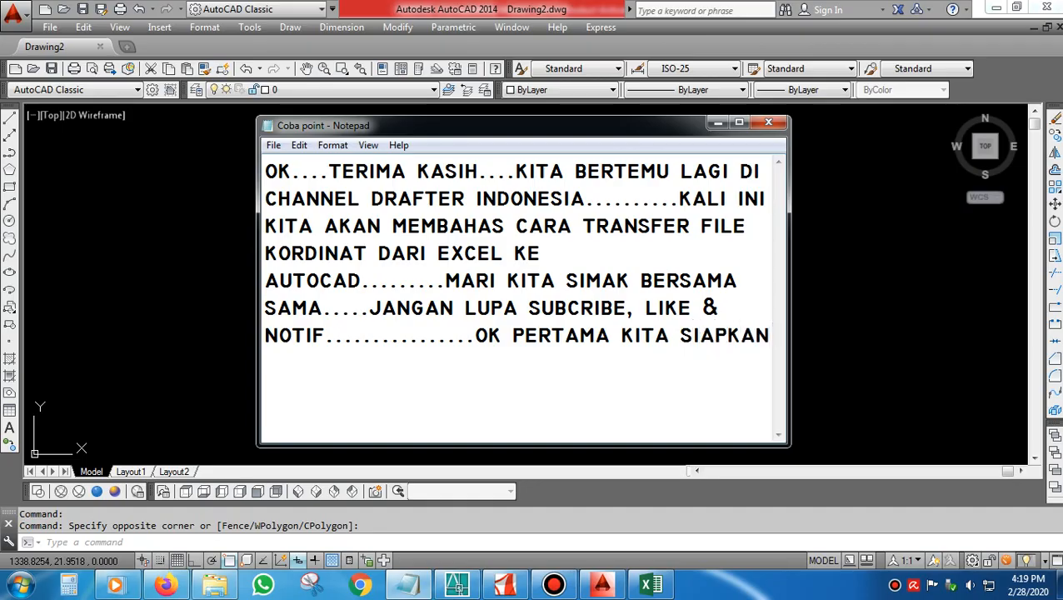
{"action": "type", "text": " FILE K"}
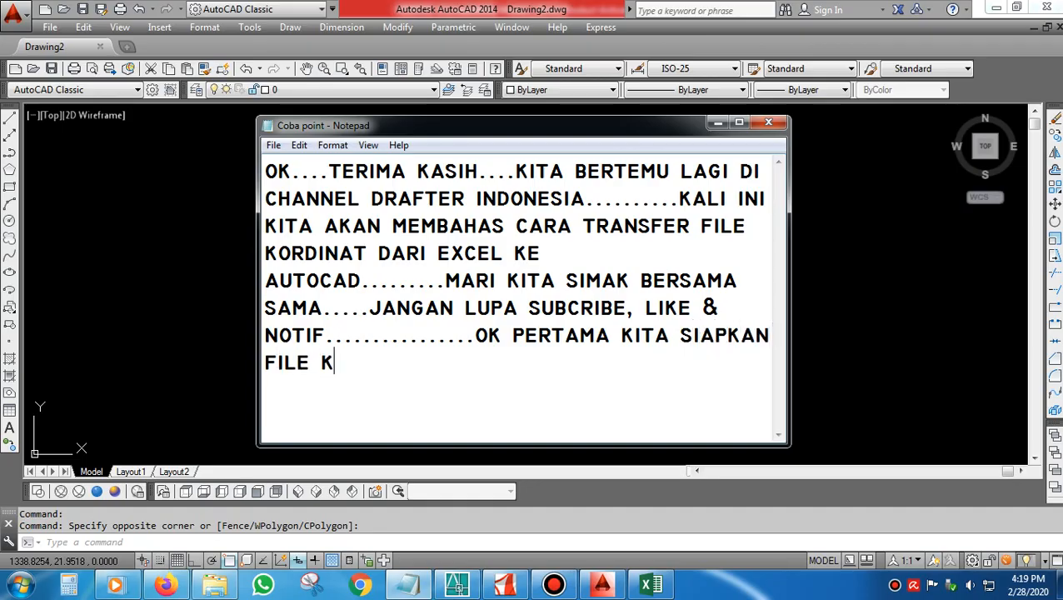
{"action": "type", "text": "ORDINAL"}
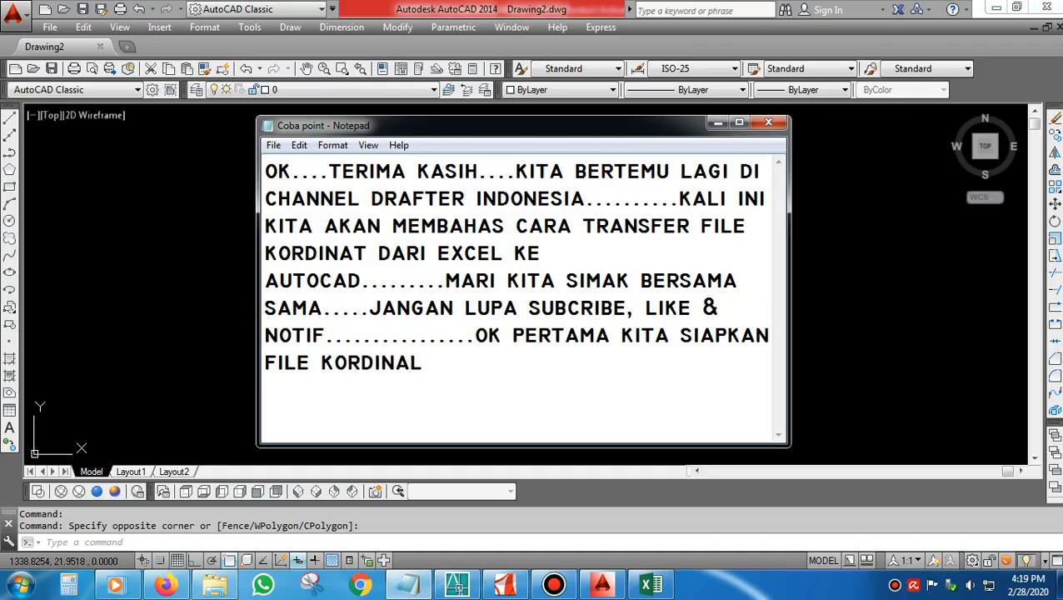
{"action": "key", "text": "BackSpace"}
{"action": "type", "text": "T DI EXCEL"}
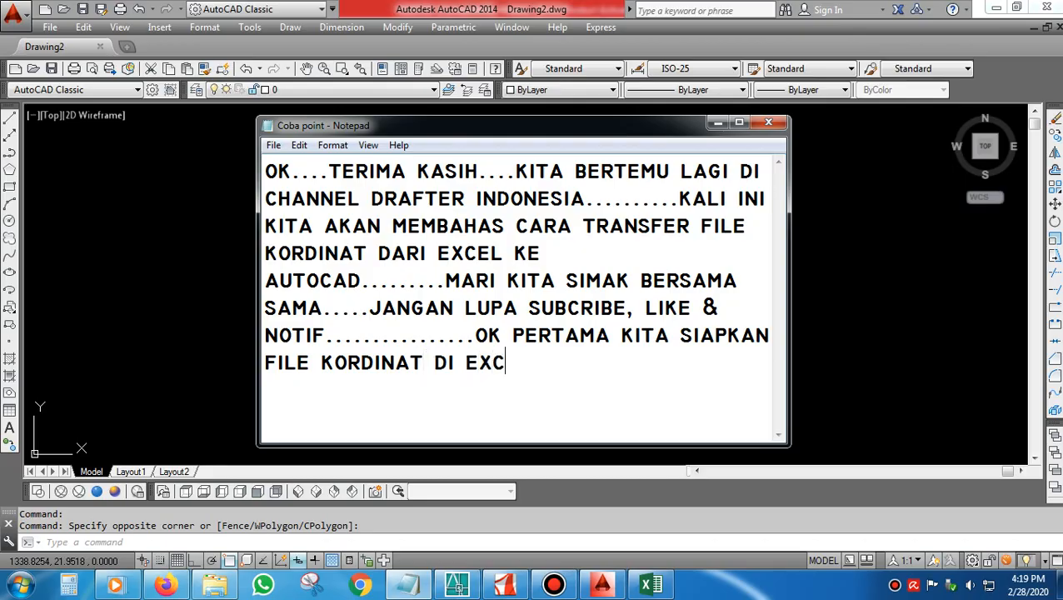
Add the second instruction "......KEMUDIAN KITA BUKA AUTOCAD....." after EXCEL in the note
{"action": "type", "text": "...."}
{"action": "type", "text": "..KEM"}
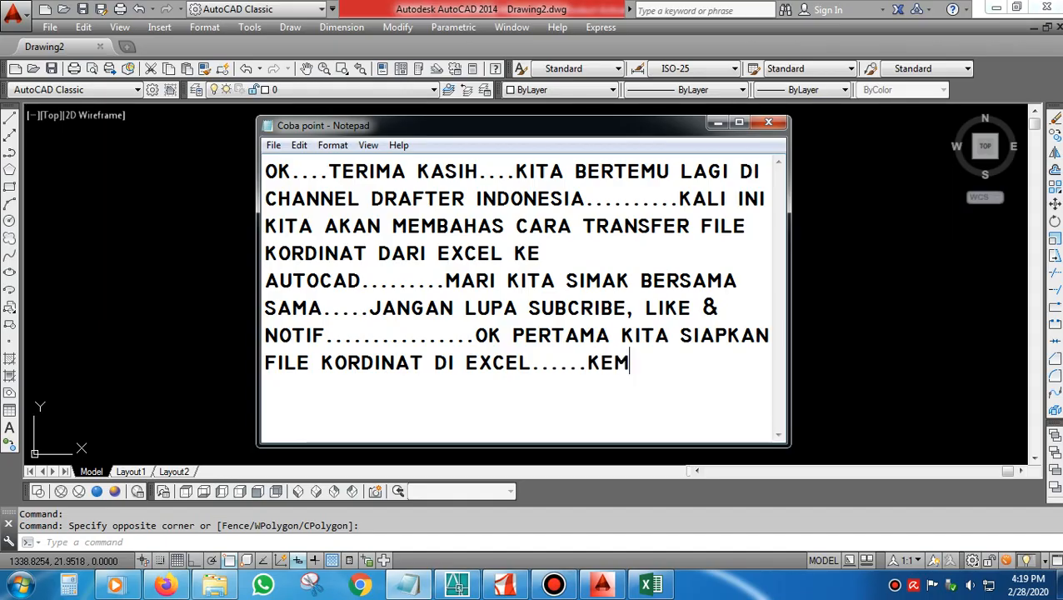
{"action": "type", "text": "UDIAN K"}
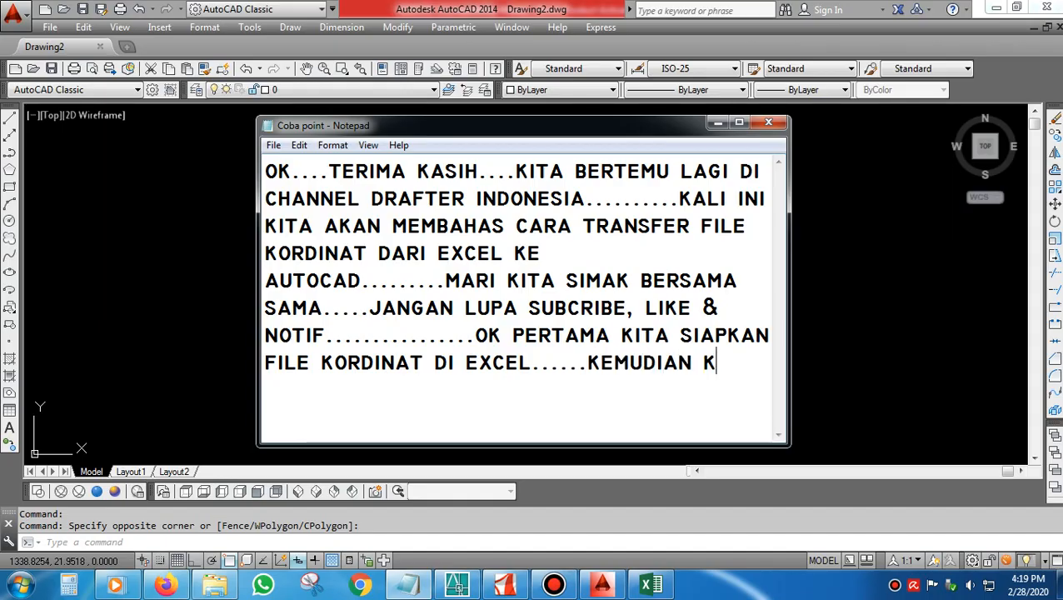
{"action": "type", "text": "ITA BUK"}
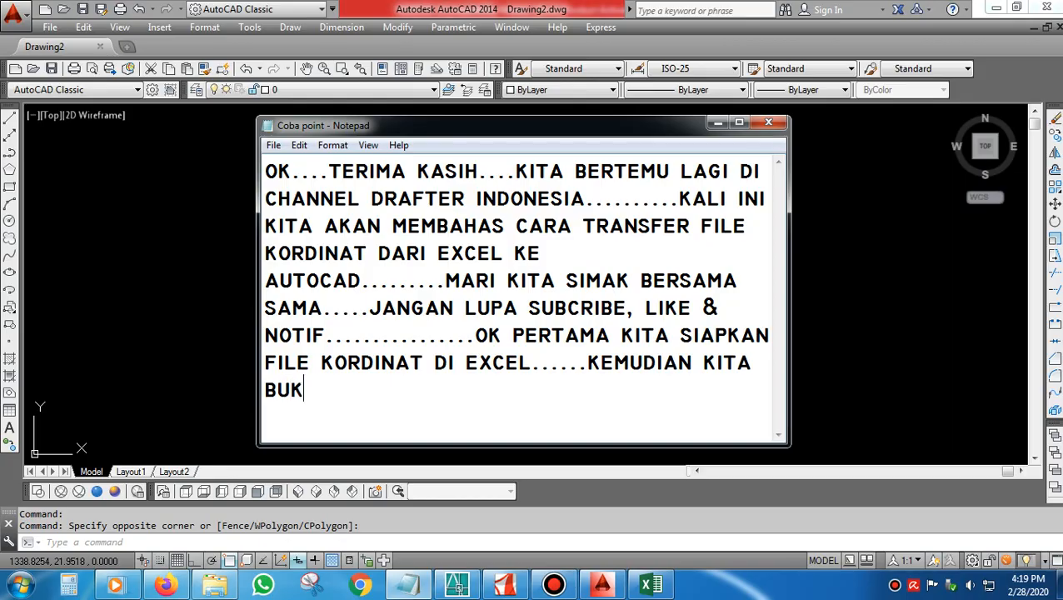
{"action": "type", "text": "A AUTOCA"}
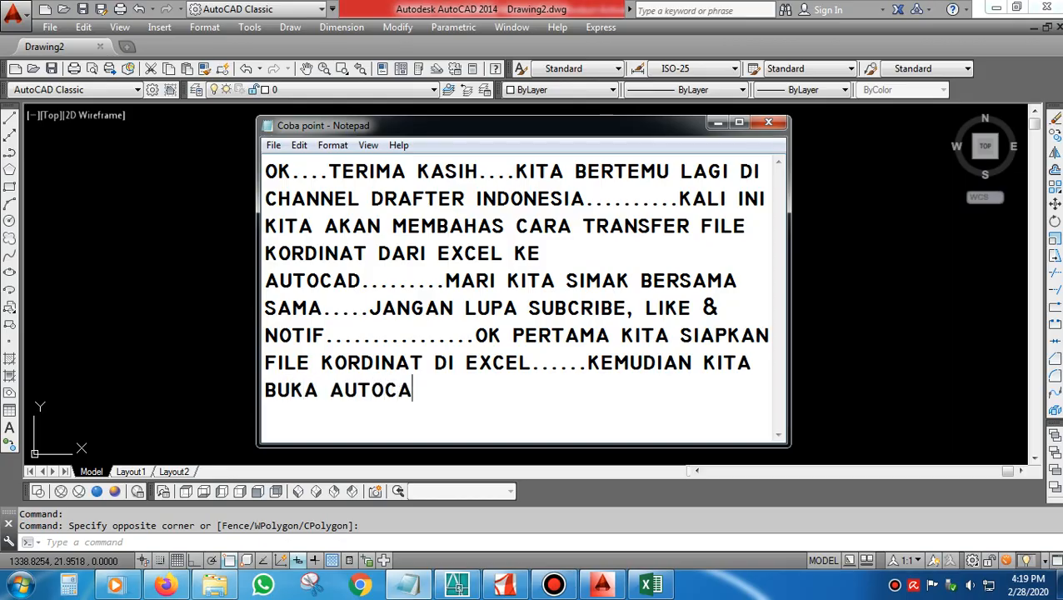
{"action": "type", "text": "D....."}
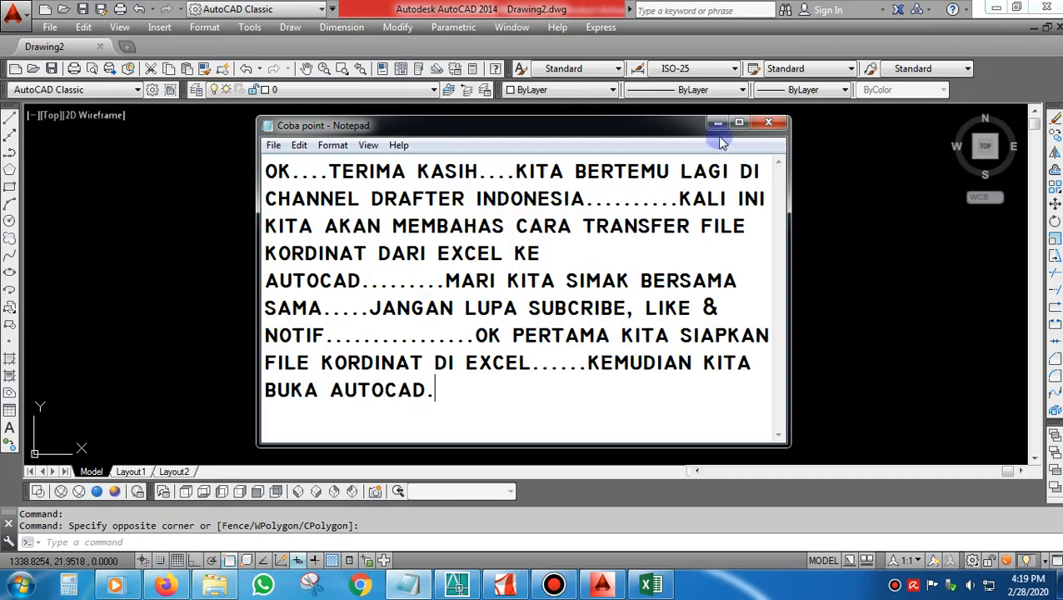
Switch to AutoCAD and set the drawing's insertion scale units to Meters
{"action": "left_click", "coordinate": [716, 123]}
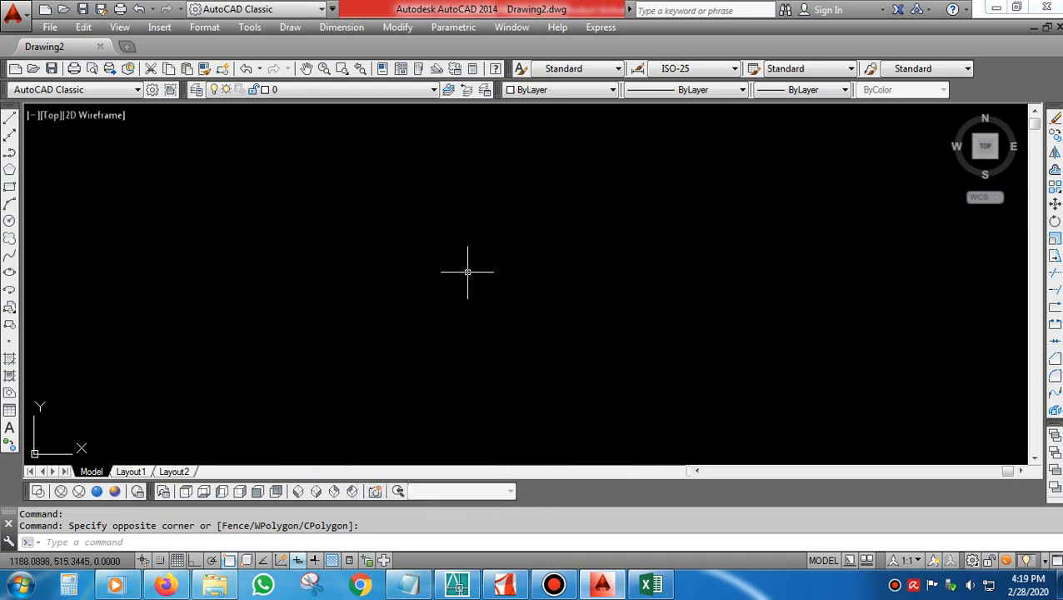
{"action": "type", "text": "UN"}
{"action": "key", "text": "Return"}
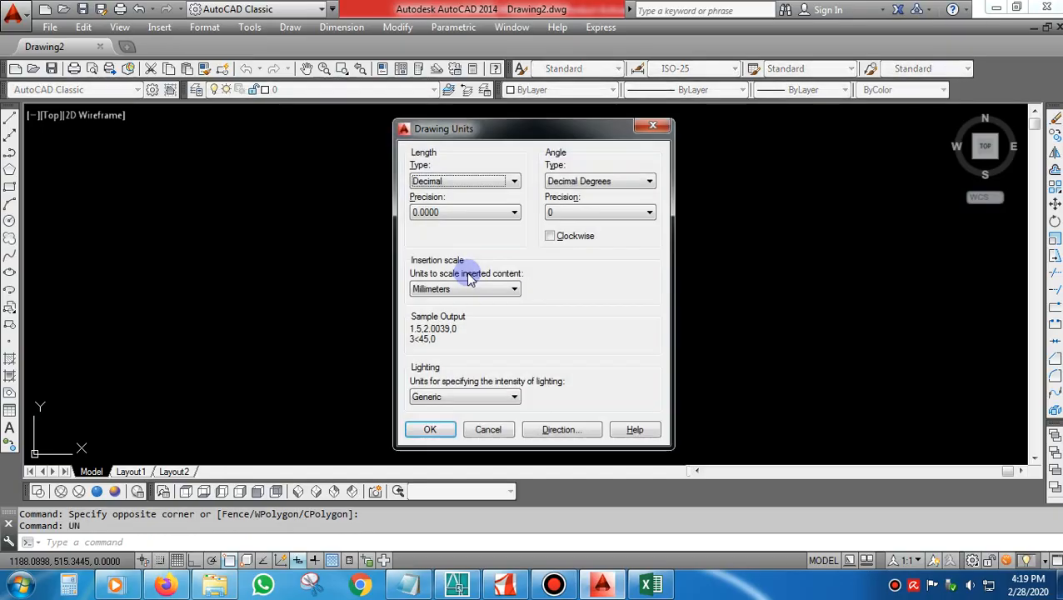
{"action": "left_click", "coordinate": [484, 288]}
{"action": "left_click", "coordinate": [467, 364]}
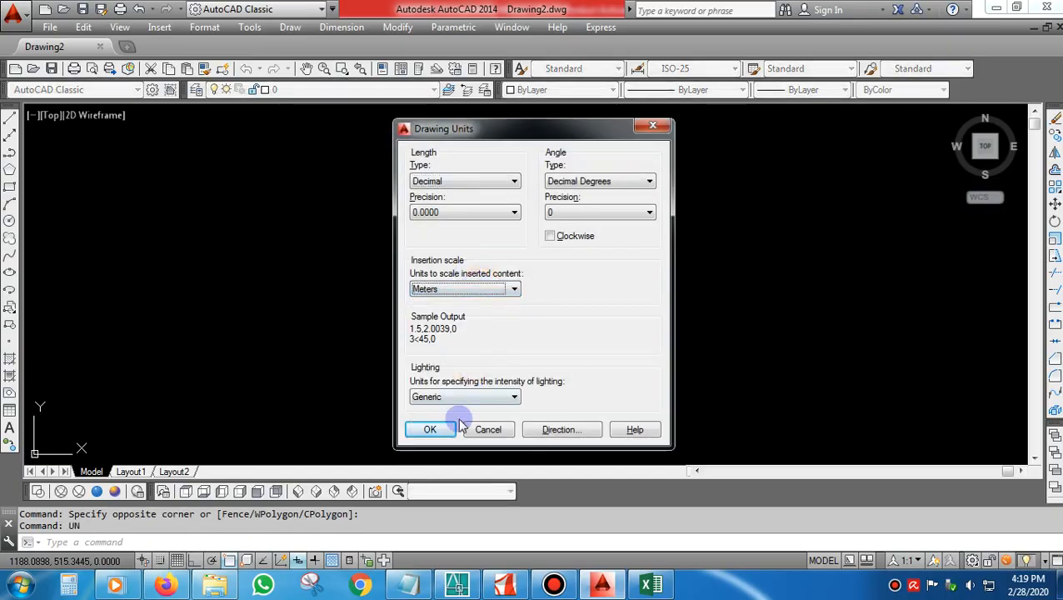
{"action": "left_click", "coordinate": [438, 428]}
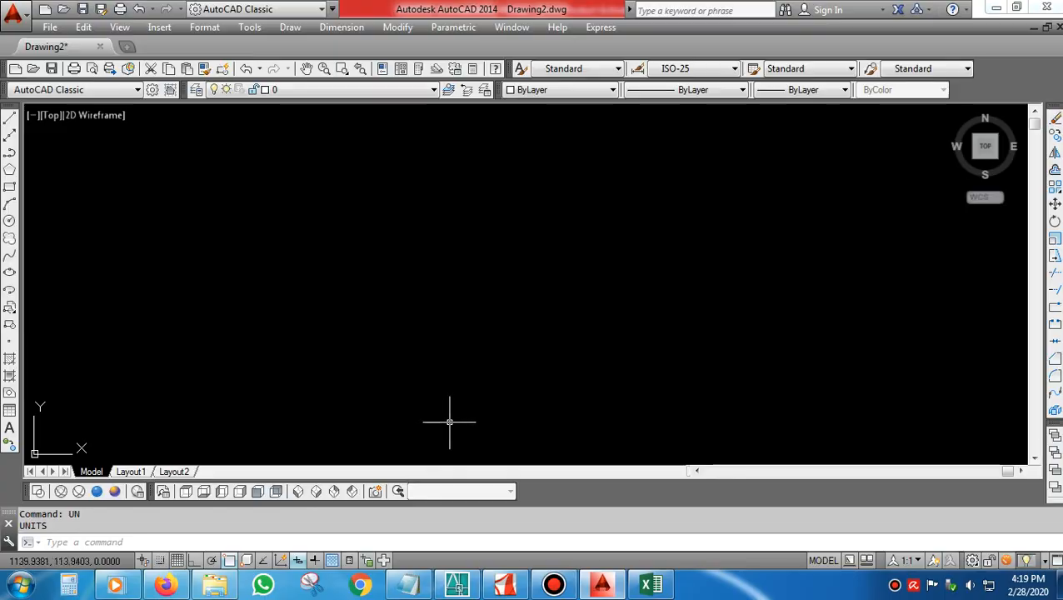
Save the drawing as "coba kordinat" in the Coba KONTUR folder under My Documents
{"action": "left_click", "coordinate": [13, 12]}
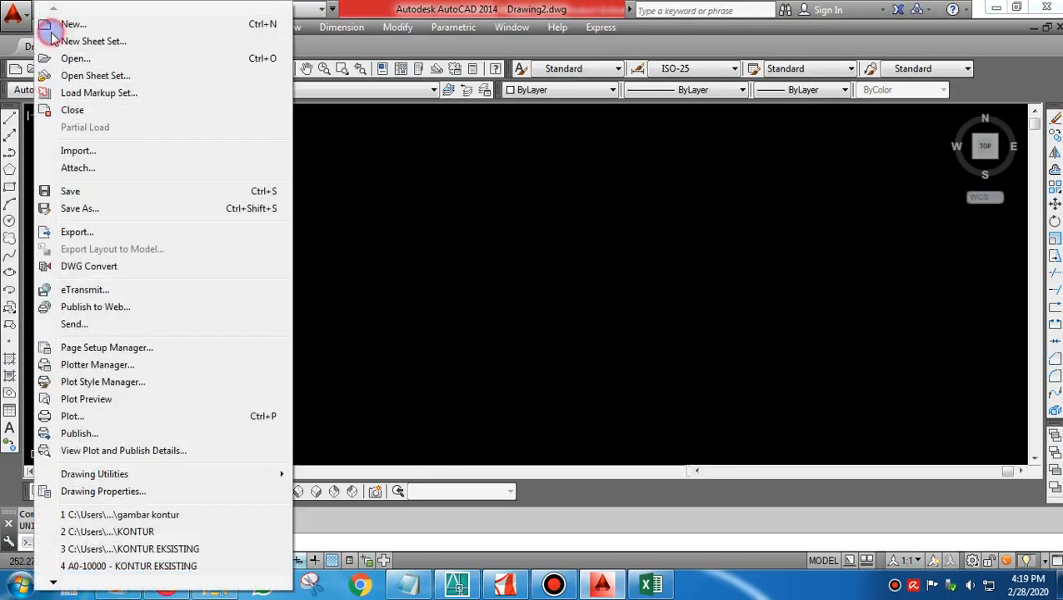
{"action": "left_click", "coordinate": [79, 208]}
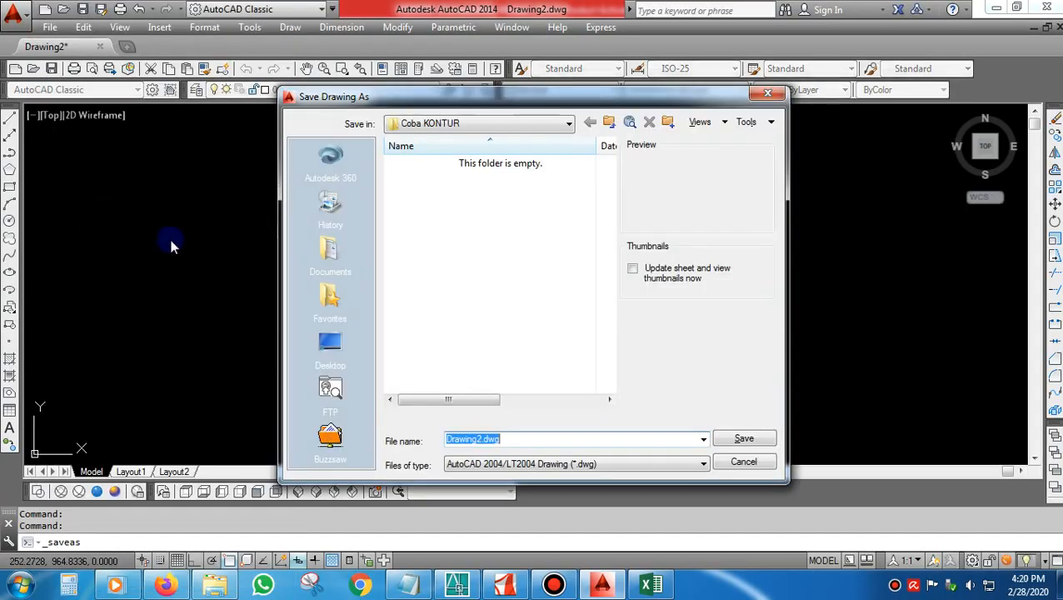
{"action": "left_click", "coordinate": [537, 125]}
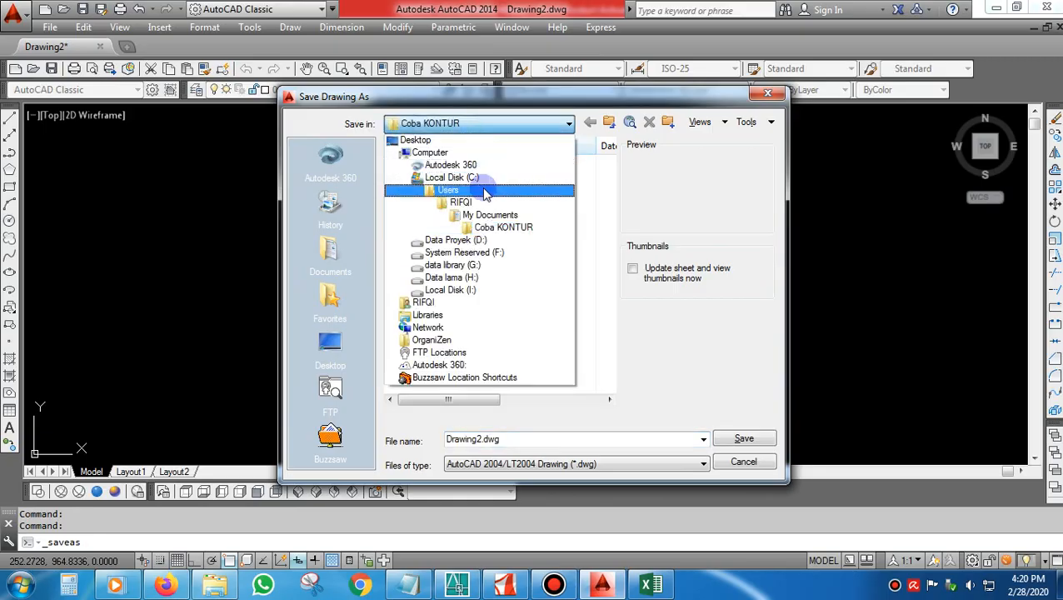
{"action": "left_click", "coordinate": [499, 218]}
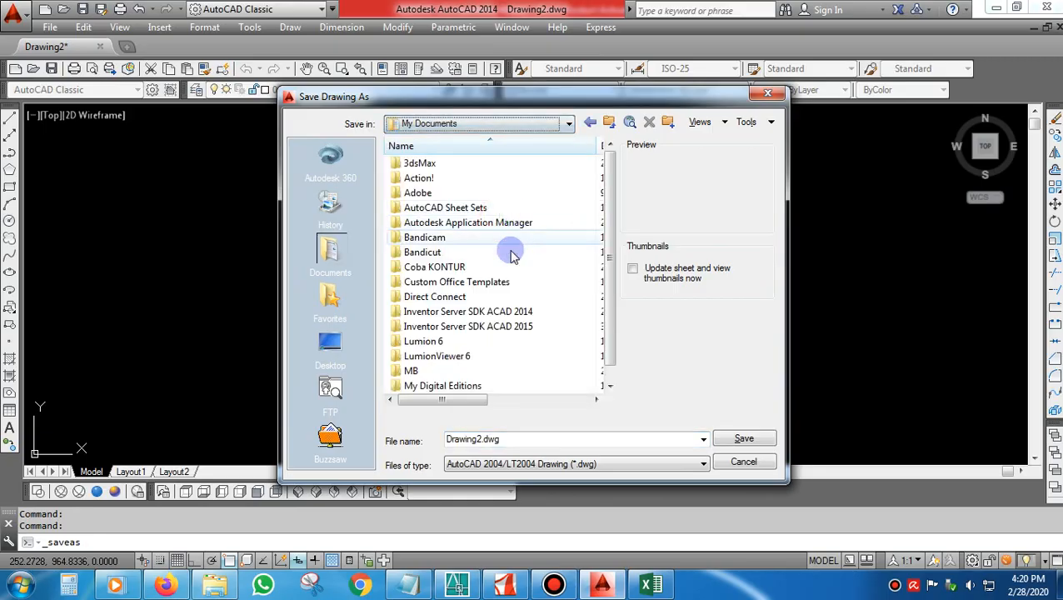
{"action": "double_click", "coordinate": [454, 268]}
{"action": "double_click", "coordinate": [532, 436]}
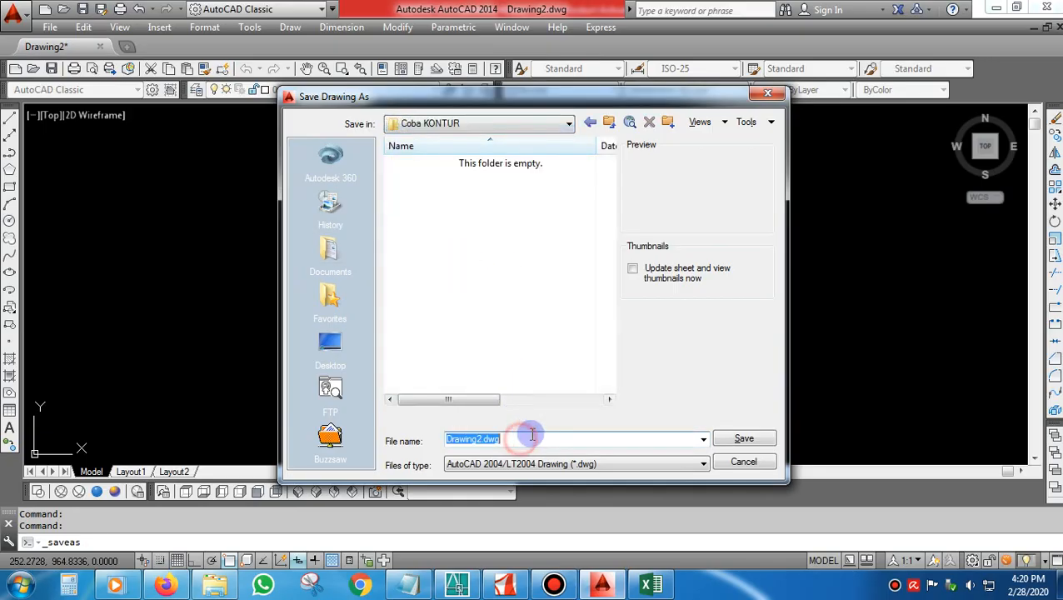
{"action": "type", "text": "coba kordinat"}
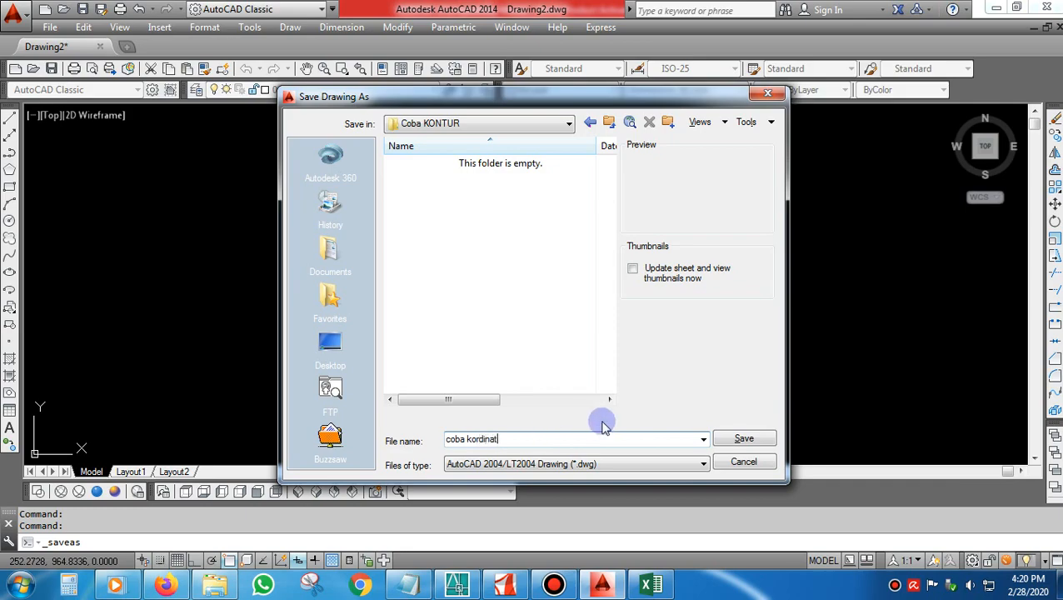
{"action": "left_click", "coordinate": [742, 438]}
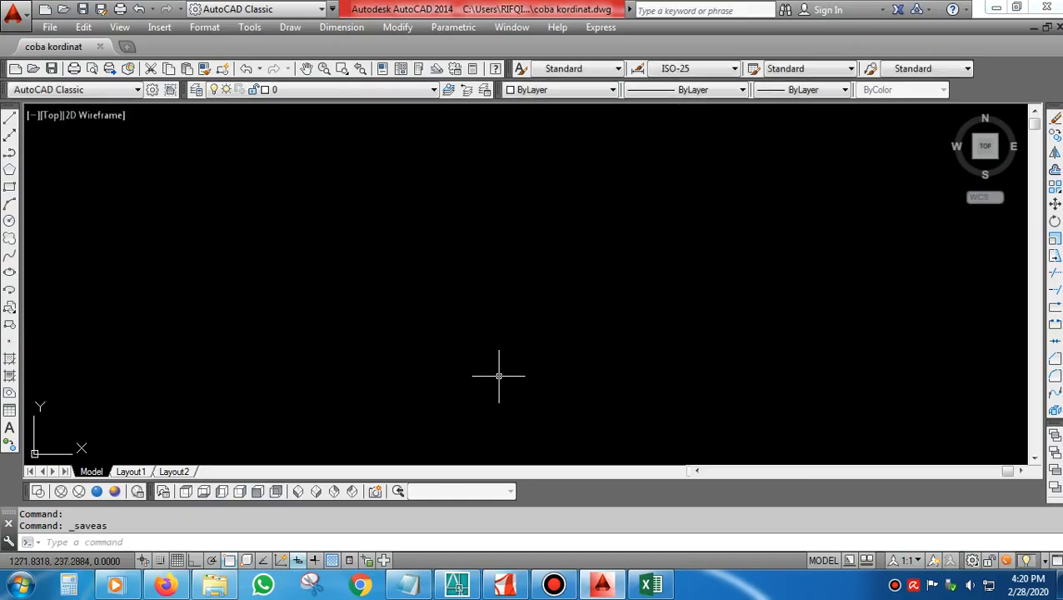
Return to the Notepad note and add "KITA SETTING AUTOCAD SESUAI UKURAN DI FILE KORDINAT EXCEL......." at its end
{"action": "left_click", "coordinate": [408, 585]}
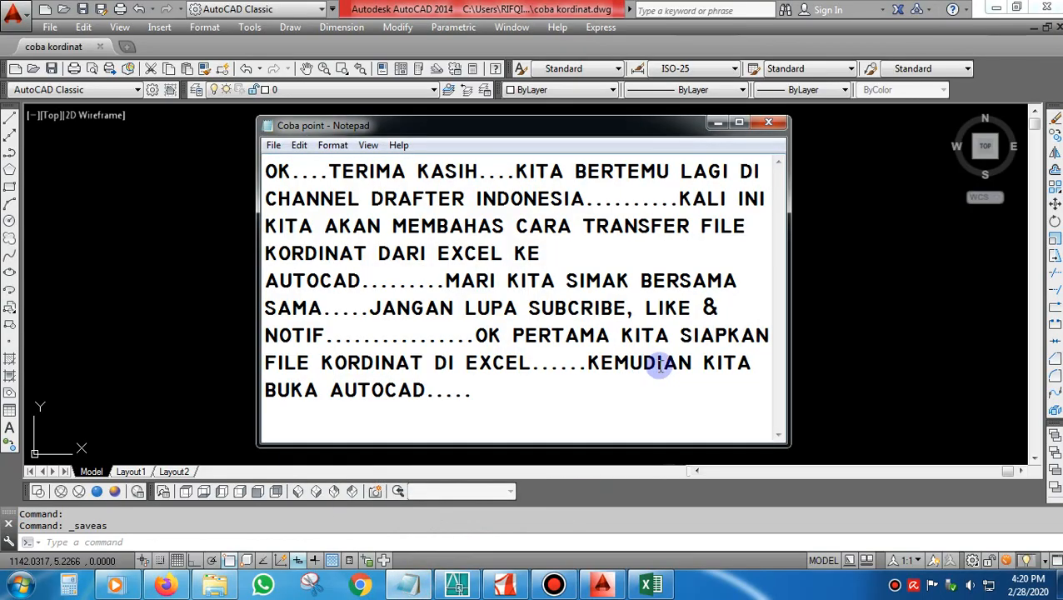
{"action": "type", "text": "KITA"}
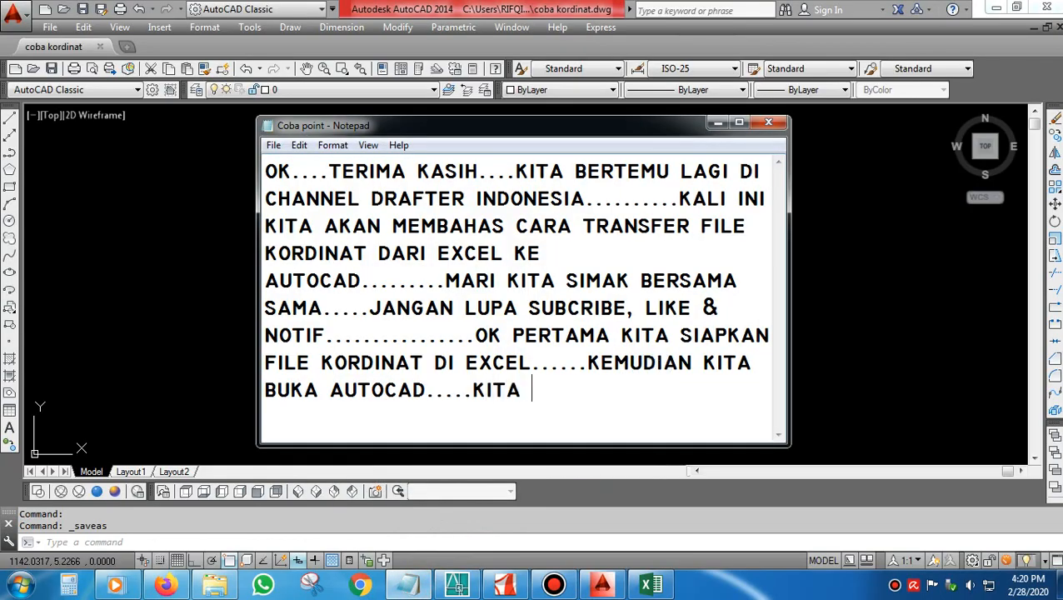
{"action": "type", "text": " SETTING "}
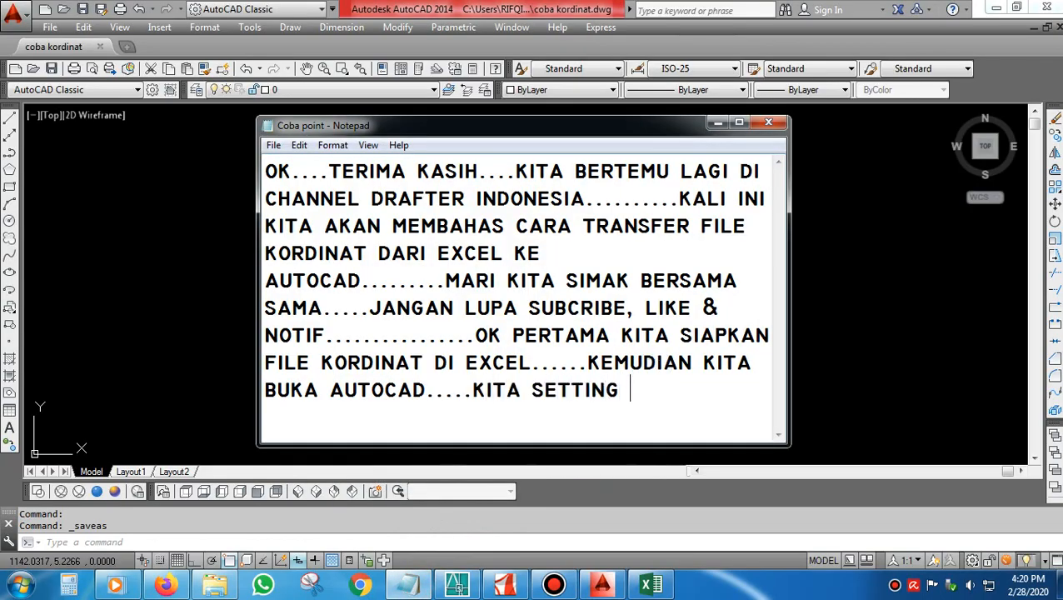
{"action": "type", "text": "AUTOCA"}
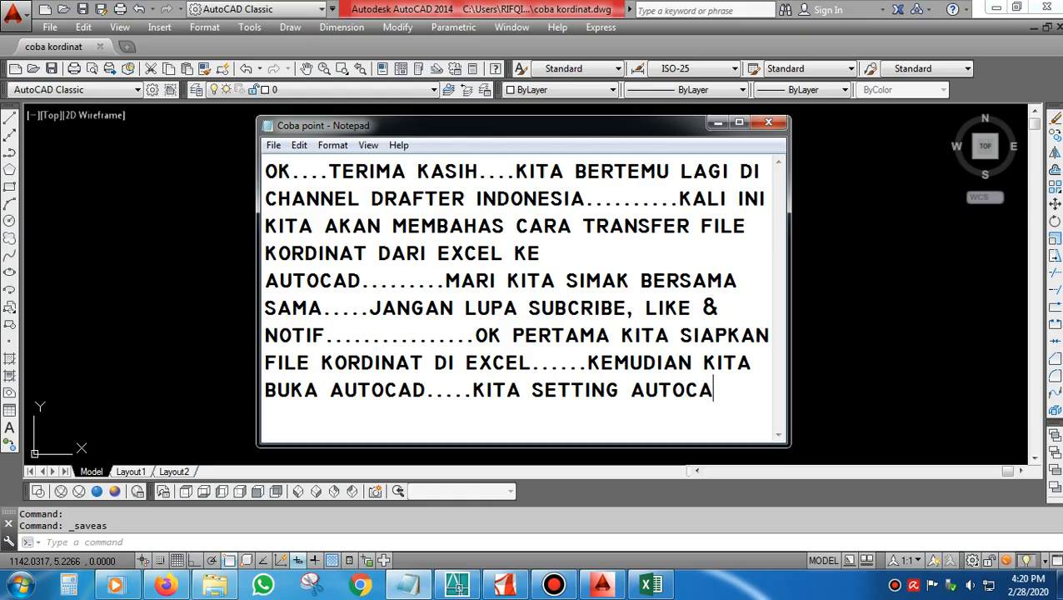
{"action": "type", "text": "D SESUAI"}
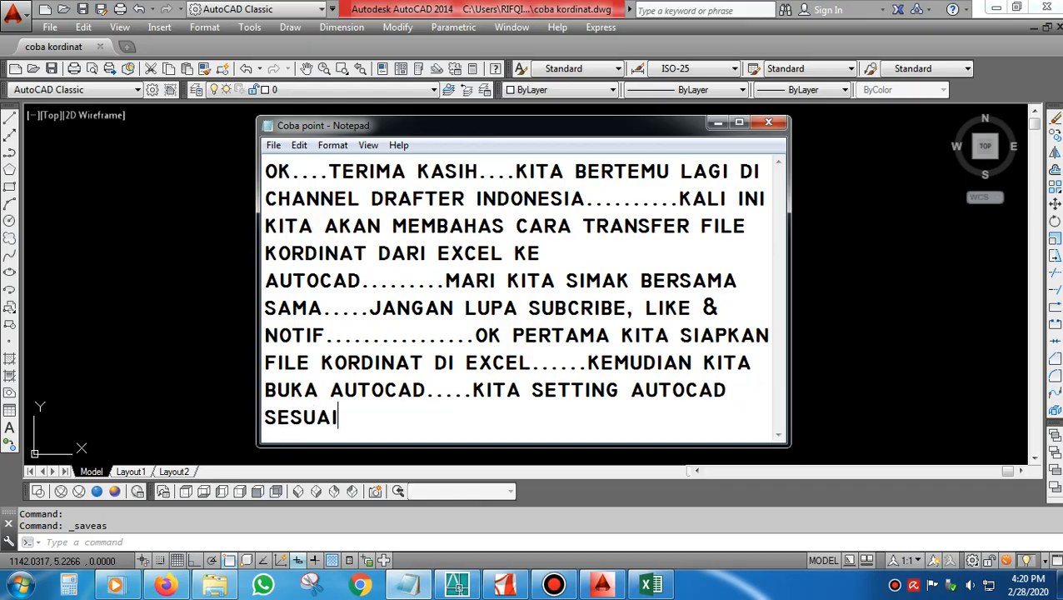
{"action": "type", "text": " UKURAN "}
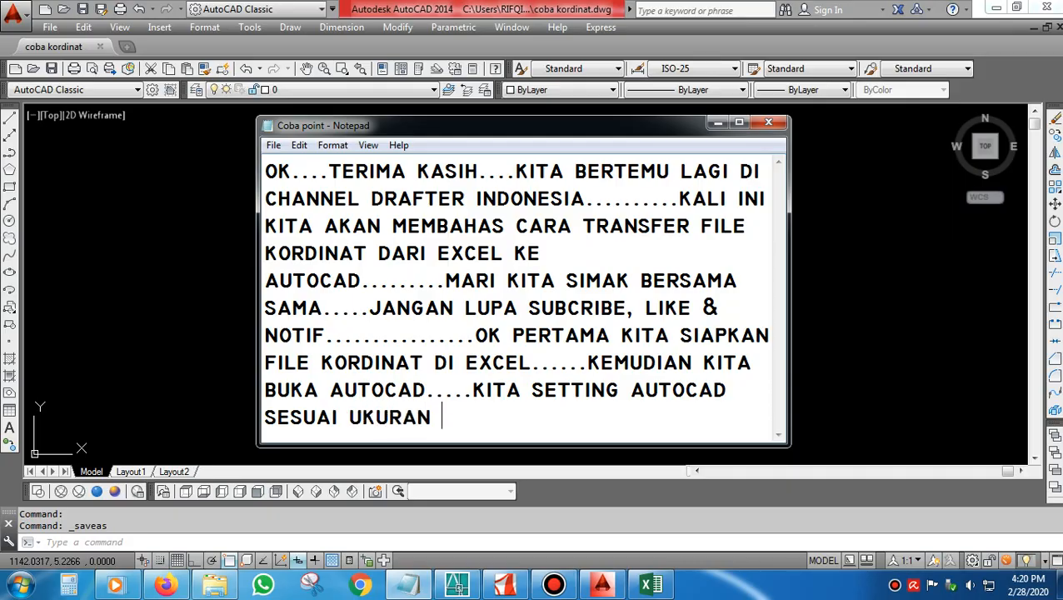
{"action": "type", "text": "DI FILE"}
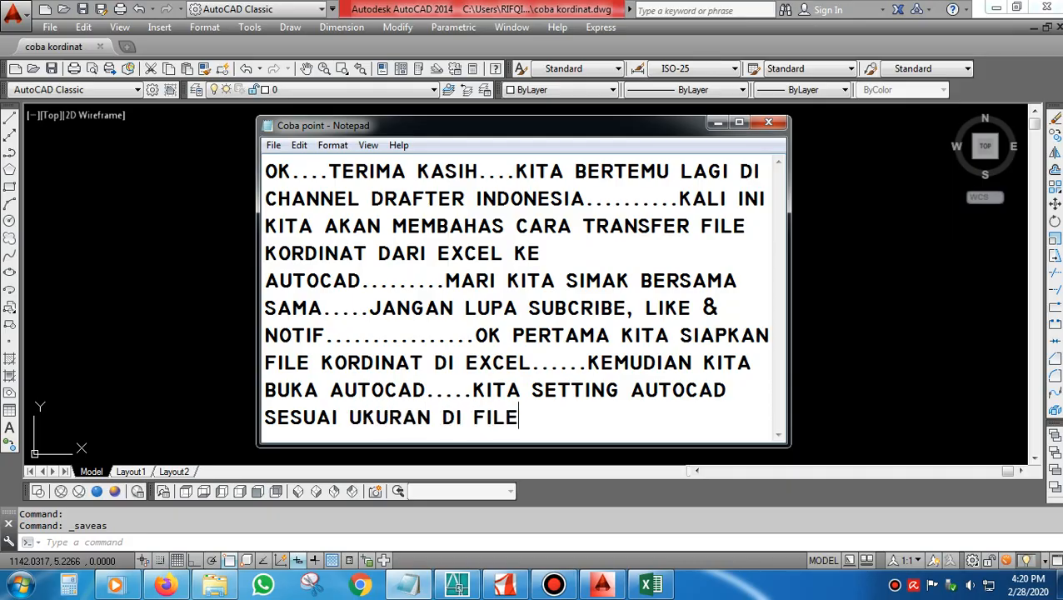
{"action": "type", "text": " KOR"}
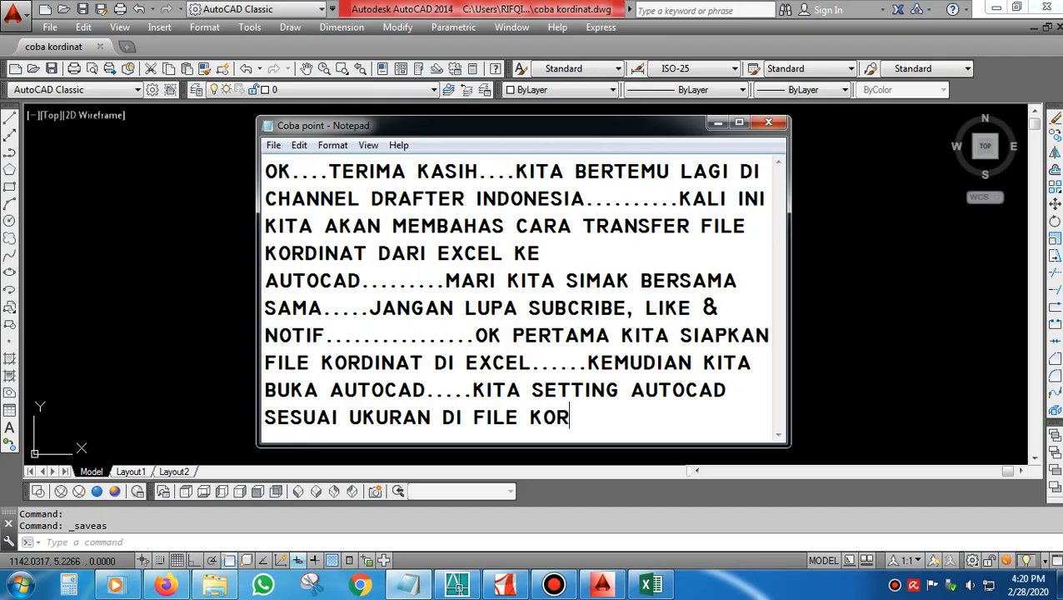
{"action": "type", "text": "DINAT "}
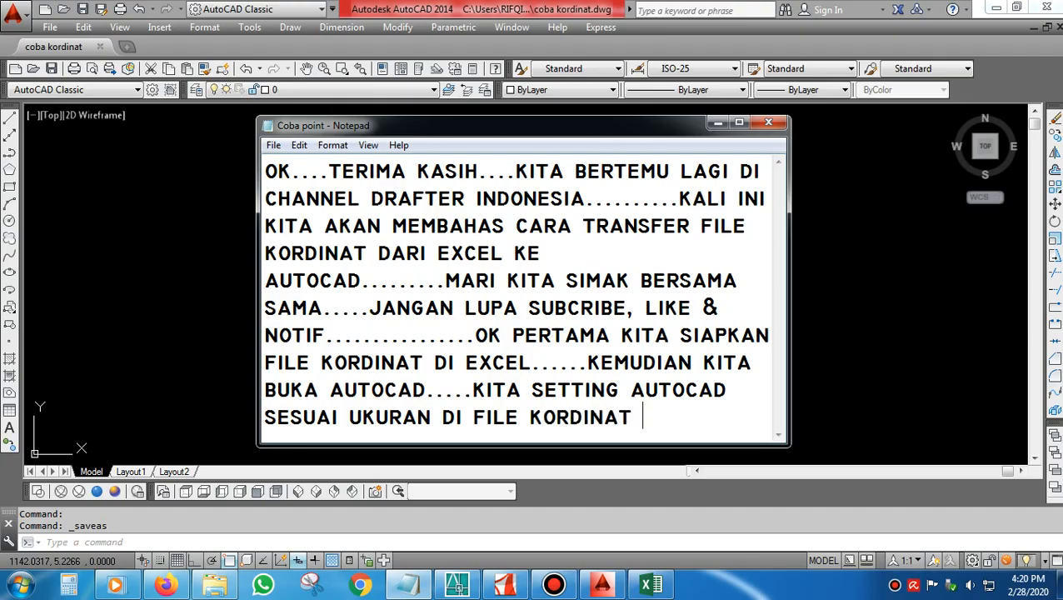
{"action": "type", "text": "EXCEL"}
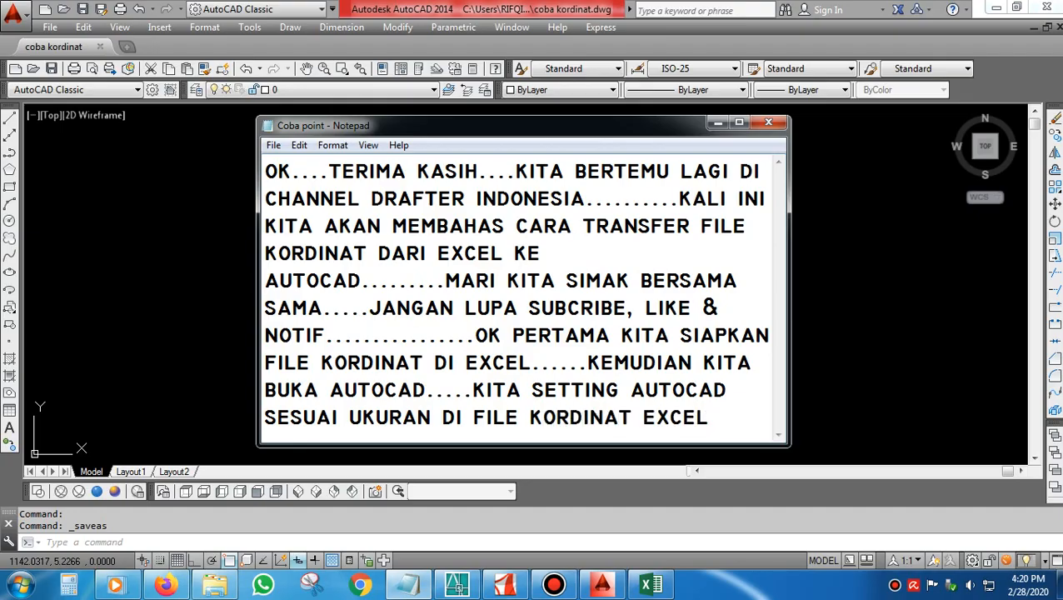
{"action": "type", "text": "......."}
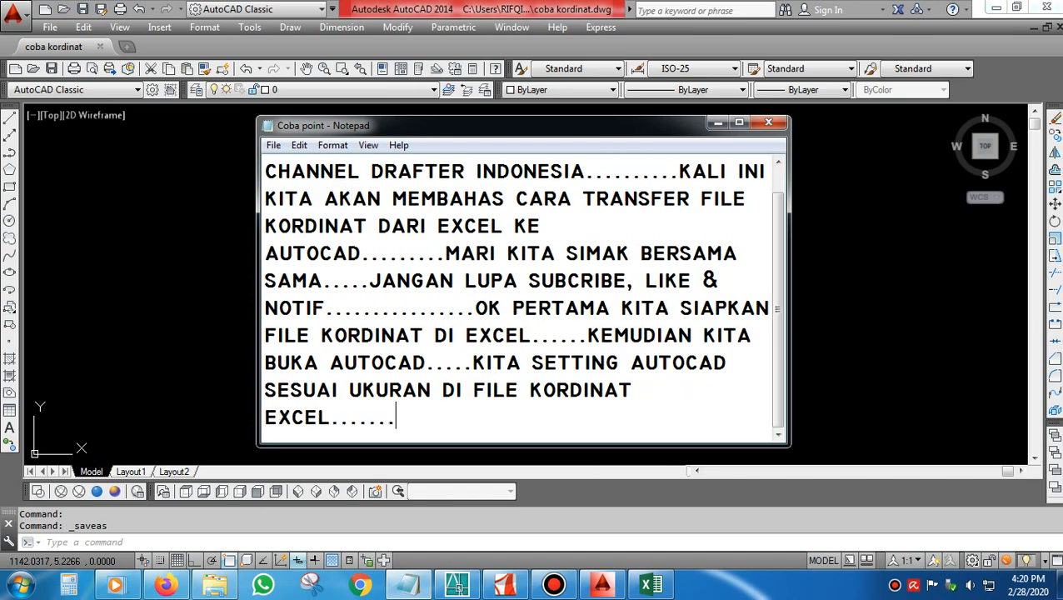
Add the example "CONTOH SAYA MENGUNAKAN SATUAN METER" to the note, followed by a row of dots
{"action": "type", "text": "CONTO"}
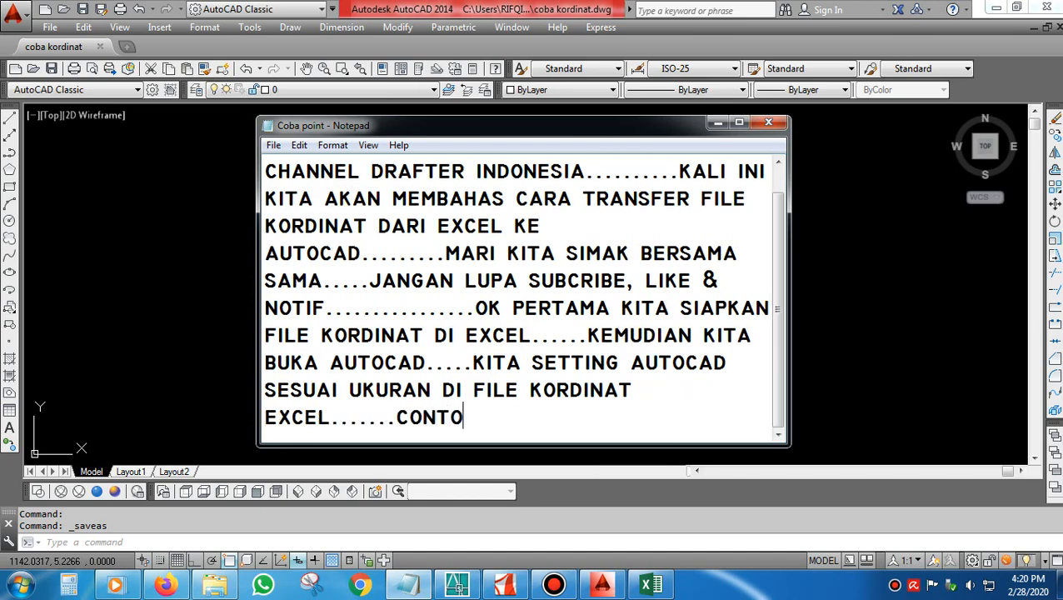
{"action": "type", "text": "H SAYA"}
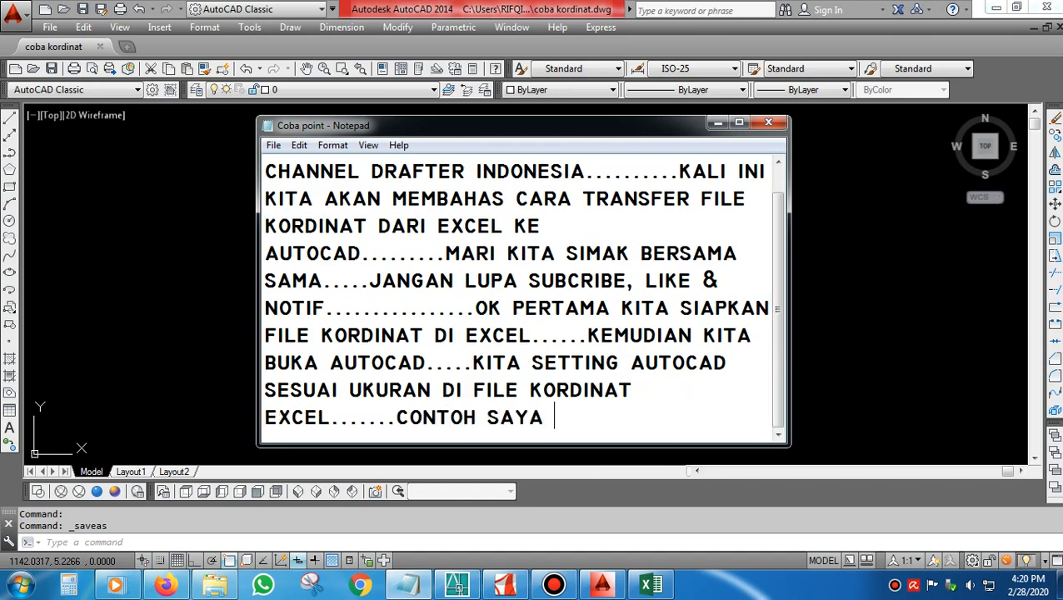
{"action": "type", "text": " MENGUNAKAN"}
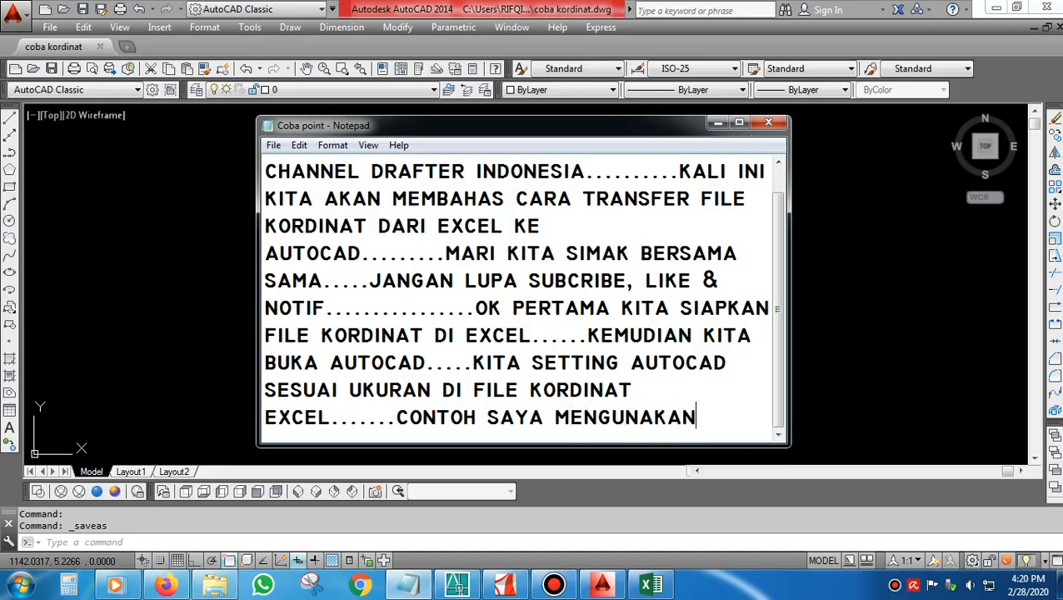
{"action": "type", "text": " SATUAN M"}
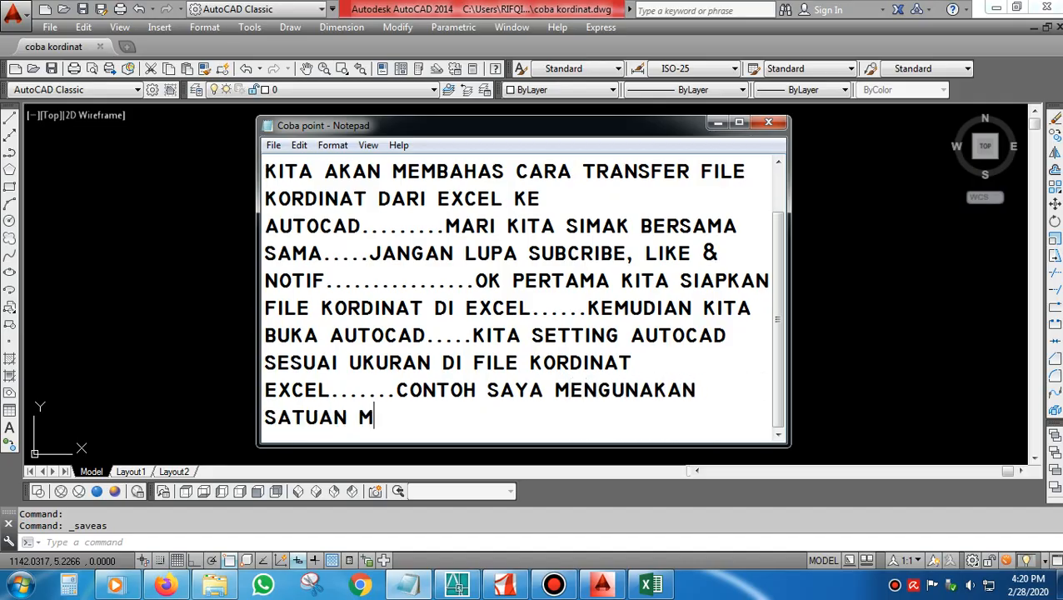
{"action": "type", "text": "ETER"}
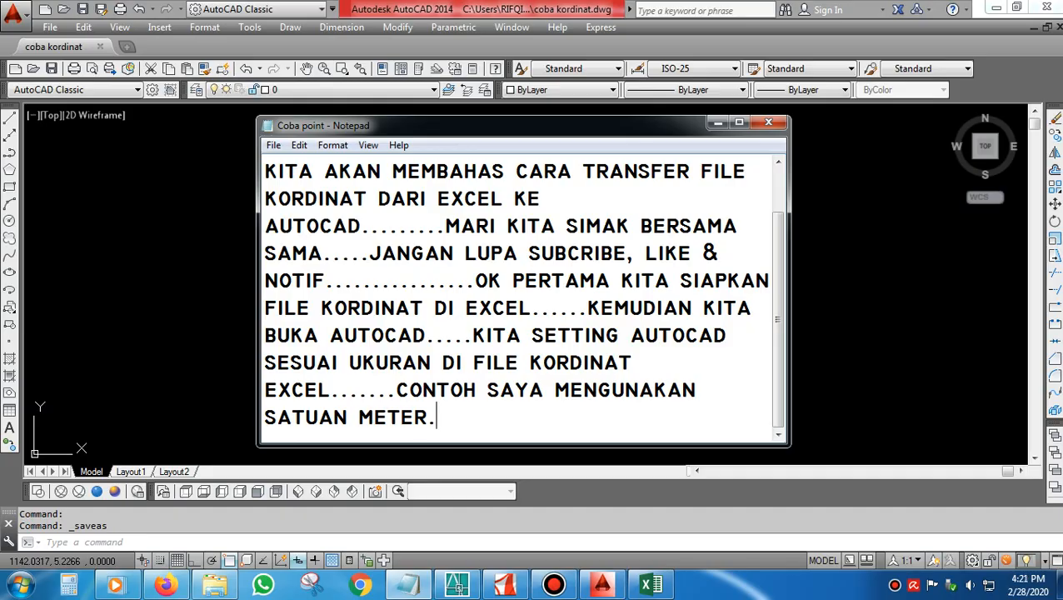
{"action": "type", "text": "..........."}
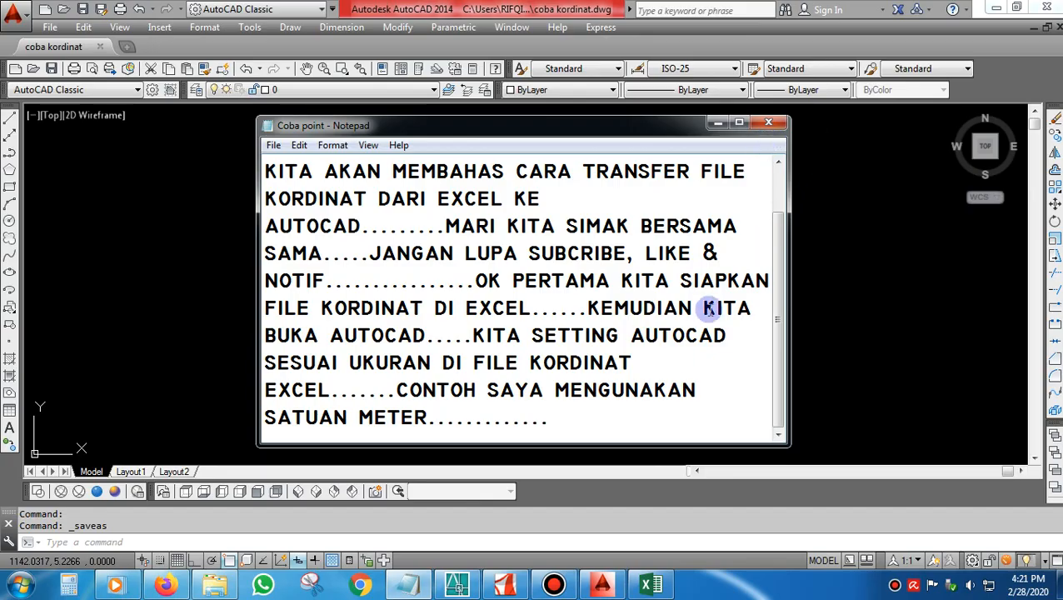
Minimize the note, switch to the KONTUR workbook in Excel and look through its list of point coordinates
{"action": "left_click", "coordinate": [719, 123]}
{"action": "key", "text": "alt+Tab"}
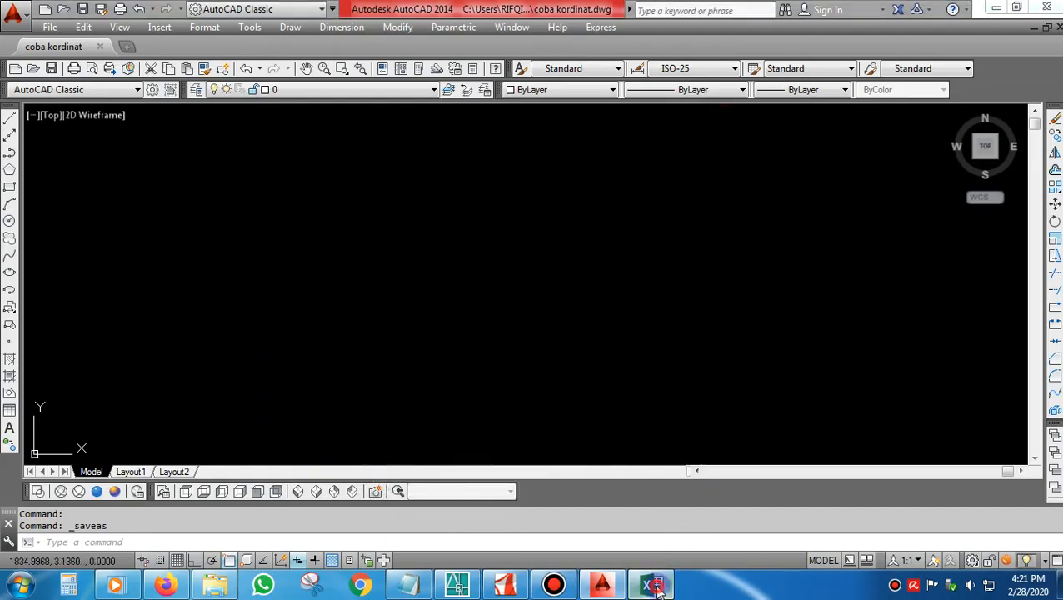
{"action": "scroll", "coordinate": [371, 241], "scroll_direction": "down", "scroll_amount": 11}
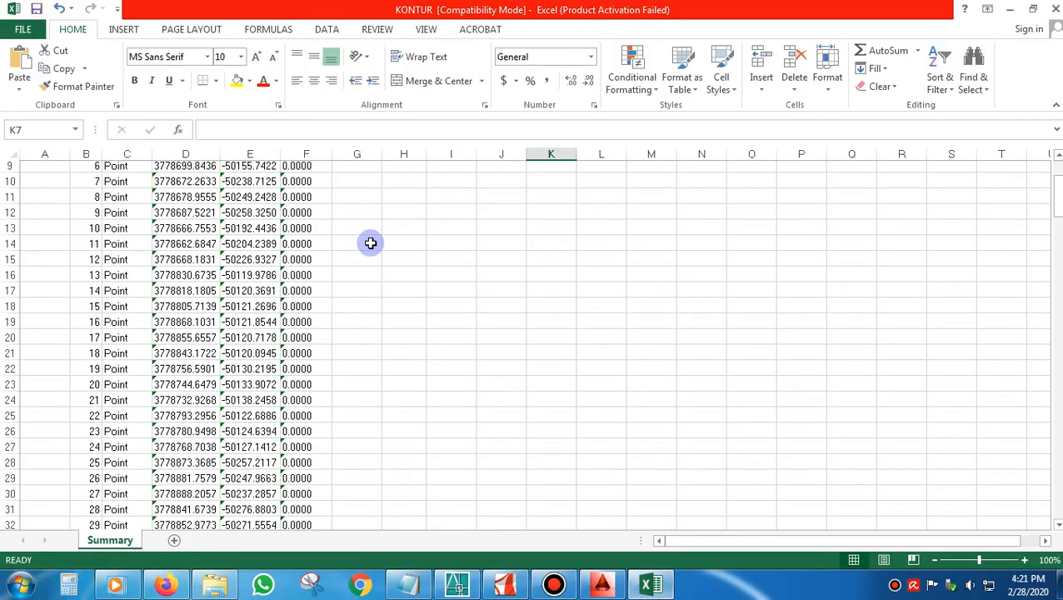
Look through the whole list of point coordinates in the Summary sheet, down to its last row and back to the headings
{"action": "scroll", "coordinate": [367, 269], "scroll_direction": "down", "scroll_amount": 14}
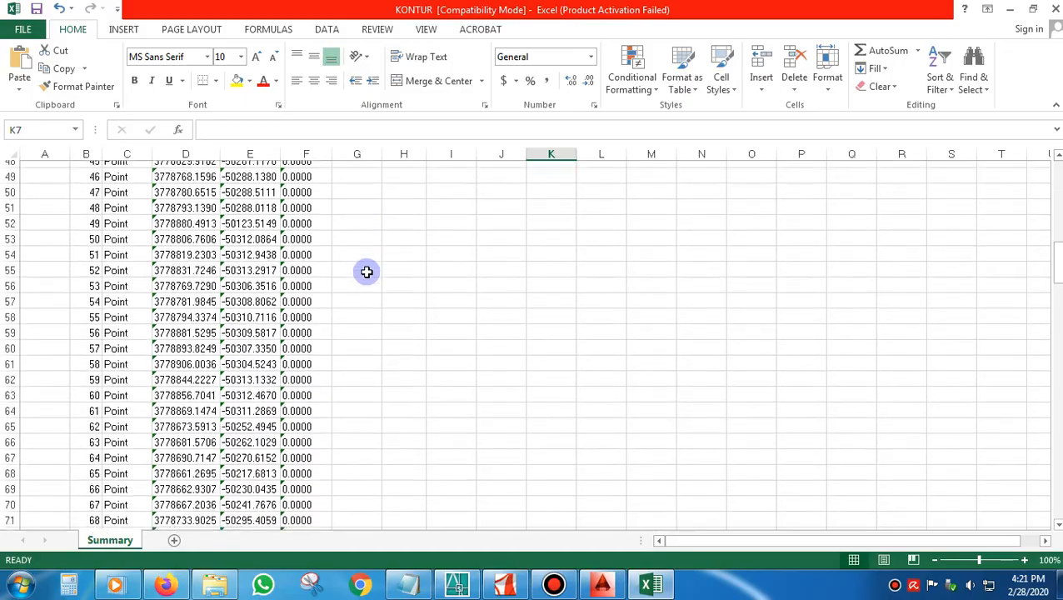
{"action": "scroll", "coordinate": [367, 272], "scroll_direction": "down", "scroll_amount": 9}
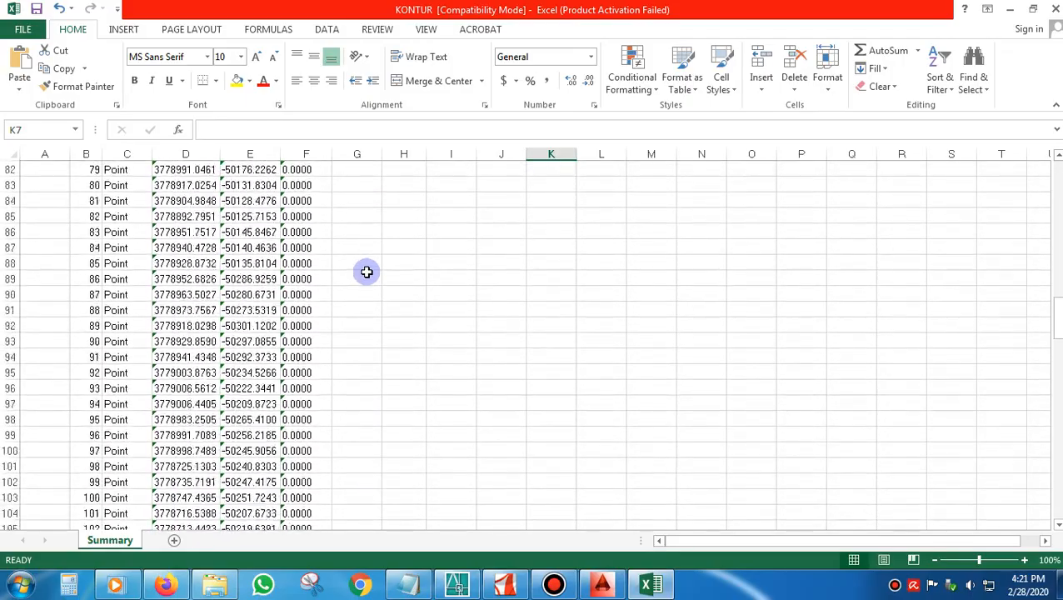
{"action": "scroll", "coordinate": [366, 273], "scroll_direction": "down", "scroll_amount": 11}
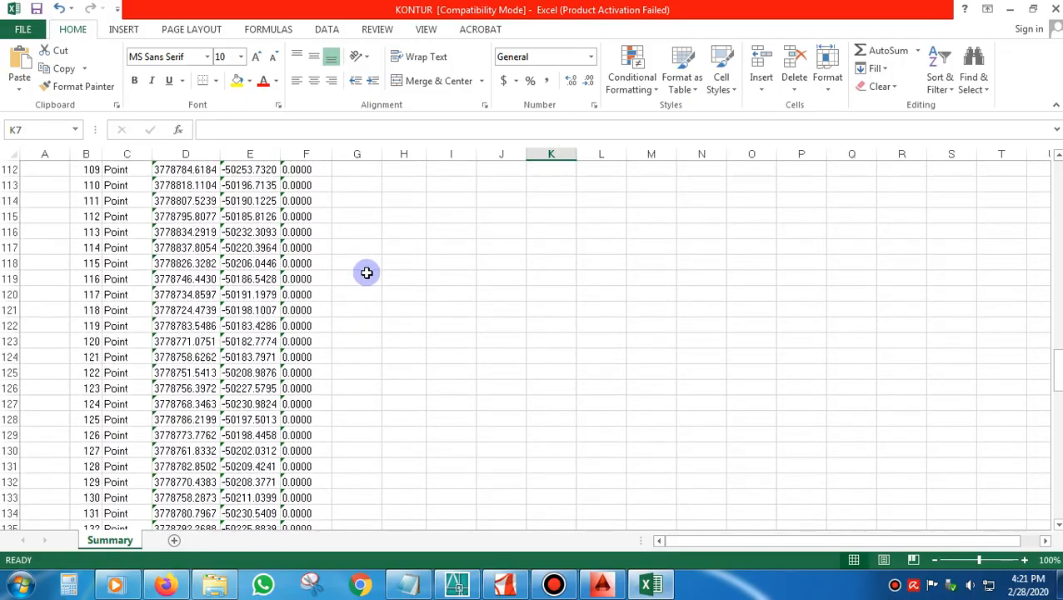
{"action": "scroll", "coordinate": [366, 272], "scroll_direction": "down", "scroll_amount": 9}
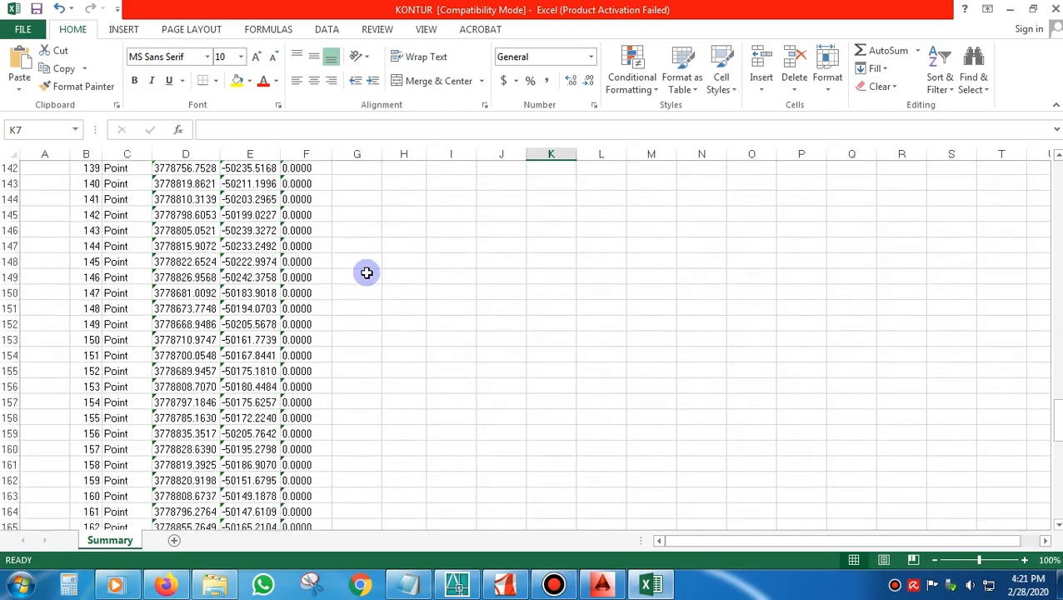
{"action": "scroll", "coordinate": [366, 273], "scroll_direction": "down", "scroll_amount": 6}
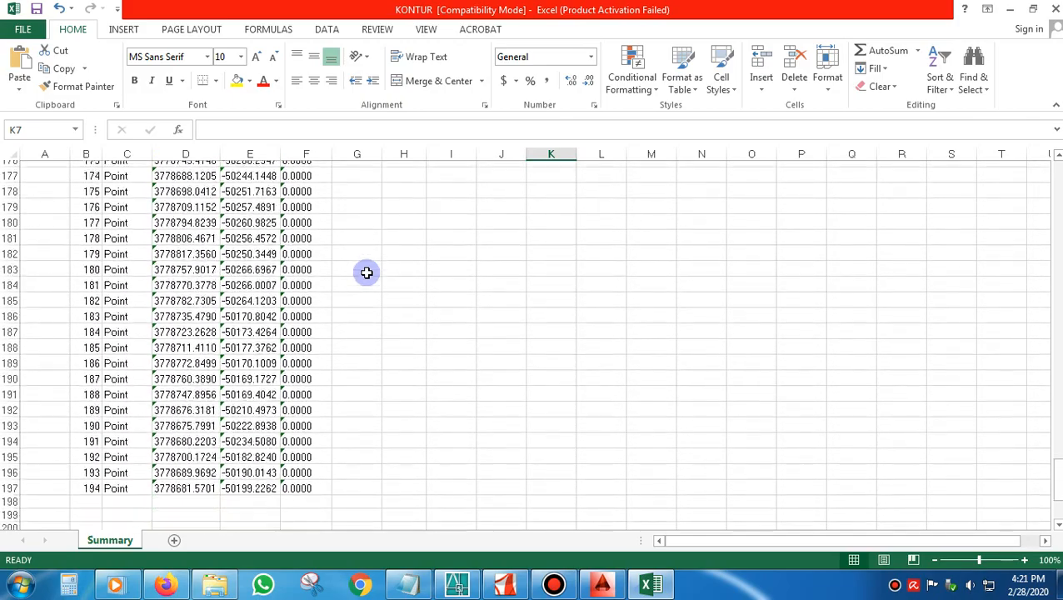
{"action": "scroll", "coordinate": [366, 273], "scroll_direction": "up", "scroll_amount": 8}
{"action": "scroll", "coordinate": [366, 273], "scroll_direction": "up", "scroll_amount": 20}
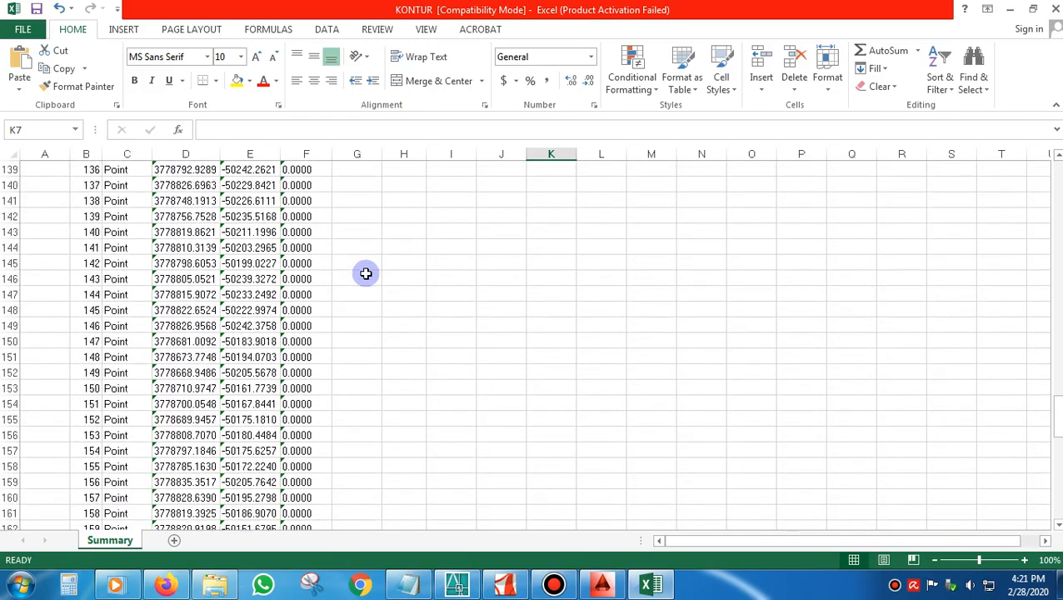
{"action": "scroll", "coordinate": [365, 274], "scroll_direction": "up", "scroll_amount": 15}
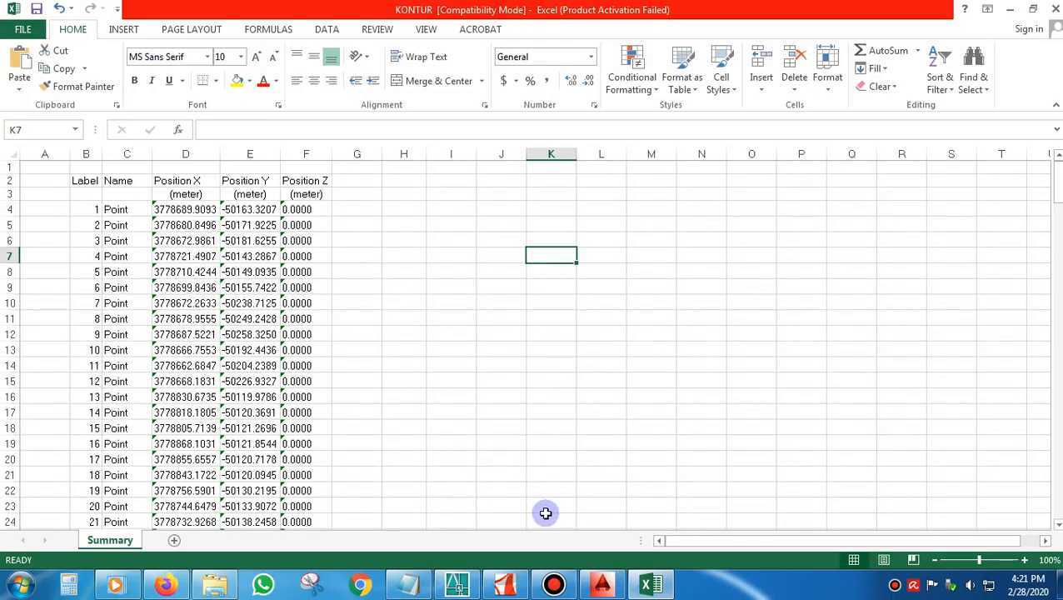
Return to the Notepad note and add "INI FILE KORDINAT YANG SAYA PUNYA....AKAN SAYA TRASFER KE FILE AUTOCAD....." at its end
{"action": "left_click", "coordinate": [409, 585]}
{"action": "type", "text": "INI FILE"}
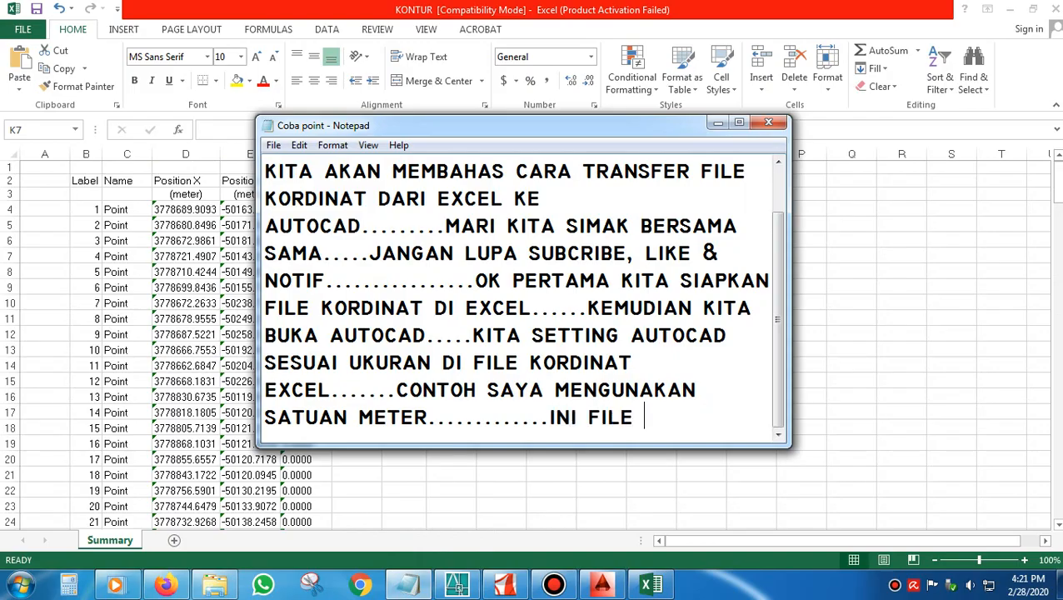
{"action": "type", "text": " KORDINA"}
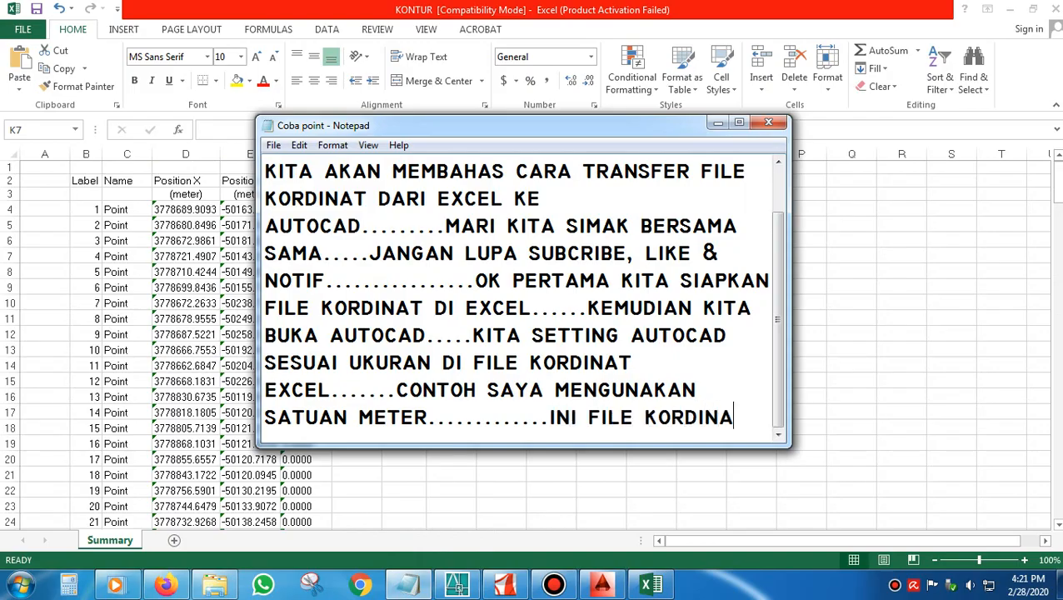
{"action": "type", "text": "T YANG SA"}
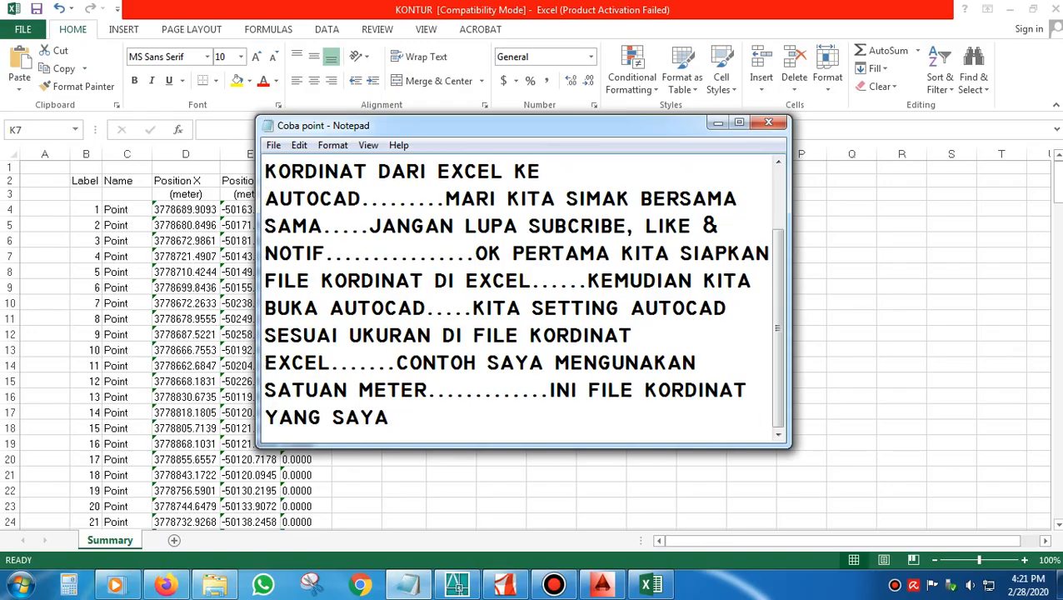
{"action": "type", "text": "YA PUNYA"}
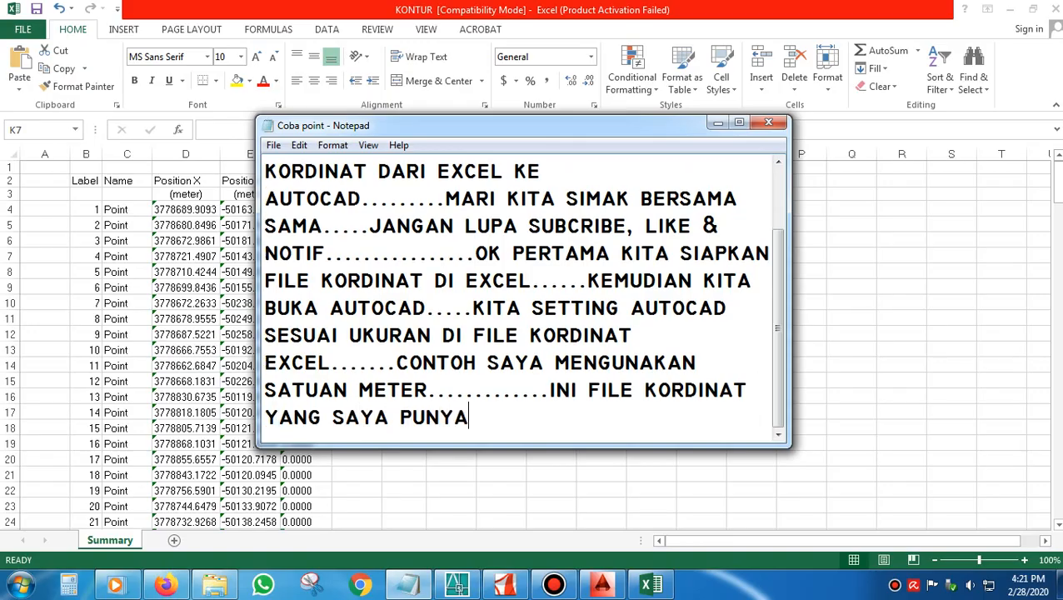
{"action": "type", "text": "....AKAN SAYA TR"}
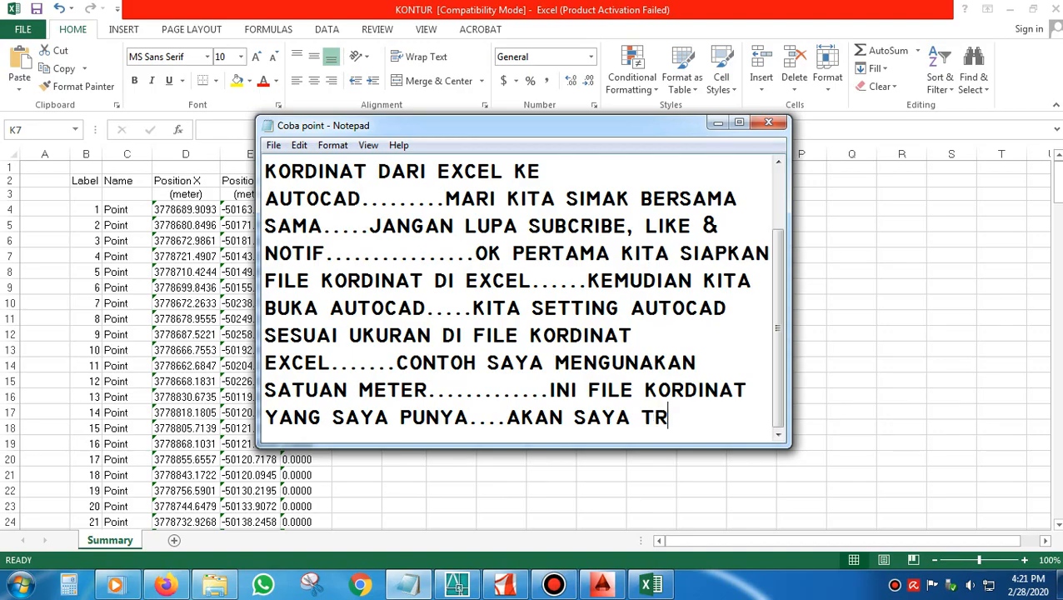
{"action": "type", "text": "ASFER "}
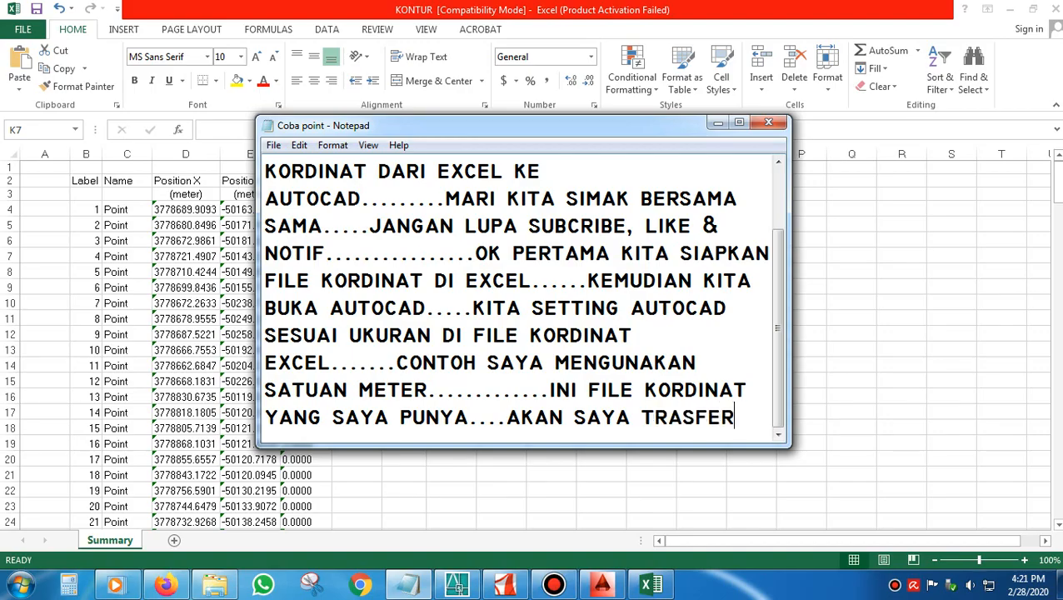
{"action": "type", "text": "KE FILE"}
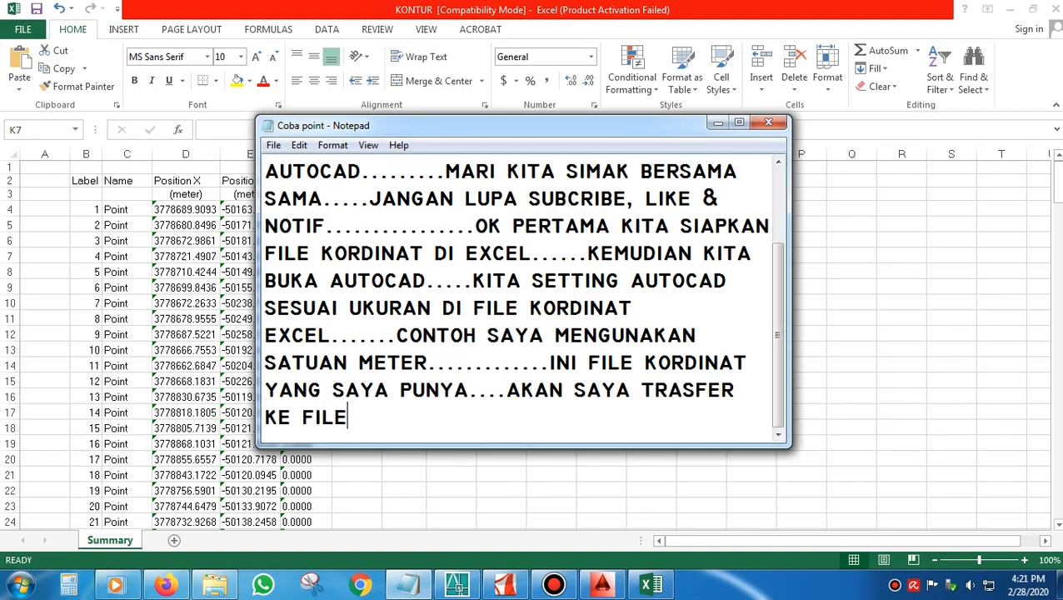
{"action": "type", "text": " AUTOCAD....."}
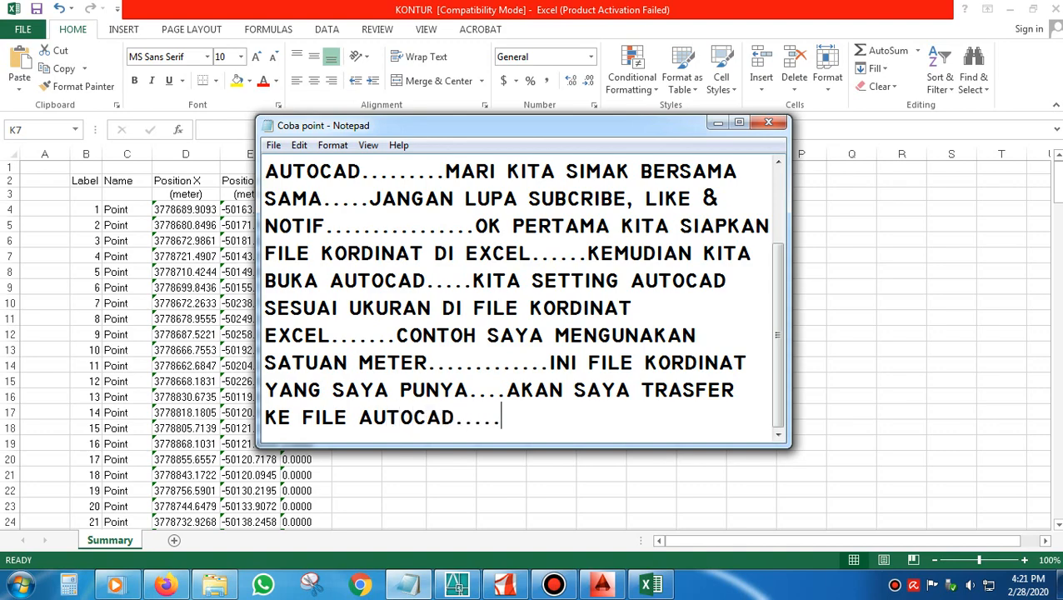
Add "KEMUDIAN KITA BUAT RUMUS SEPERTI INI......" to the end of the note and minimize it
{"action": "type", "text": "KEMUDIA"}
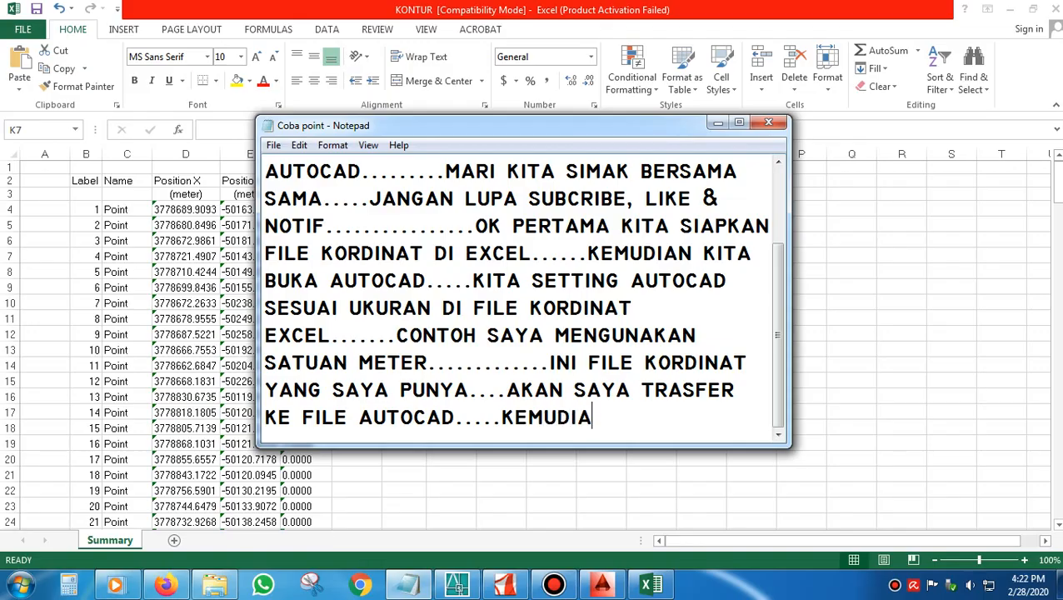
{"action": "type", "text": "N KITA B"}
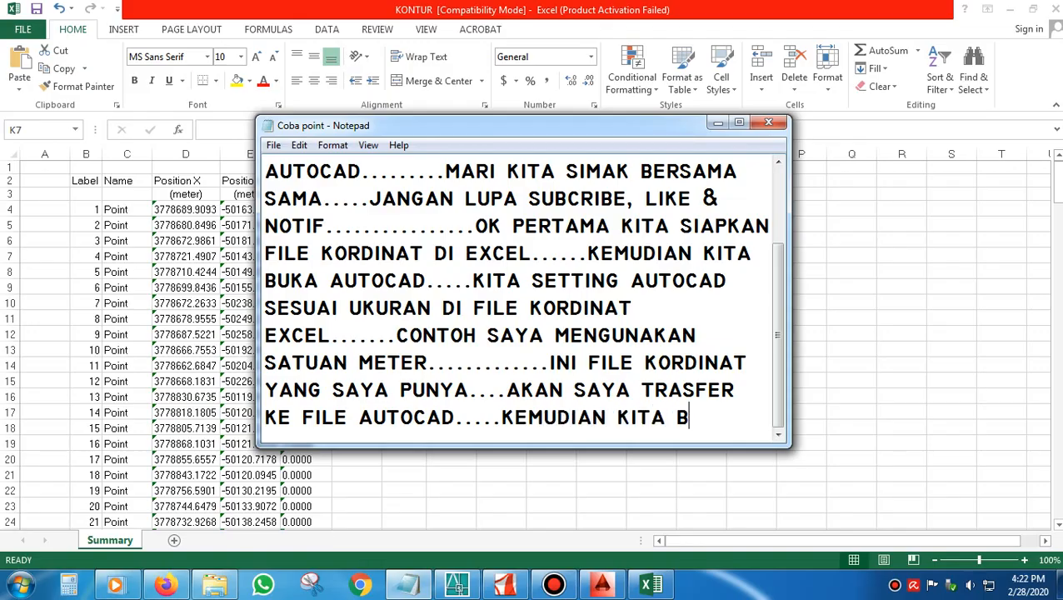
{"action": "type", "text": "UAT RU"}
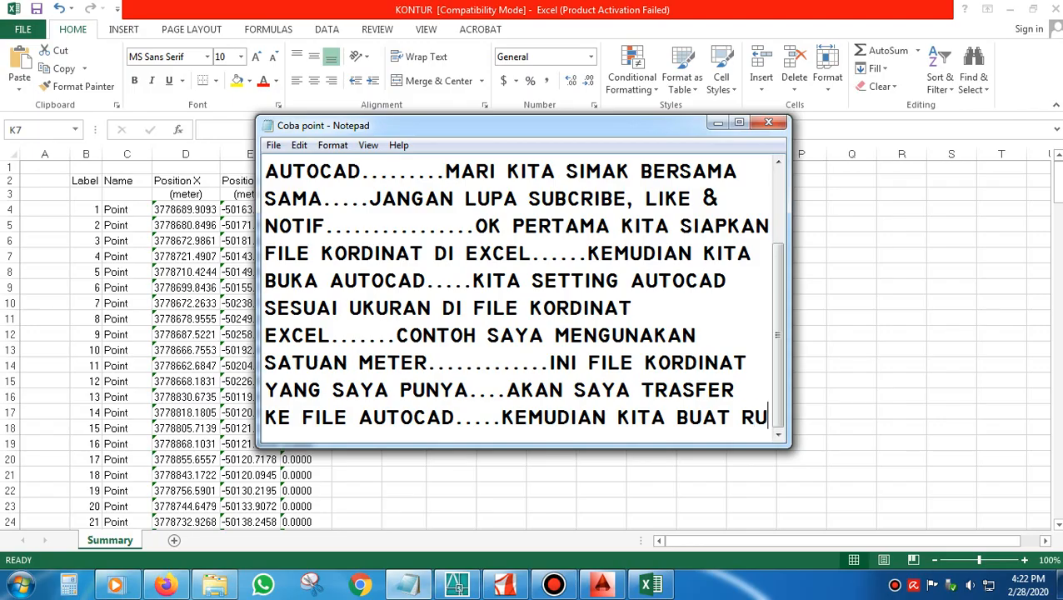
{"action": "type", "text": "MUS SEPERTI"}
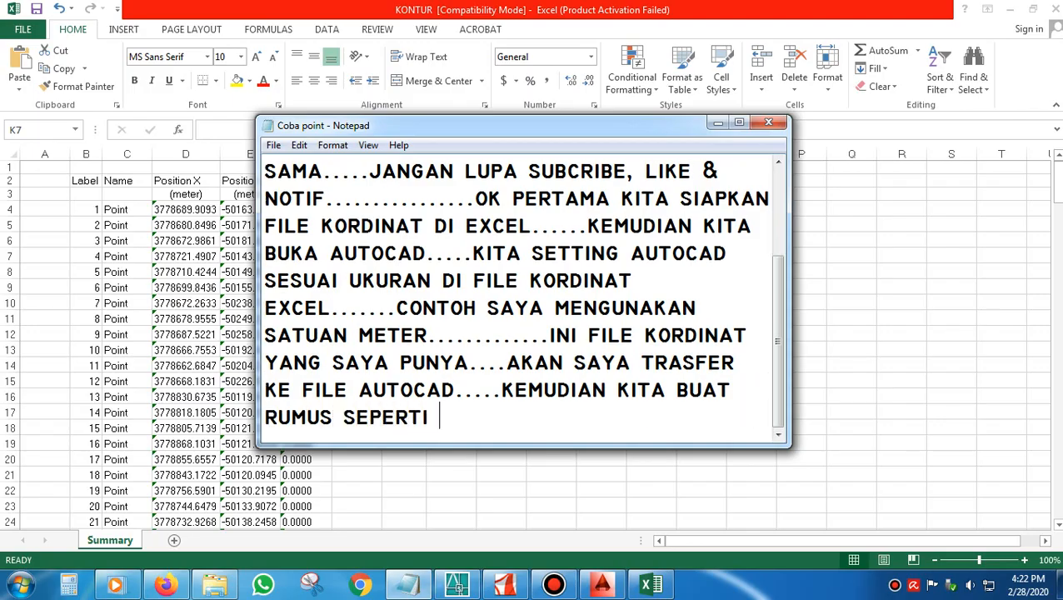
{"action": "type", "text": " INI......"}
{"action": "left_click", "coordinate": [718, 122]}
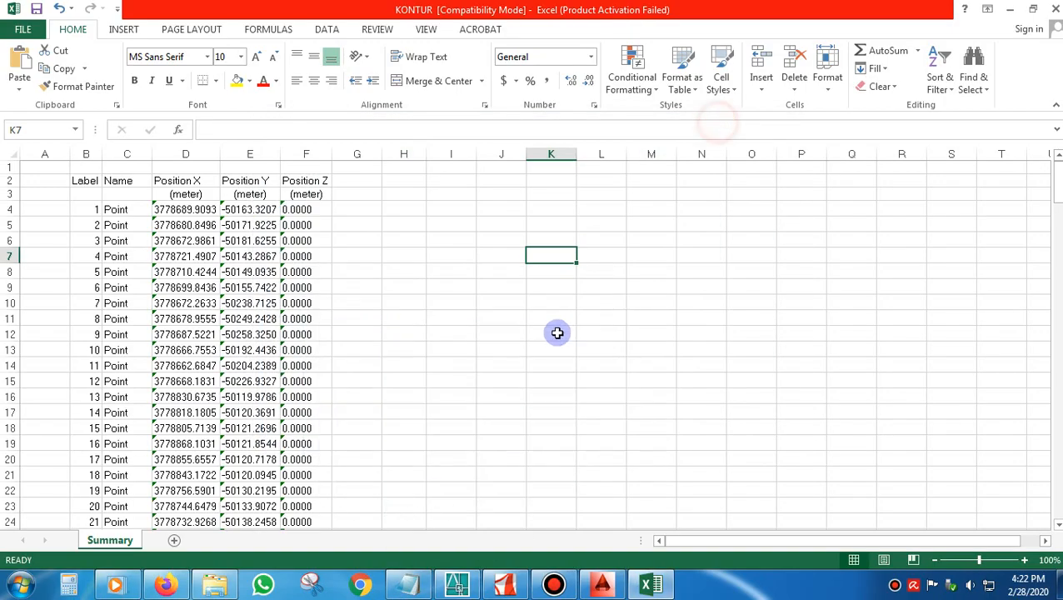
Copy the concatenate formula template from cell A211 below the coordinate list and paste it into cell H4
{"action": "scroll", "coordinate": [558, 334], "scroll_direction": "down", "scroll_amount": 20}
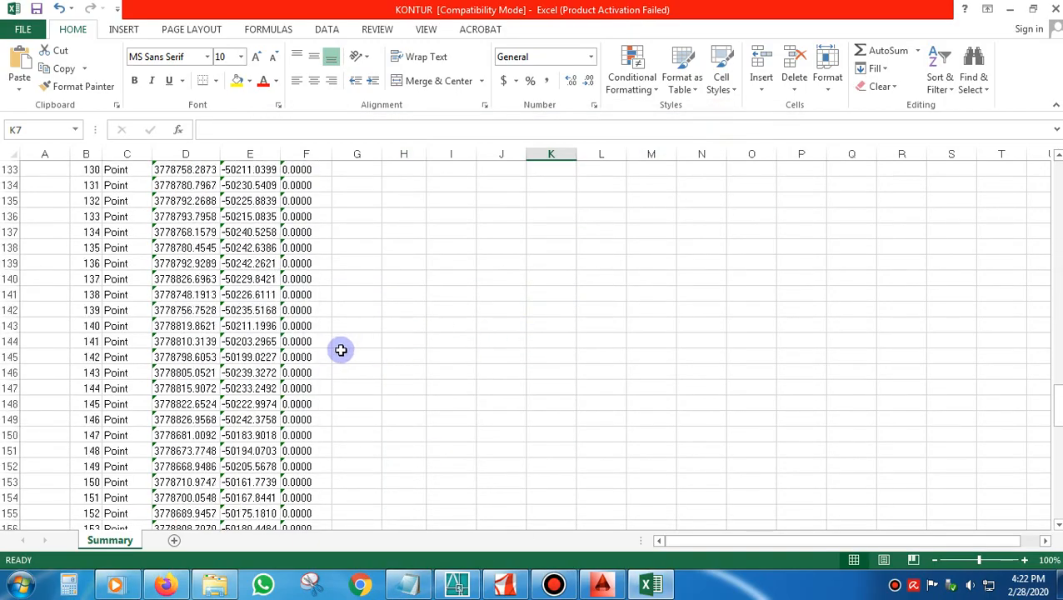
{"action": "scroll", "coordinate": [340, 350], "scroll_direction": "down", "scroll_amount": 20}
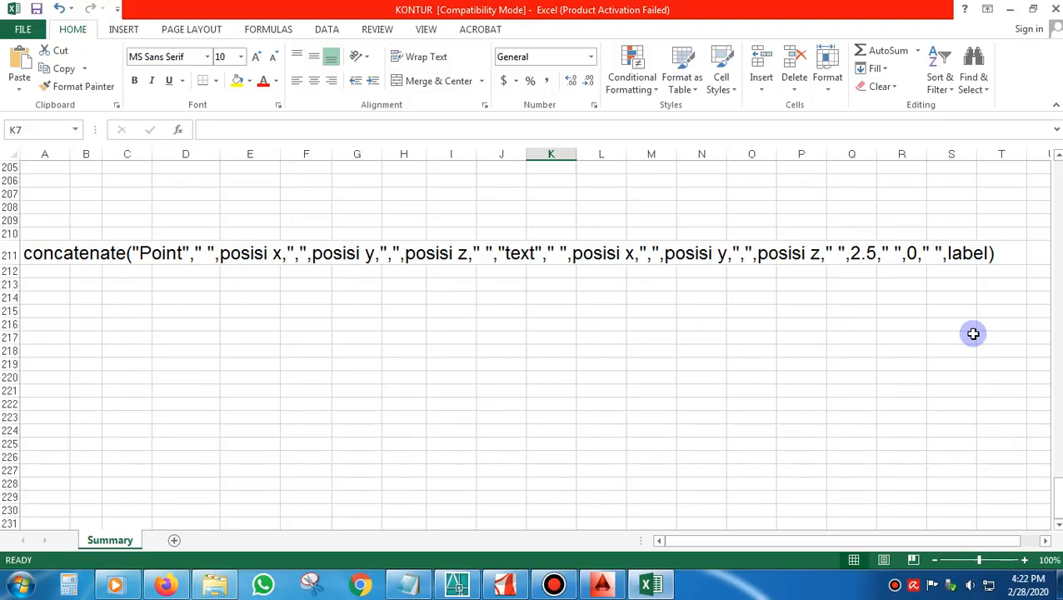
{"action": "left_click", "coordinate": [48, 252]}
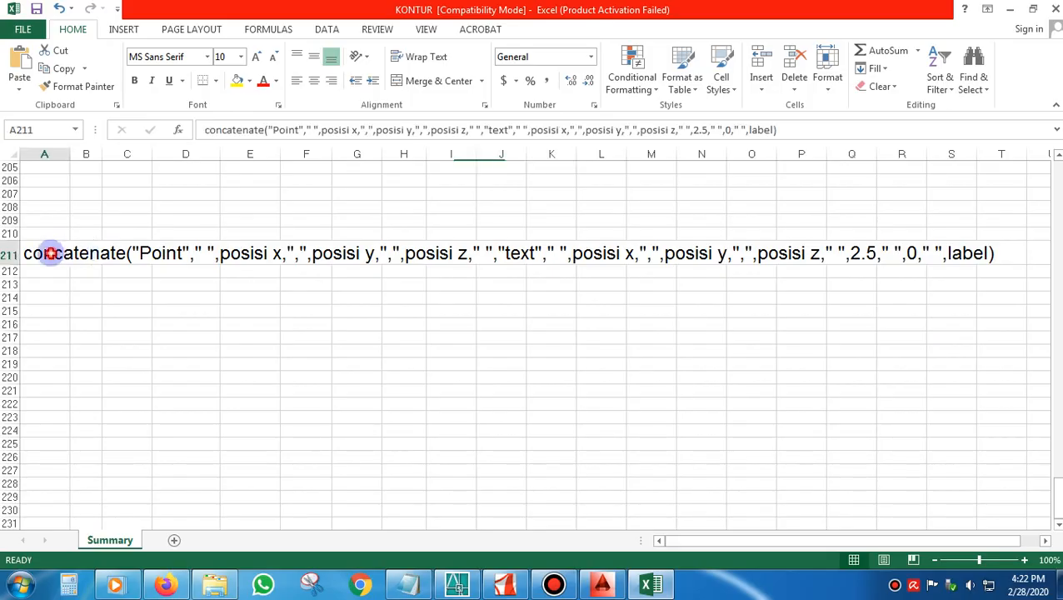
{"action": "right_click", "coordinate": [50, 252]}
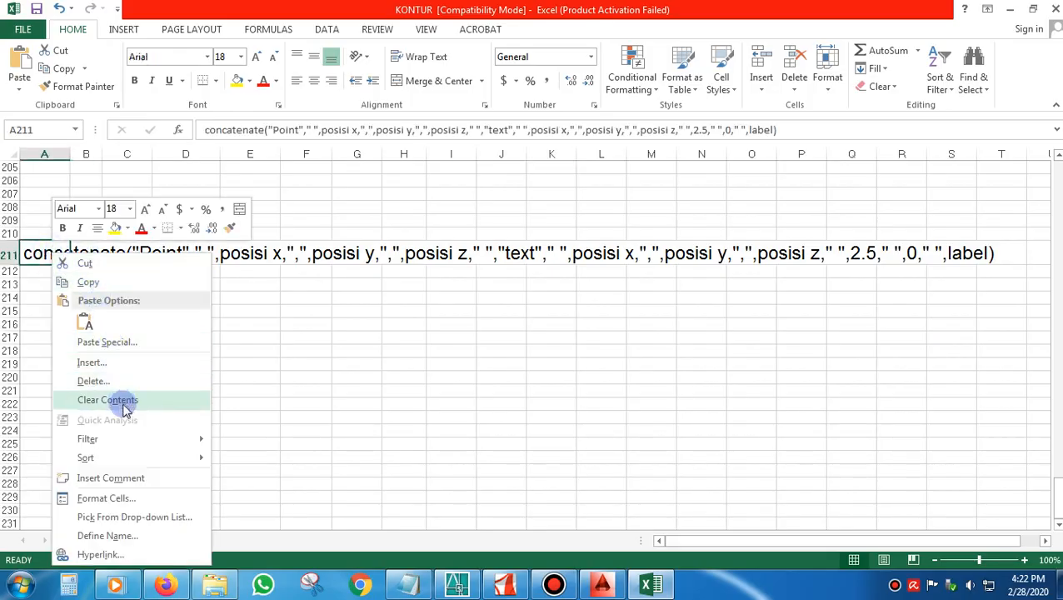
{"action": "left_click", "coordinate": [131, 282]}
{"action": "scroll", "coordinate": [792, 315], "scroll_direction": "up", "scroll_amount": 20}
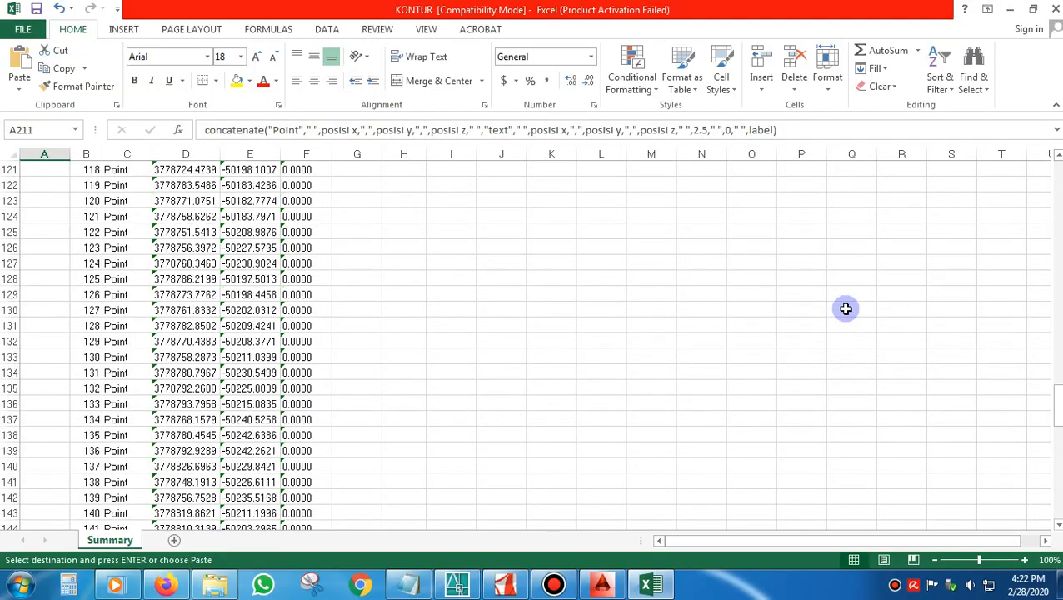
{"action": "scroll", "coordinate": [846, 309], "scroll_direction": "up", "scroll_amount": 20}
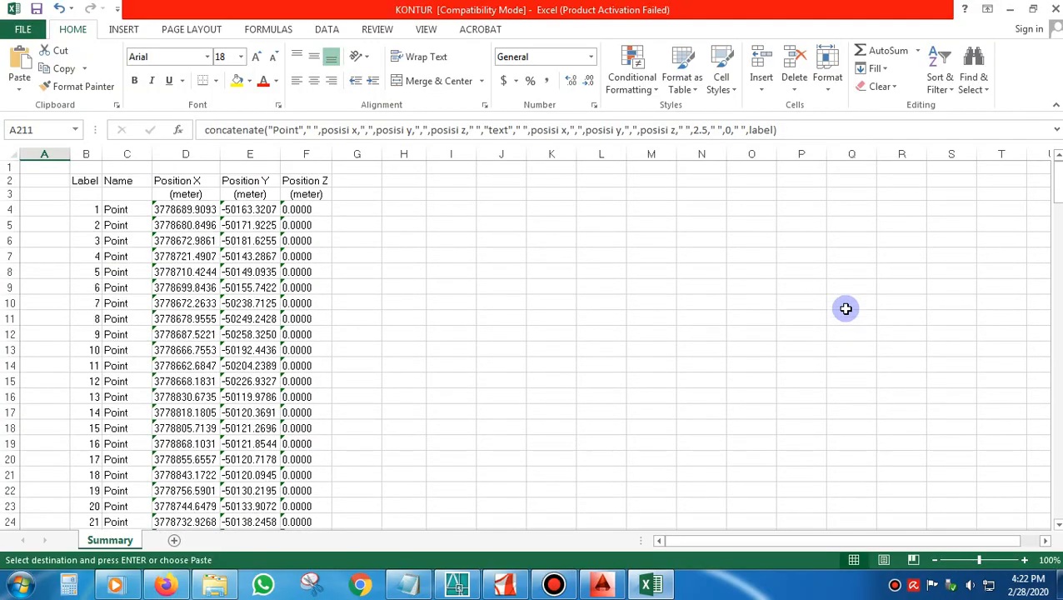
{"action": "left_click", "coordinate": [412, 209]}
{"action": "key", "text": "ctrl+v"}
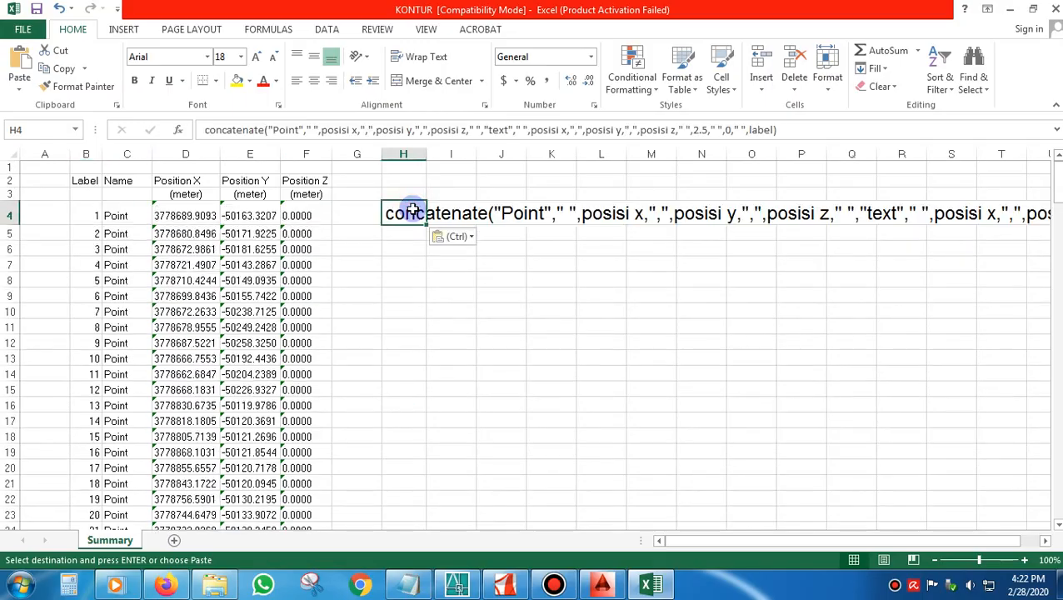
Reduce the font size of the formula template in H4 to 12
{"action": "left_click", "coordinate": [275, 56]}
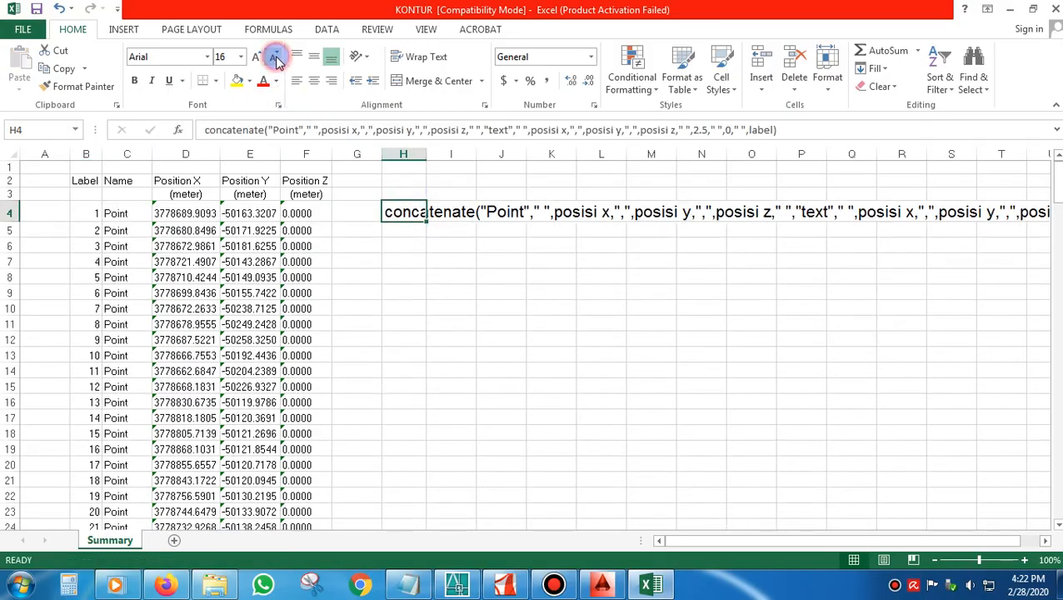
{"action": "left_click", "coordinate": [275, 57]}
{"action": "left_click", "coordinate": [276, 57]}
{"action": "left_click", "coordinate": [276, 57]}
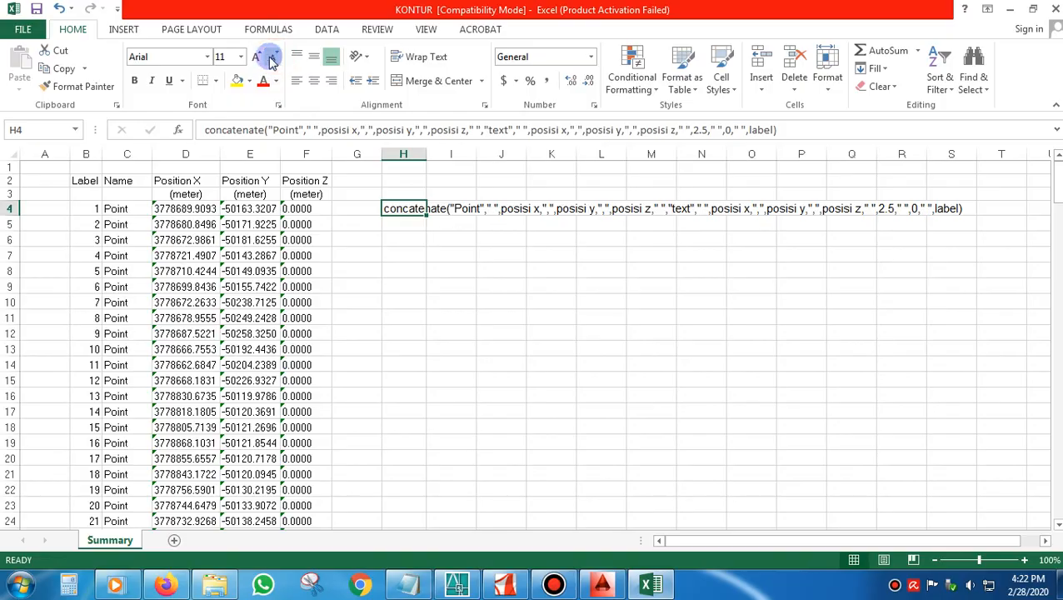
{"action": "left_click", "coordinate": [260, 56]}
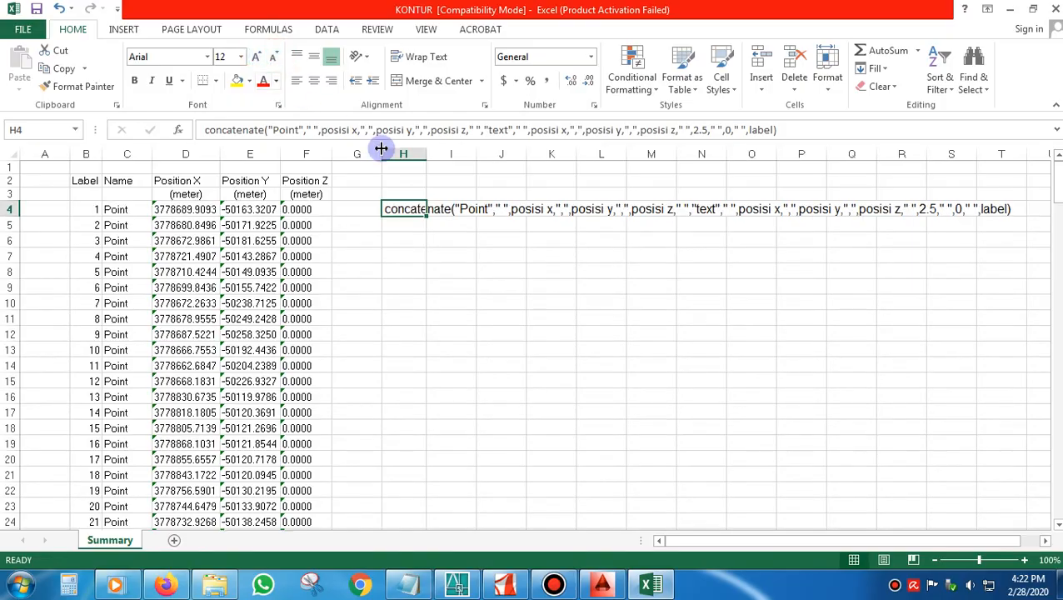
Enter the heading "Kordinat autocad" in cell H2 above the formula template
{"action": "left_click", "coordinate": [421, 180]}
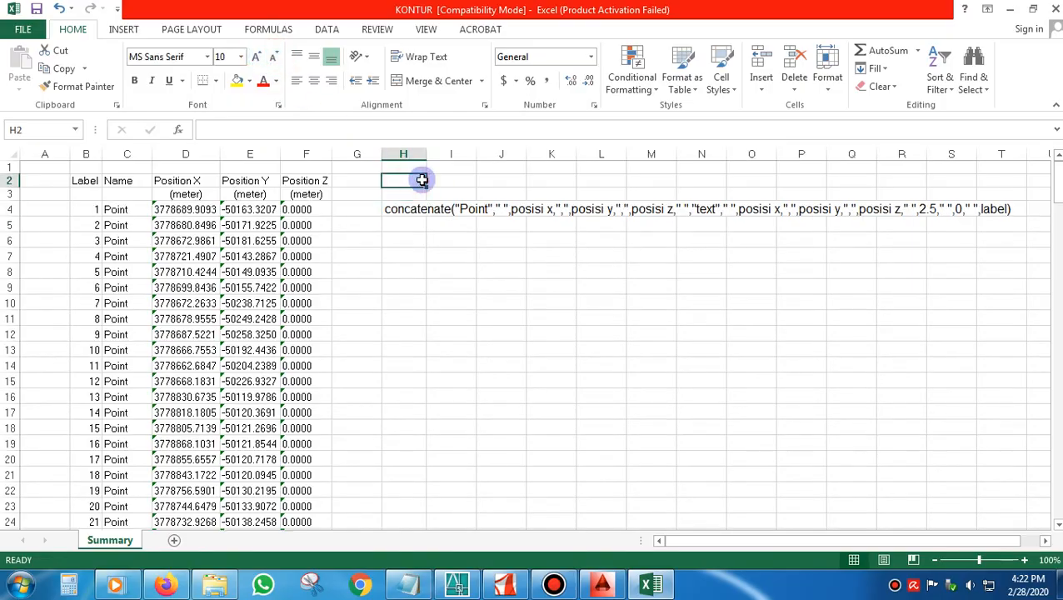
{"action": "type", "text": "Kordinat au"}
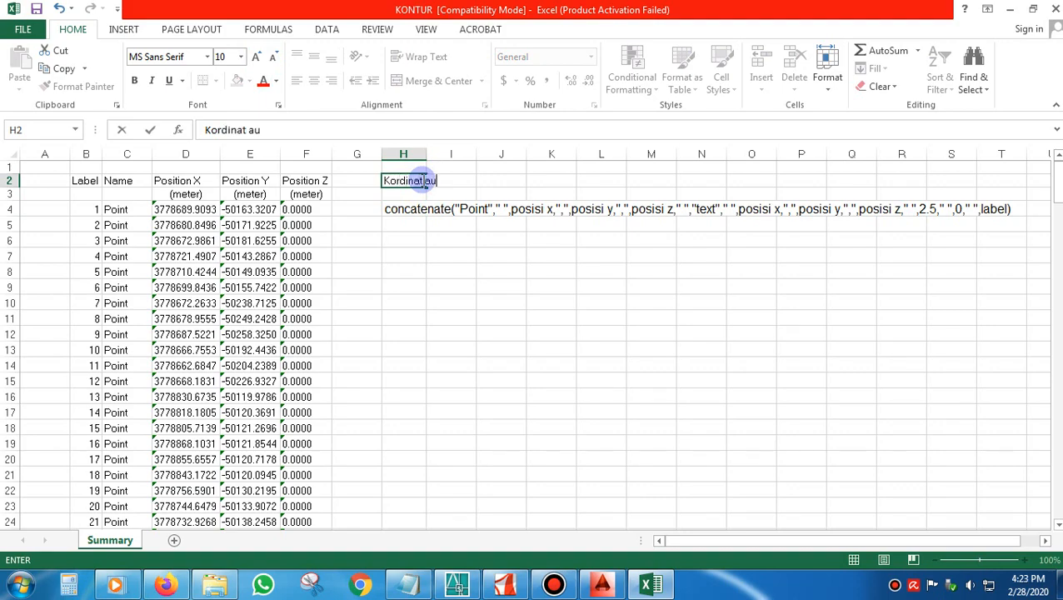
{"action": "type", "text": "tocad"}
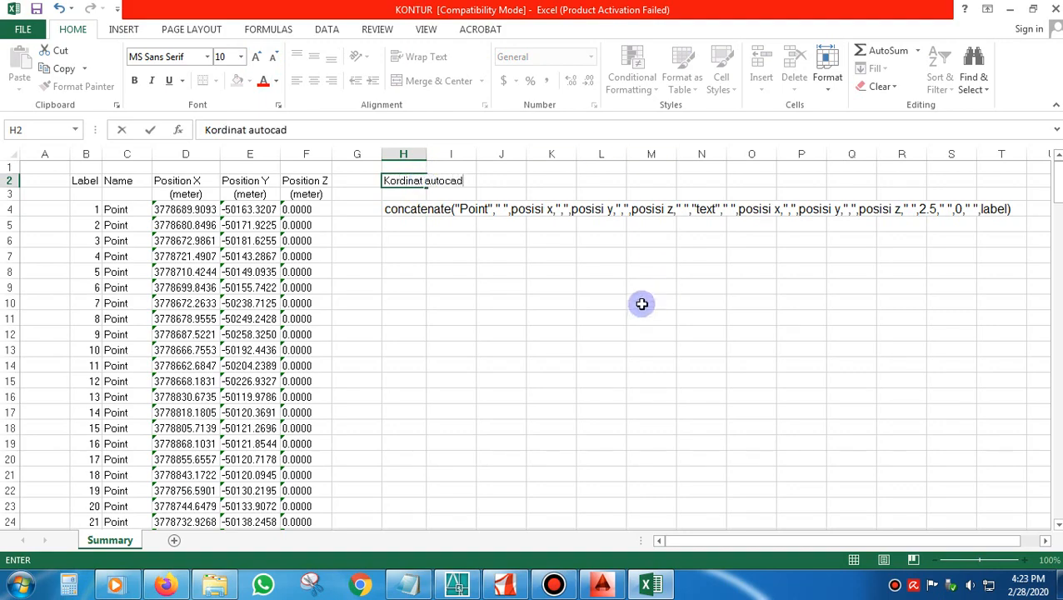
{"action": "left_click", "coordinate": [642, 304]}
Replace the posisi x, posisi y and posisi z placeholders in the "Point" part of H4's formula template with d4, e4 and f4
{"action": "left_click", "coordinate": [406, 209]}
{"action": "double_click", "coordinate": [407, 209]}
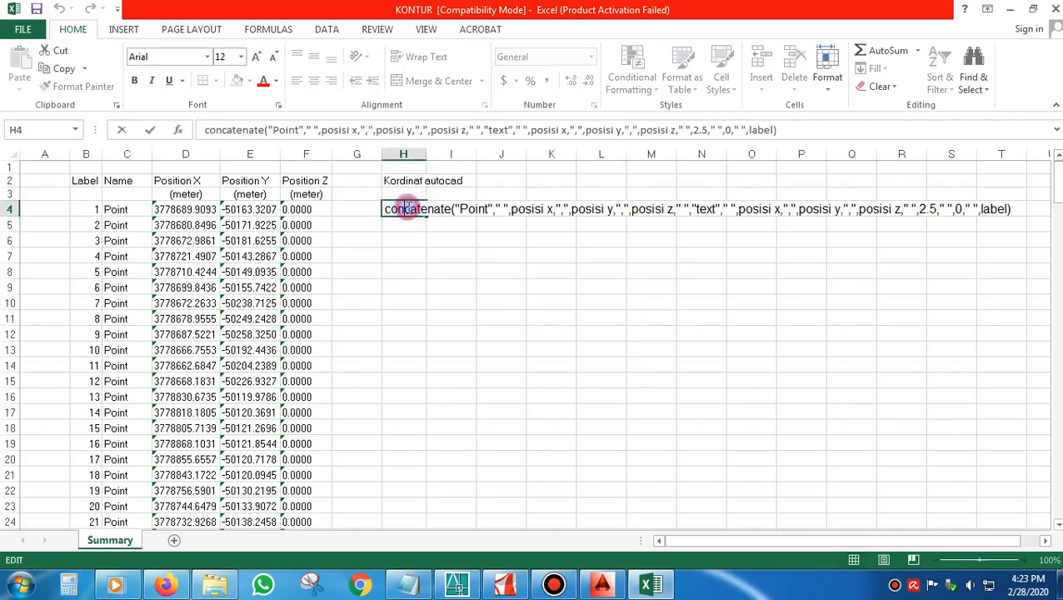
{"action": "left_click_drag", "start_coordinate": [512, 209], "coordinate": [554, 208]}
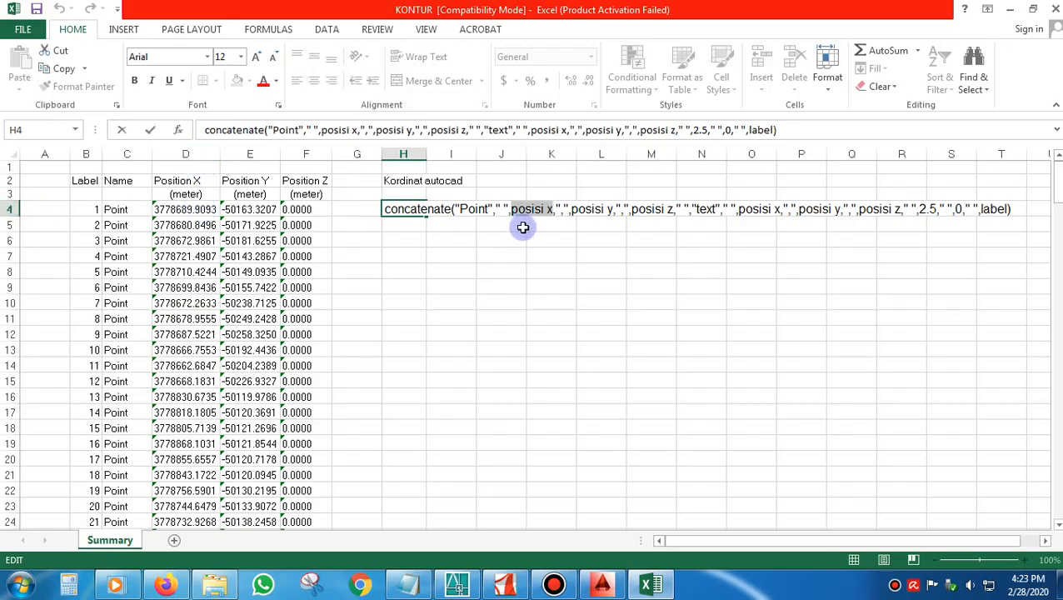
{"action": "type", "text": "d"}
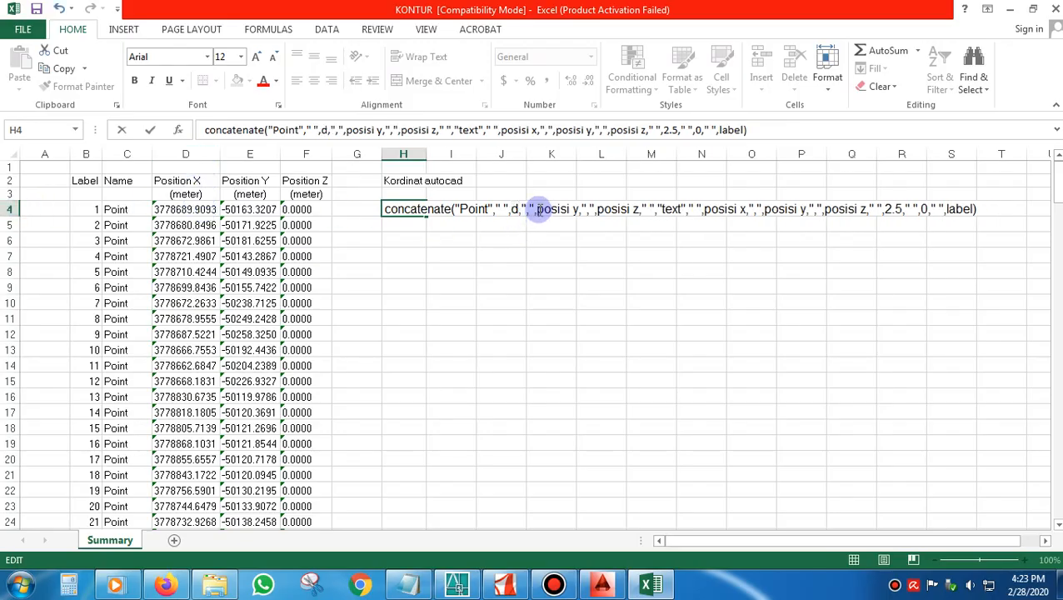
{"action": "type", "text": "4"}
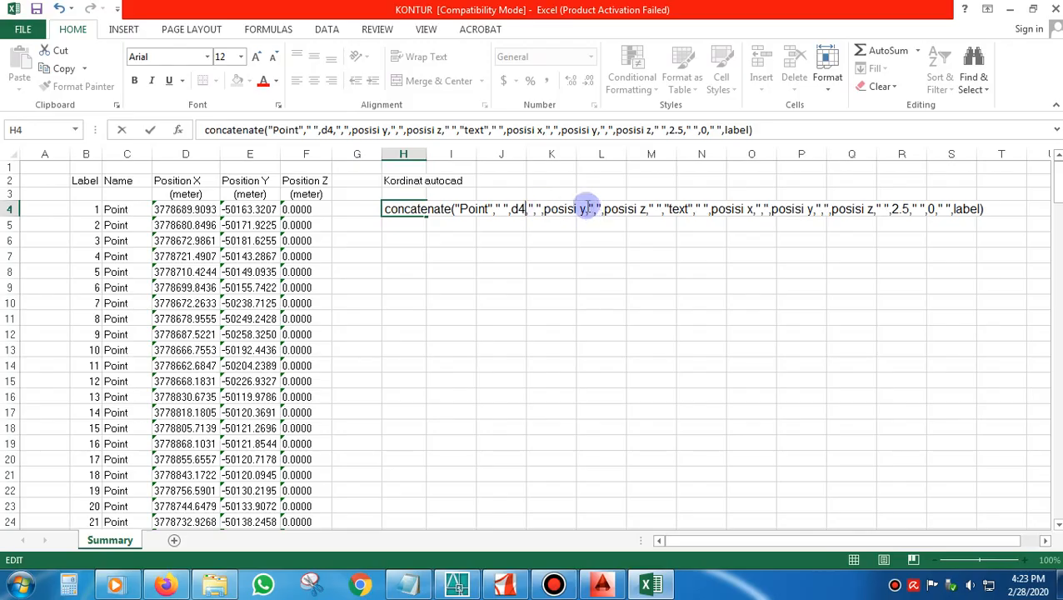
{"action": "left_click_drag", "start_coordinate": [589, 208], "coordinate": [547, 218]}
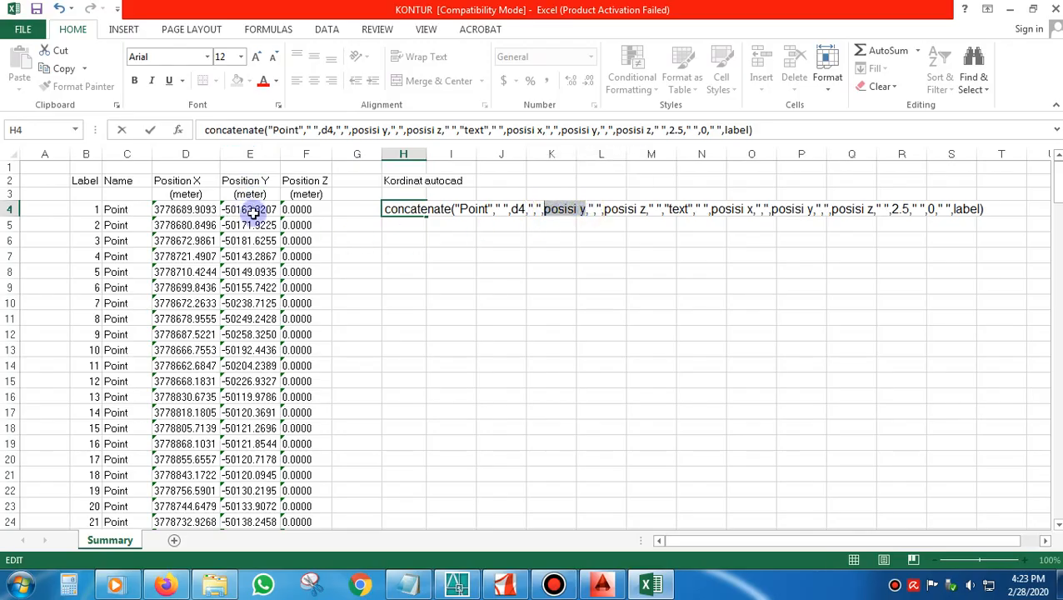
{"action": "type", "text": "e4"}
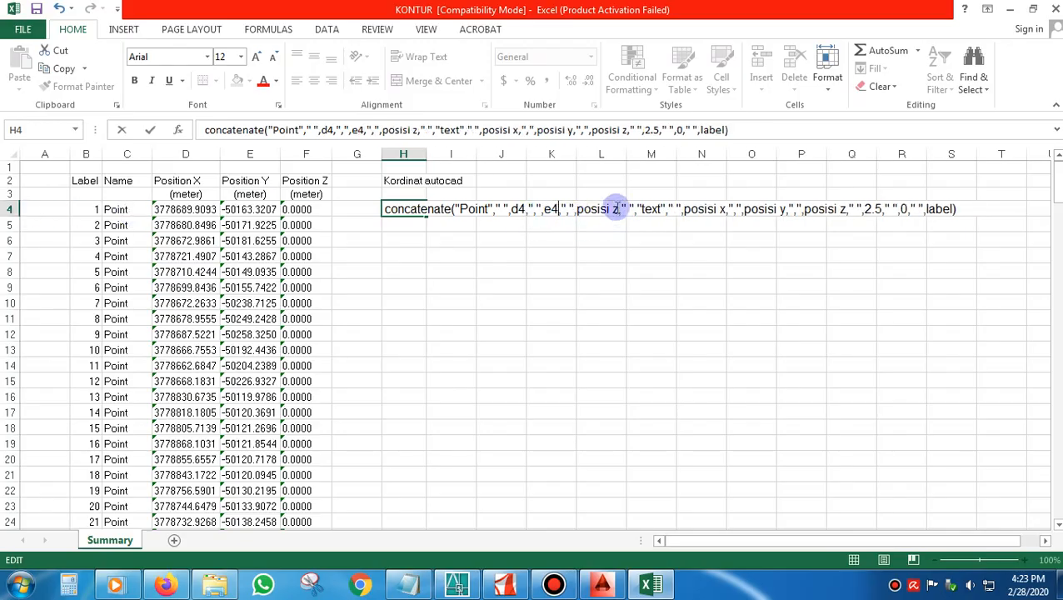
{"action": "left_click_drag", "start_coordinate": [616, 209], "coordinate": [576, 209]}
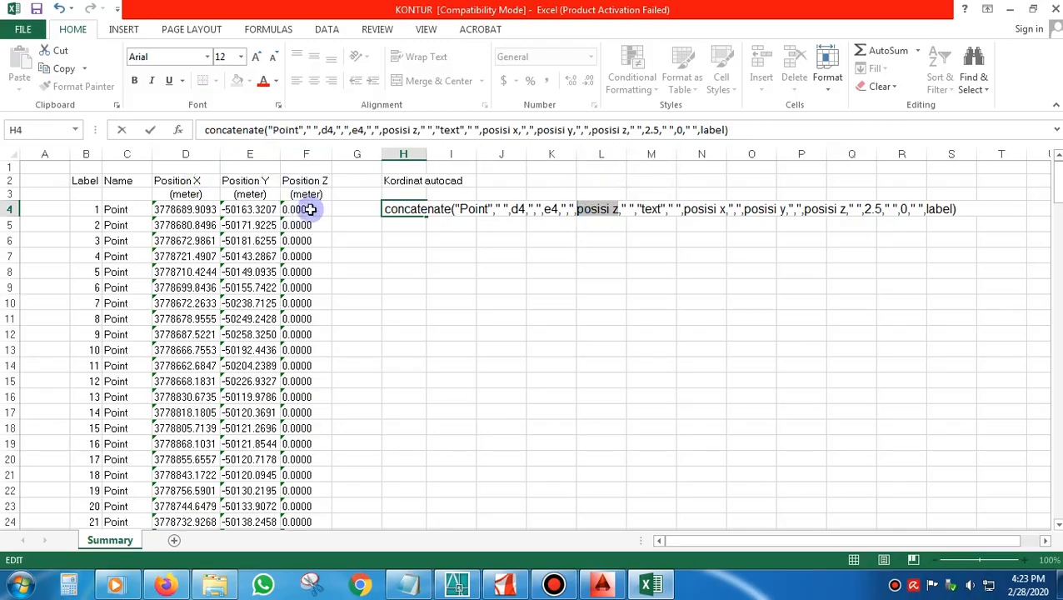
{"action": "type", "text": "f"}
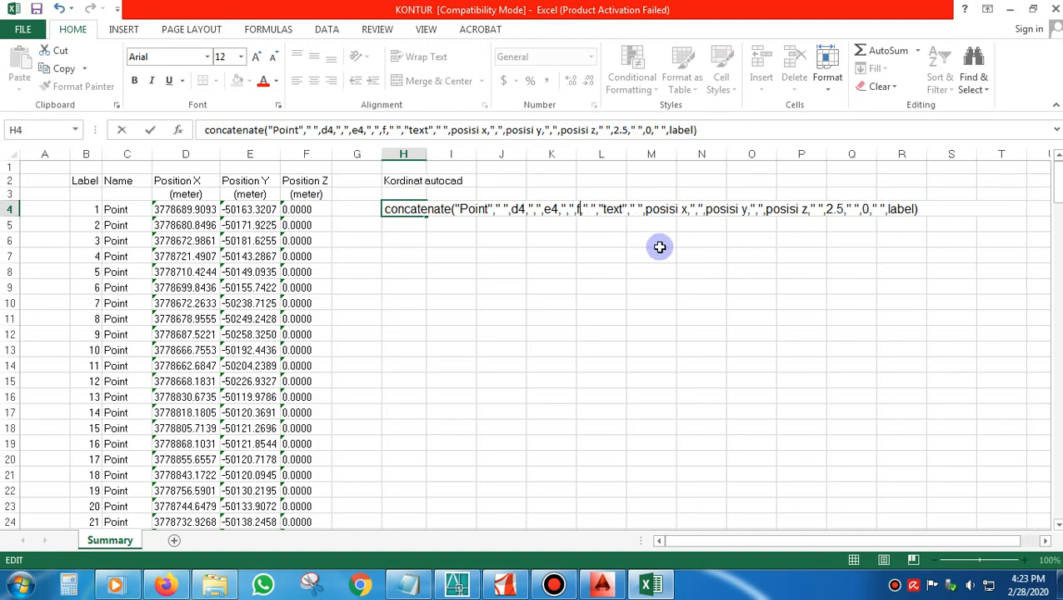
{"action": "type", "text": "4"}
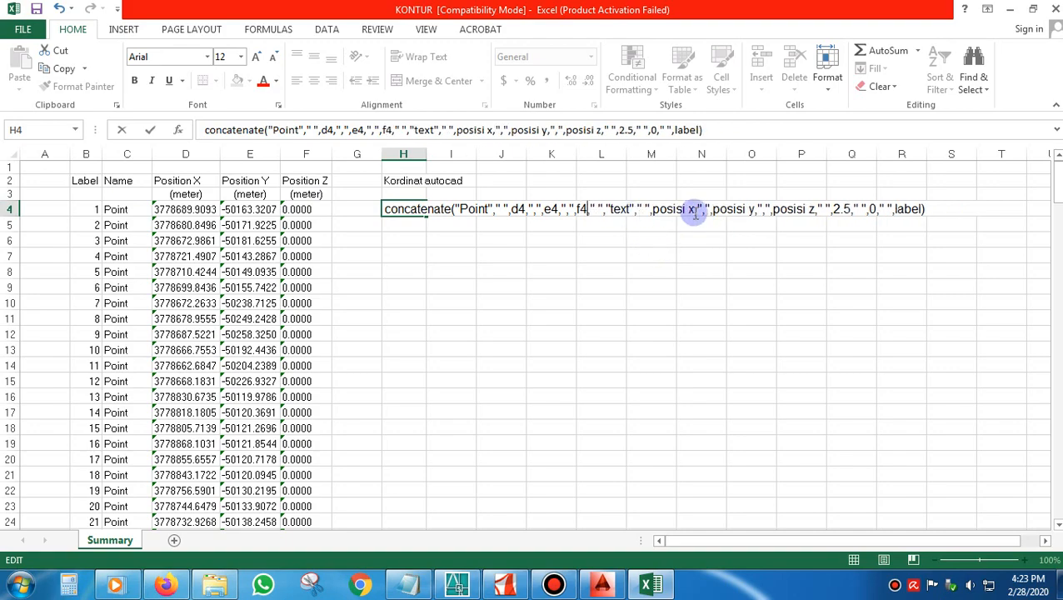
Replace the posisi x, posisi y and posisi z placeholders in the "text" part of H4's template with d4, e4 and f4
{"action": "left_click_drag", "start_coordinate": [695, 209], "coordinate": [653, 209]}
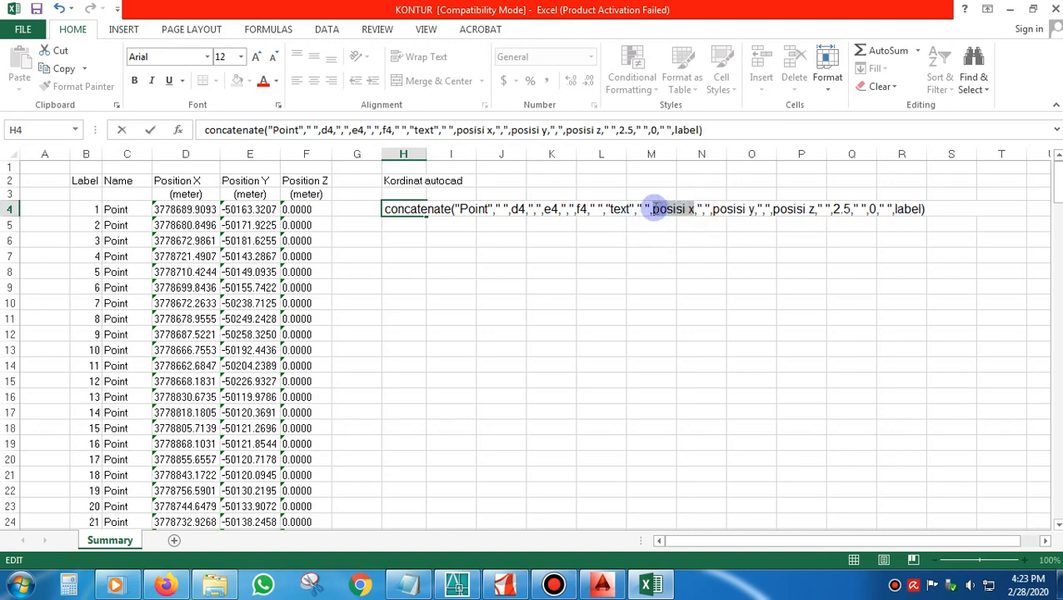
{"action": "type", "text": "d4"}
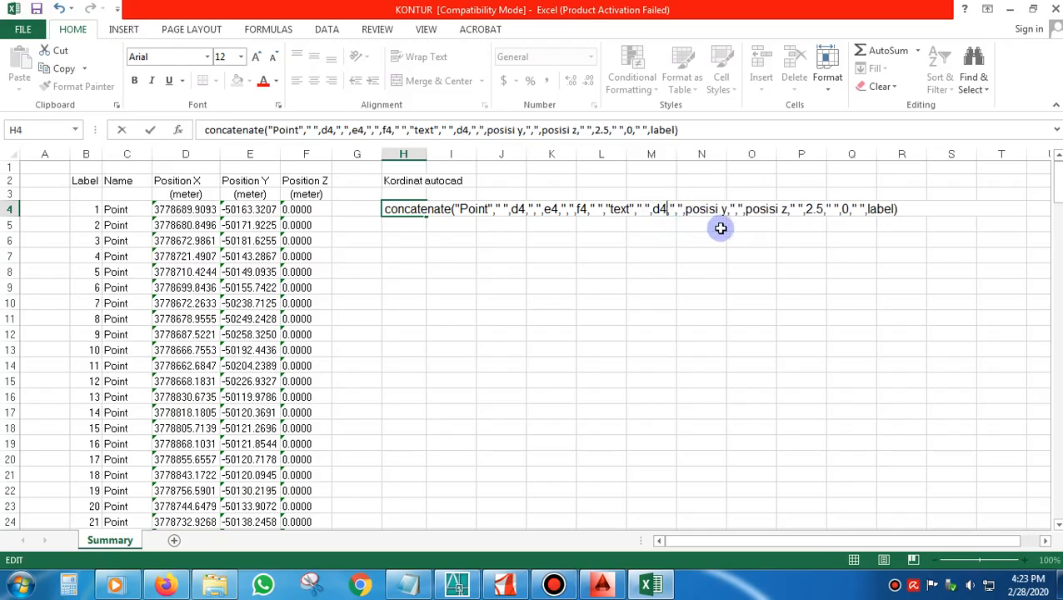
{"action": "left_click_drag", "start_coordinate": [727, 209], "coordinate": [691, 209]}
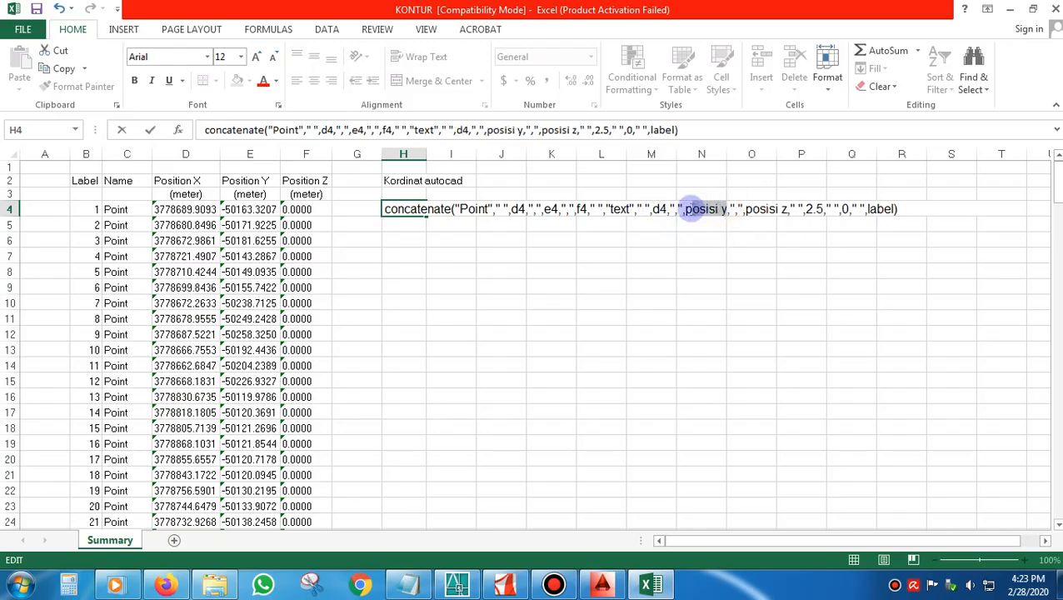
{"action": "type", "text": "f4"}
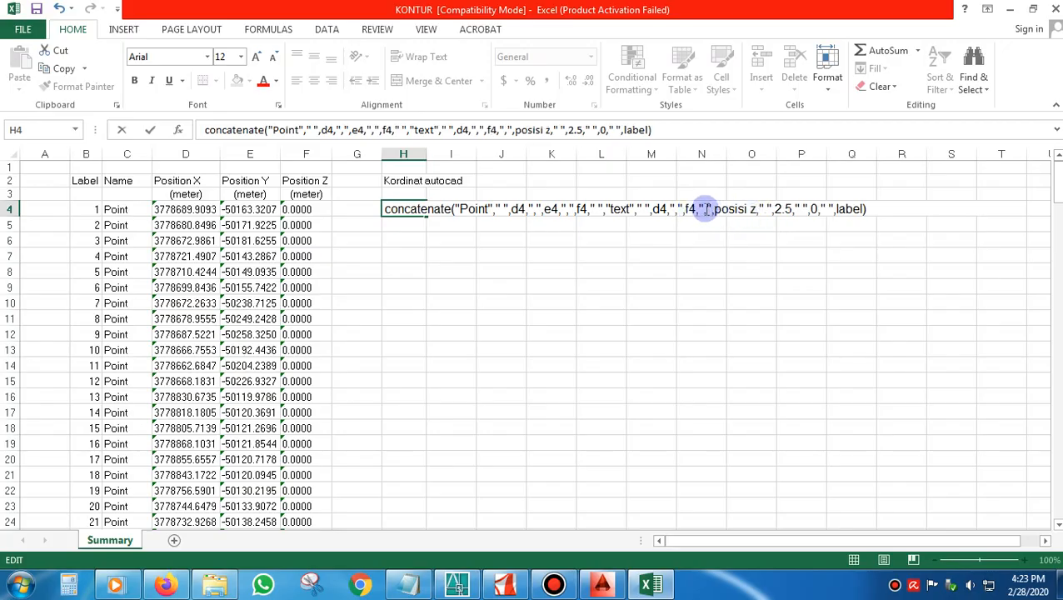
{"action": "double_click", "coordinate": [695, 208]}
{"action": "key", "text": "Delete"}
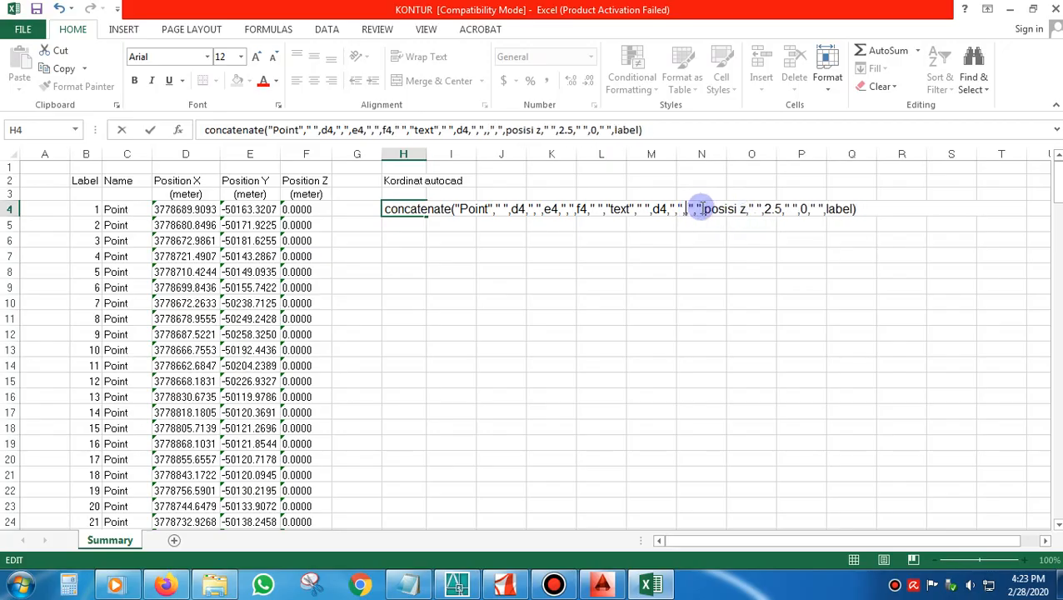
{"action": "type", "text": "e4,"}
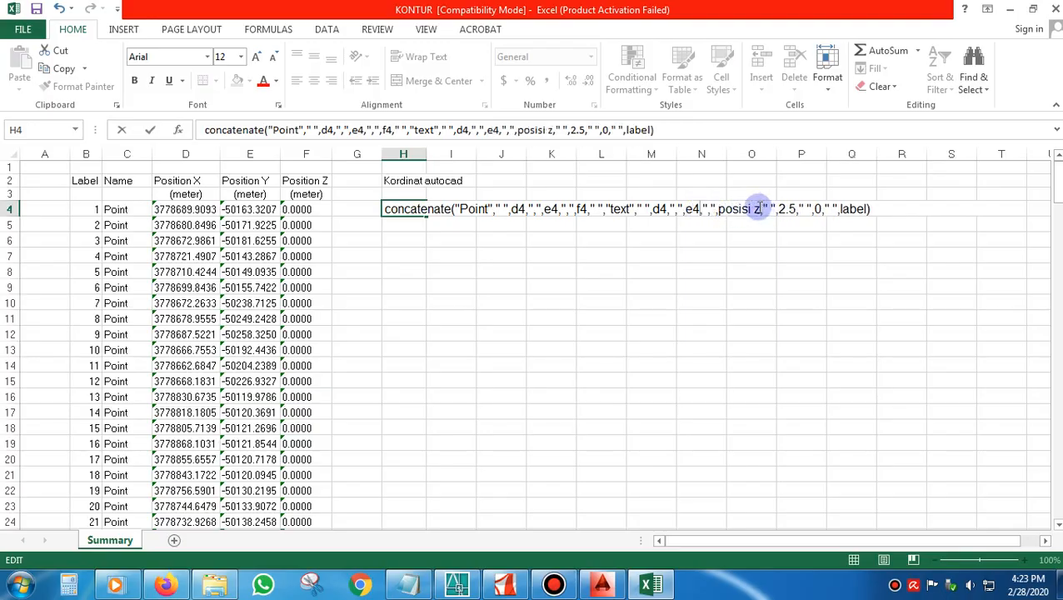
{"action": "left_click_drag", "start_coordinate": [760, 208], "coordinate": [718, 208]}
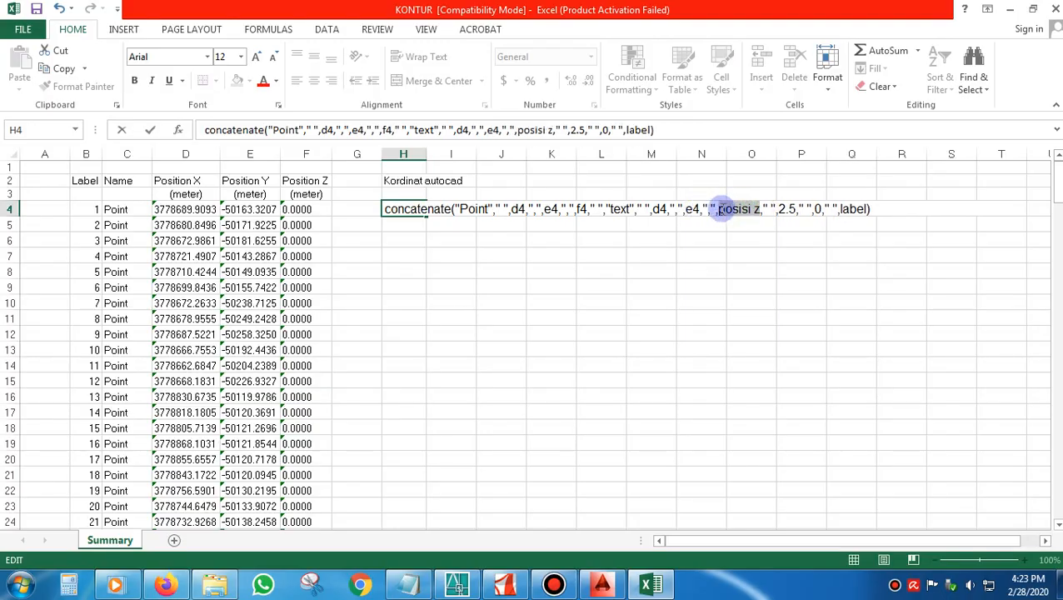
{"action": "type", "text": "f"}
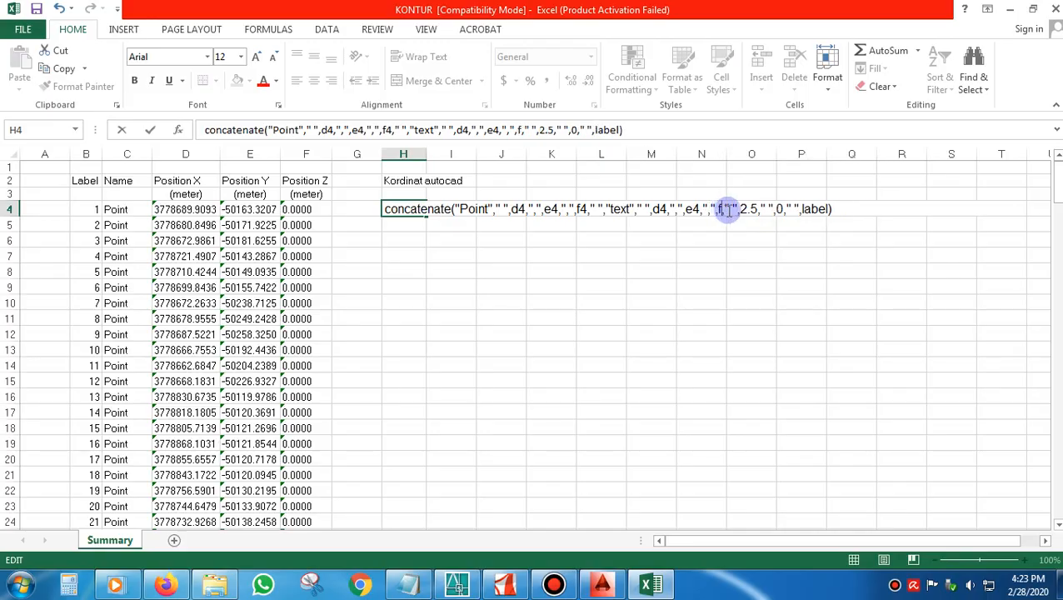
{"action": "type", "text": "4"}
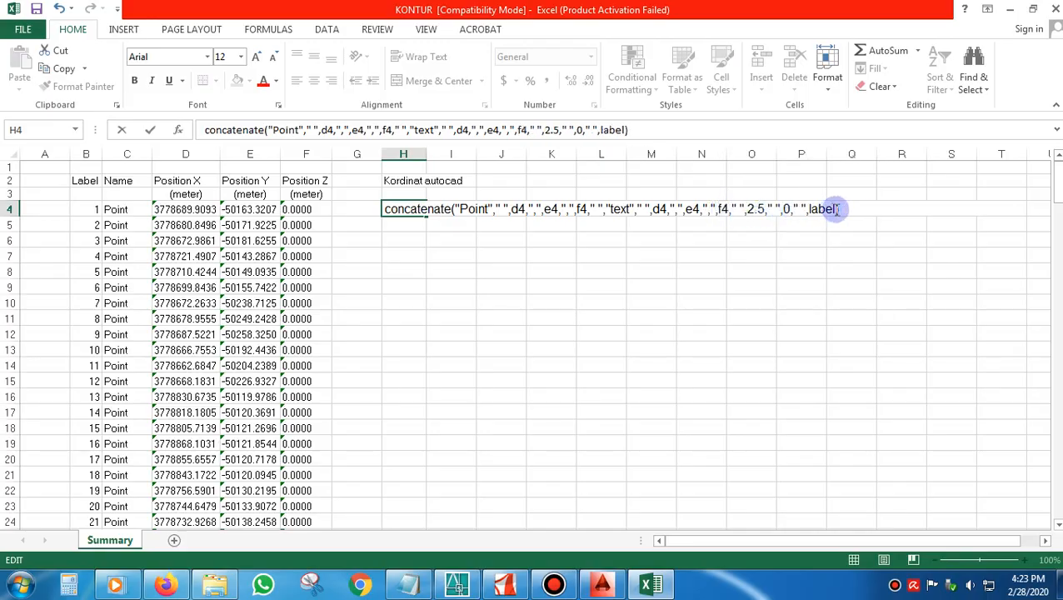
Replace the label placeholder in H4 with b4 and put "=" before concatenate to turn the text into a working formula
{"action": "left_click_drag", "start_coordinate": [836, 209], "coordinate": [810, 209]}
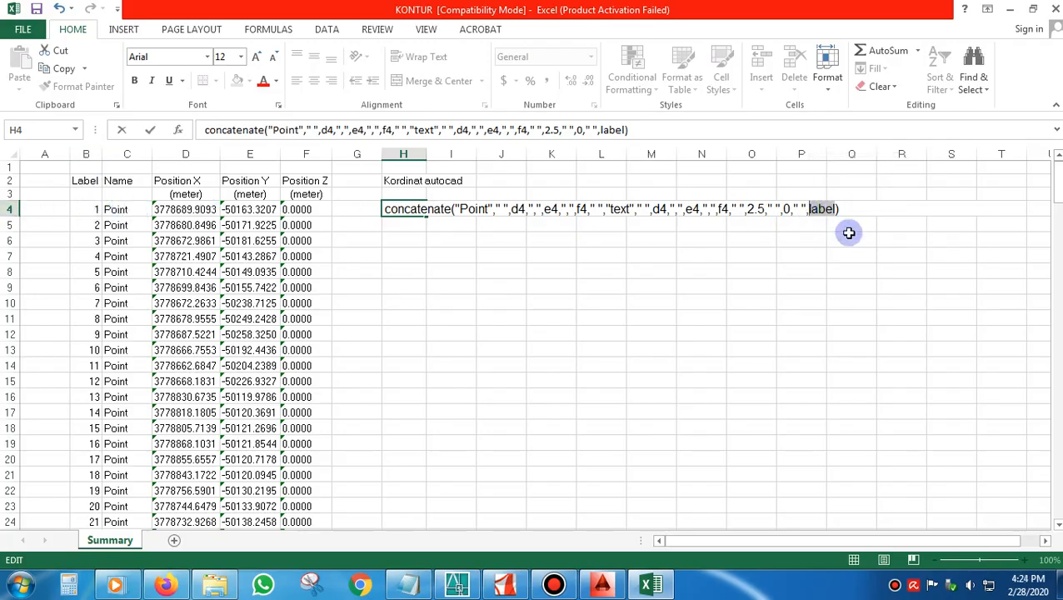
{"action": "type", "text": "b"}
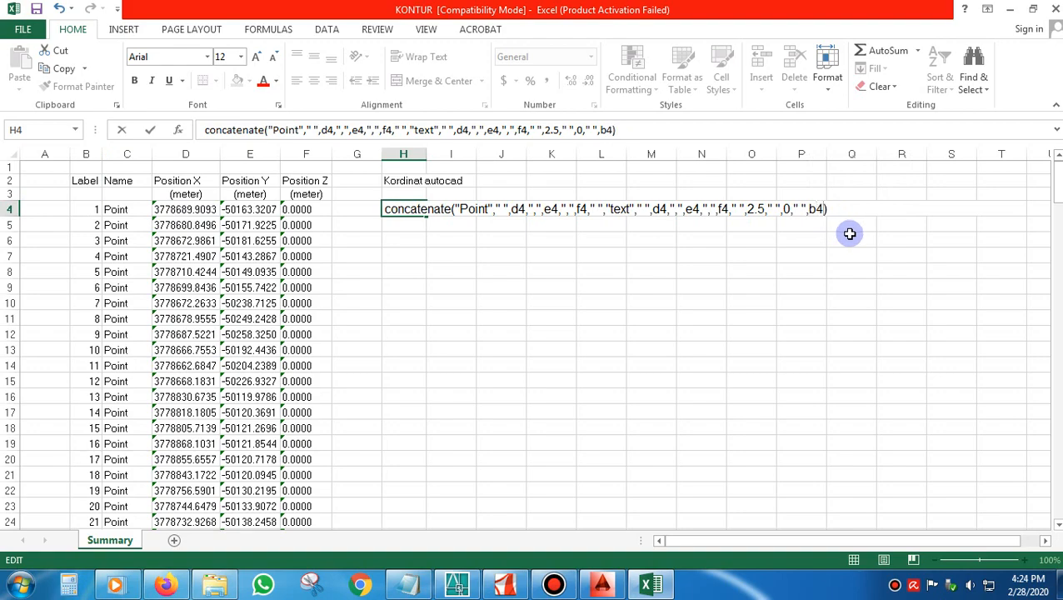
{"action": "key", "text": "Return"}
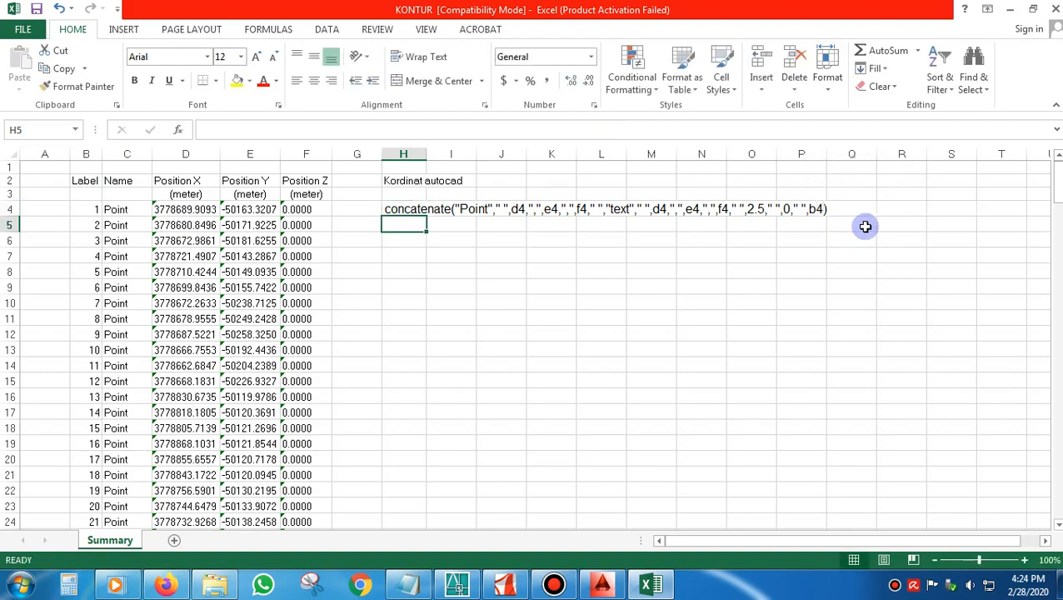
{"action": "double_click", "coordinate": [389, 209]}
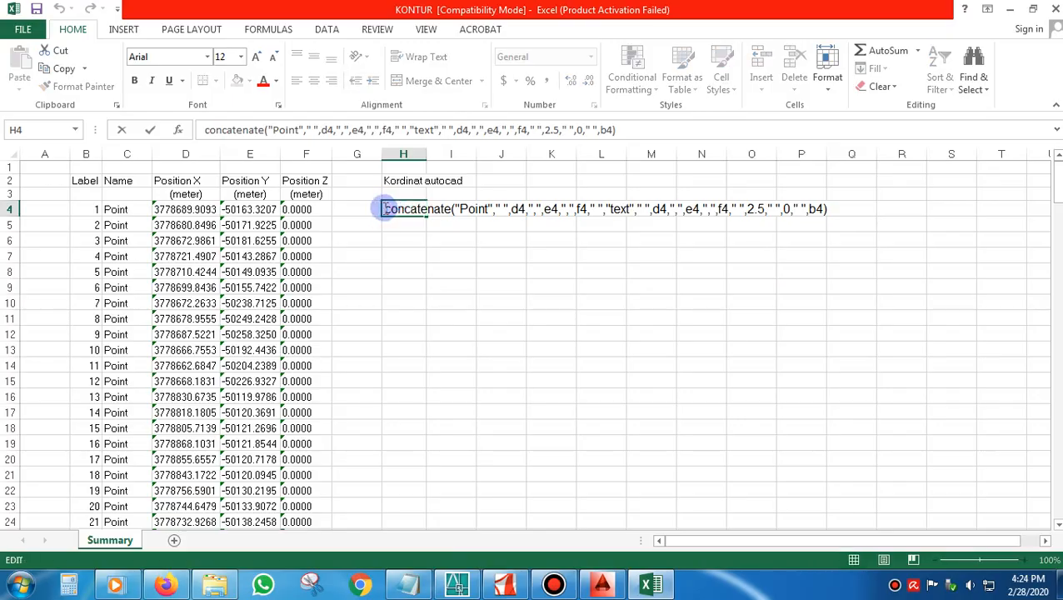
{"action": "type", "text": "="}
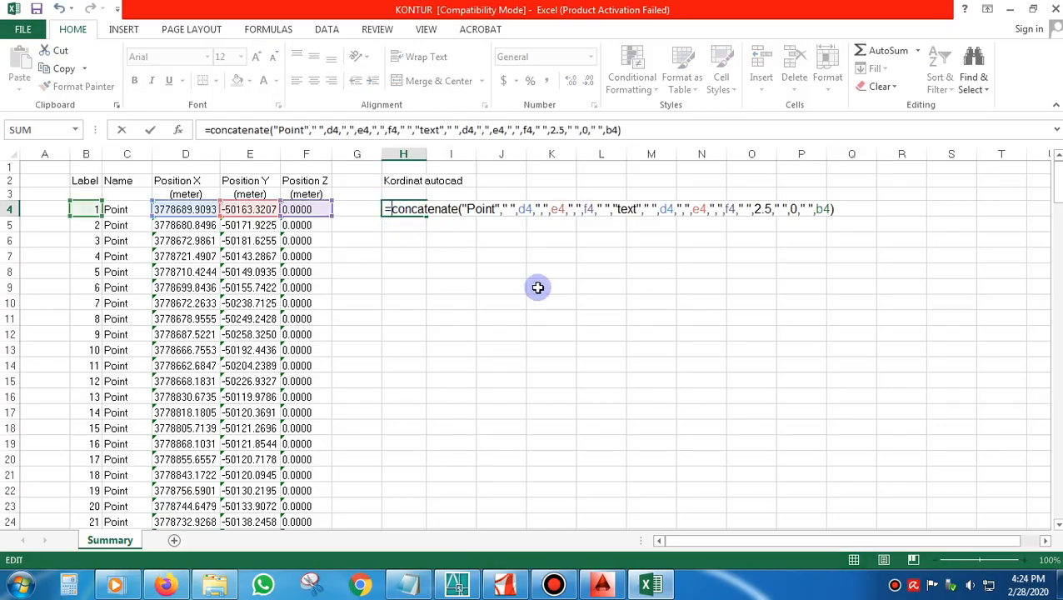
{"action": "key", "text": "Return"}
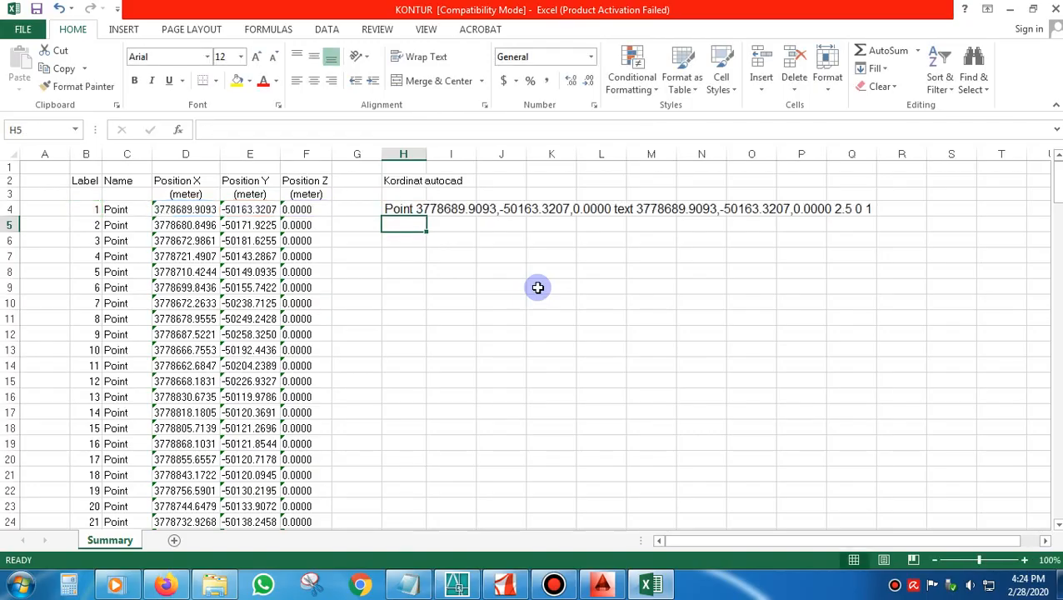
Copy the concatenate formula from H4 into H5:H197 so that every point in the coordinate list is covered
{"action": "left_click", "coordinate": [404, 210]}
{"action": "right_click", "coordinate": [406, 210]}
{"action": "left_click", "coordinate": [450, 238]}
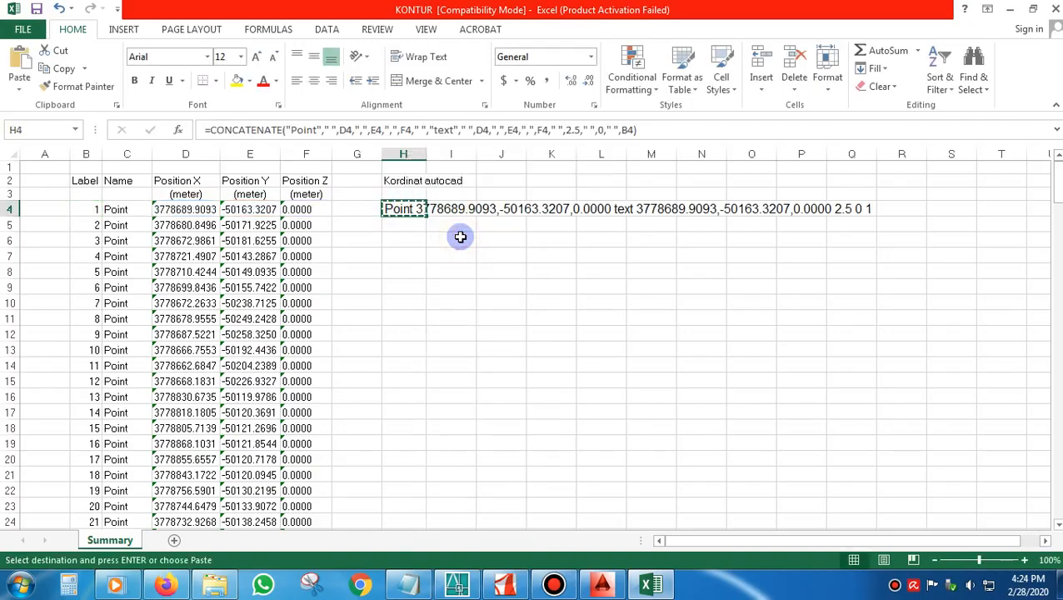
{"action": "left_click", "coordinate": [406, 226]}
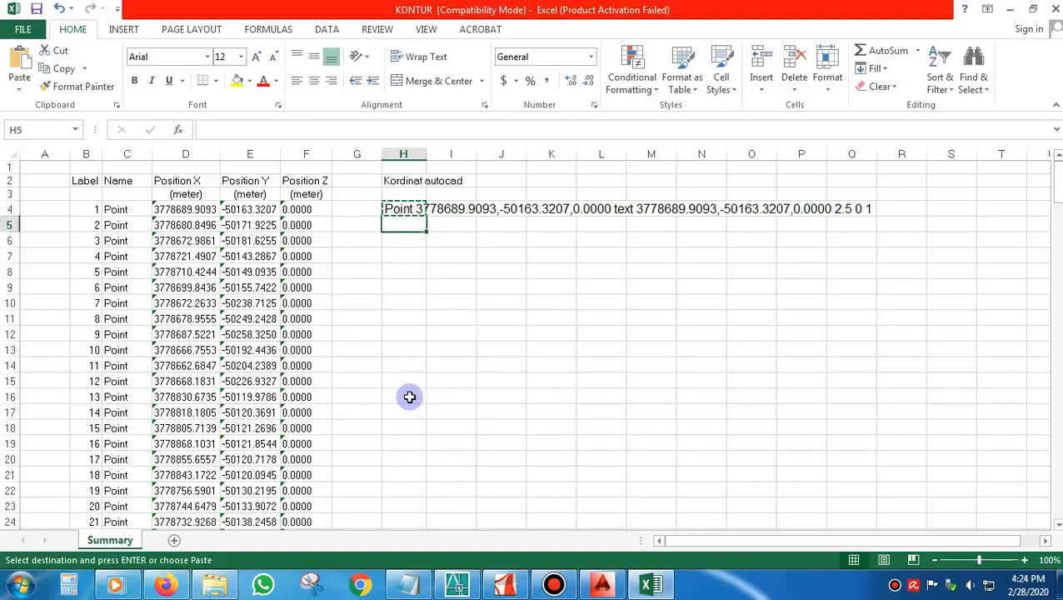
{"action": "scroll", "coordinate": [406, 391], "scroll_direction": "down", "scroll_amount": 18}
{"action": "scroll", "coordinate": [408, 384], "scroll_direction": "down", "scroll_amount": 20}
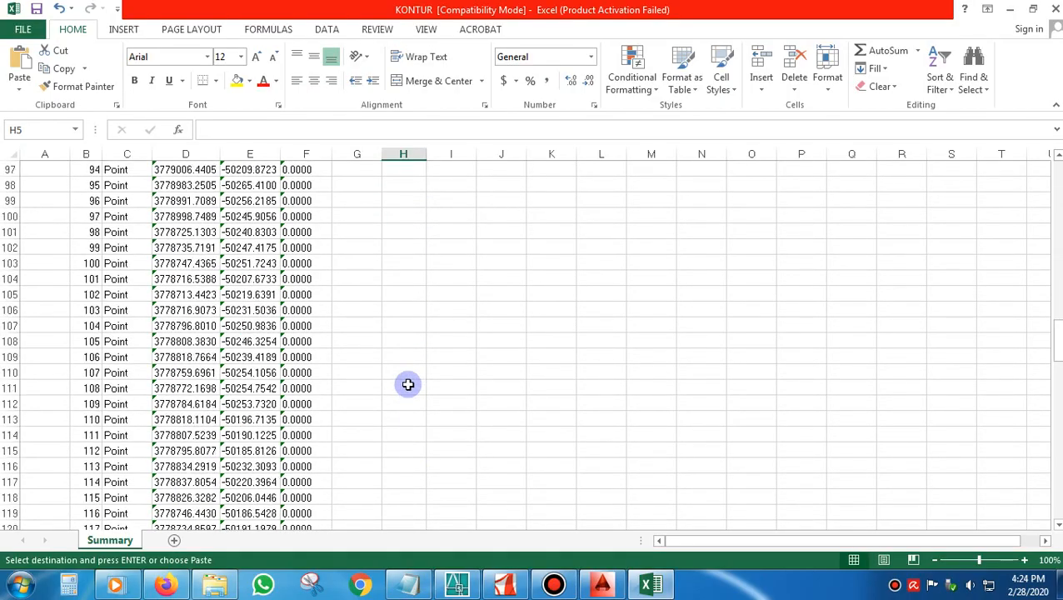
{"action": "scroll", "coordinate": [407, 383], "scroll_direction": "down", "scroll_amount": 13}
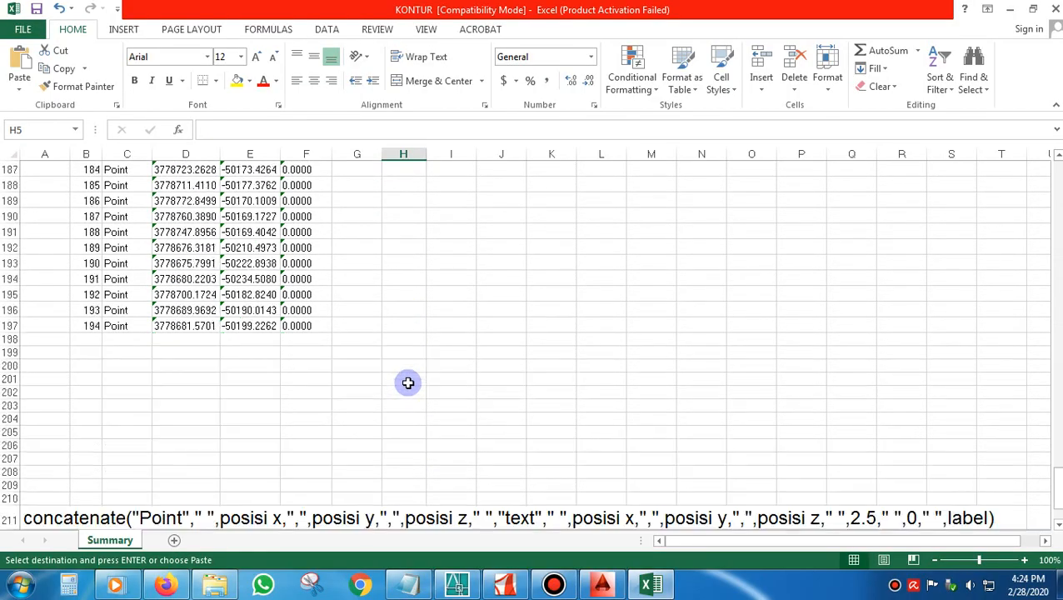
{"action": "left_click", "coordinate": [405, 326], "text": "shift"}
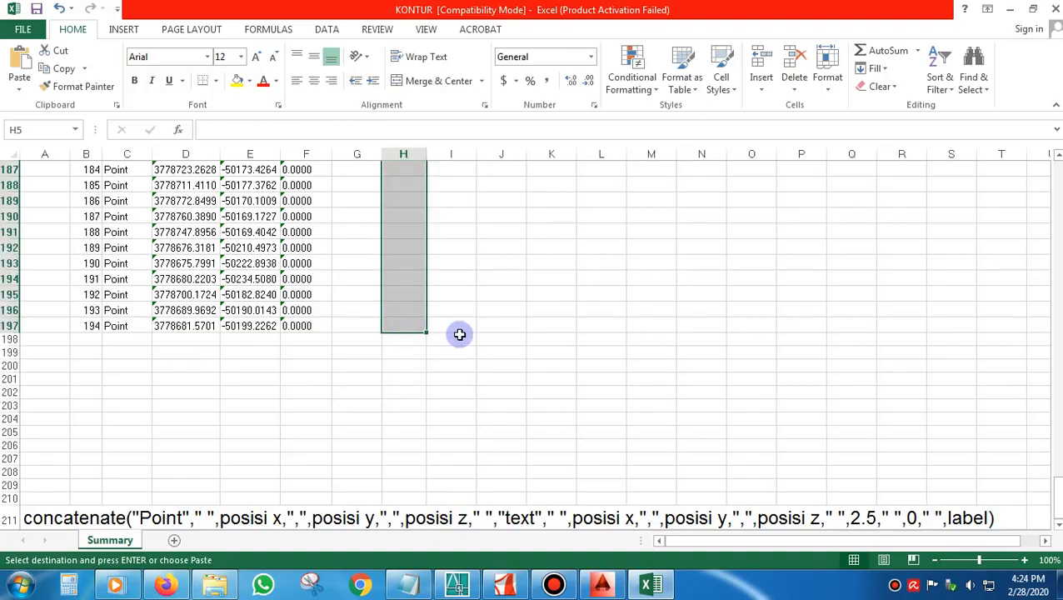
{"action": "key", "text": "ctrl+v"}
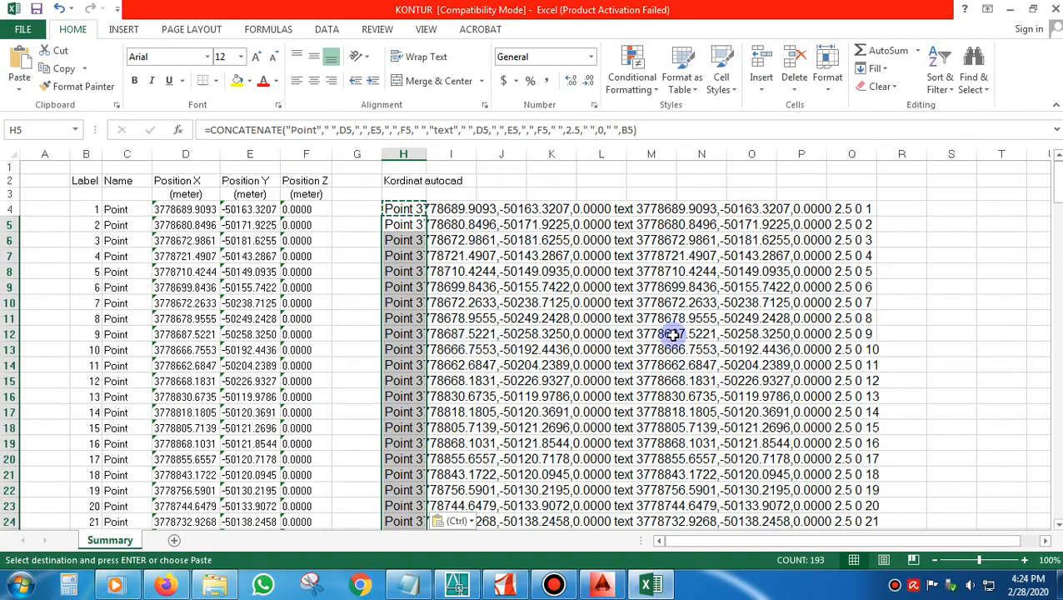
{"action": "left_click", "coordinate": [954, 328]}
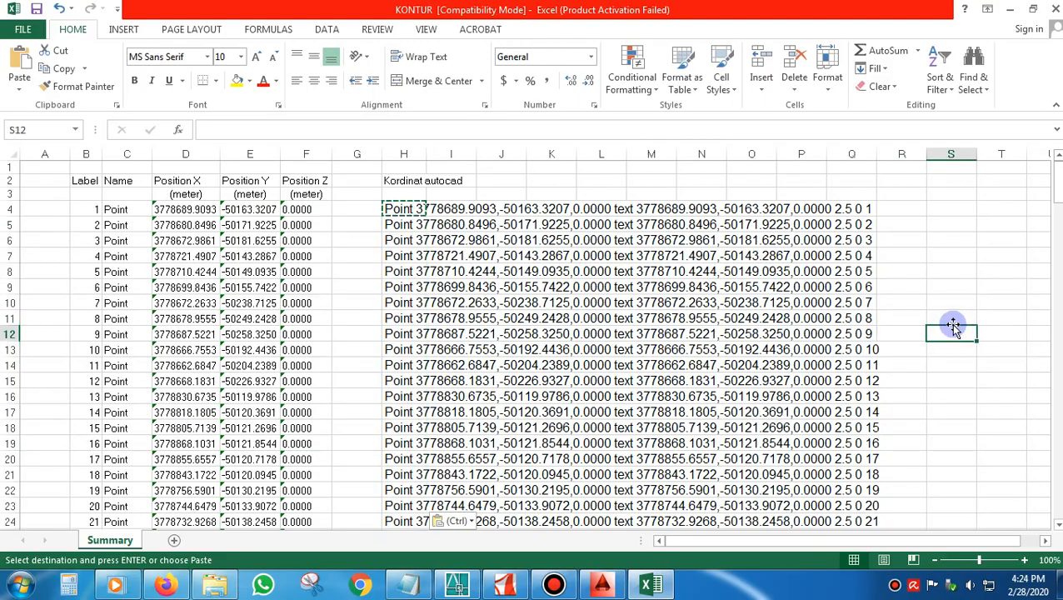
{"action": "key", "text": "Escape"}
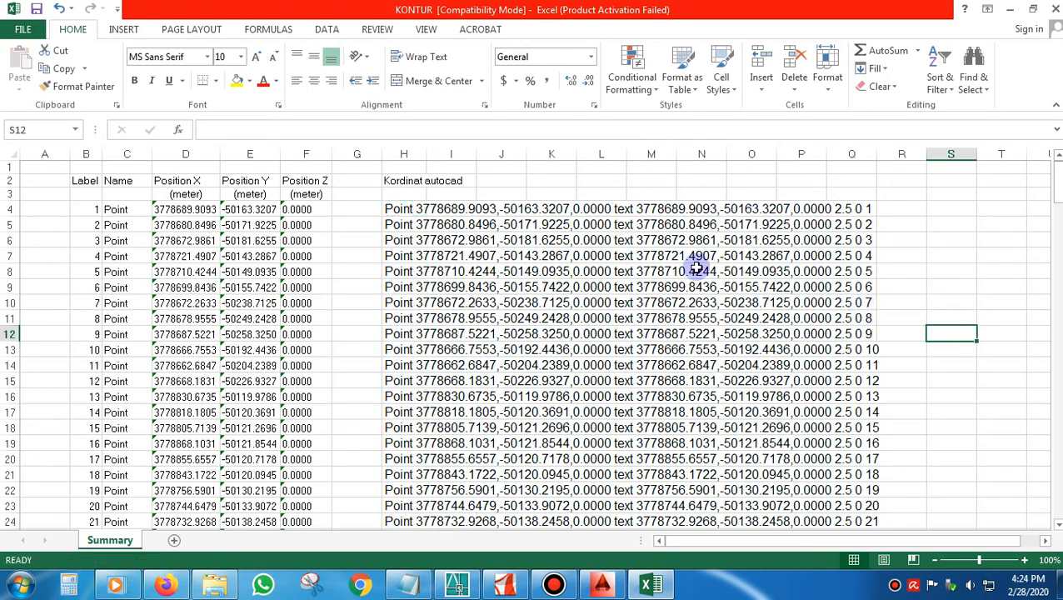
Save the KONTUR workbook
{"action": "left_click", "coordinate": [23, 31]}
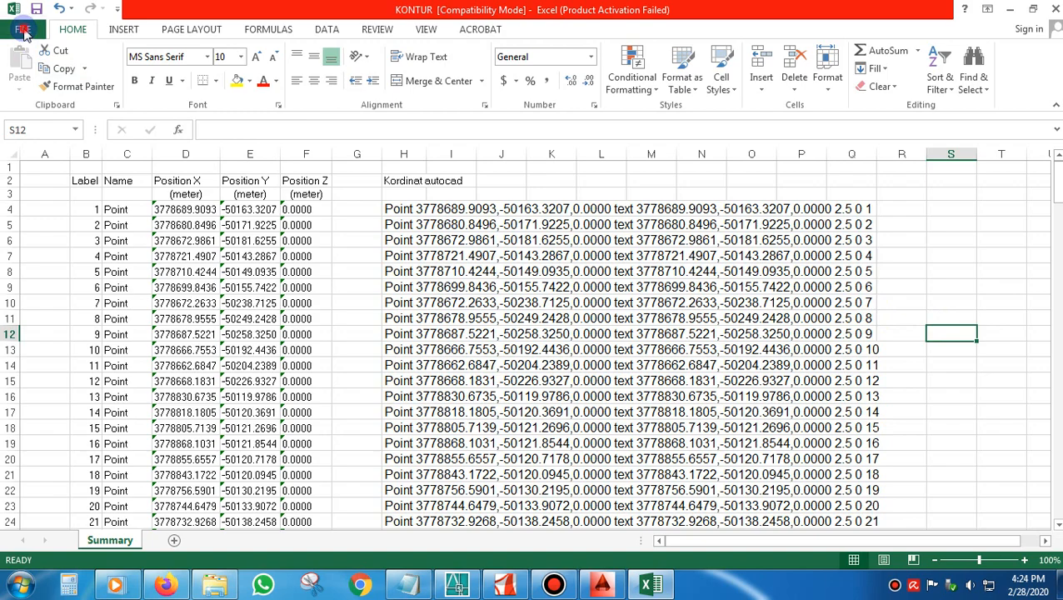
{"action": "left_click", "coordinate": [32, 156]}
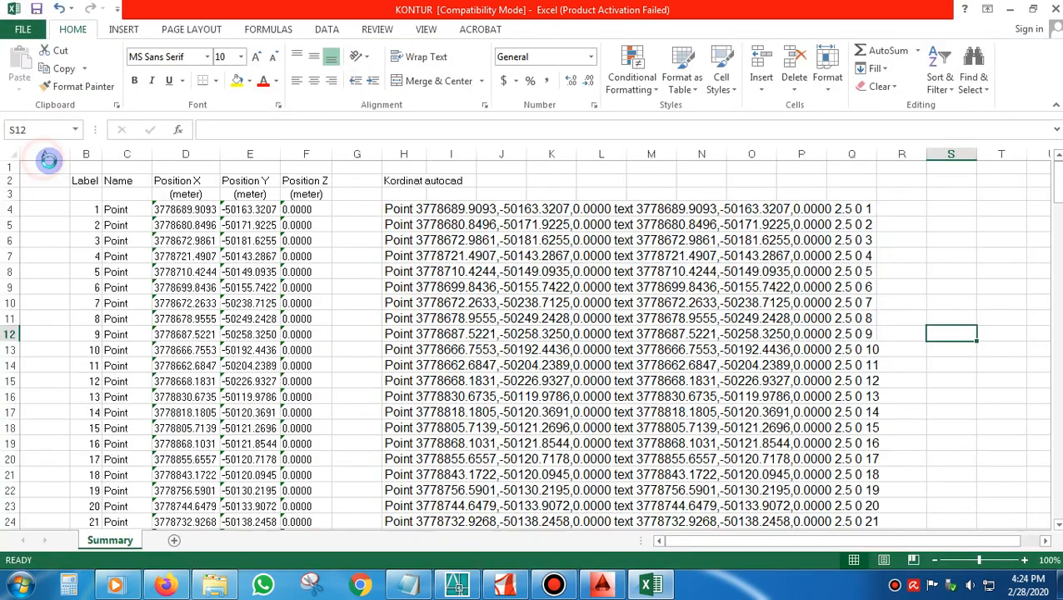
Switch to the Coba point note in Notepad and append the reminder "JANGAN LUPA DI SAVE..." after "RUMUS SEPERTI INI......"
{"action": "left_click", "coordinate": [408, 585]}
{"action": "type", "text": "JANGAN LUP"}
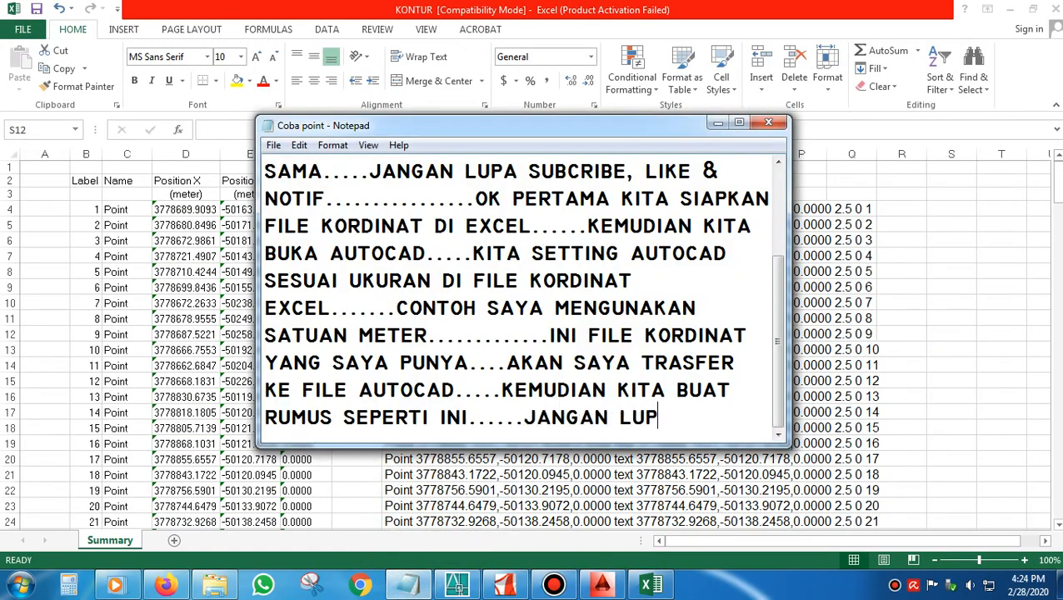
{"action": "type", "text": " SI SAVE"}
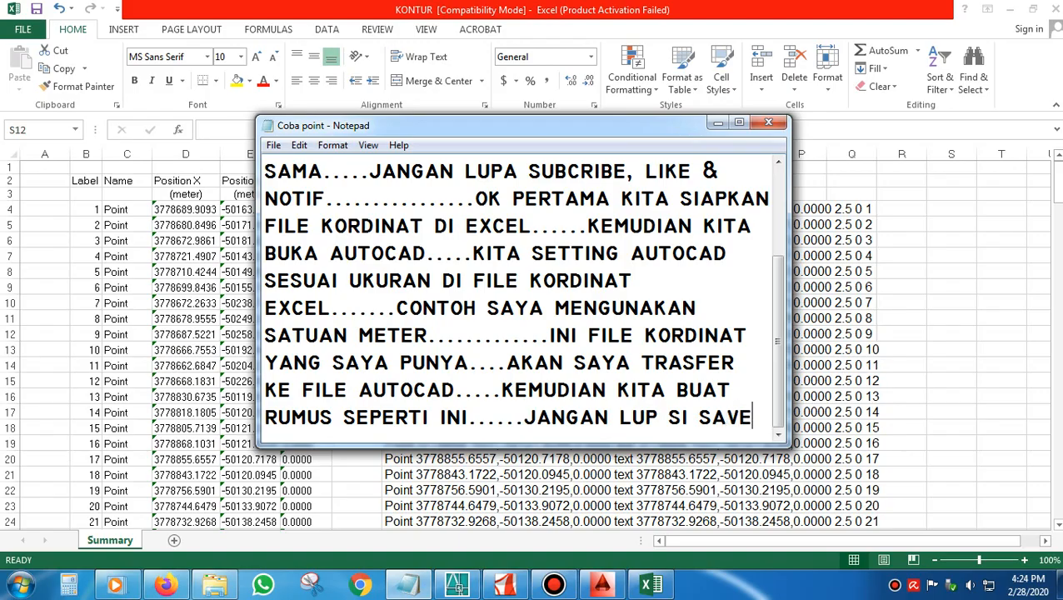
{"action": "key", "text": "BackSpace"}
{"action": "key", "text": "BackSpace"}
{"action": "key", "text": "BackSpace"}
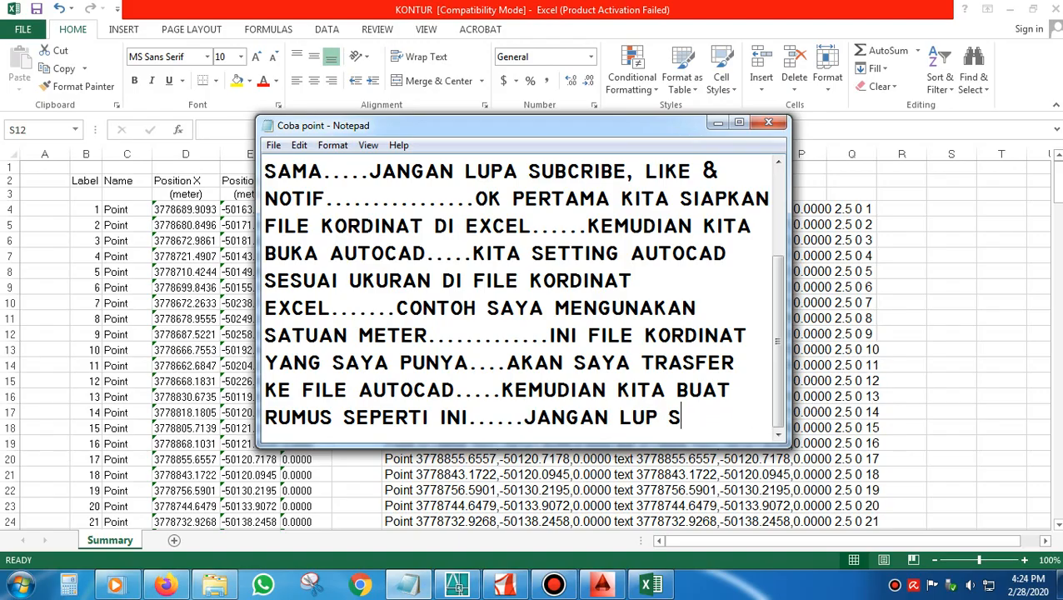
{"action": "type", "text": "A DI SAV"}
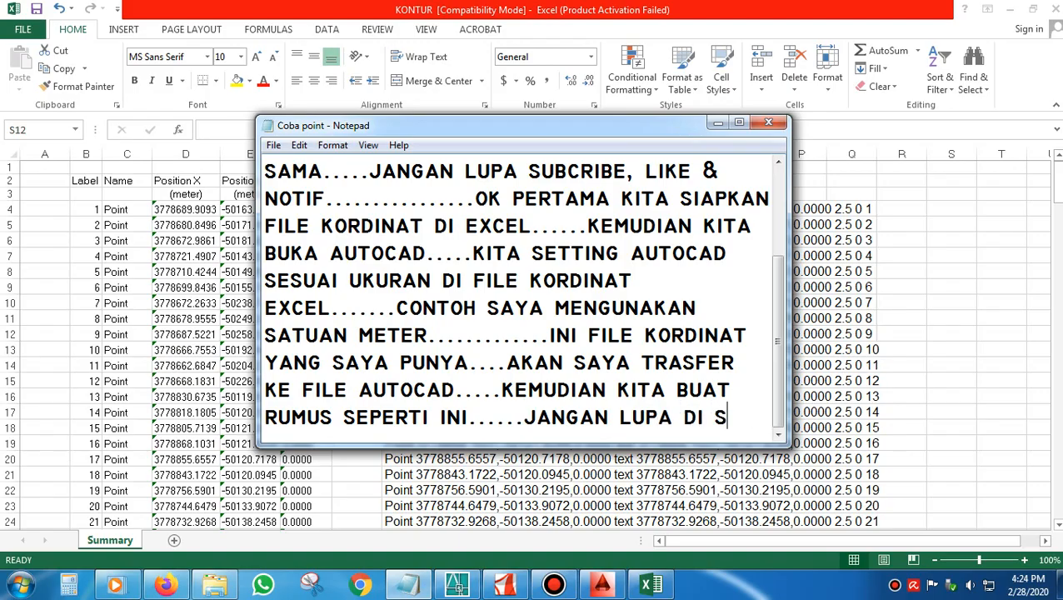
{"action": "type", "text": "E..."}
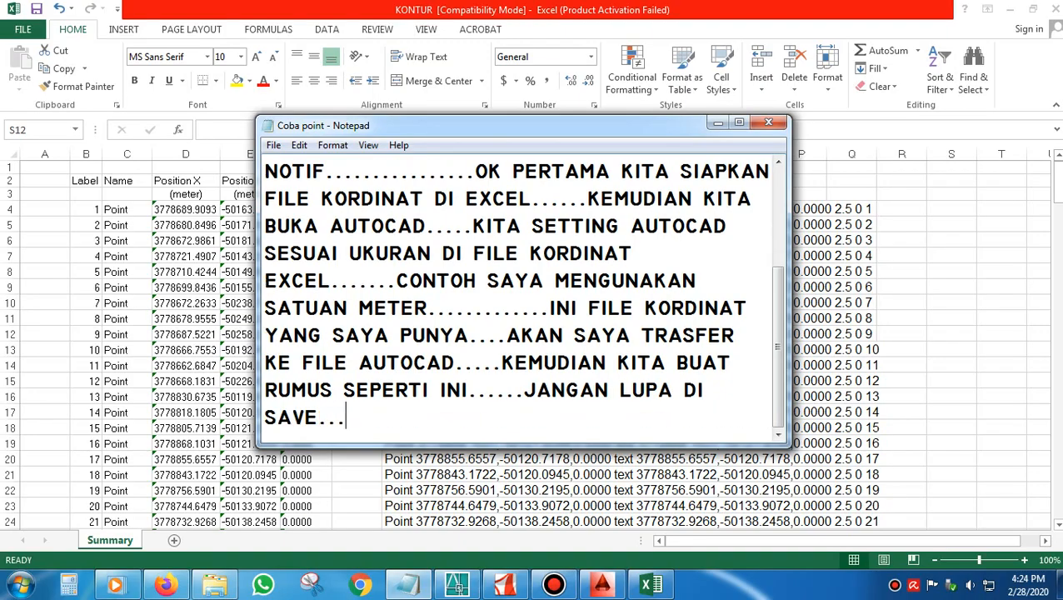
Continue the note with "..KEMUDIAN KITA BUKA PROGRAM NOTEPAD"
{"action": "type", "text": "..KEMUDIA"}
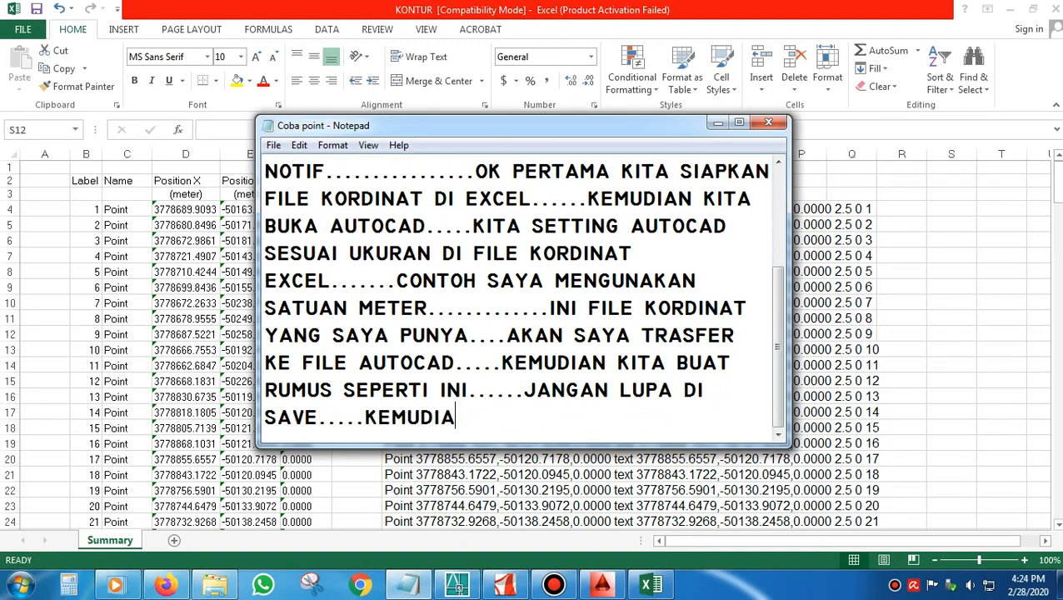
{"action": "type", "text": "N KITA BU"}
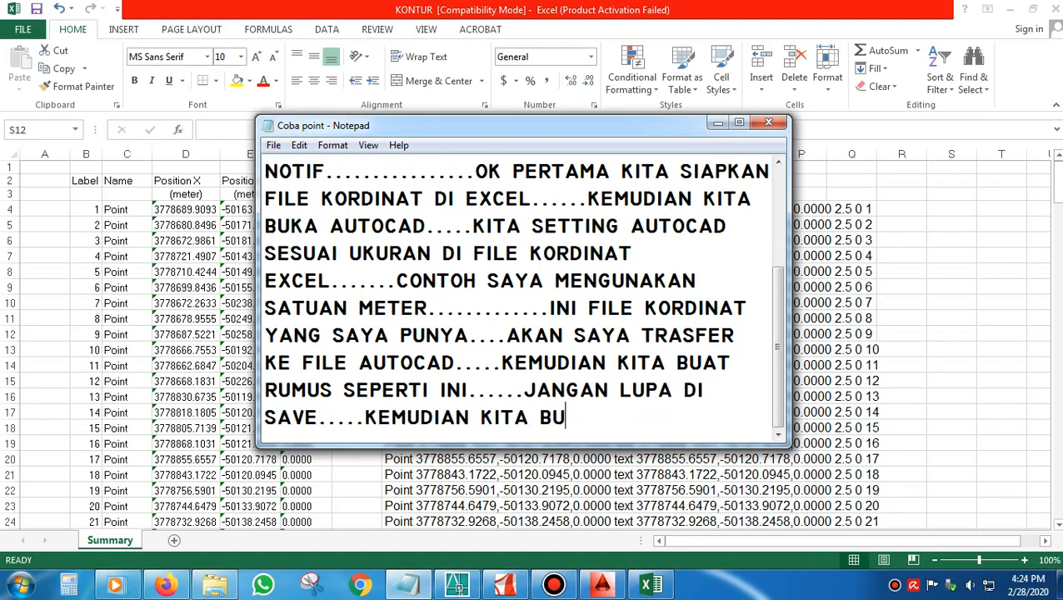
{"action": "type", "text": "KA PROGRAM"}
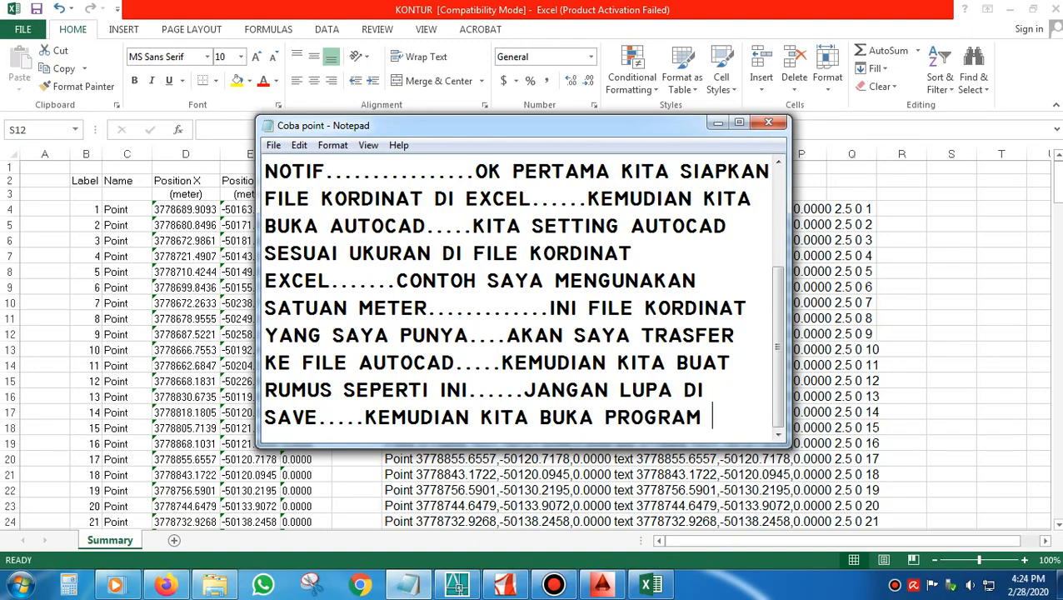
{"action": "type", "text": " NOTEPAD"}
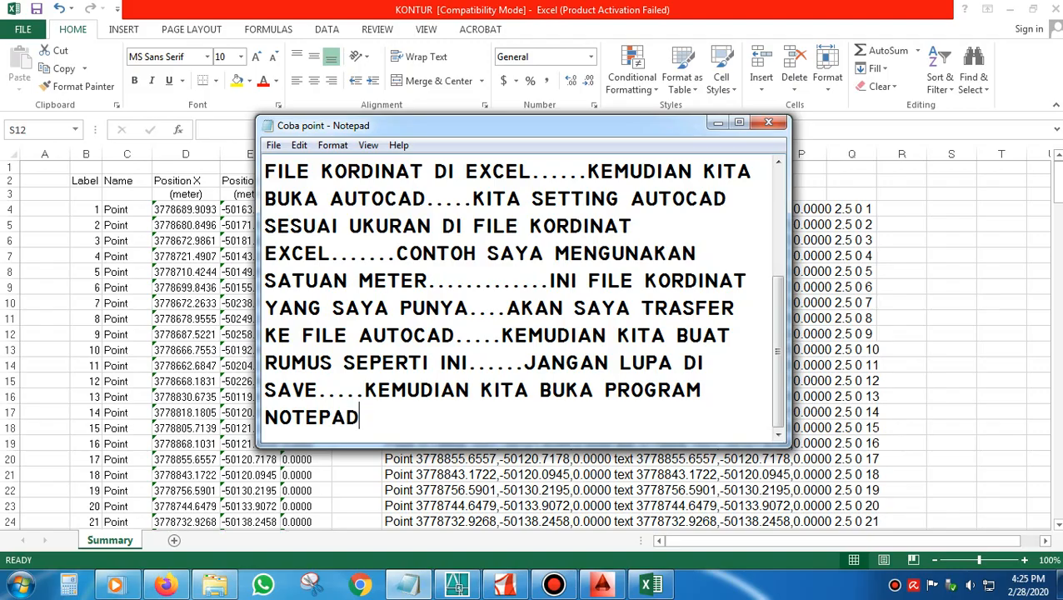
Launch a second, blank Notepad window from the Windows accessories
{"action": "left_click", "coordinate": [19, 586]}
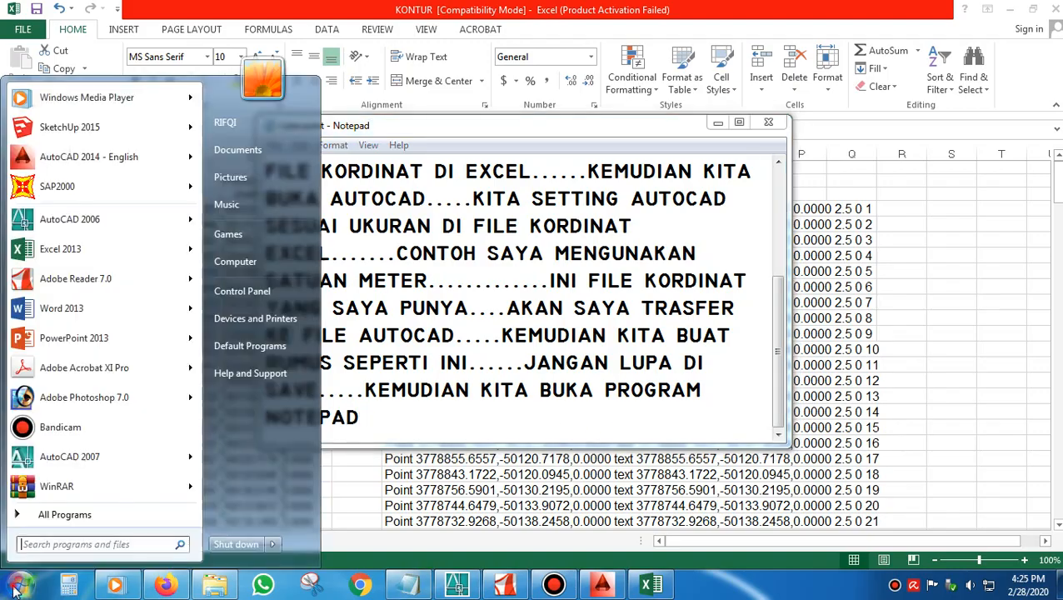
{"action": "left_click", "coordinate": [51, 515]}
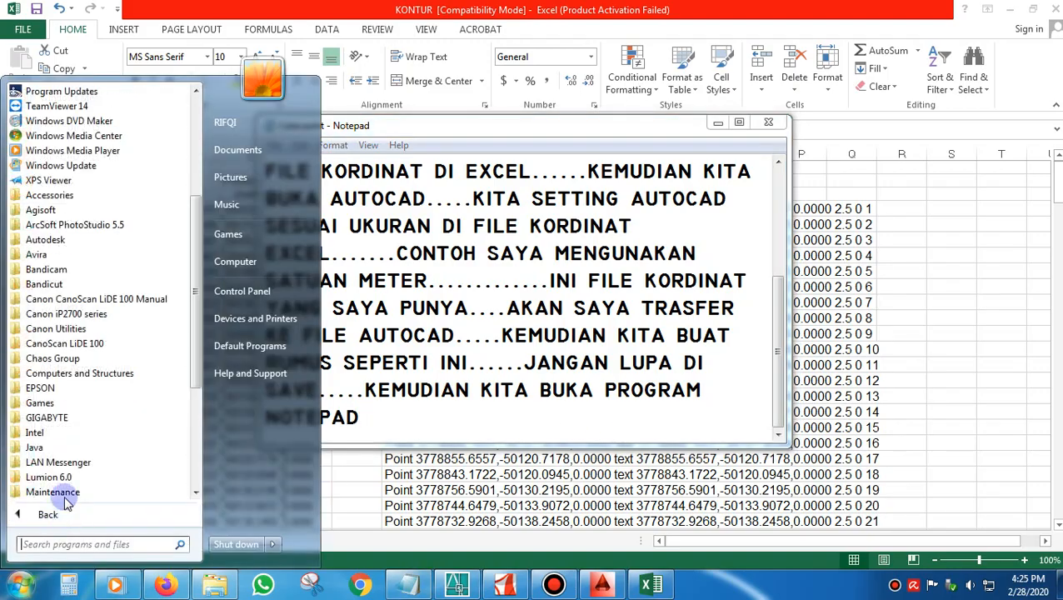
{"action": "left_click", "coordinate": [63, 195]}
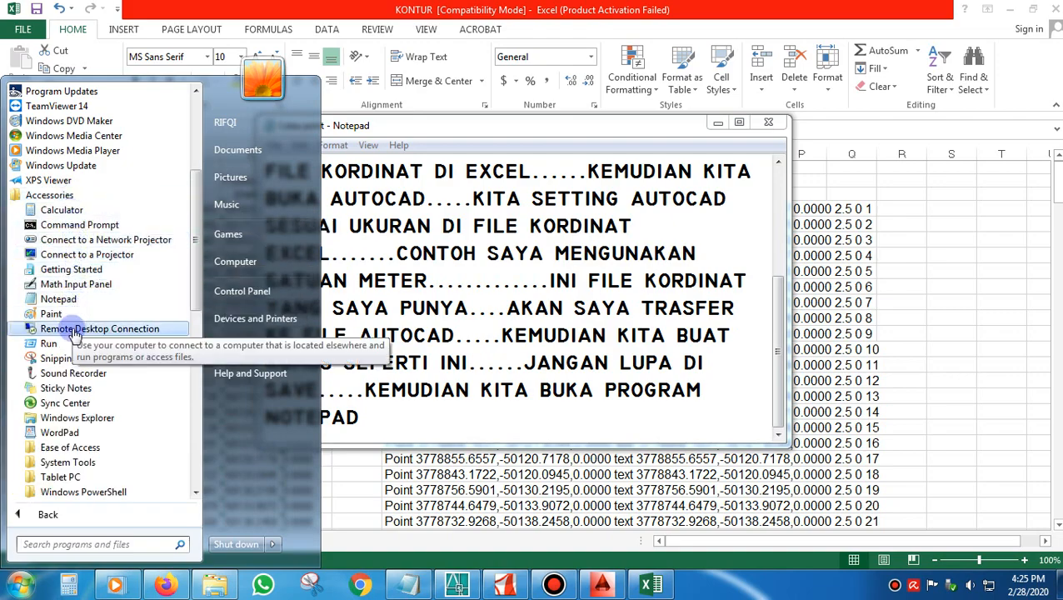
{"action": "left_click", "coordinate": [65, 300]}
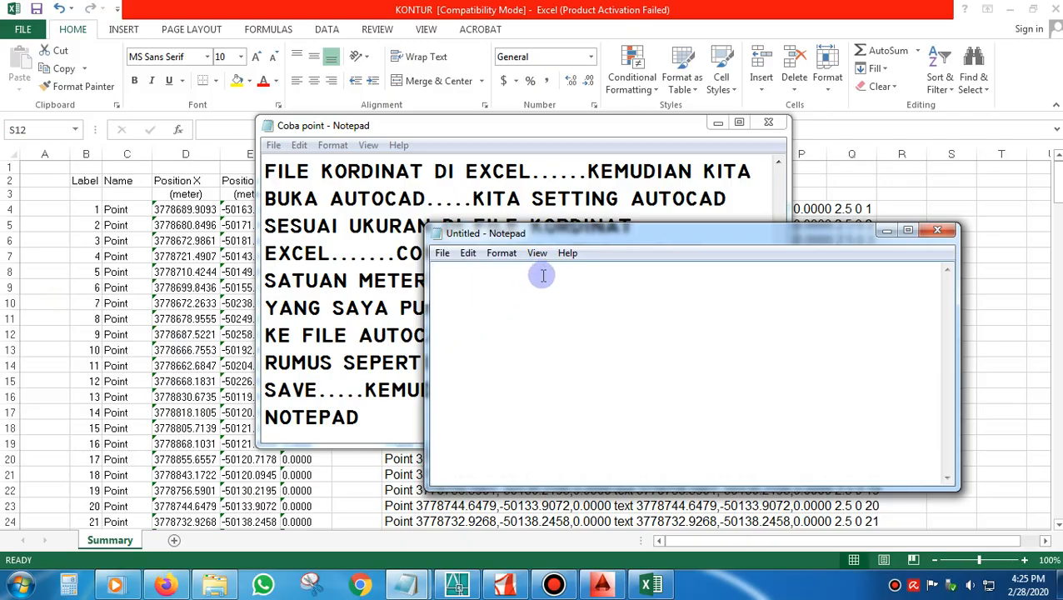
Return to the Coba point note and append ".....KITA COPY FILE HASIL TADI KE NOTEPAD......" at its end
{"action": "left_click", "coordinate": [389, 417]}
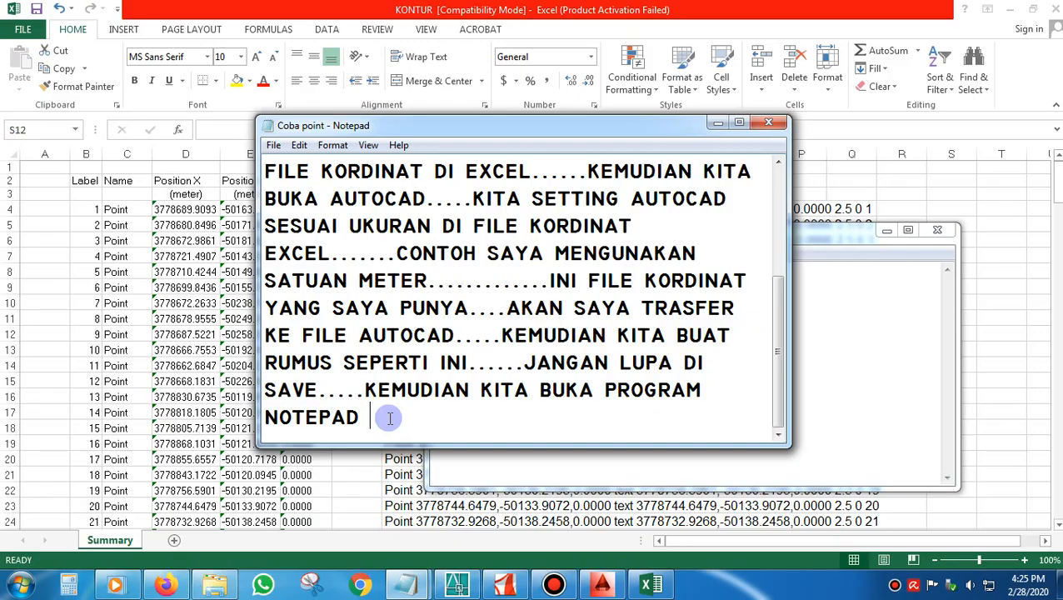
{"action": "type", "text": "...."}
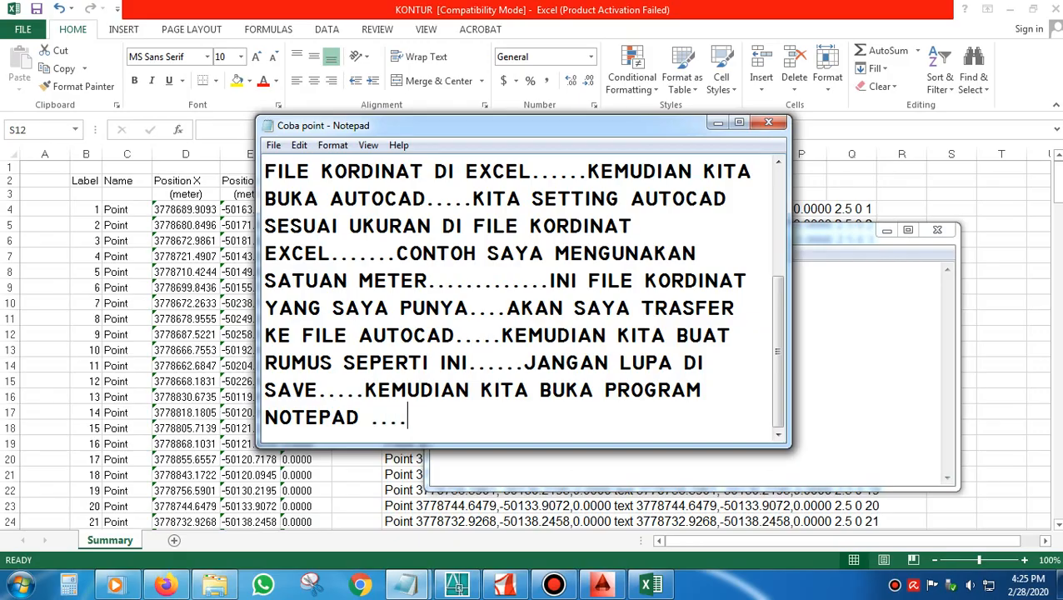
{"action": "type", "text": ".KITA C"}
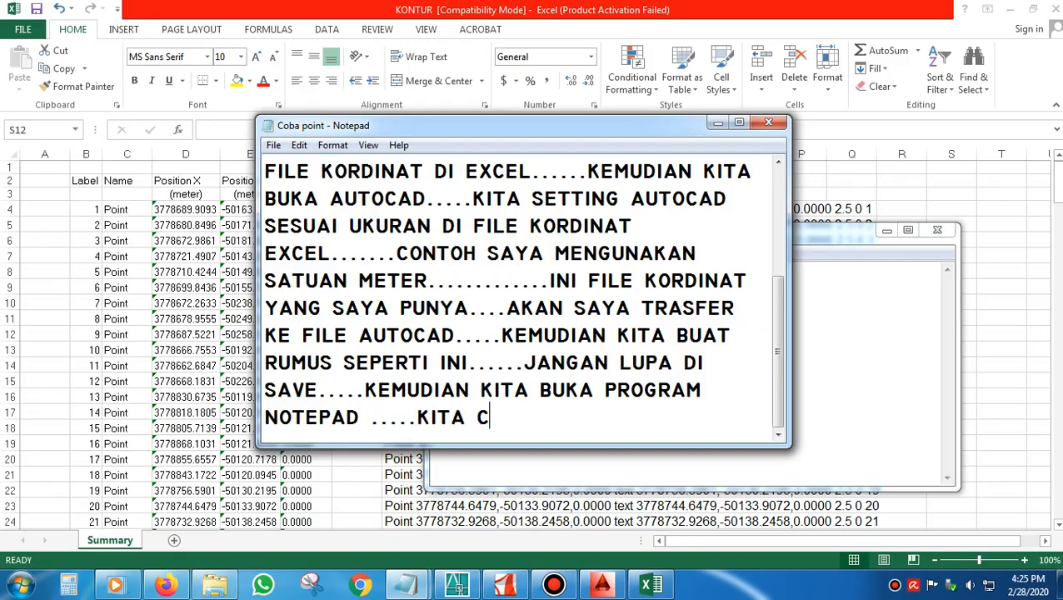
{"action": "type", "text": "OPY F"}
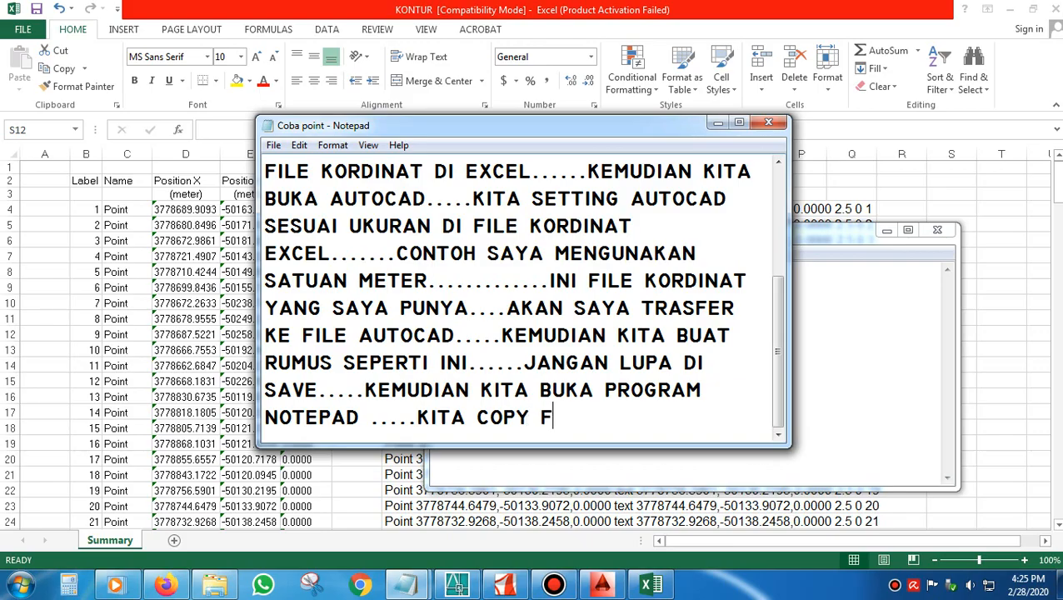
{"action": "type", "text": "ILE HASIL"}
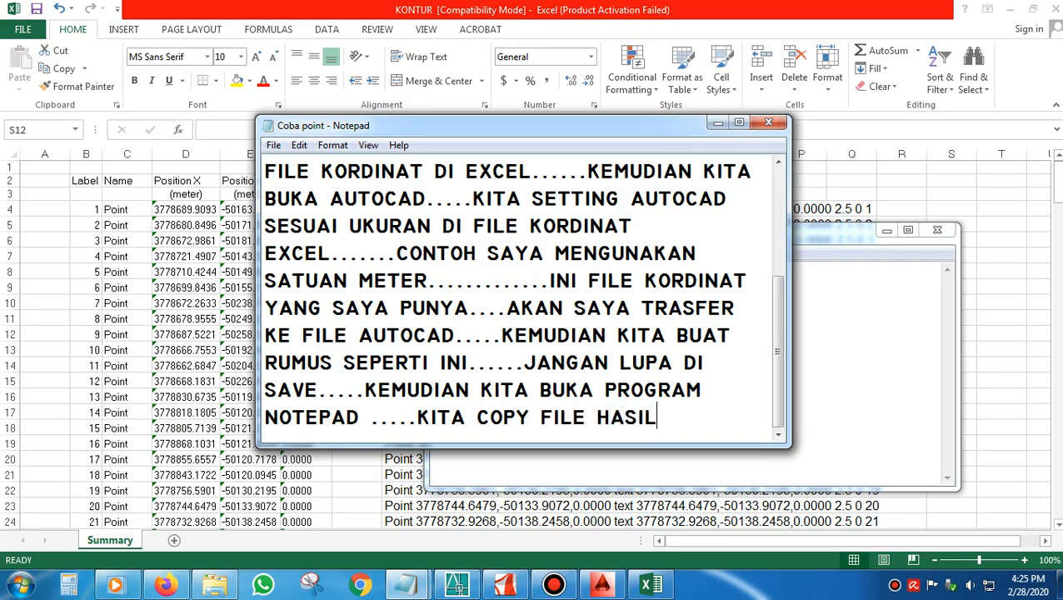
{"action": "type", "text": " TADI "}
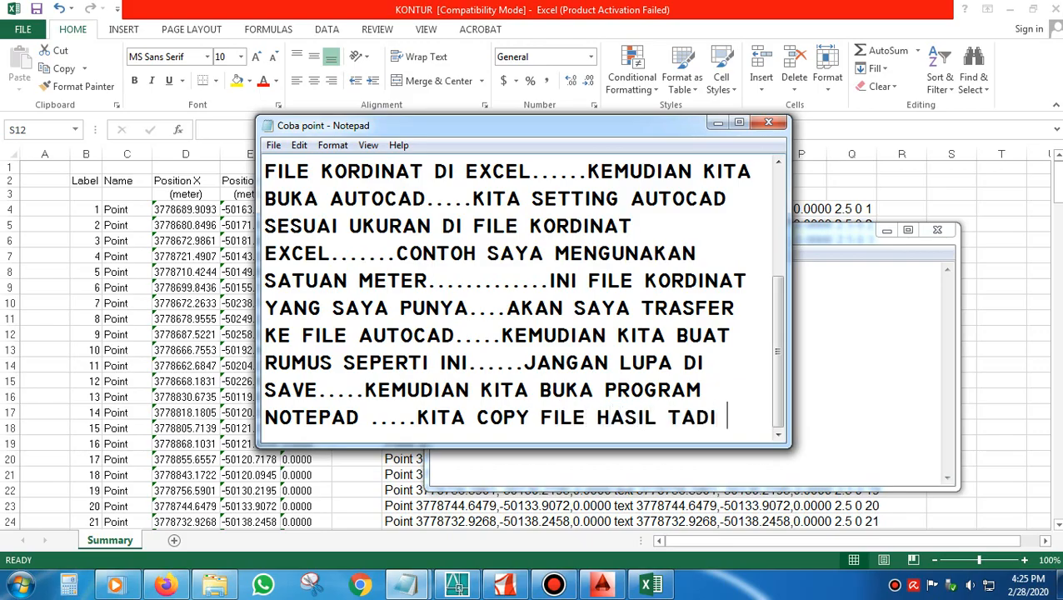
{"action": "type", "text": "KE NOTE"}
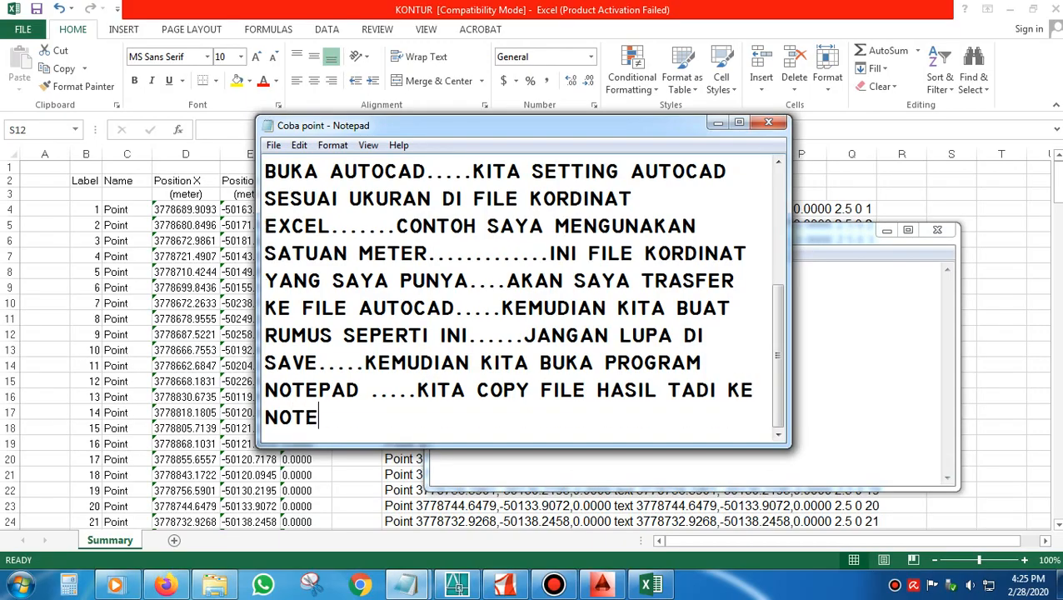
{"action": "type", "text": "PAD......"}
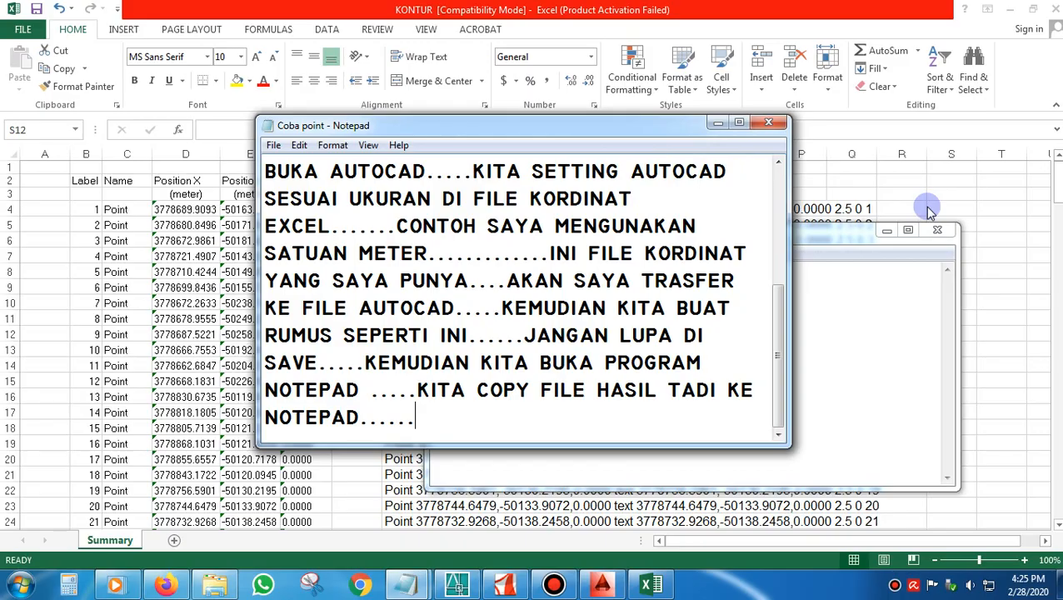
Switch to the KONTUR workbook in Excel and auto-fit column H to the width of the Kordinat autocad texts
{"action": "left_click", "coordinate": [918, 204]}
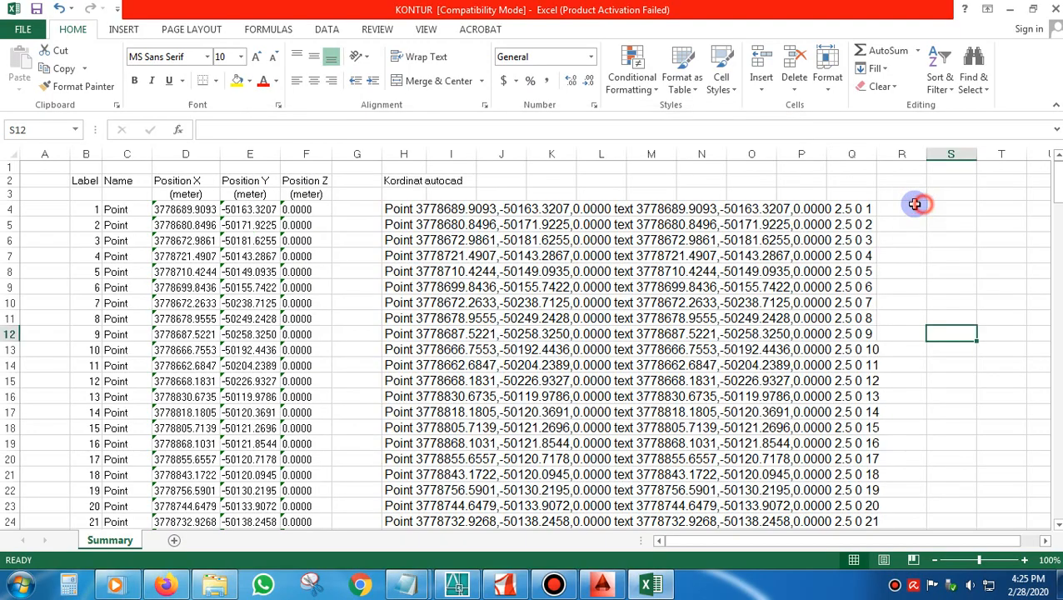
{"action": "left_click", "coordinate": [399, 209]}
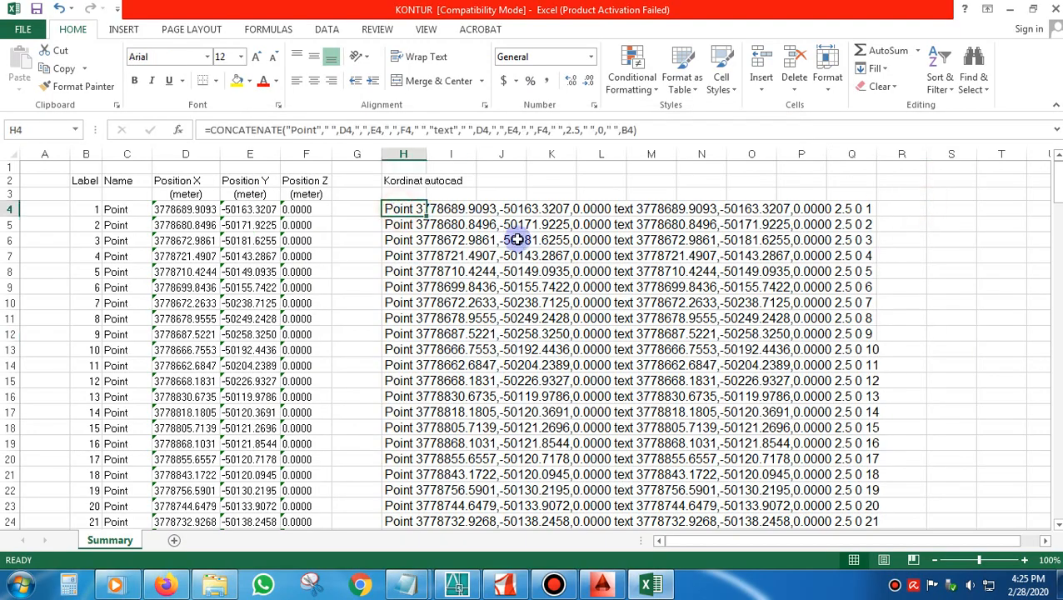
{"action": "double_click", "coordinate": [424, 150]}
Copy the concatenated coordinate lines in H4:H197 to the clipboard
{"action": "scroll", "coordinate": [556, 246], "scroll_direction": "down", "scroll_amount": 1}
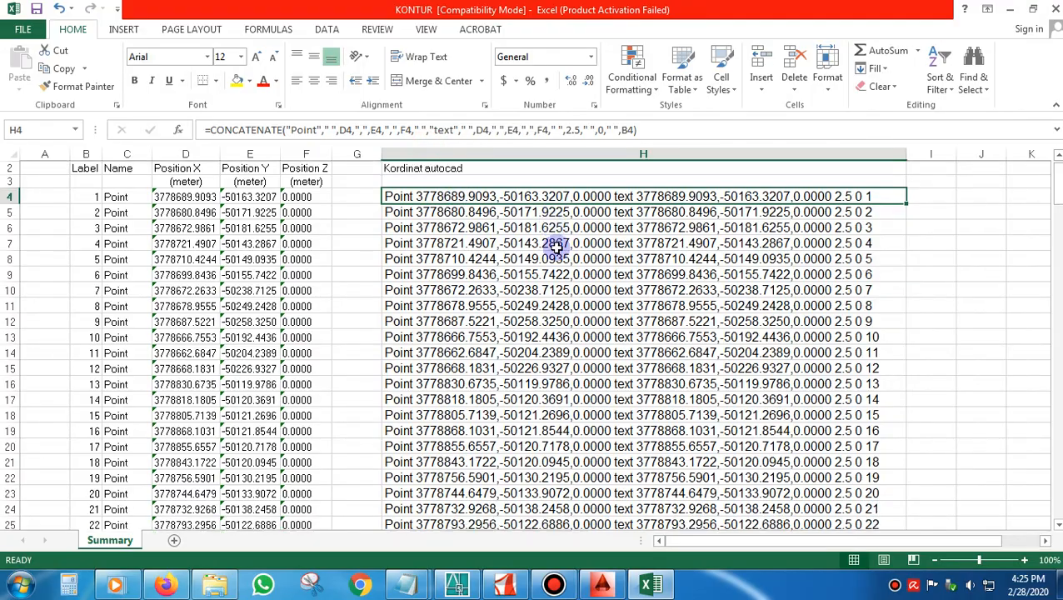
{"action": "scroll", "coordinate": [556, 250], "scroll_direction": "down", "scroll_amount": 20}
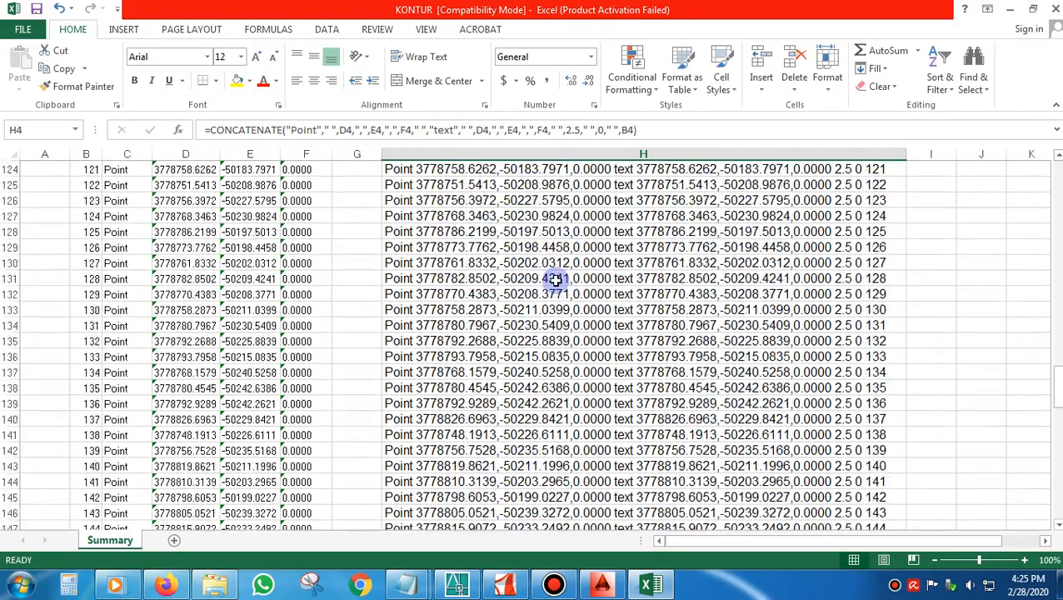
{"action": "scroll", "coordinate": [556, 280], "scroll_direction": "down", "scroll_amount": 20}
{"action": "scroll", "coordinate": [510, 308], "scroll_direction": "up", "scroll_amount": 3}
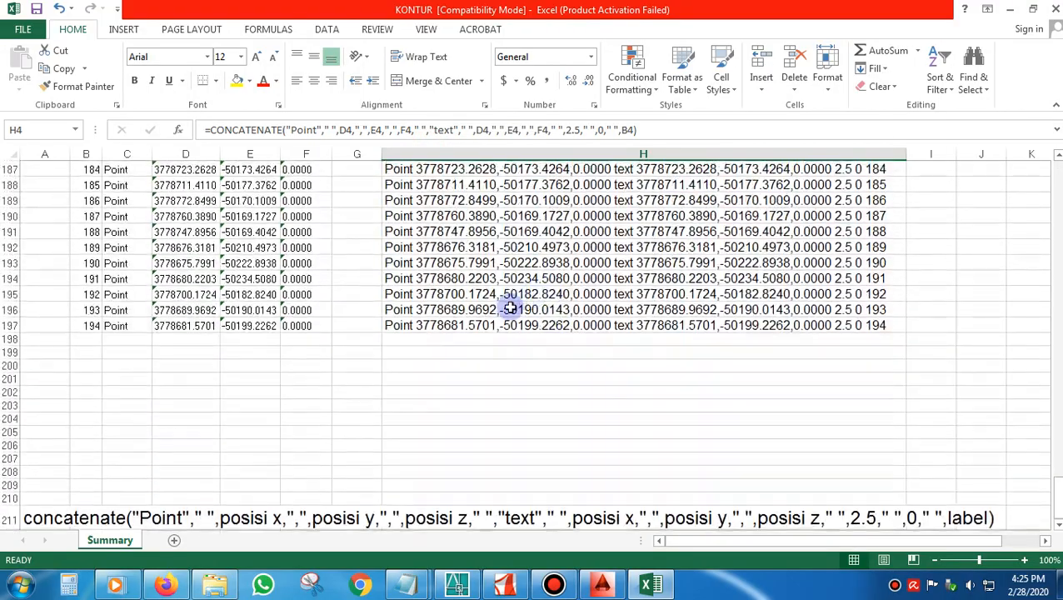
{"action": "left_click", "coordinate": [403, 325], "text": "shift"}
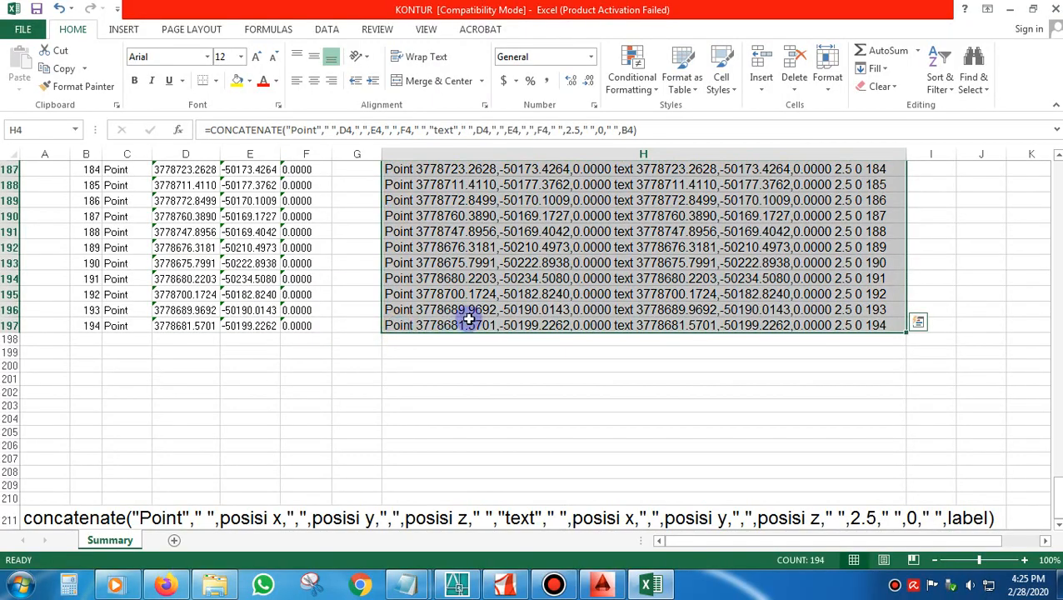
{"action": "key", "text": "ctrl+q"}
{"action": "right_click", "coordinate": [478, 227]}
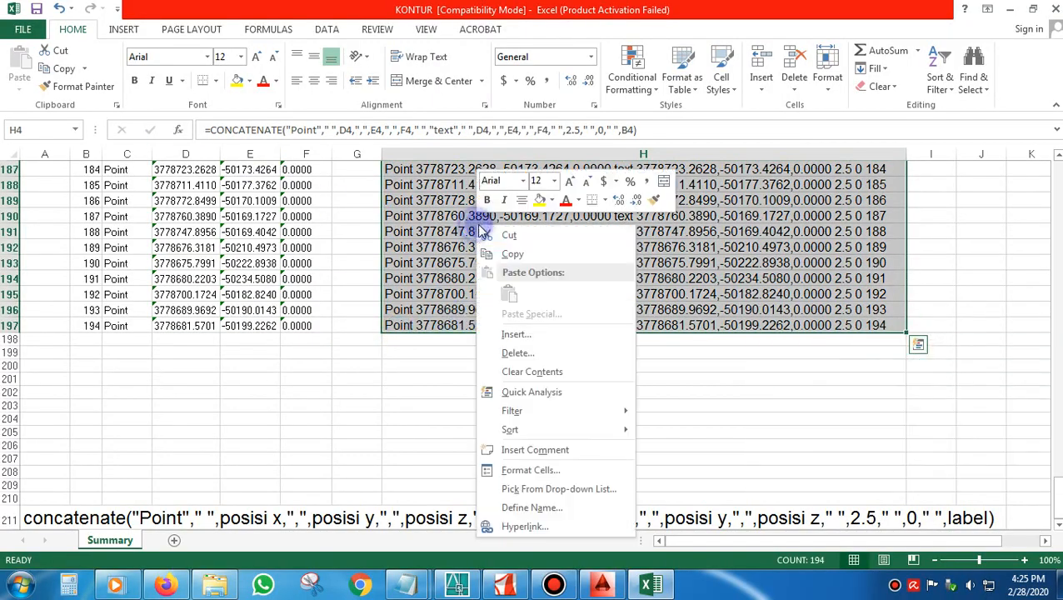
{"action": "left_click", "coordinate": [517, 255]}
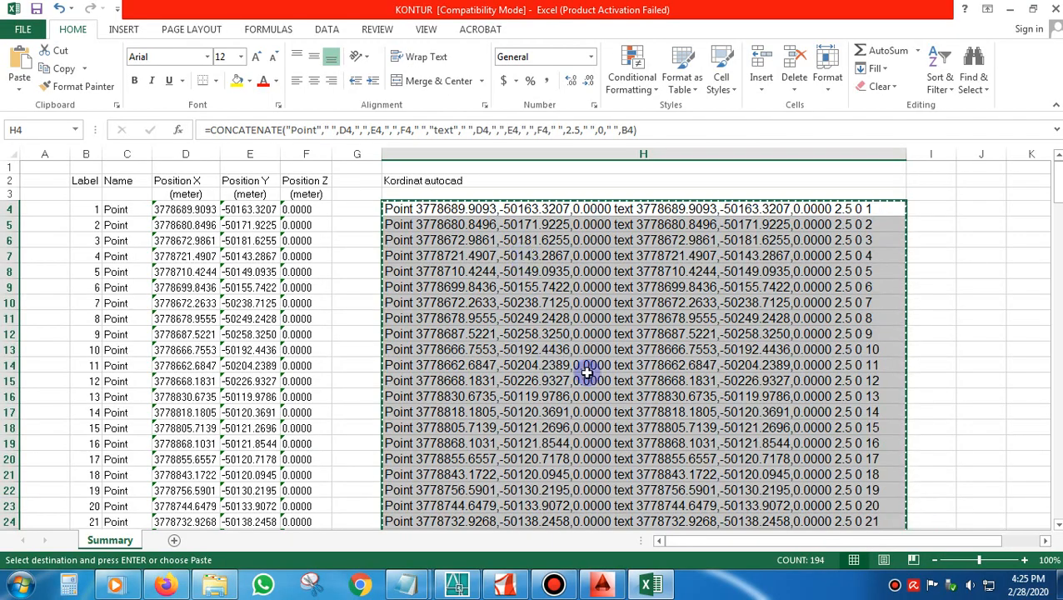
Paste the copied coordinate lines into the blank Untitled Notepad document and review them back to the first line
{"action": "mouse_move", "coordinate": [414, 586]}
{"action": "left_click", "coordinate": [488, 499]}
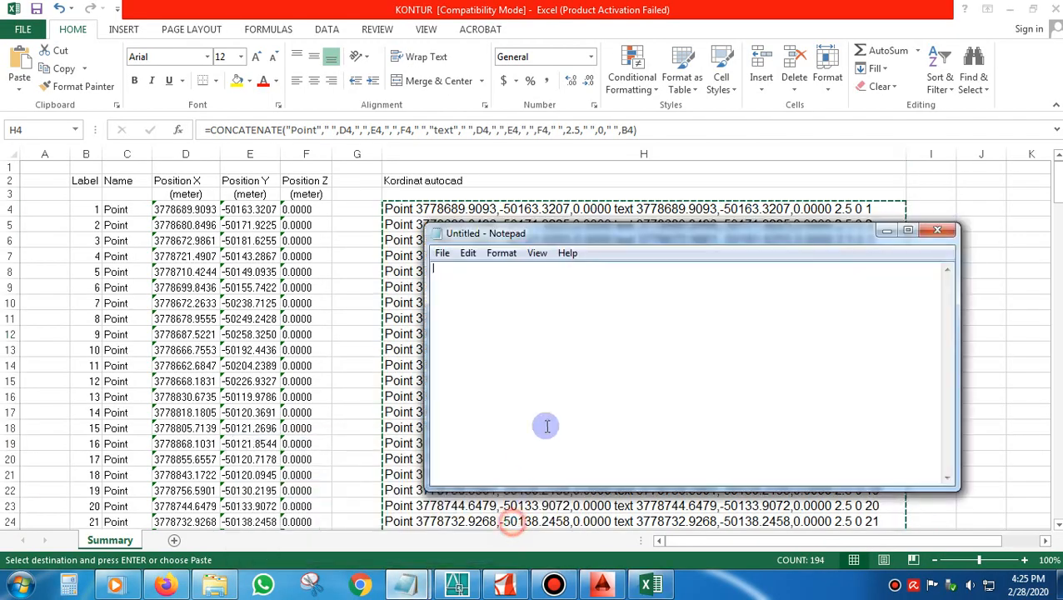
{"action": "right_click", "coordinate": [481, 279]}
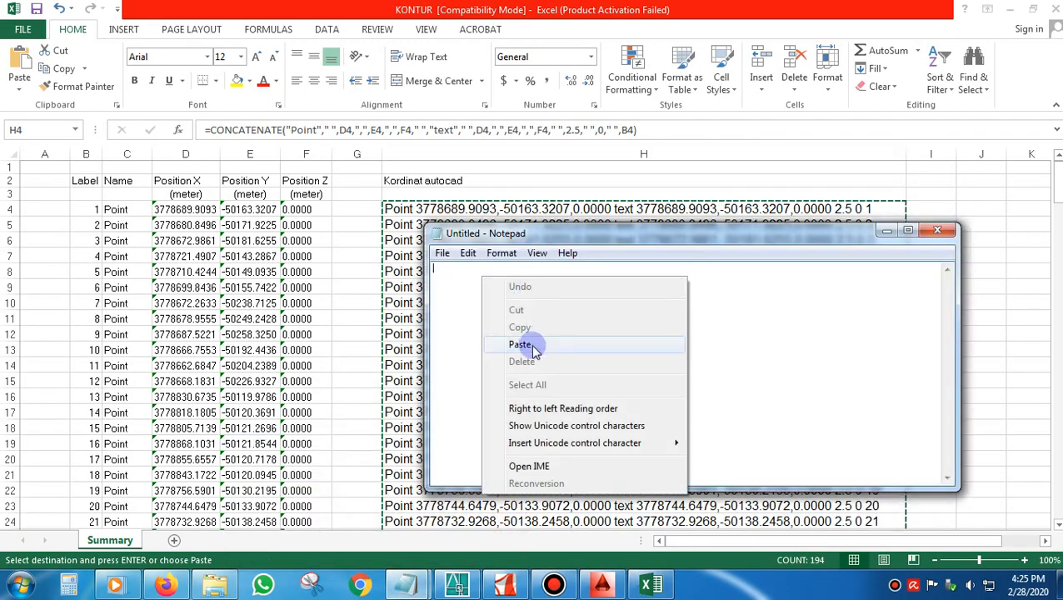
{"action": "left_click", "coordinate": [531, 341]}
{"action": "scroll", "coordinate": [840, 391], "scroll_direction": "up", "scroll_amount": 20}
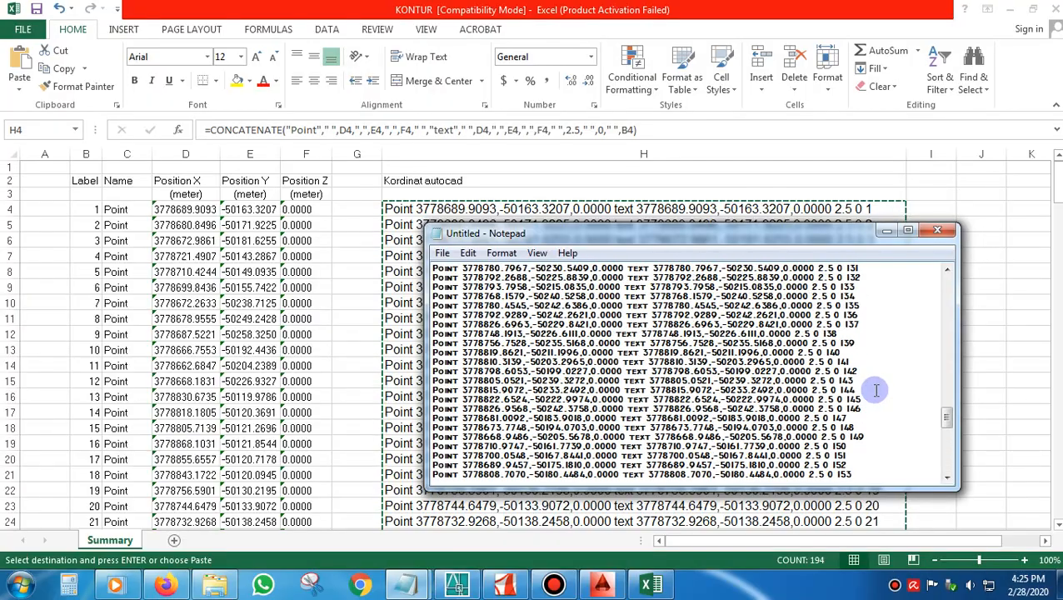
{"action": "scroll", "coordinate": [876, 390], "scroll_direction": "up", "scroll_amount": 20}
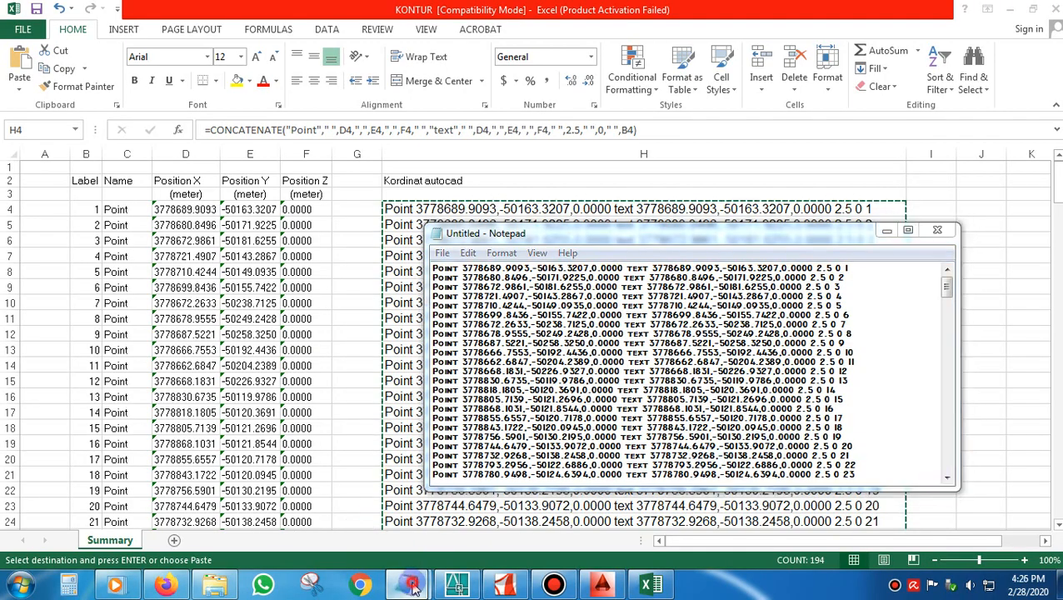
Return to the Coba point note and append "KEMUDIAN KITA SAVE KE SCR....CARANYA KETIK "COBA KORDINAT.SCR"........" at its end
{"action": "mouse_move", "coordinate": [406, 586]}
{"action": "left_click", "coordinate": [354, 490]}
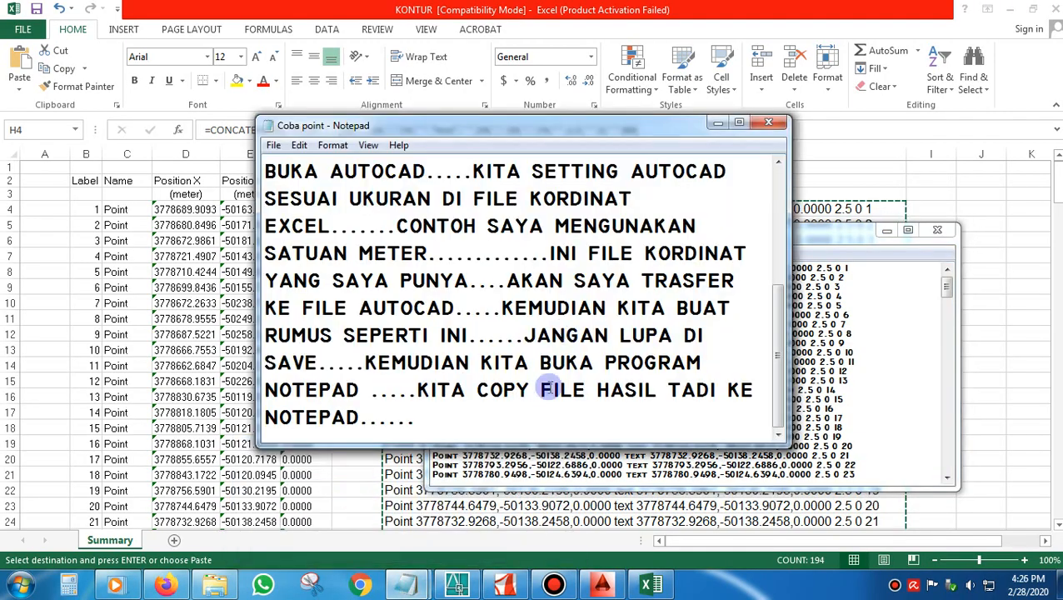
{"action": "type", "text": "KEMUDIA"}
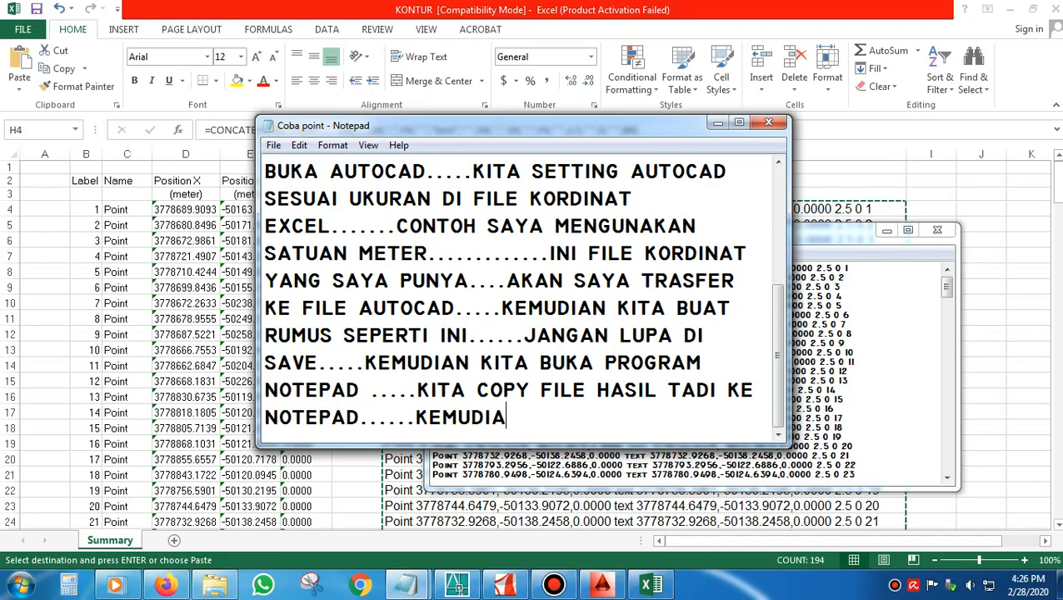
{"action": "type", "text": "N KITA "}
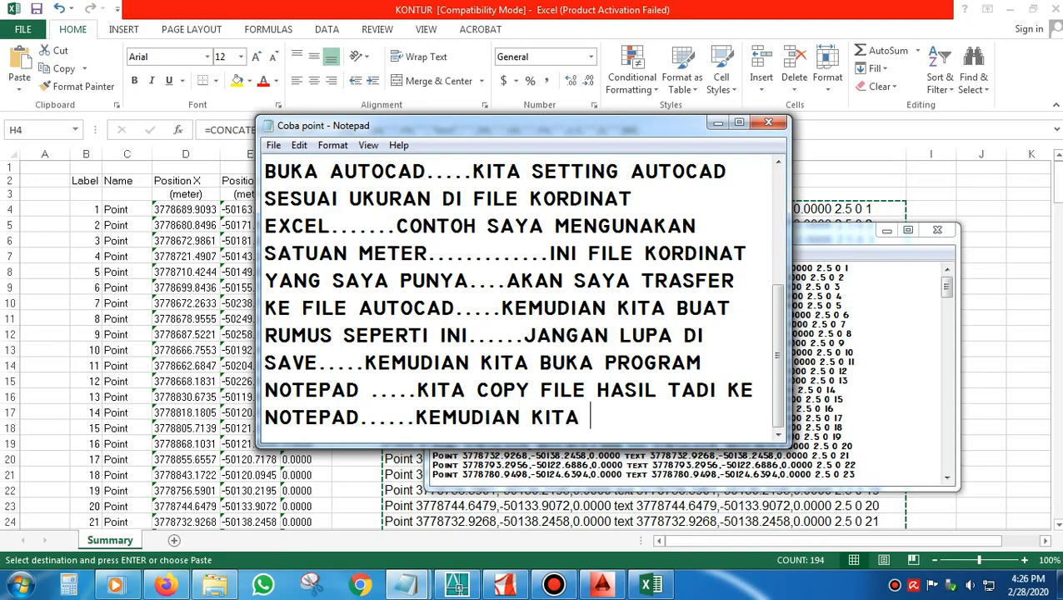
{"action": "type", "text": "SAVE KE SCR"}
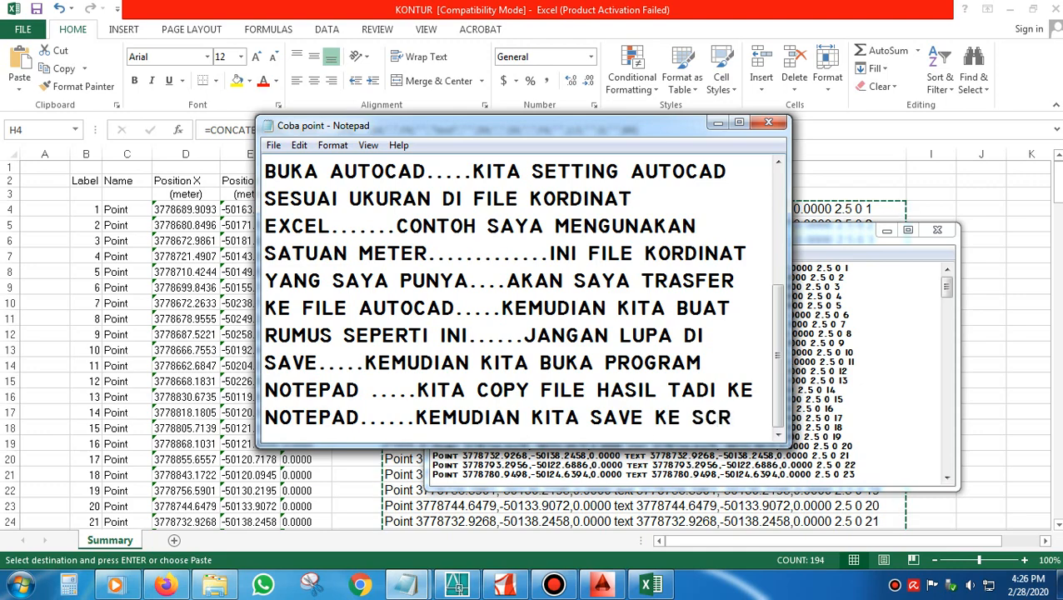
{"action": "type", "text": "....CARANYA"}
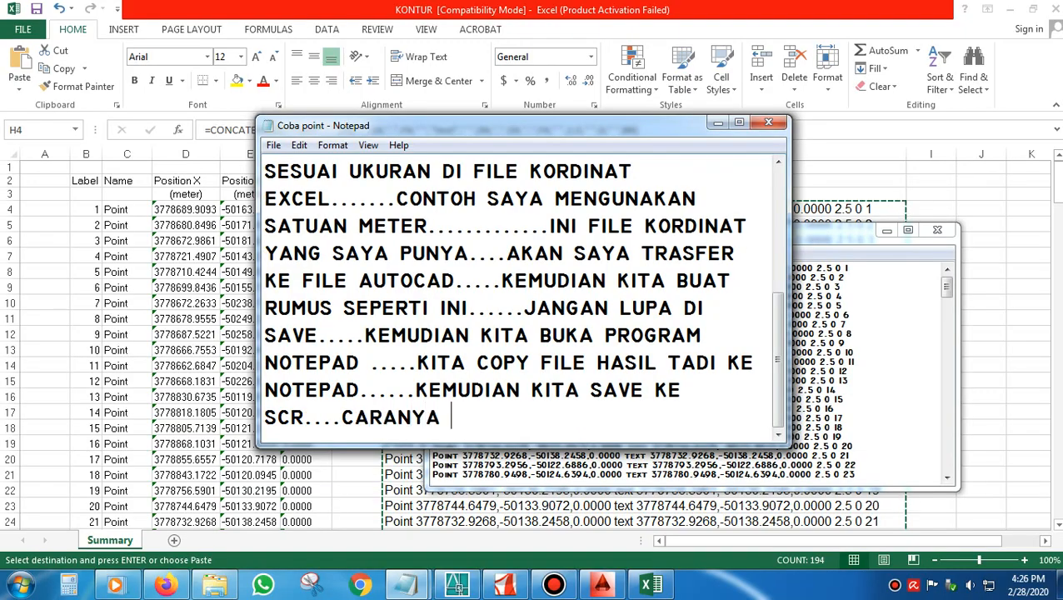
{"action": "type", "text": " KETIK"}
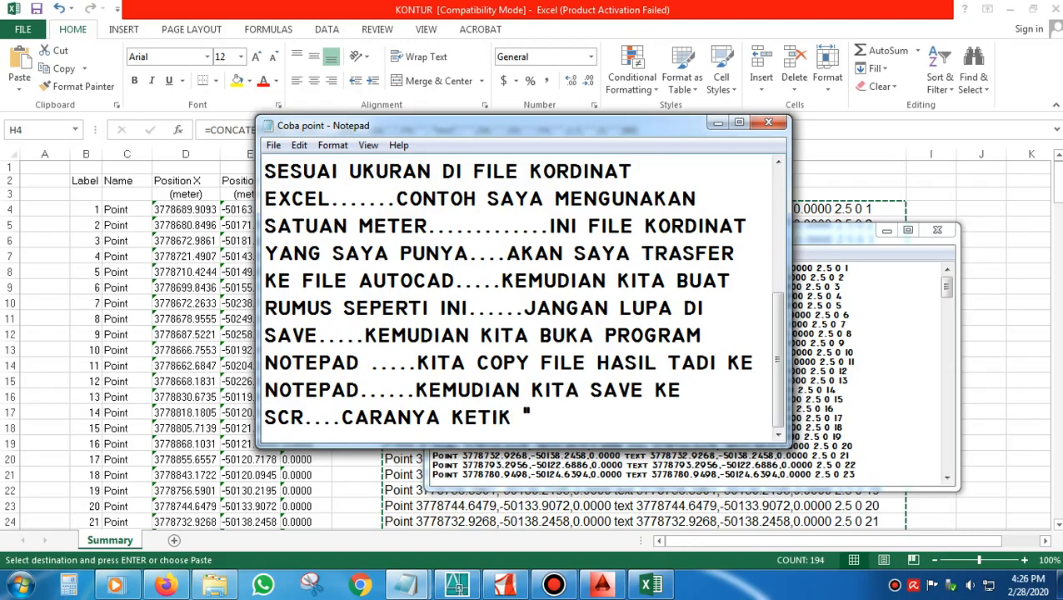
{"action": "type", "text": "\"COBA"}
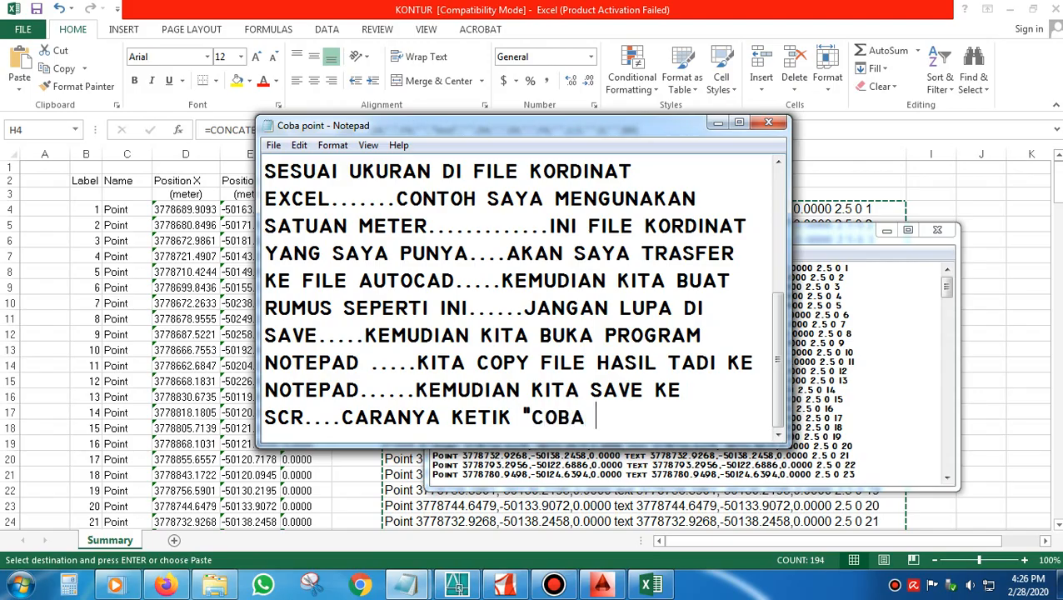
{"action": "type", "text": " KORDINAT.SCR\""}
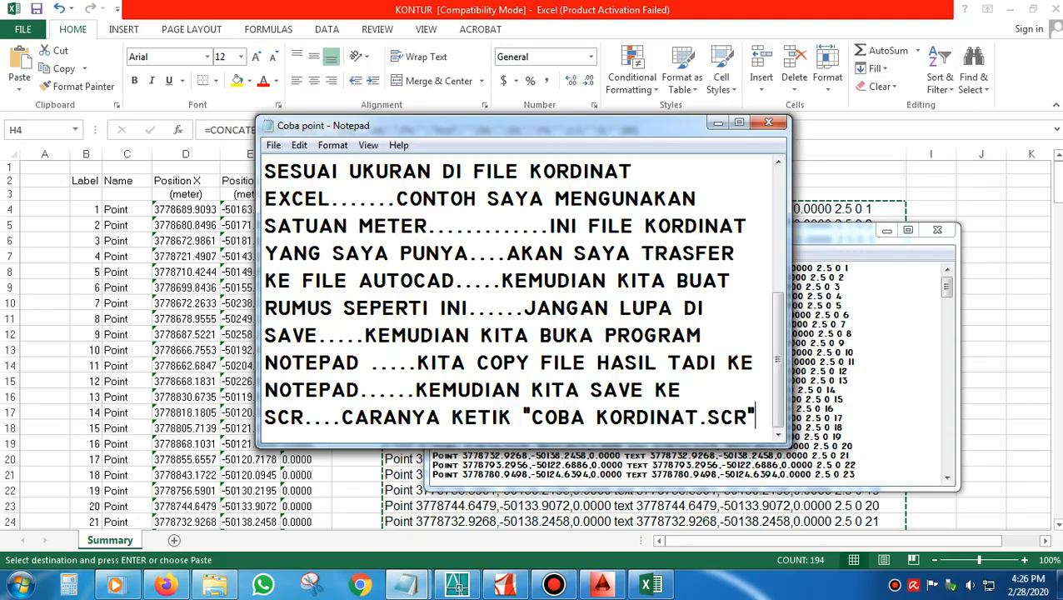
{"action": "type", "text": "........"}
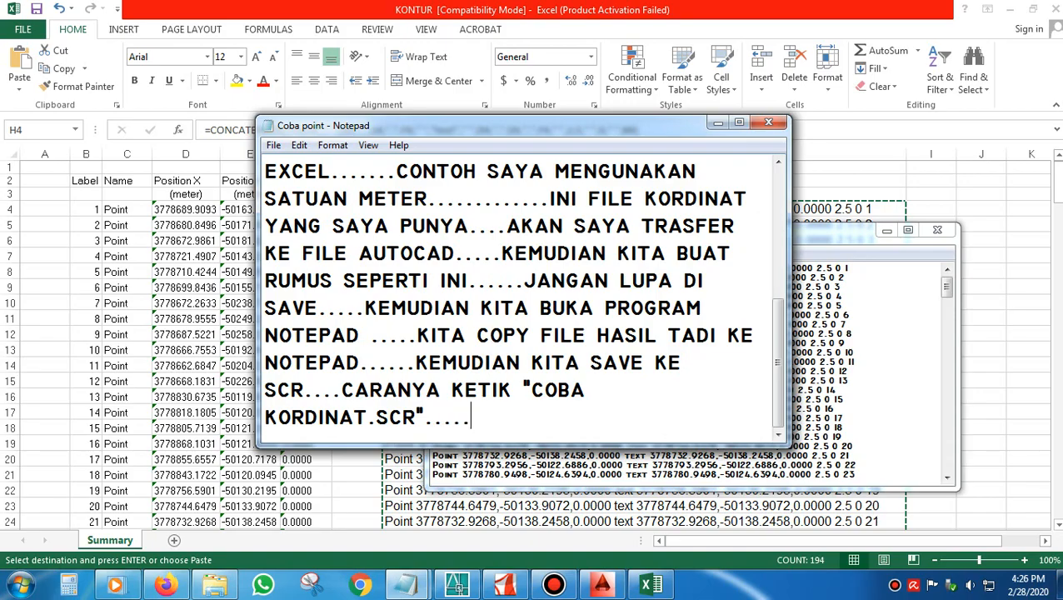
{"action": "left_click", "coordinate": [717, 124]}
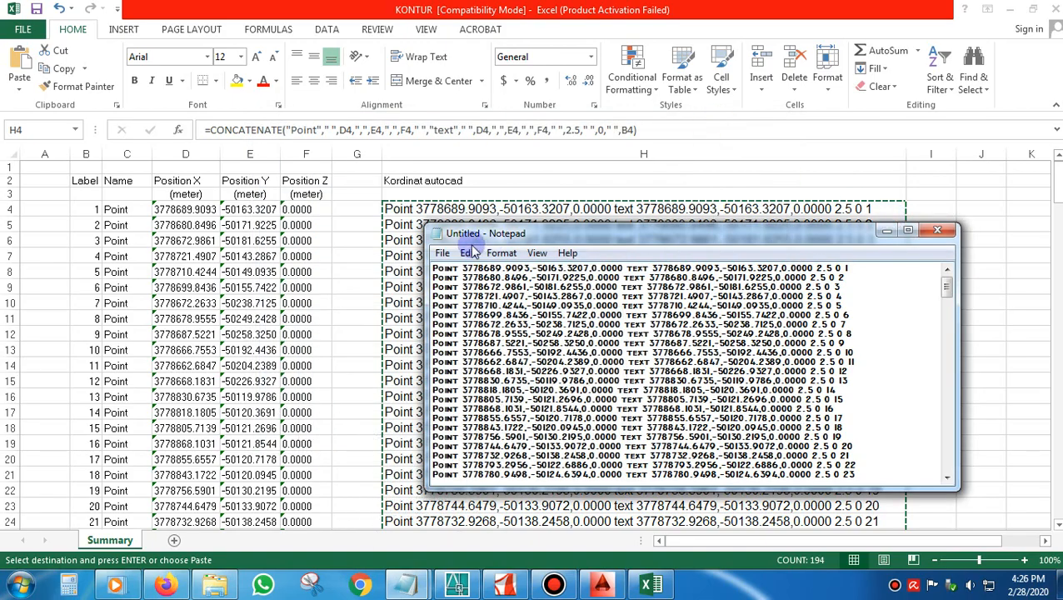
Save the Untitled Notepad document of coordinate lines as "coba kordinat.scr" in the Coba KONTUR folder
{"action": "left_click", "coordinate": [442, 253]}
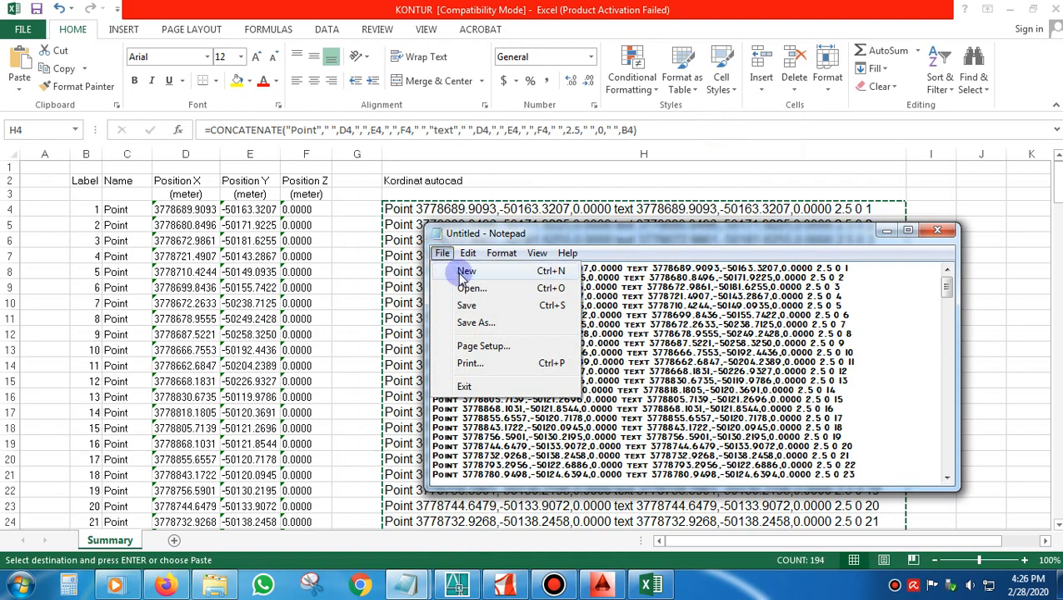
{"action": "left_click", "coordinate": [475, 325]}
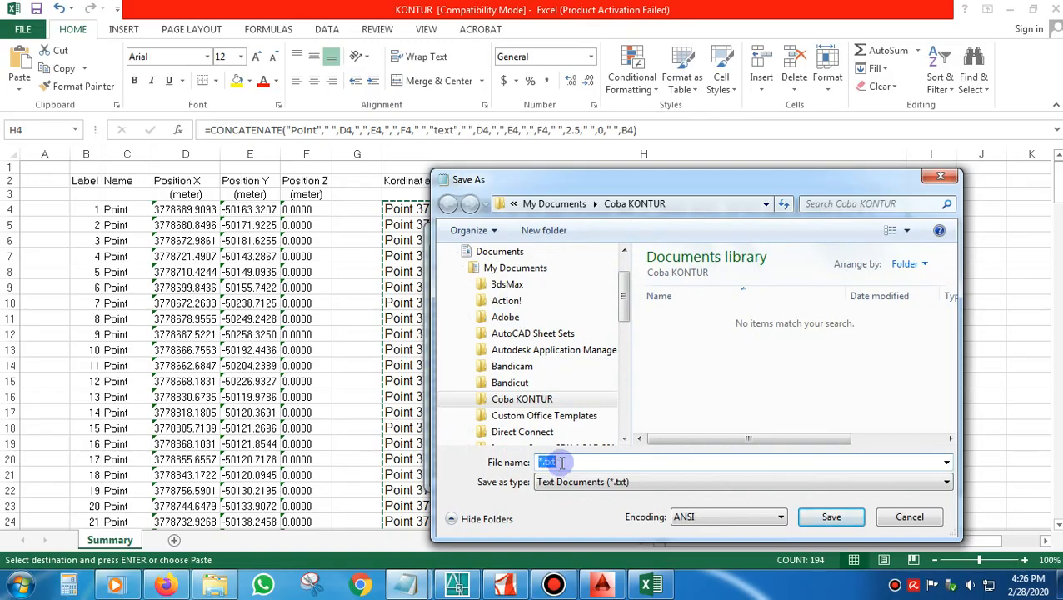
{"action": "type", "text": "\"coba kordinat.scr"}
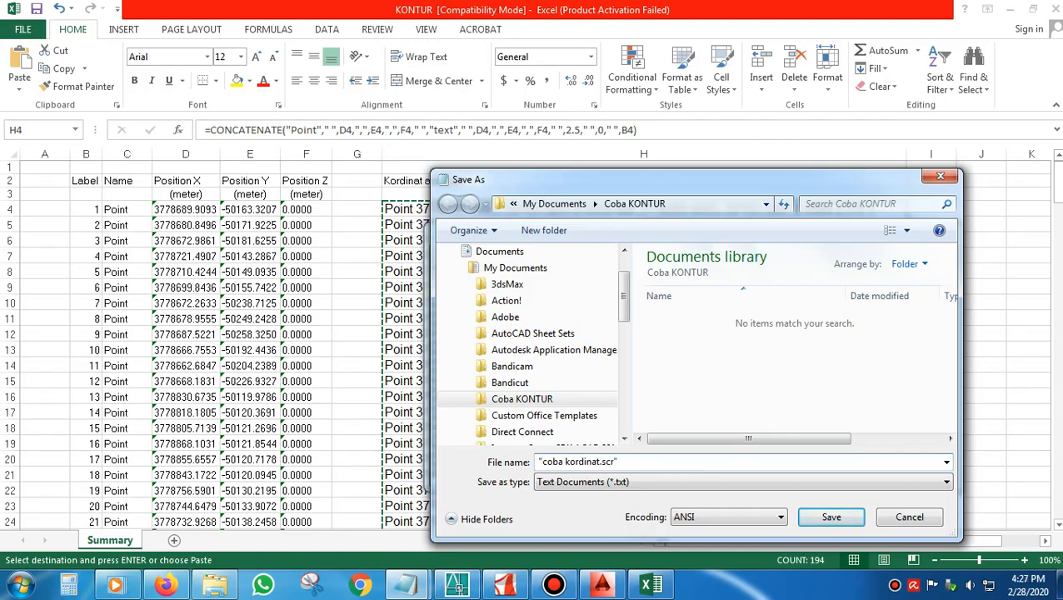
{"action": "left_click", "coordinate": [523, 401]}
{"action": "left_click", "coordinate": [834, 516]}
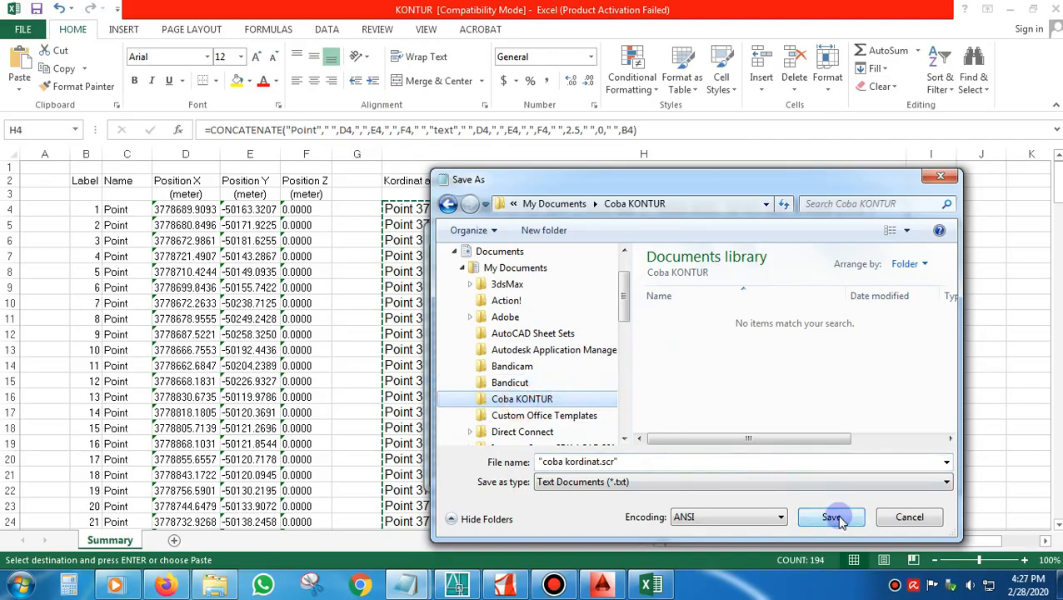
{"action": "left_click", "coordinate": [834, 516]}
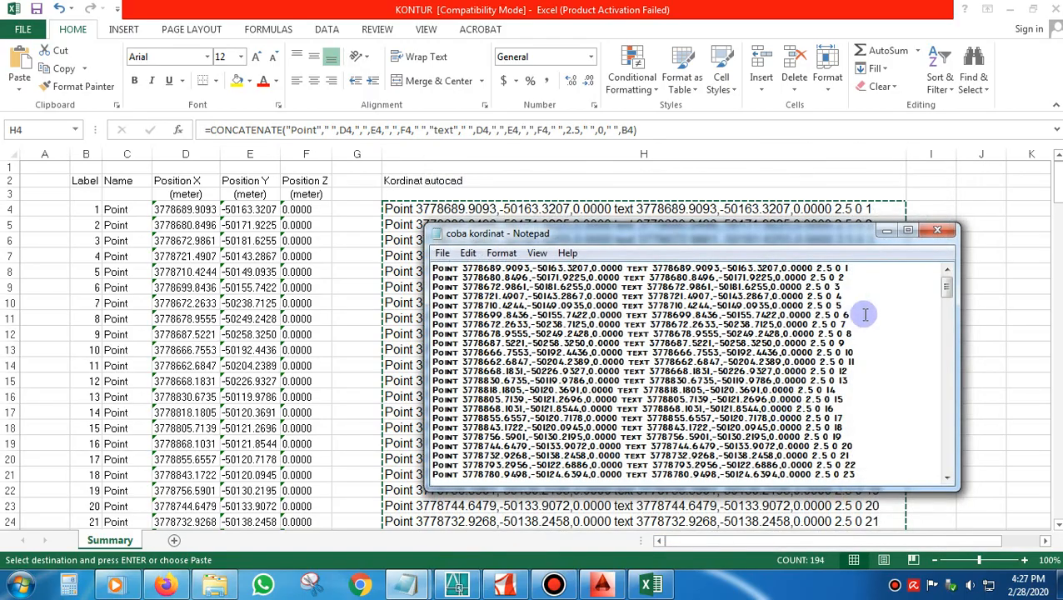
{"action": "left_click", "coordinate": [887, 231]}
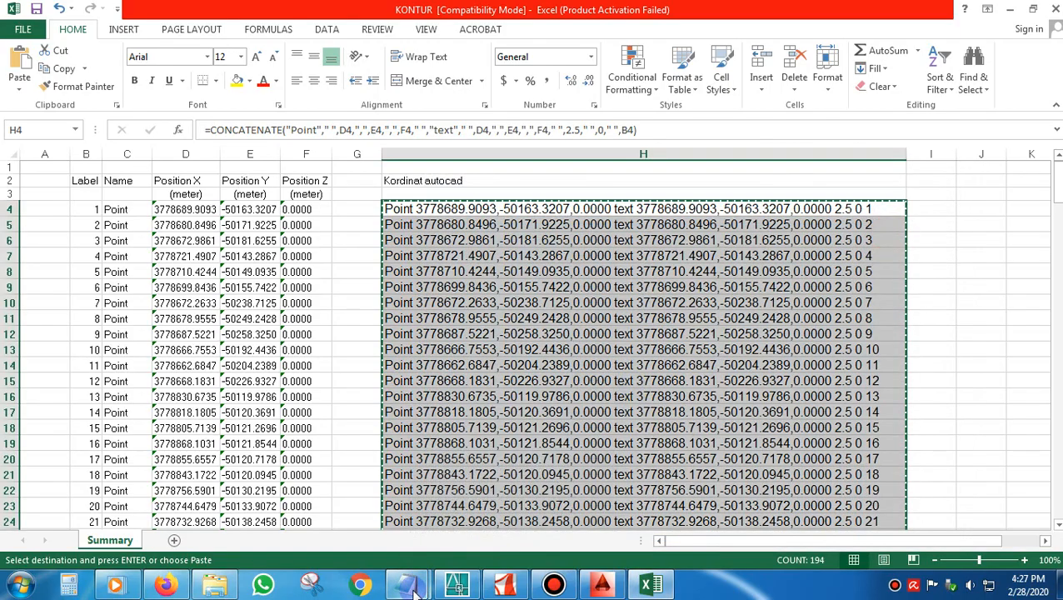
Return to the Coba point note and append "OK...SEKARANG KITA KE PROGRAM AUTOCAD......" at its end
{"action": "mouse_move", "coordinate": [406, 584]}
{"action": "left_click", "coordinate": [379, 525]}
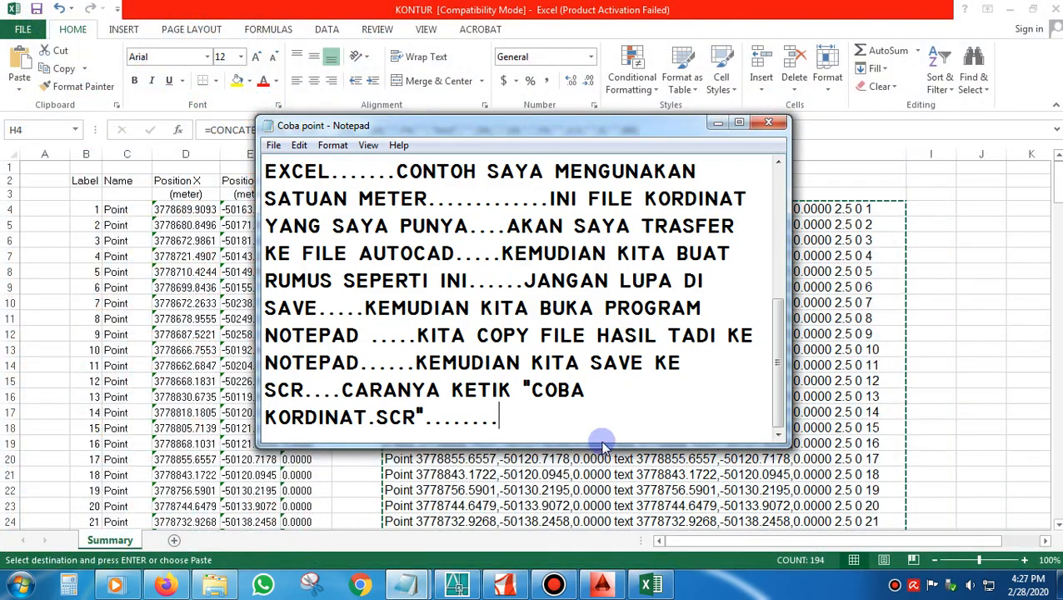
{"action": "type", "text": "OK...S"}
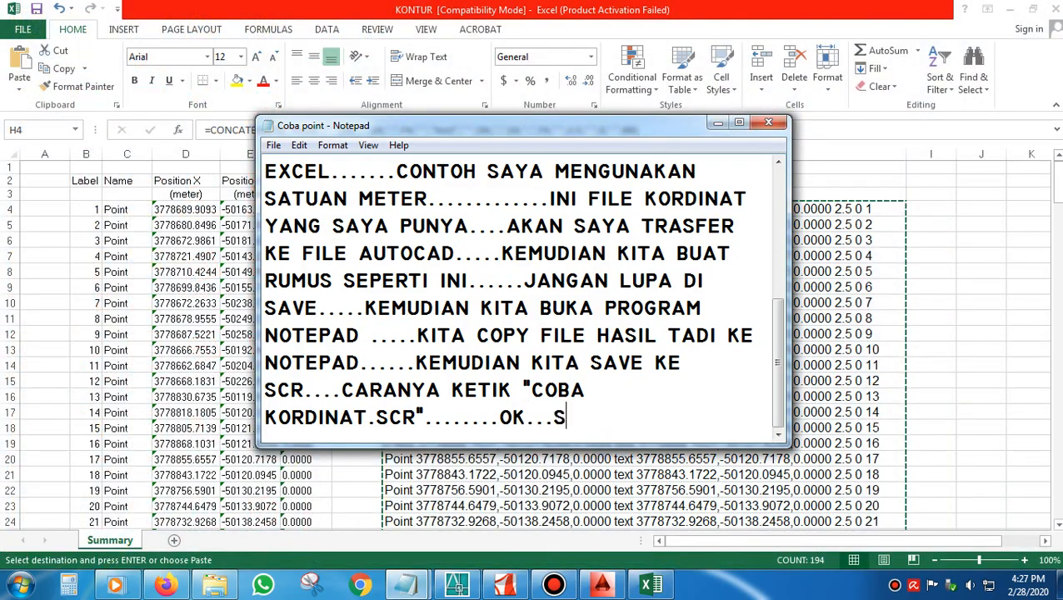
{"action": "type", "text": "EKARANG K"}
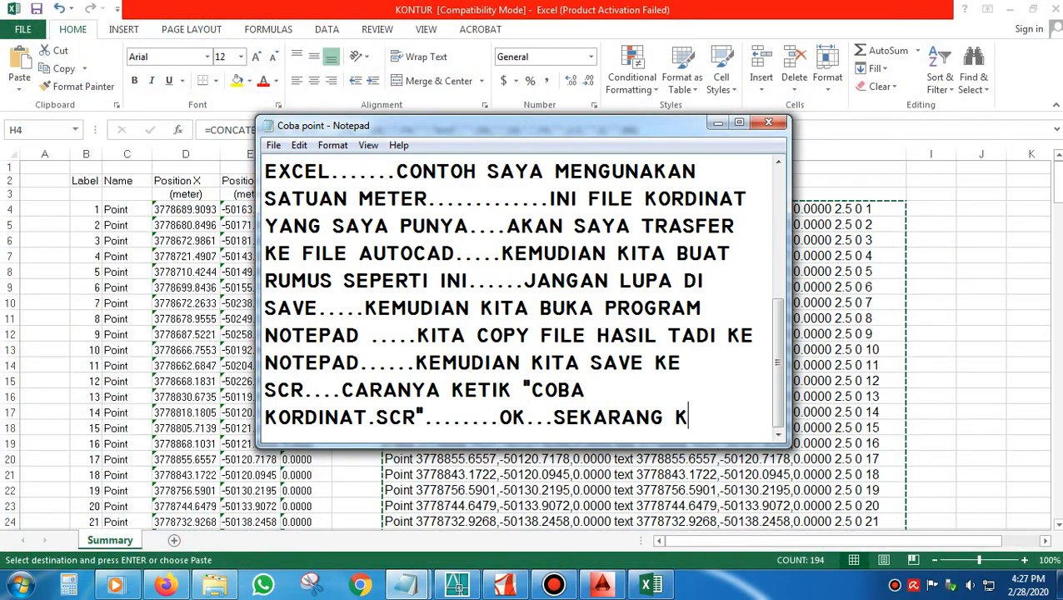
{"action": "type", "text": "ITA KE"}
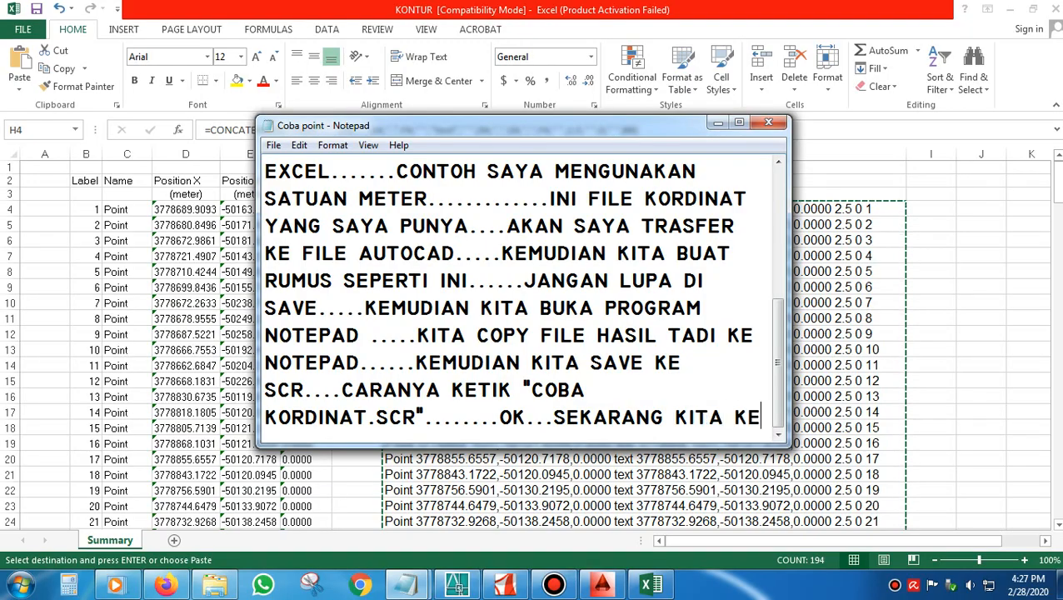
{"action": "type", "text": " PRO"}
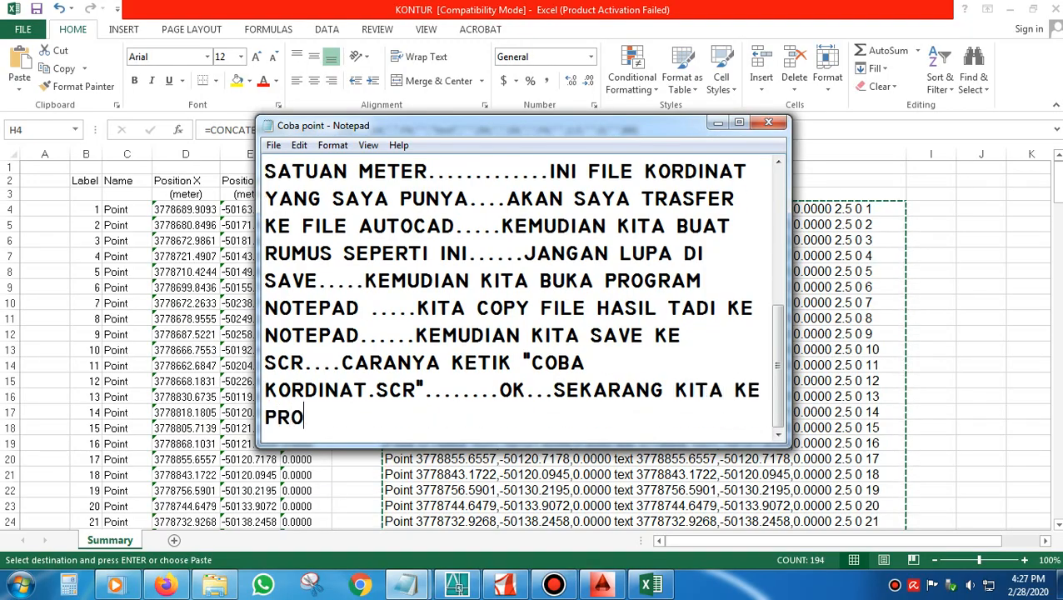
{"action": "type", "text": "GRAM AUTOCAD......"}
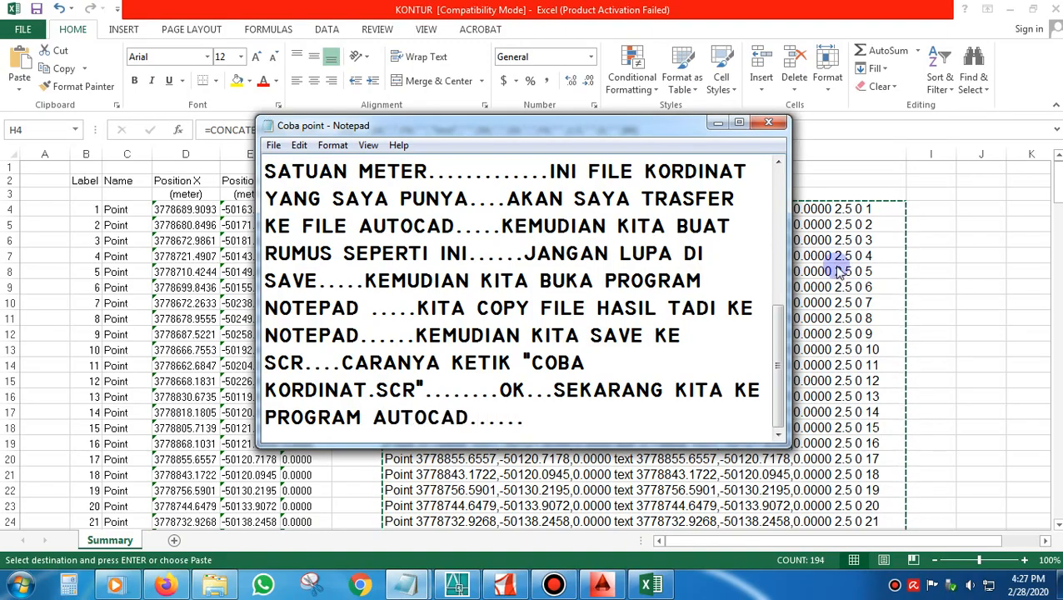
{"action": "left_click", "coordinate": [718, 123]}
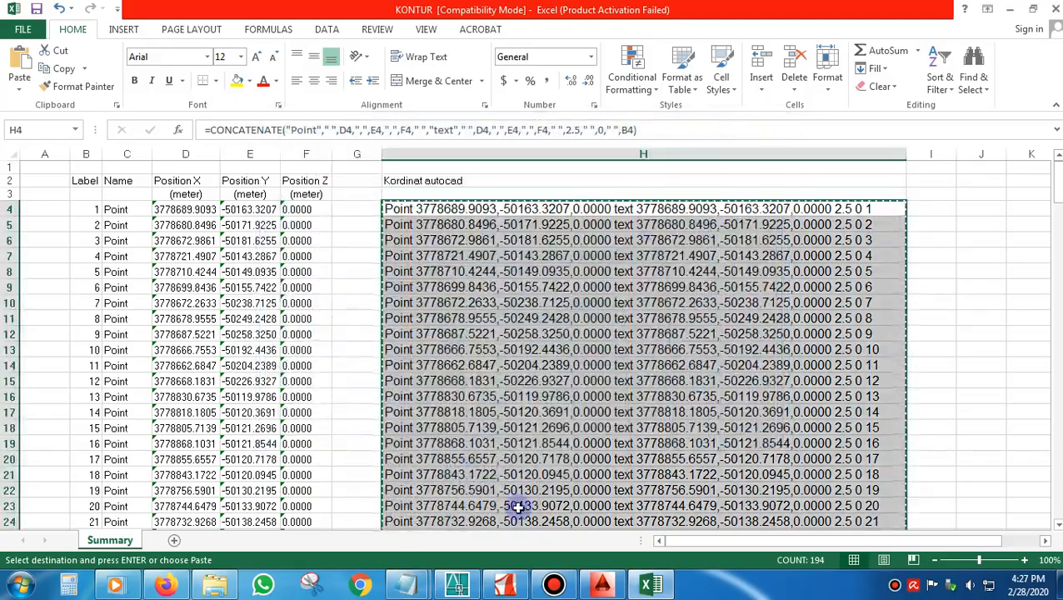
Switch to the coba kordinat drawing in AutoCAD and set the insertion scale units to Meters in the drawing units
{"action": "left_click", "coordinate": [601, 585]}
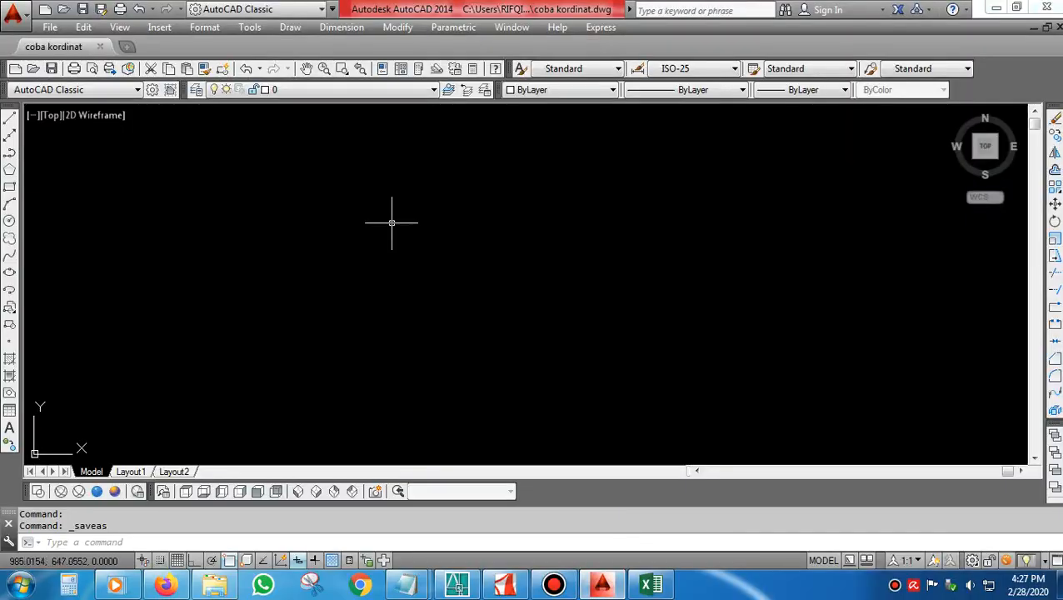
{"action": "type", "text": "un"}
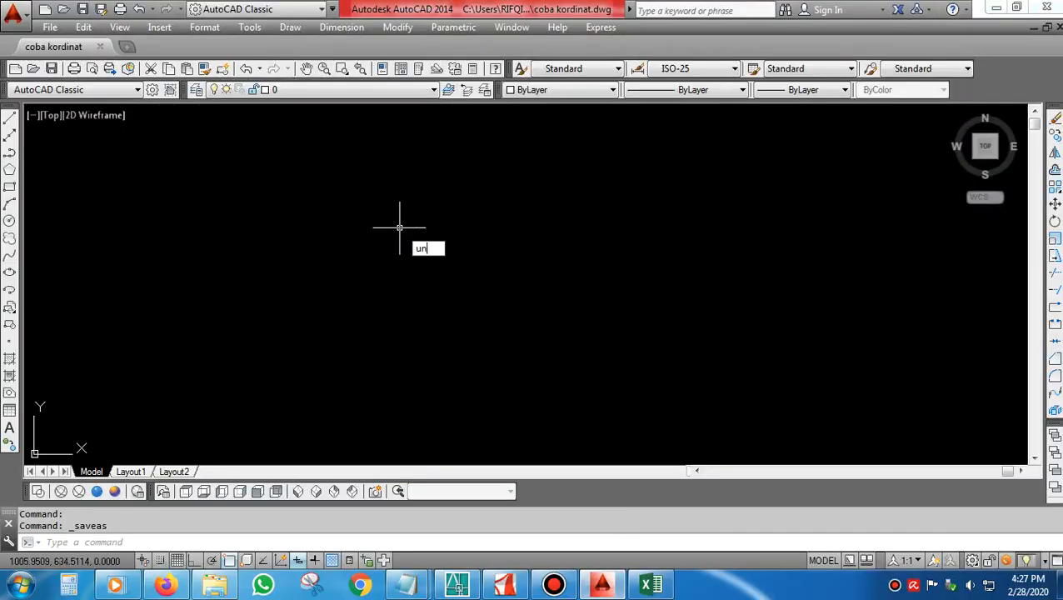
{"action": "key", "text": "Return"}
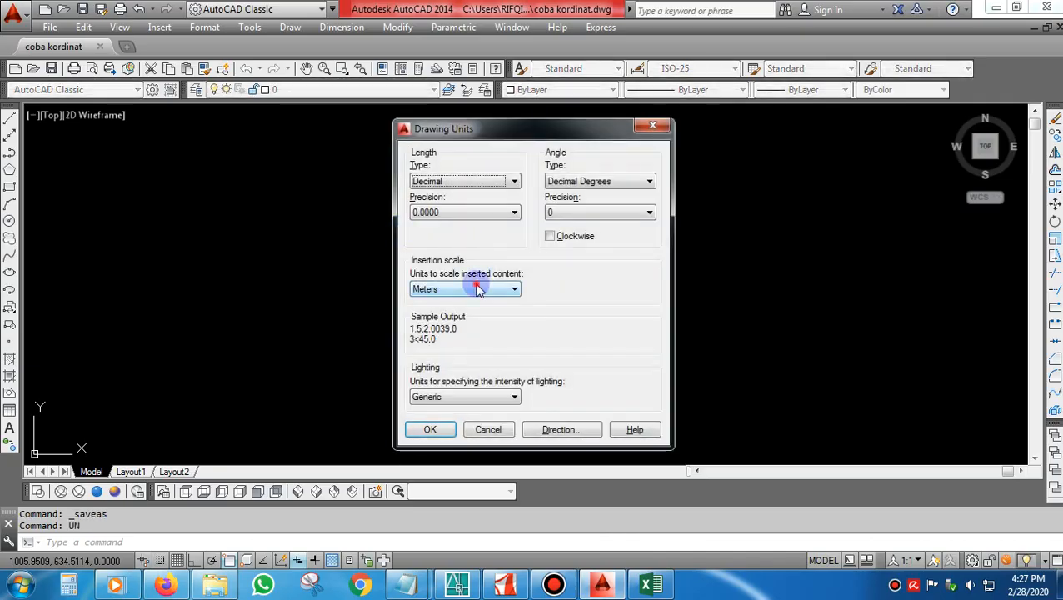
{"action": "left_click", "coordinate": [475, 288]}
{"action": "left_click", "coordinate": [458, 369]}
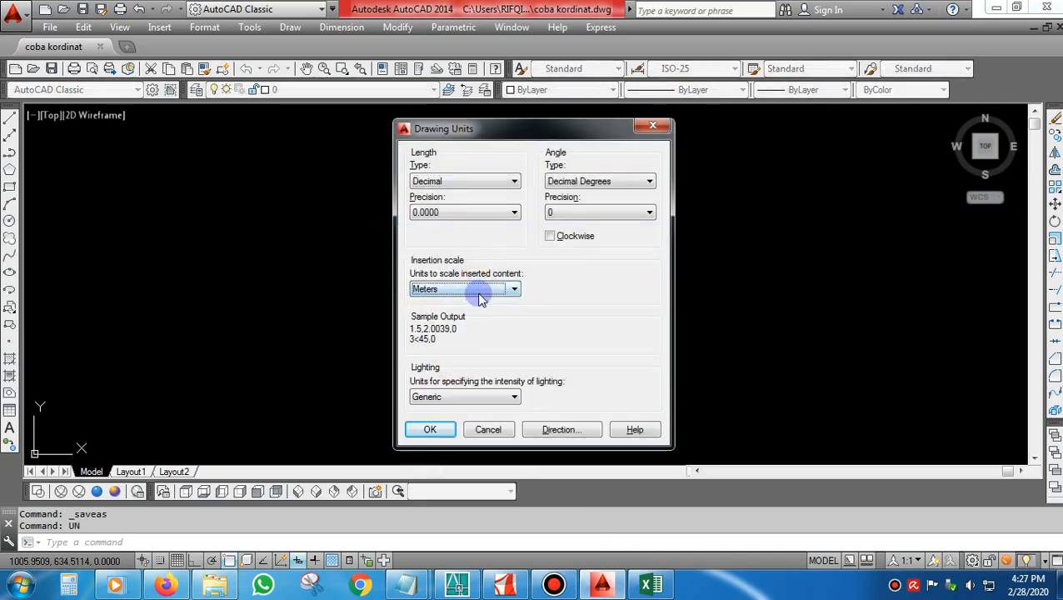
{"action": "left_click", "coordinate": [430, 431]}
Run the coba kordinat script from the Coba KONTUR folder to place the points and their number labels
{"action": "type", "text": "sc"}
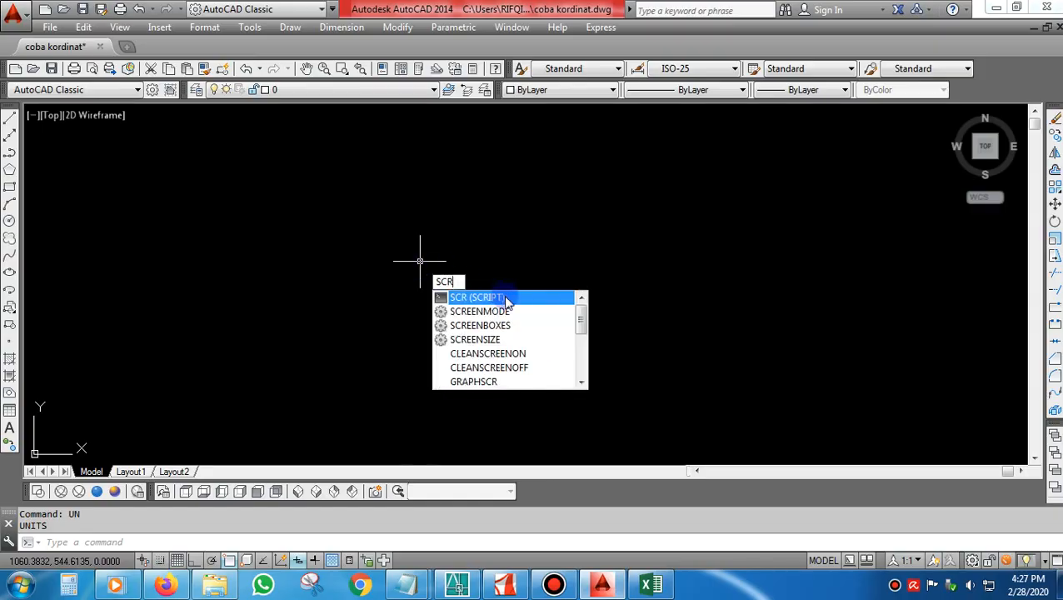
{"action": "left_click", "coordinate": [508, 302]}
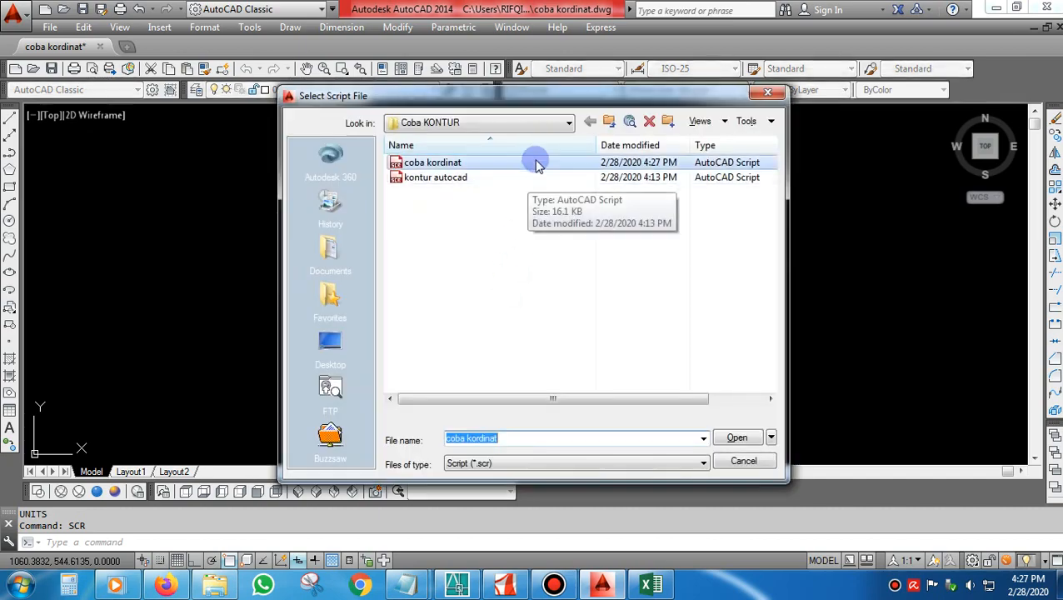
{"action": "left_click", "coordinate": [546, 125]}
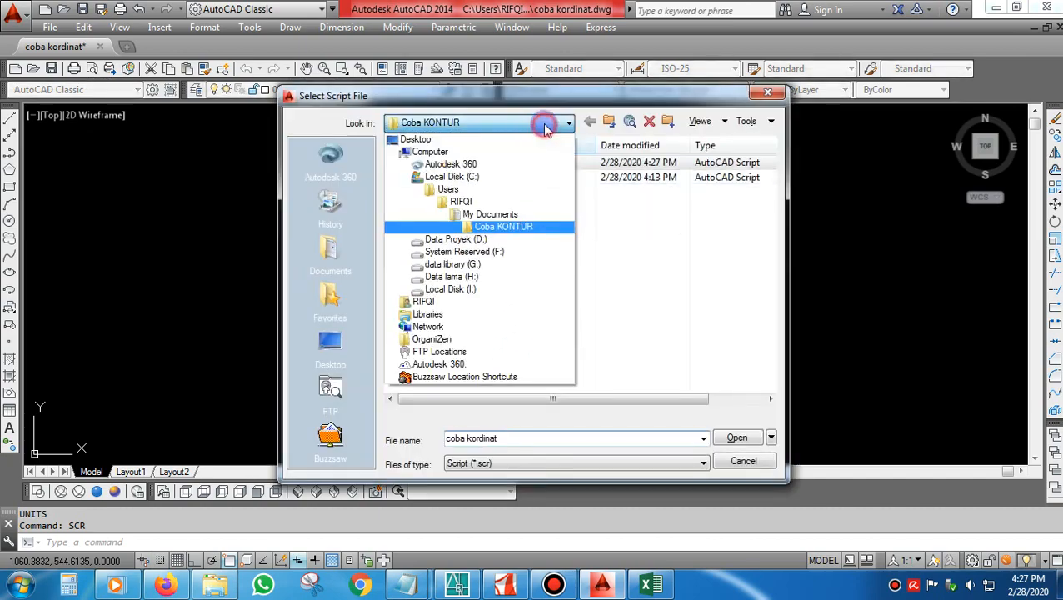
{"action": "left_click", "coordinate": [495, 226]}
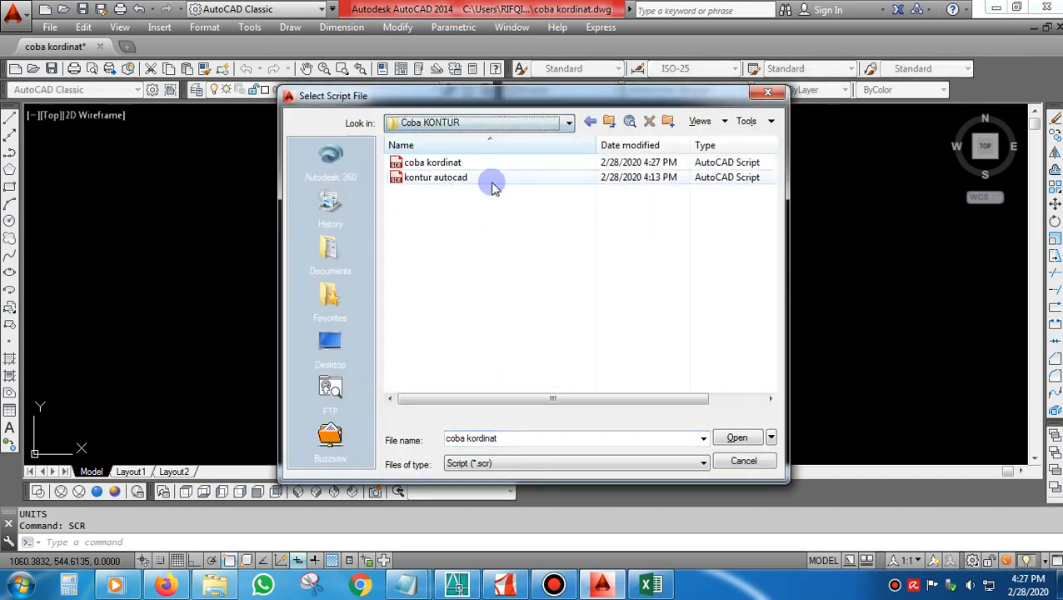
{"action": "left_click", "coordinate": [451, 164]}
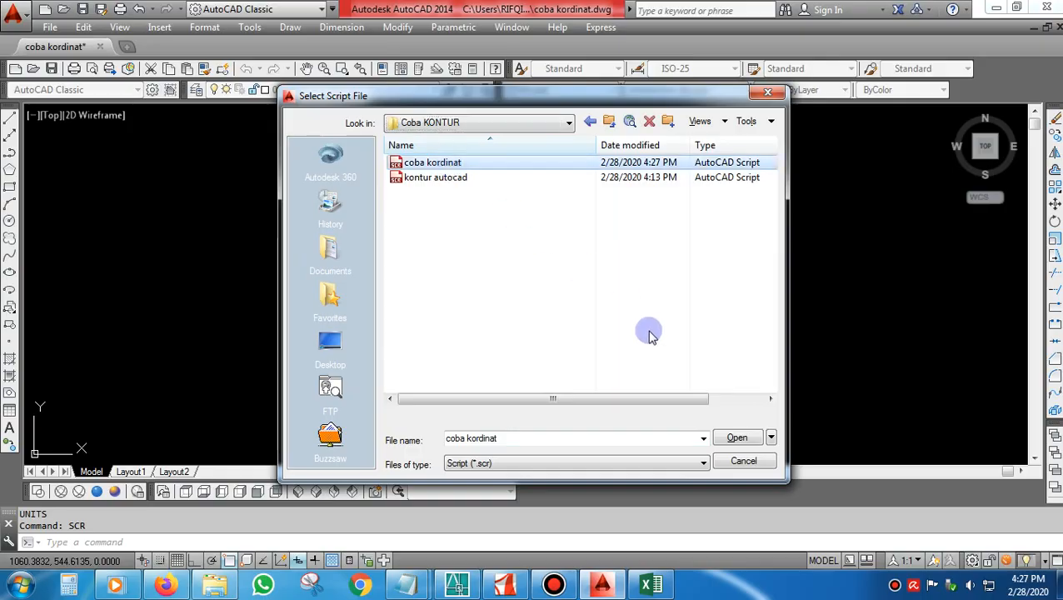
{"action": "left_click", "coordinate": [737, 439]}
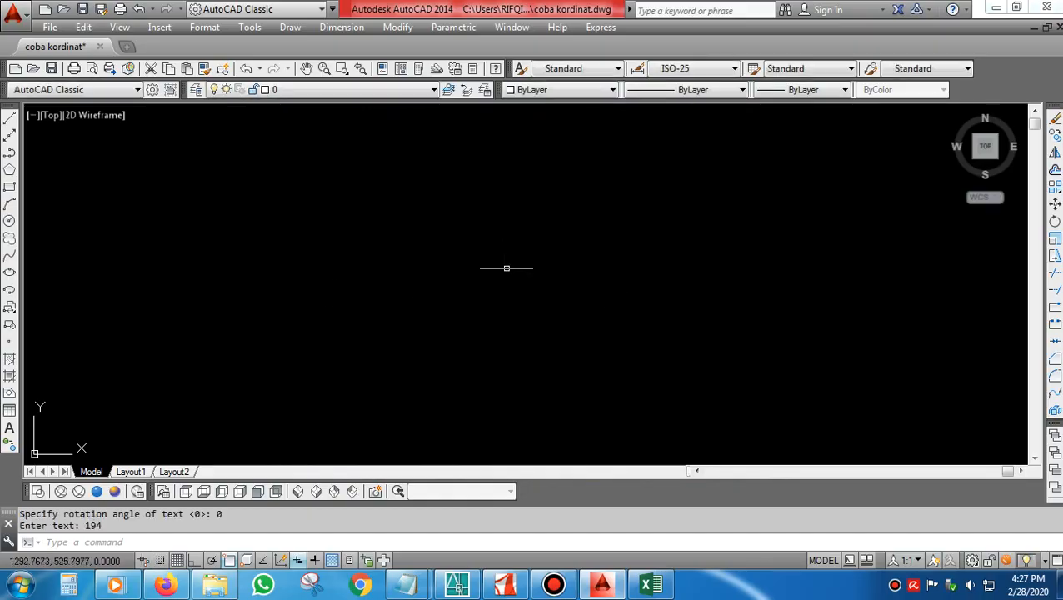
Zoom the drawing with the All option to examine the extent of the imported points
{"action": "type", "text": "z"}
{"action": "key", "text": "Return"}
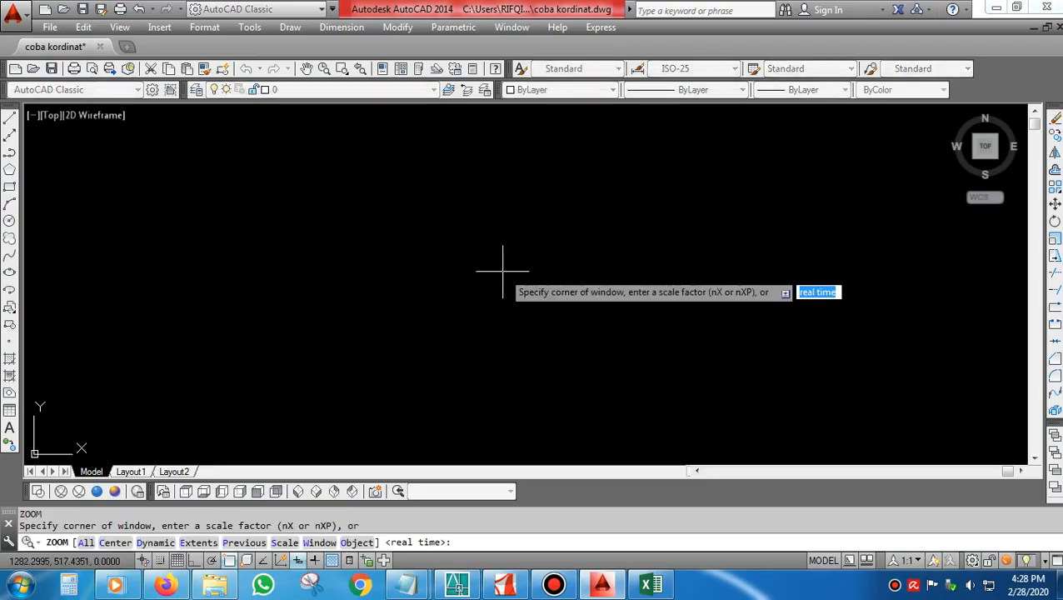
{"action": "type", "text": "a"}
{"action": "key", "text": "Return"}
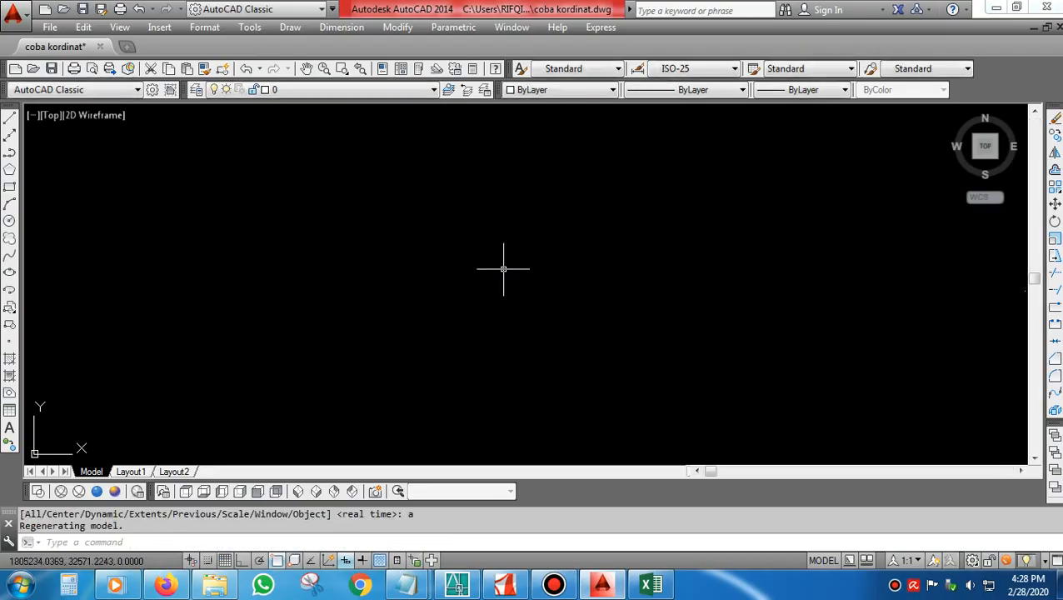
Inspect the numbered points up close and fit the drawing with the zoom Extents option
{"action": "scroll", "coordinate": [504, 269], "scroll_direction": "down", "scroll_amount": 6}
{"action": "scroll", "coordinate": [676, 274], "scroll_direction": "up", "scroll_amount": 7}
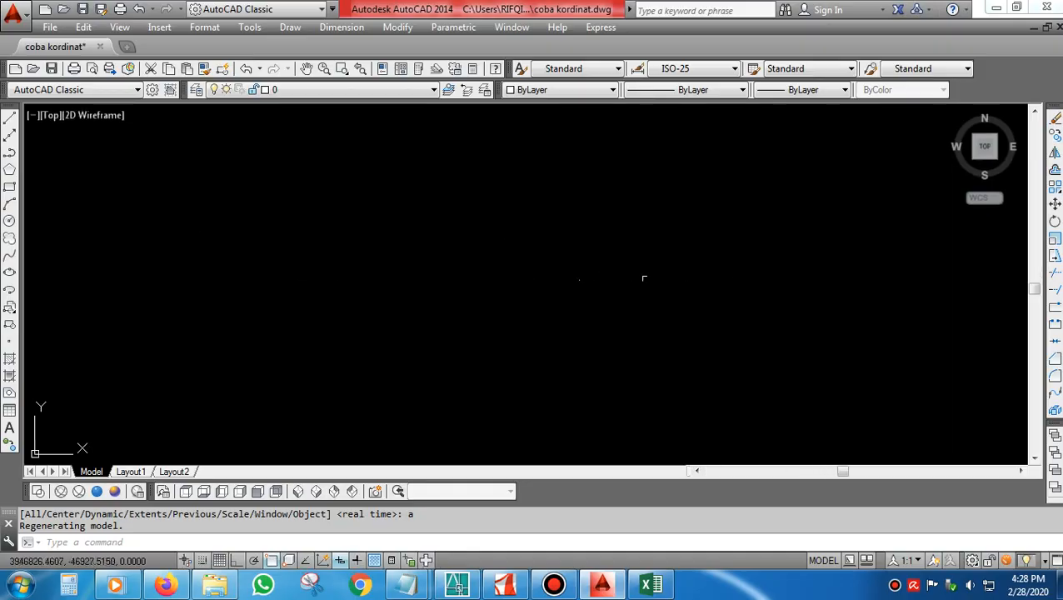
{"action": "scroll", "coordinate": [562, 283], "scroll_direction": "up", "scroll_amount": 4}
{"action": "scroll", "coordinate": [590, 293], "scroll_direction": "up", "scroll_amount": 6}
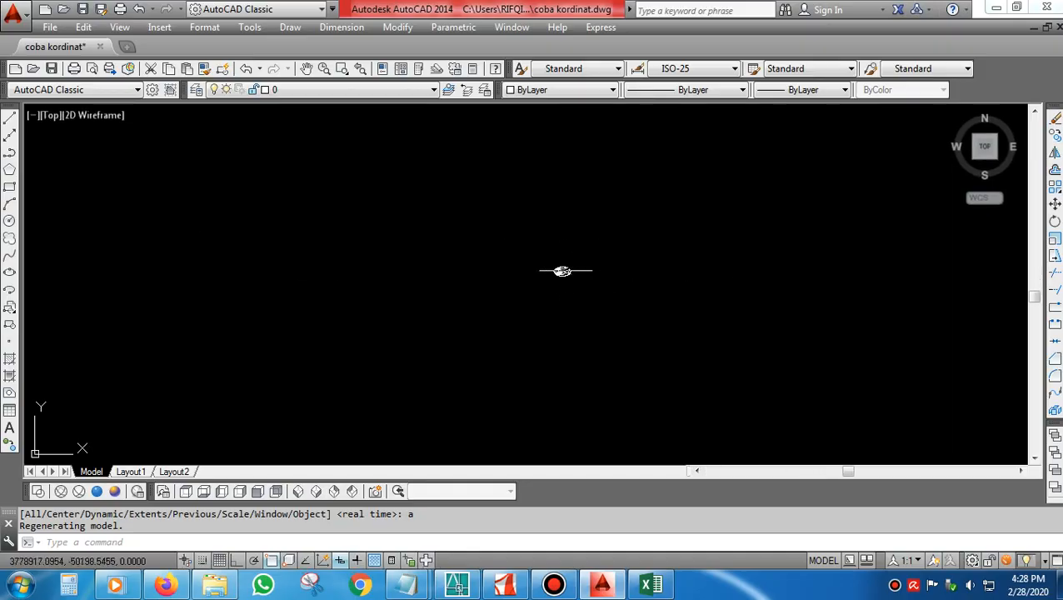
{"action": "scroll", "coordinate": [563, 271], "scroll_direction": "up", "scroll_amount": 8}
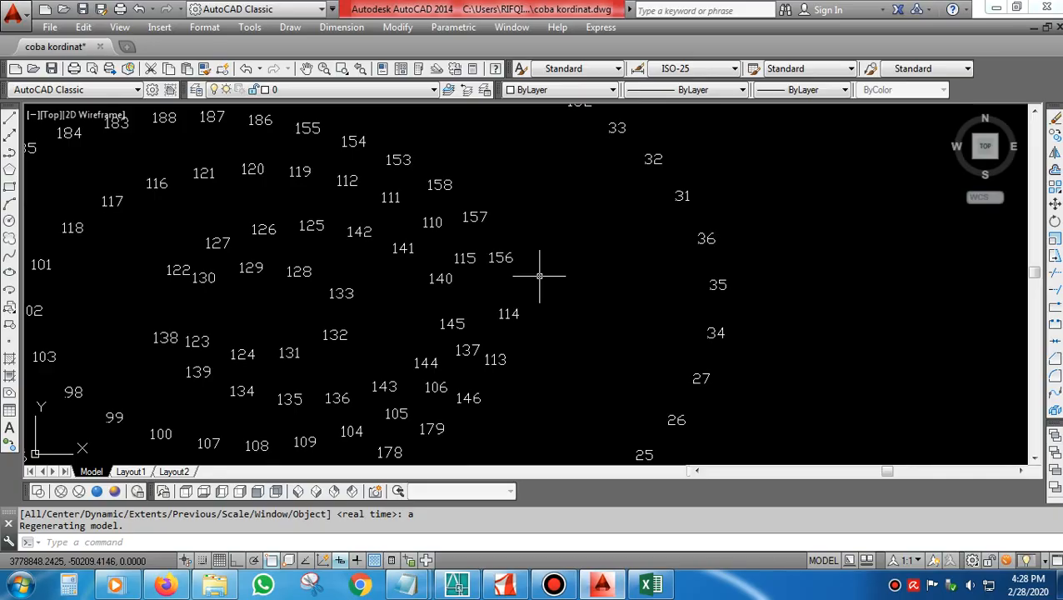
{"action": "type", "text": "z"}
{"action": "key", "text": "Return"}
{"action": "type", "text": "e"}
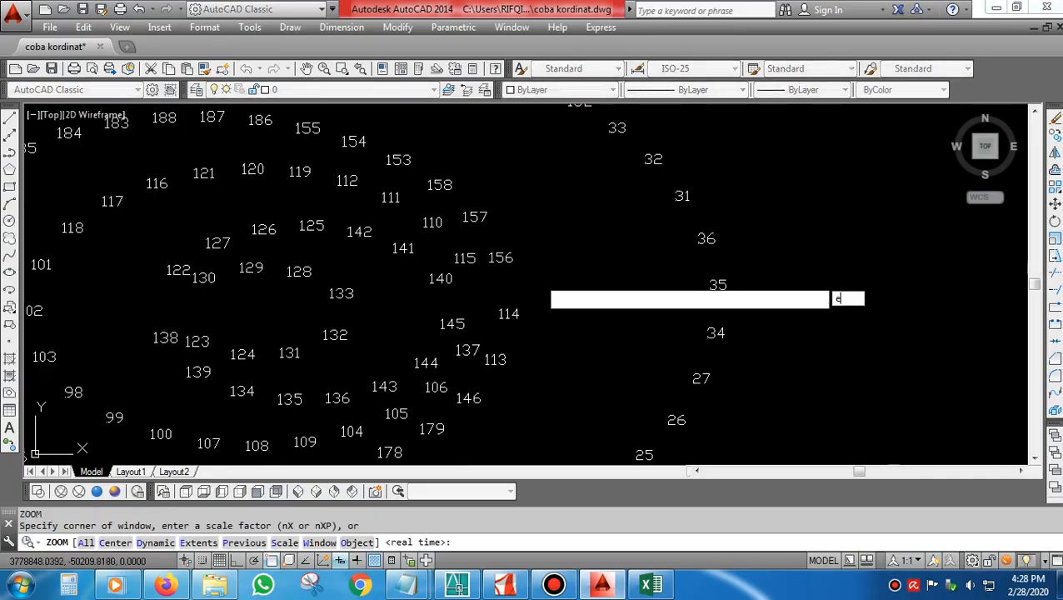
{"action": "key", "text": "Return"}
Zoom to All, examine the empty area around the origin, and zoom back to the extents of the points
{"action": "type", "text": "z"}
{"action": "key", "text": "Return"}
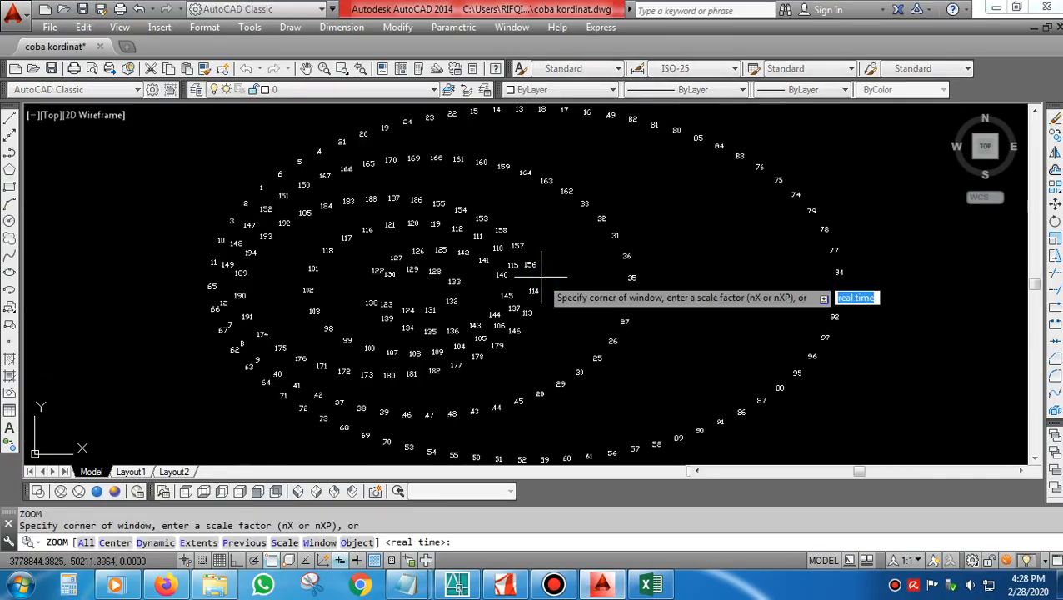
{"action": "type", "text": "a"}
{"action": "key", "text": "Return"}
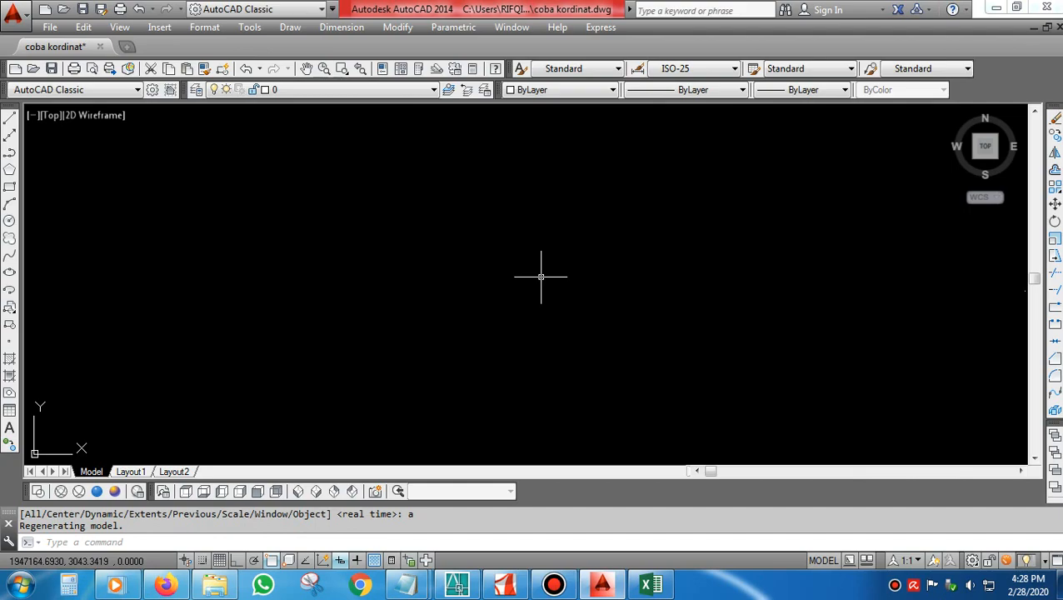
{"action": "scroll", "coordinate": [540, 265], "scroll_direction": "down", "scroll_amount": 4}
{"action": "left_click", "coordinate": [430, 218]}
{"action": "left_click", "coordinate": [237, 321]}
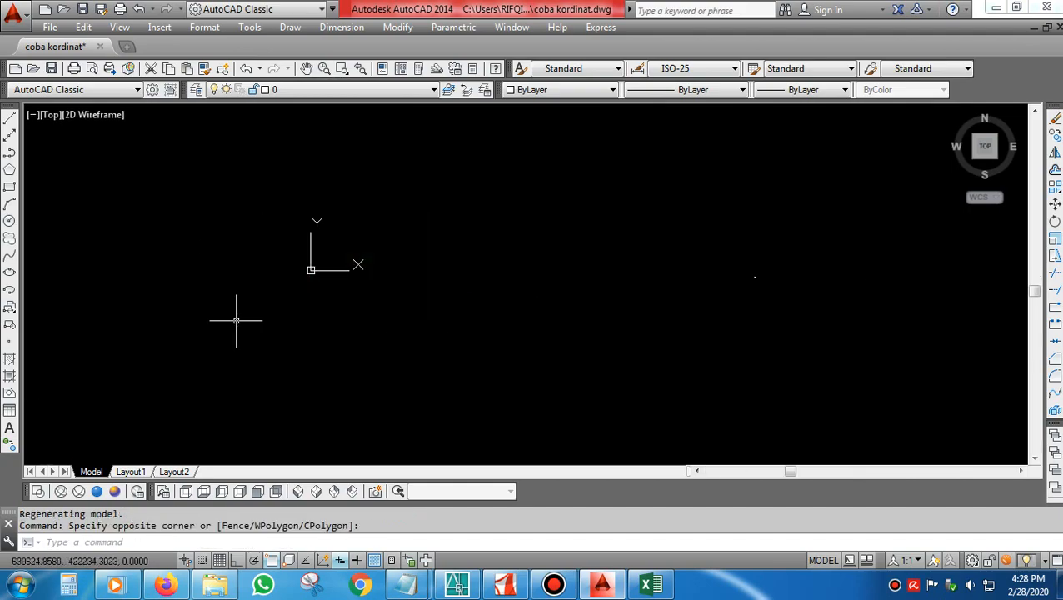
{"action": "type", "text": "z"}
{"action": "key", "text": "Return"}
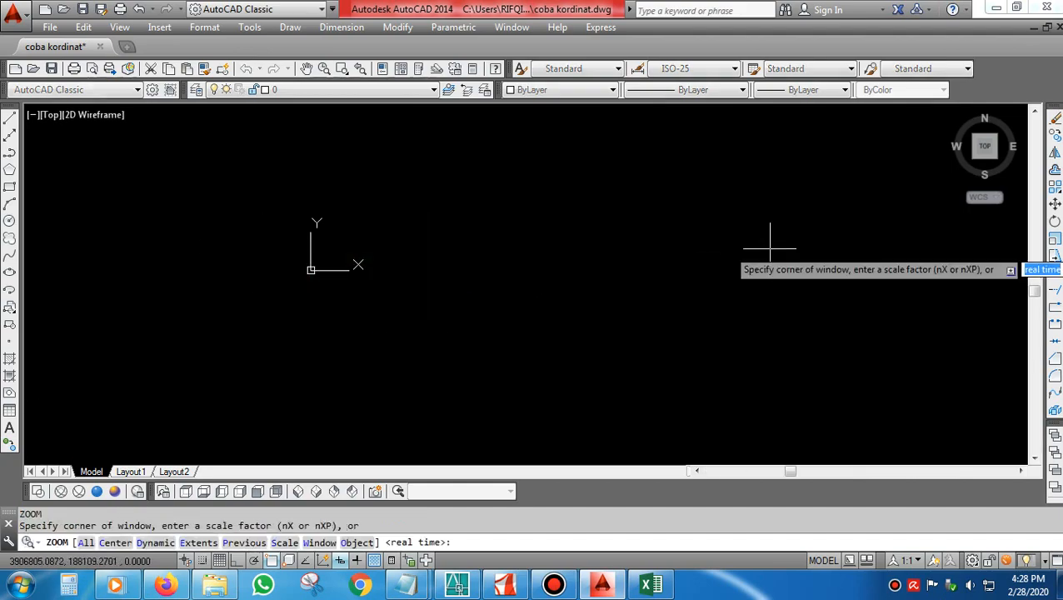
{"action": "type", "text": "e"}
{"action": "key", "text": "Return"}
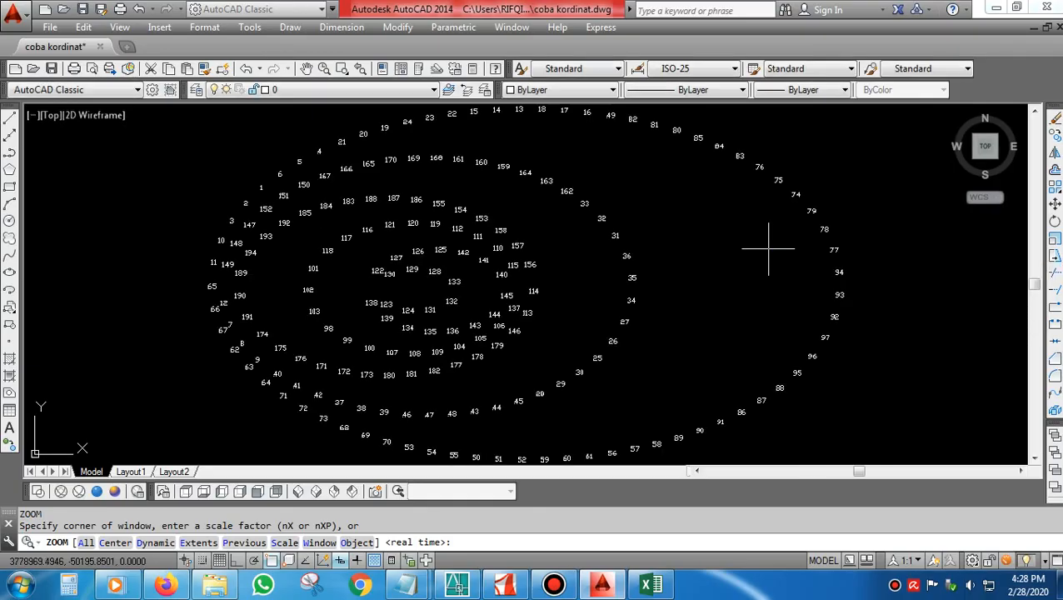
Compare the zoom All view with the zoom Extents view once more and inspect the inner rings of points
{"action": "type", "text": "z"}
{"action": "key", "text": "Return"}
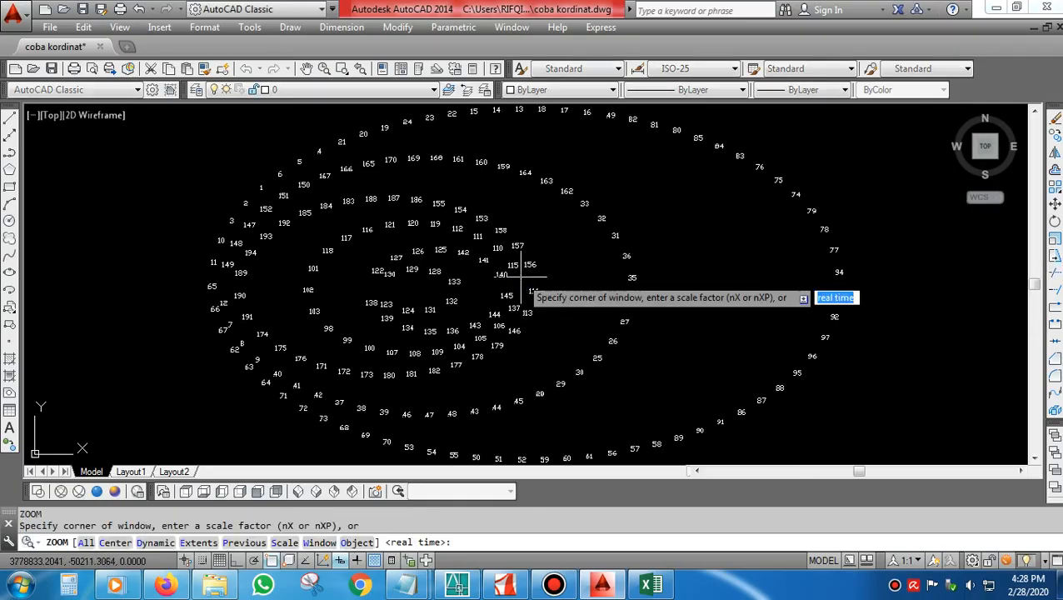
{"action": "type", "text": "a"}
{"action": "key", "text": "Return"}
{"action": "type", "text": "z"}
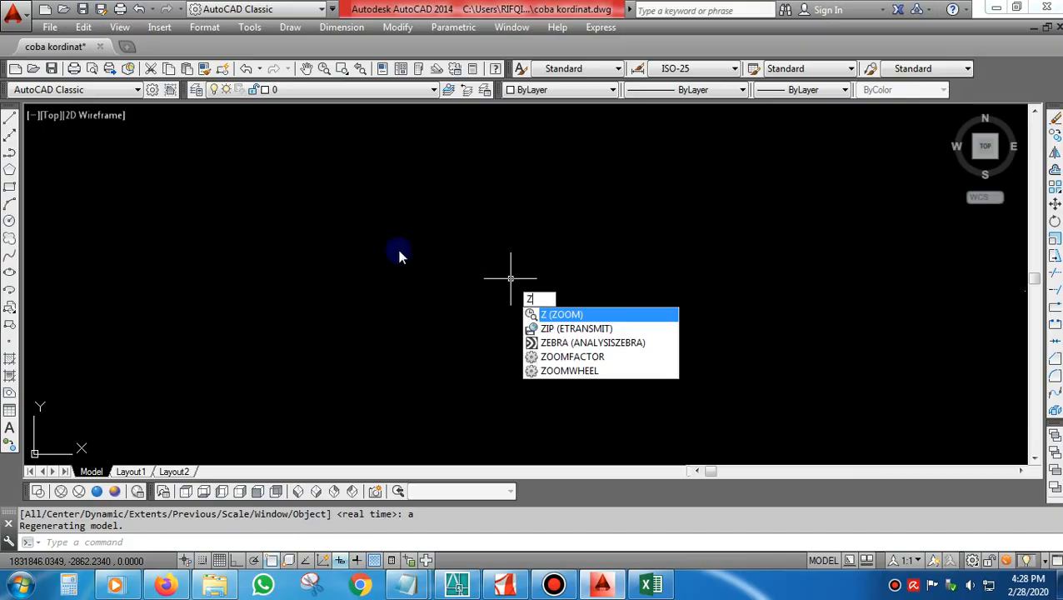
{"action": "key", "text": "Return"}
{"action": "type", "text": "e"}
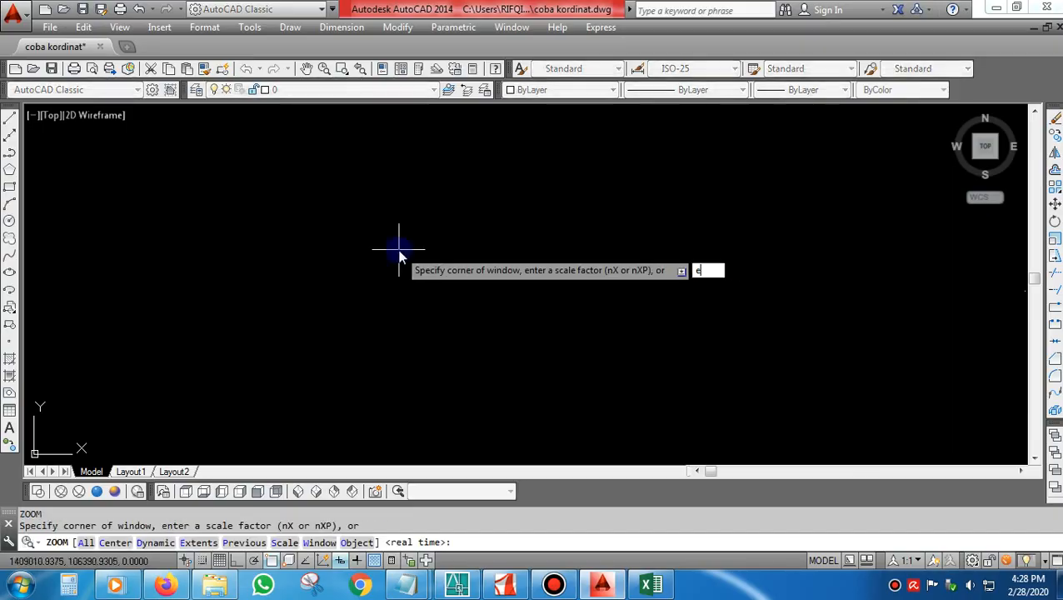
{"action": "key", "text": "Return"}
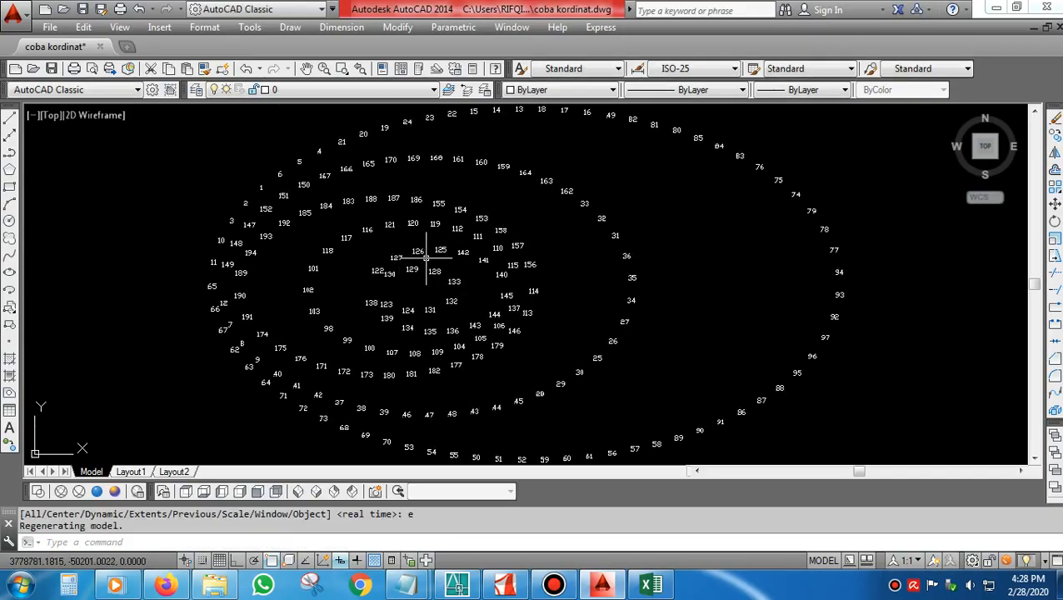
{"action": "scroll", "coordinate": [261, 237], "scroll_direction": "up", "scroll_amount": 4}
{"action": "scroll", "coordinate": [261, 240], "scroll_direction": "down", "scroll_amount": 5}
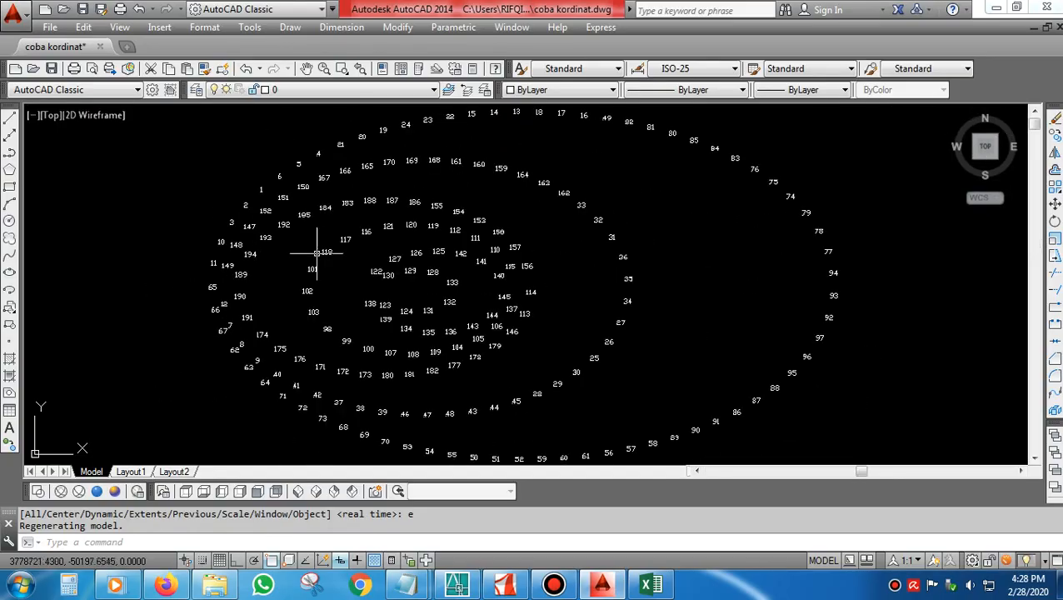
Set the point style to the cross with both a circle and a square around it
{"action": "left_click", "coordinate": [205, 30]}
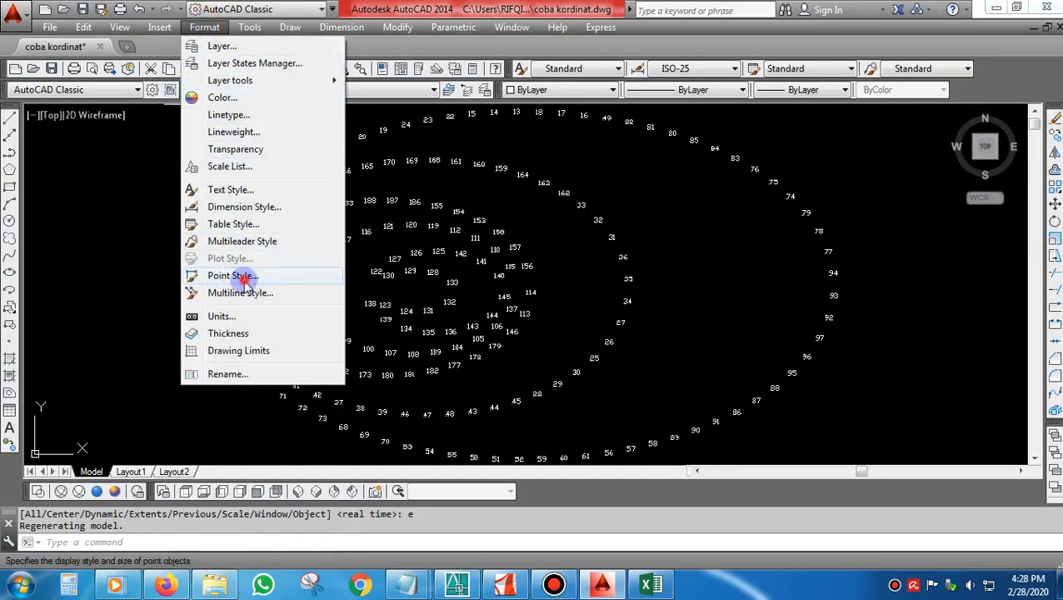
{"action": "left_click", "coordinate": [239, 338]}
{"action": "left_click", "coordinate": [920, 272]}
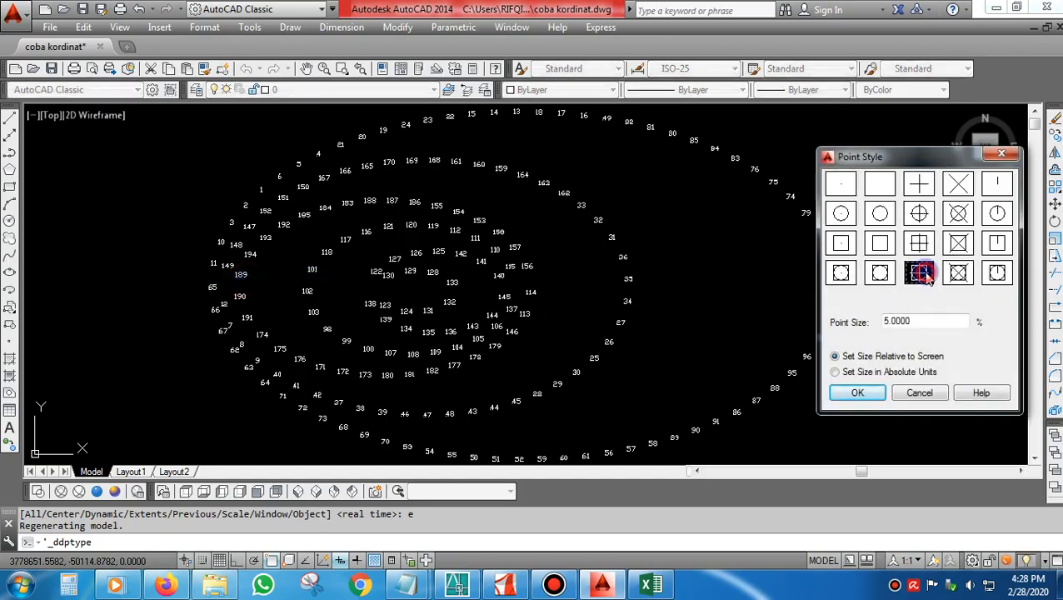
{"action": "left_click", "coordinate": [857, 392]}
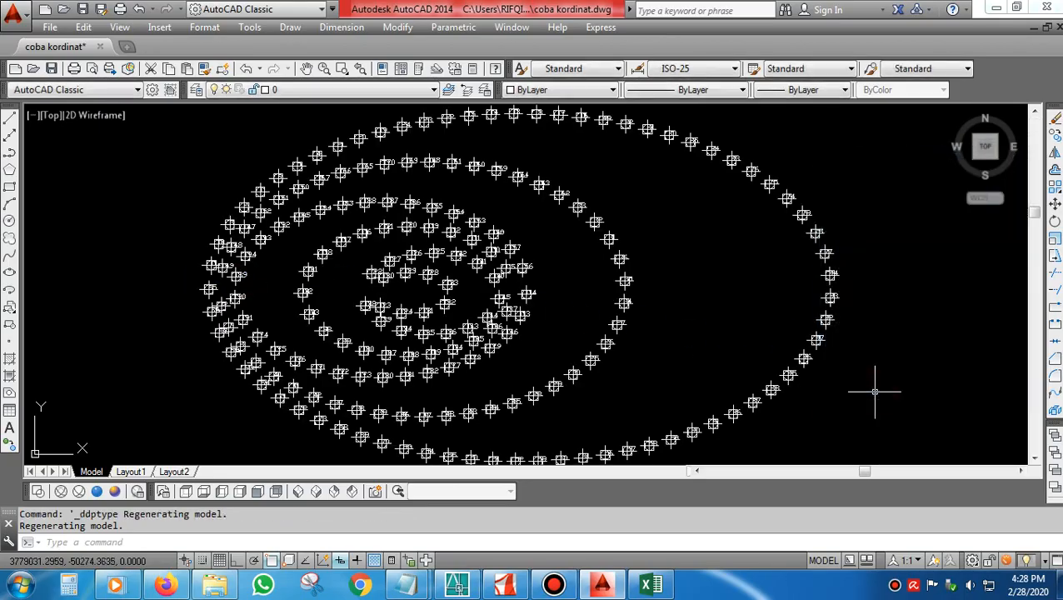
Set the point size to 3 percent relative to the screen in the point style settings
{"action": "key", "text": "Return"}
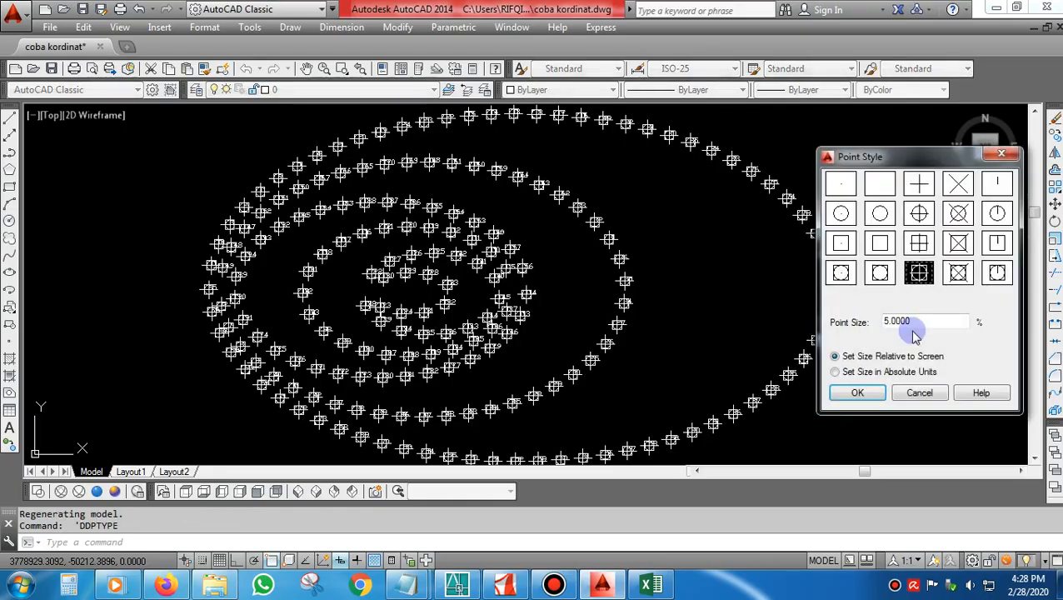
{"action": "double_click", "coordinate": [908, 322]}
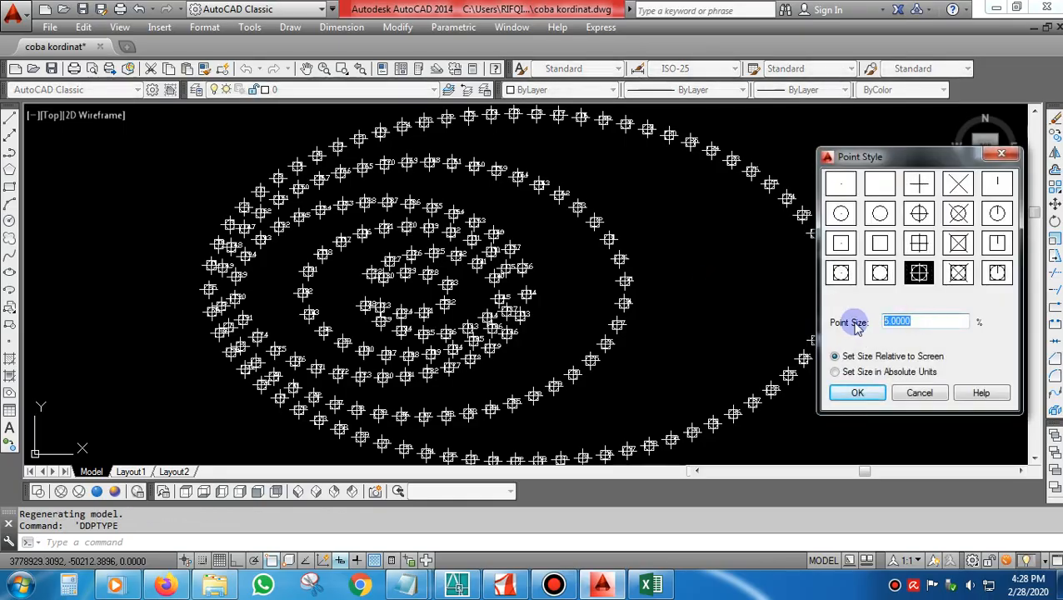
{"action": "type", "text": "3"}
{"action": "key", "text": "Return"}
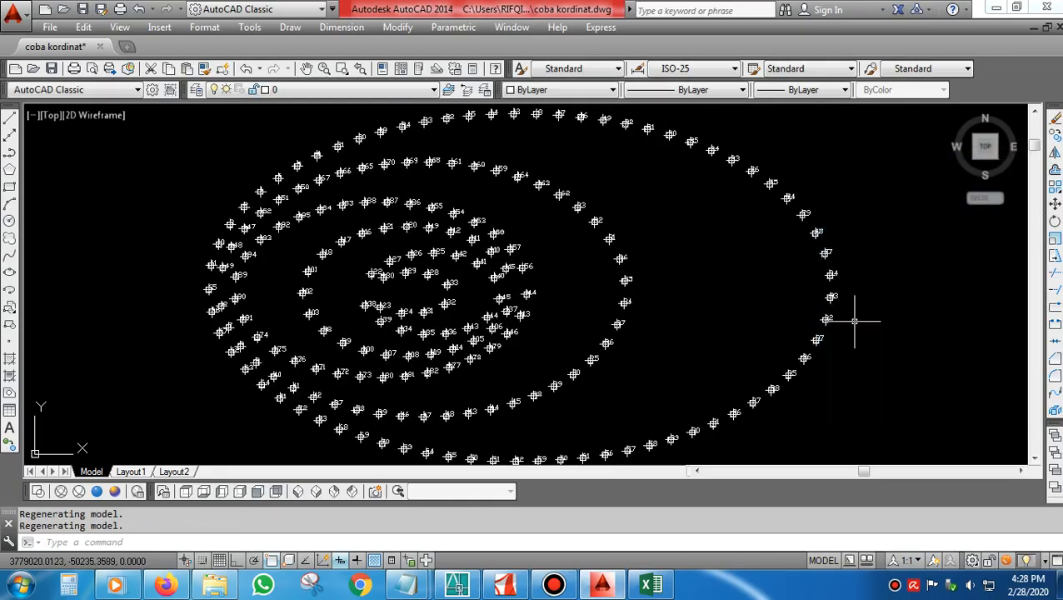
Switch to the Coba point note, append "OK FILE SUDAH JADI...SEKARANG KITA CEK.....", and minimize it to return to the AutoCAD drawing
{"action": "mouse_move", "coordinate": [408, 583]}
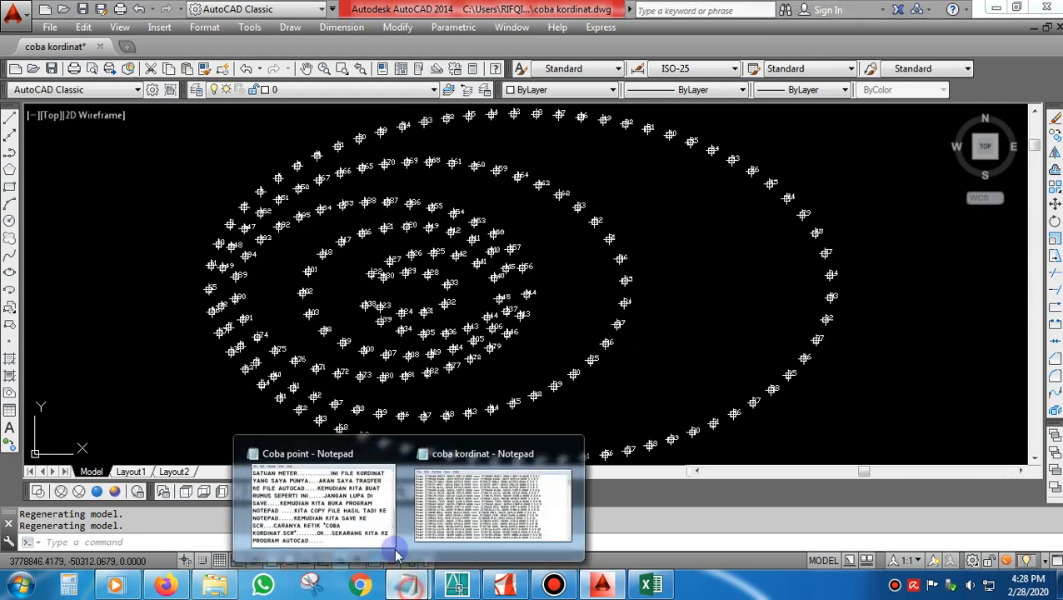
{"action": "left_click", "coordinate": [364, 521]}
{"action": "type", "text": "OK FILE SUDAH JA"}
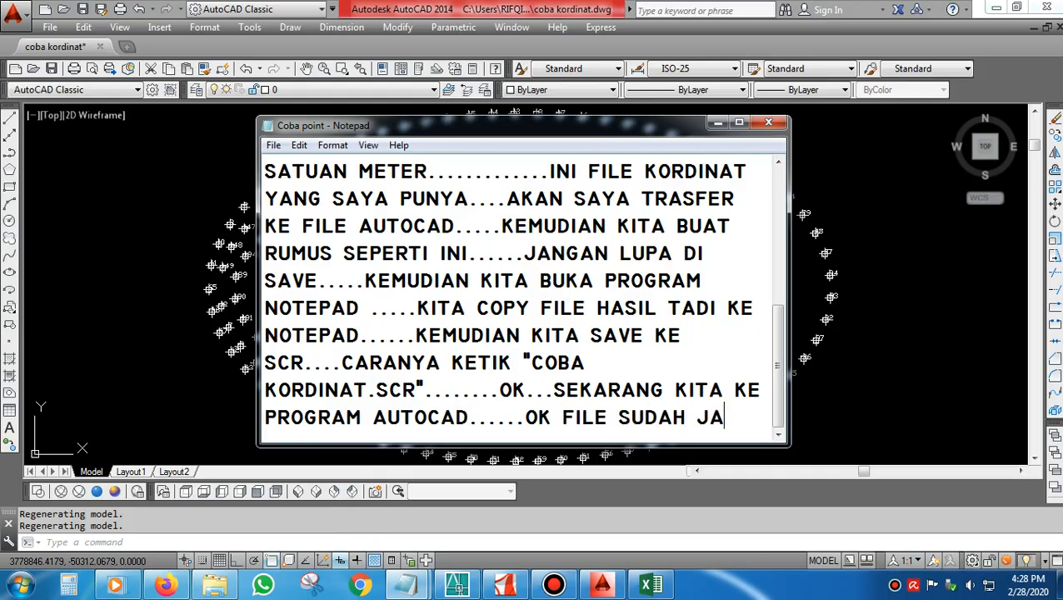
{"action": "type", "text": ".SEKARANG KITA CEK....."}
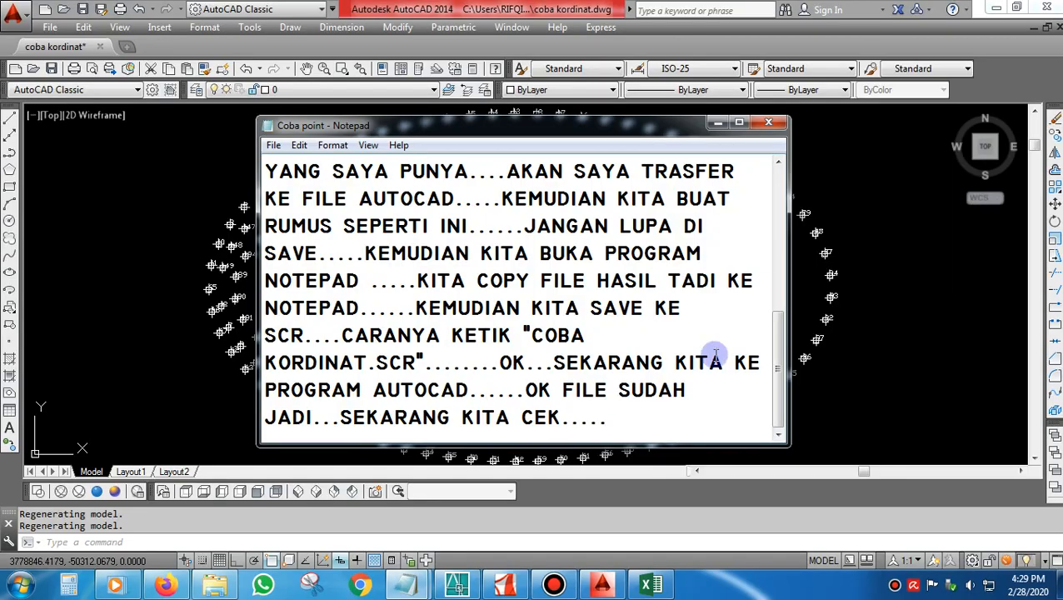
{"action": "left_click", "coordinate": [717, 122]}
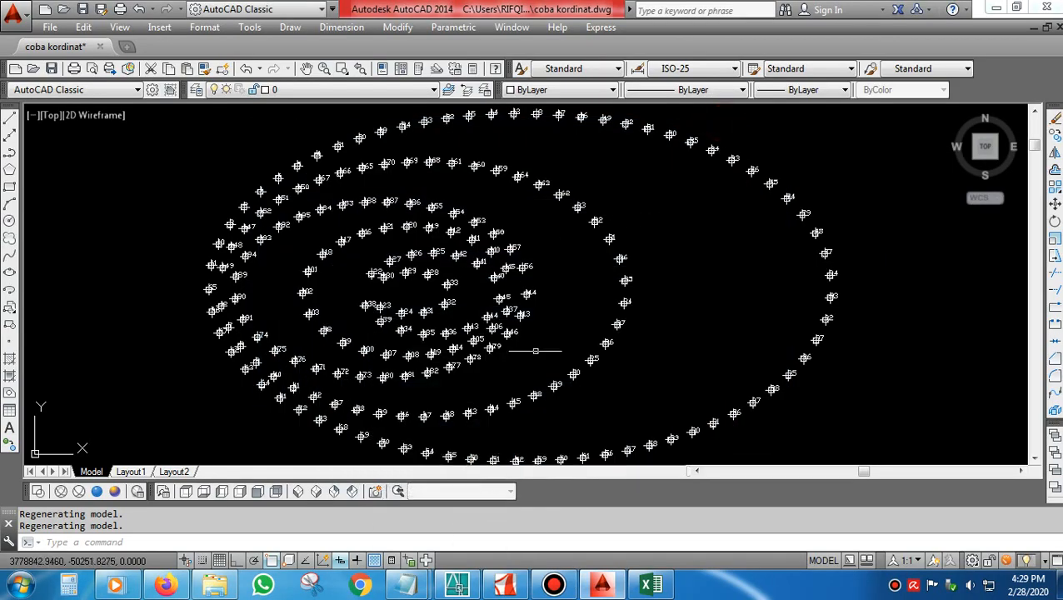
{"action": "scroll", "coordinate": [455, 302], "scroll_direction": "up", "scroll_amount": 10}
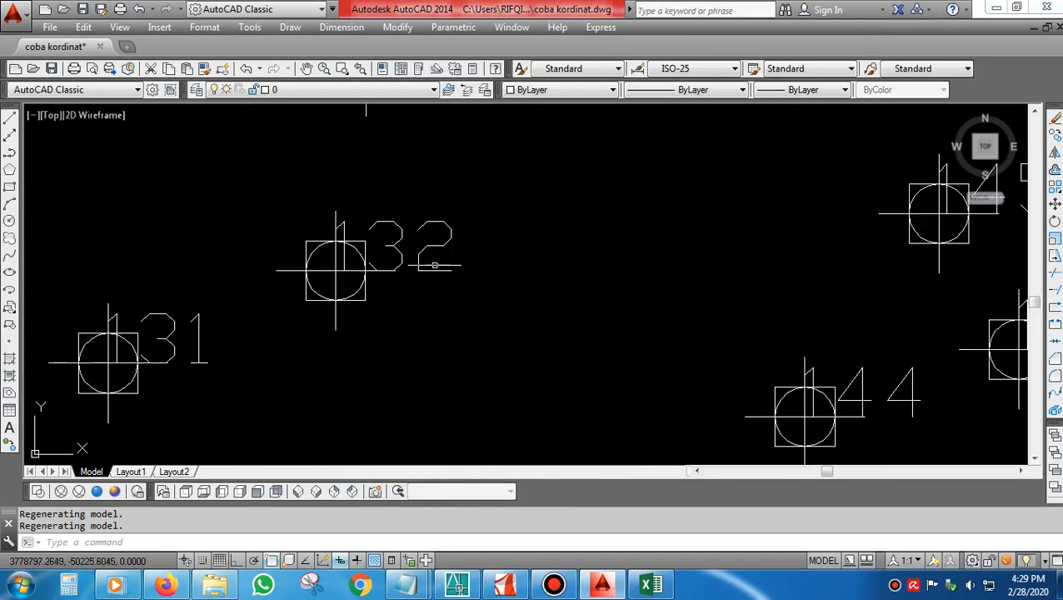
{"action": "left_click", "coordinate": [367, 293]}
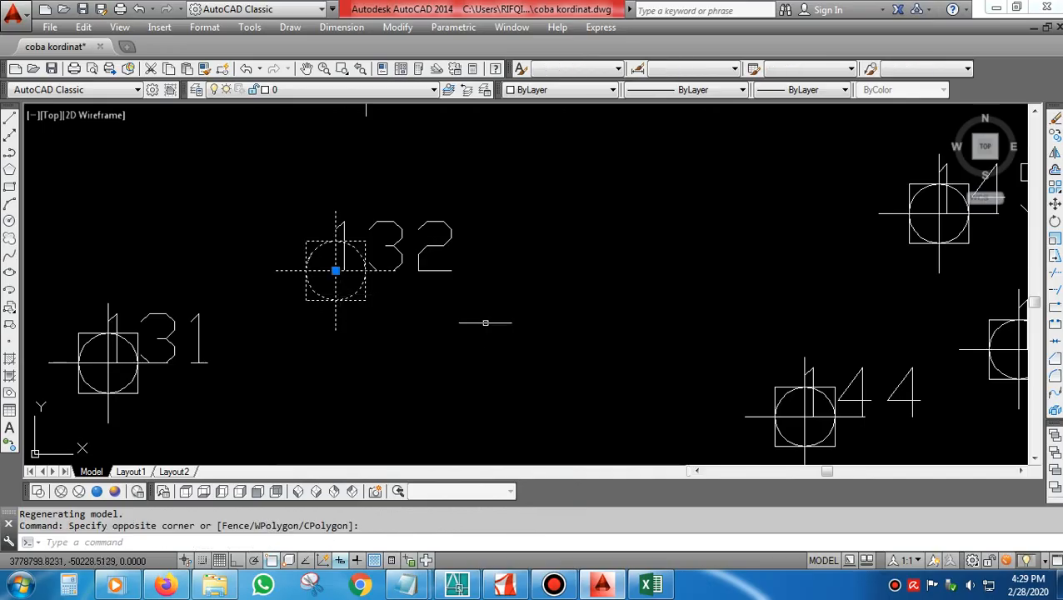
{"action": "type", "text": "LI"}
{"action": "key", "text": "Escape"}
{"action": "key", "text": "Escape"}
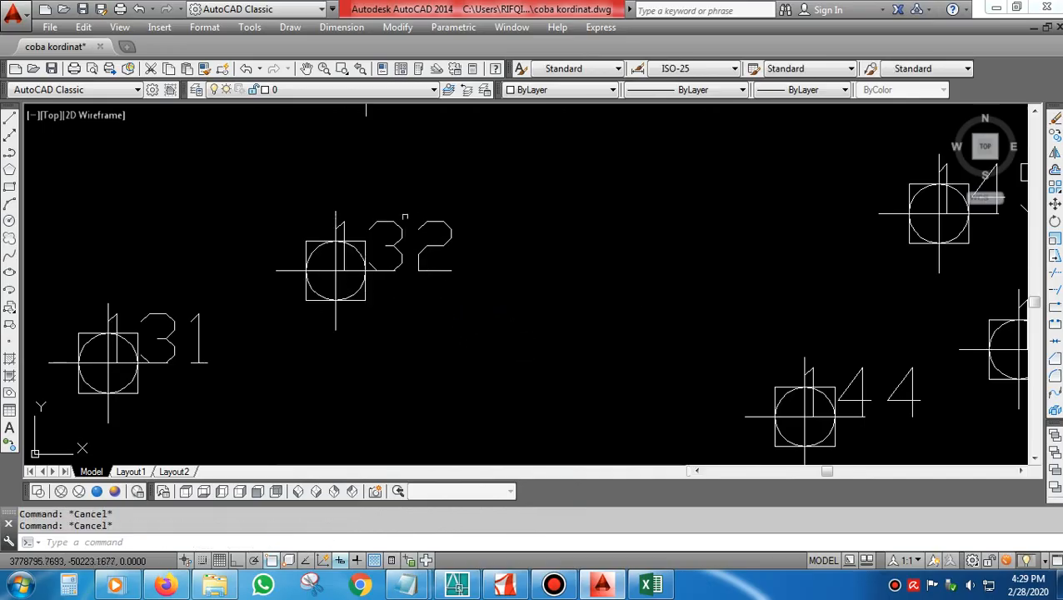
List the coordinates of point 93 on the east side of the outer ring
{"action": "scroll", "coordinate": [405, 215], "scroll_direction": "down", "scroll_amount": 5}
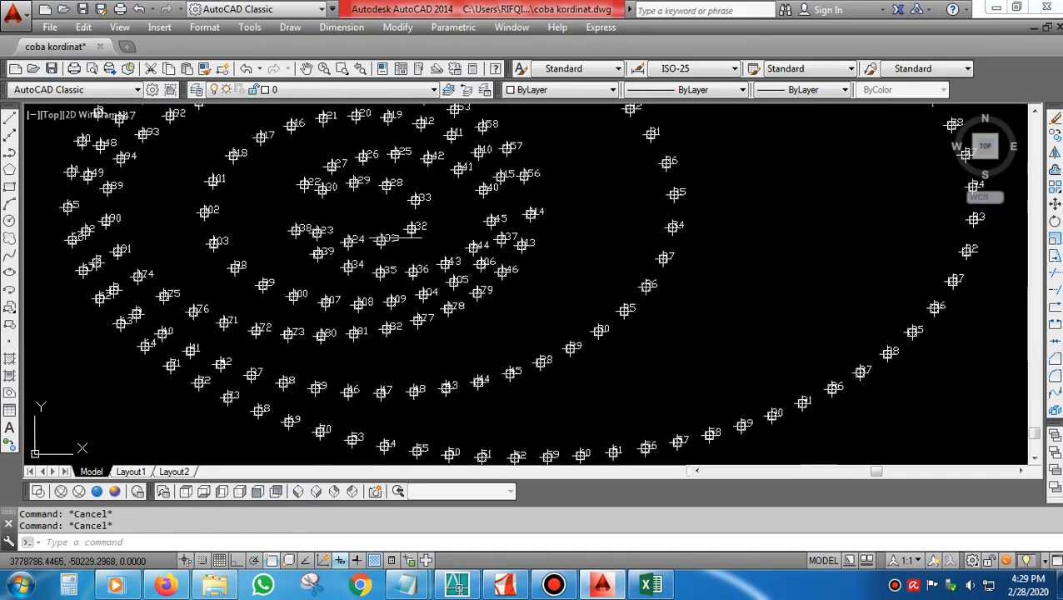
{"action": "scroll", "coordinate": [190, 212], "scroll_direction": "up", "scroll_amount": 5}
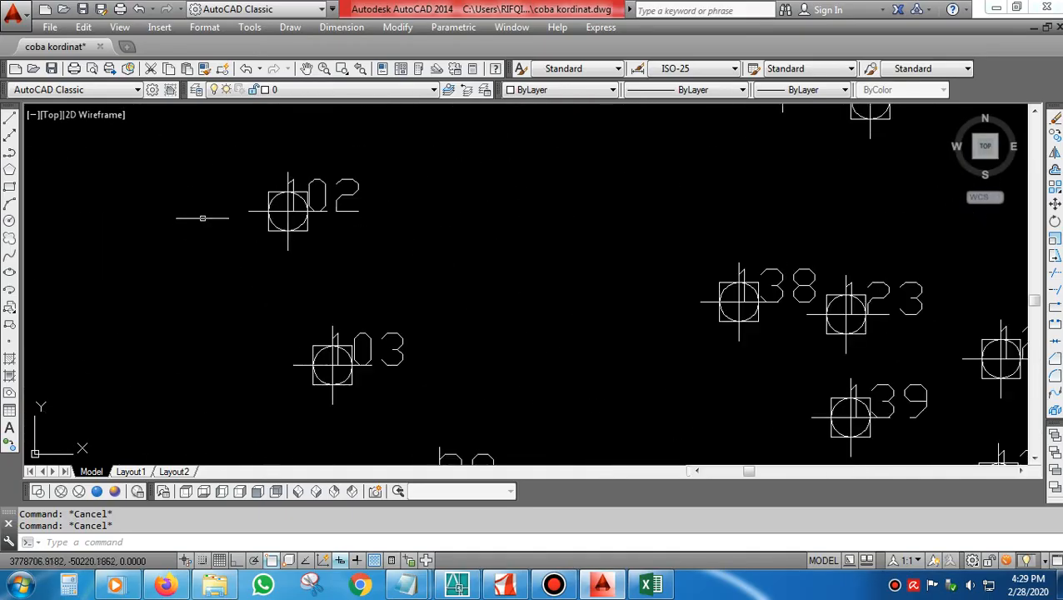
{"action": "scroll", "coordinate": [439, 259], "scroll_direction": "down", "scroll_amount": 5}
{"action": "scroll", "coordinate": [316, 210], "scroll_direction": "up", "scroll_amount": 4}
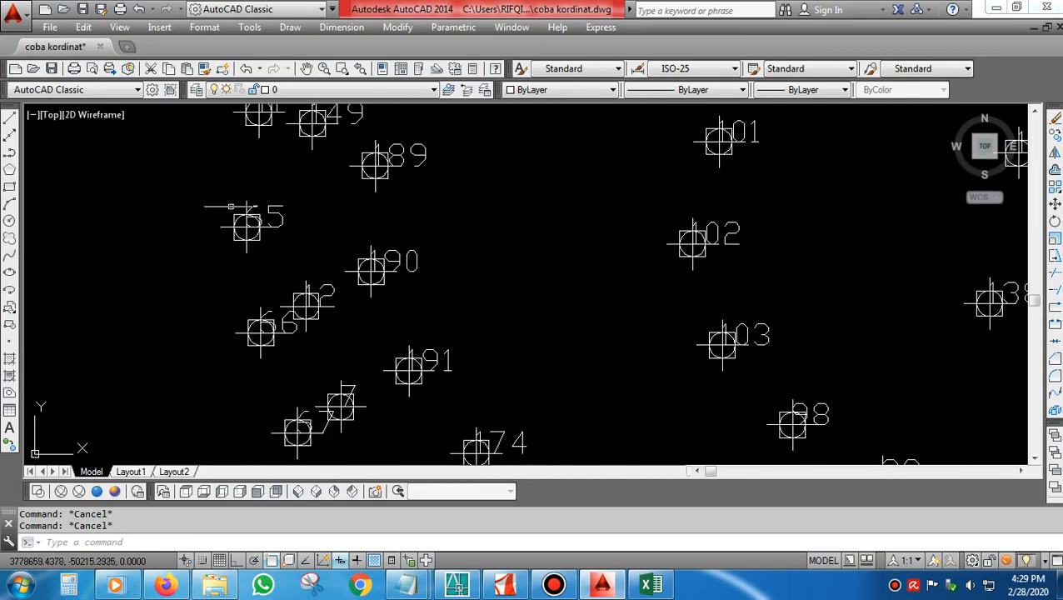
{"action": "scroll", "coordinate": [226, 204], "scroll_direction": "down", "scroll_amount": 5}
{"action": "scroll", "coordinate": [657, 244], "scroll_direction": "up", "scroll_amount": 8}
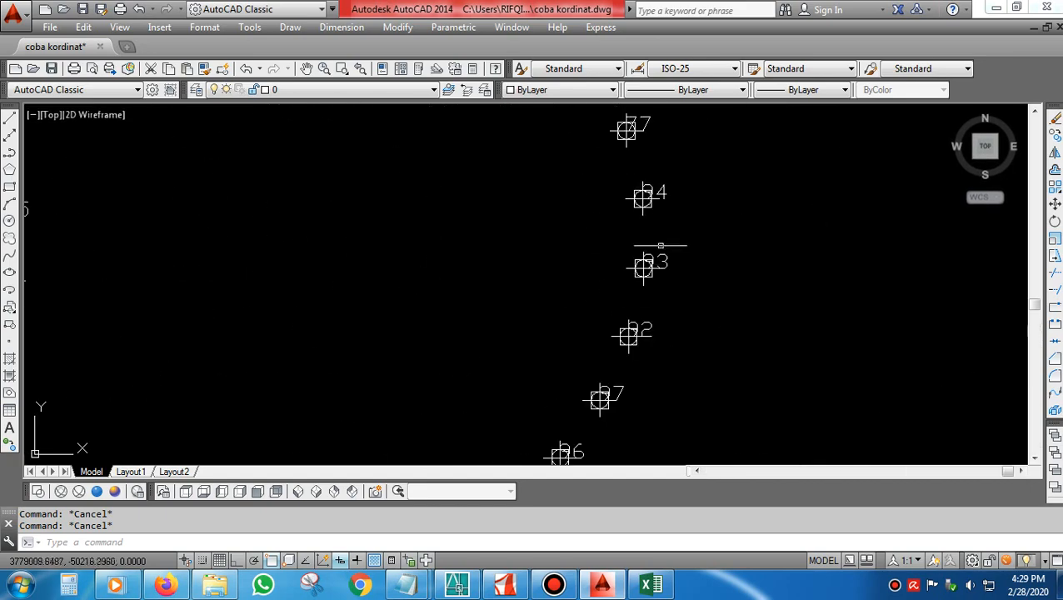
{"action": "scroll", "coordinate": [663, 277], "scroll_direction": "up", "scroll_amount": 4}
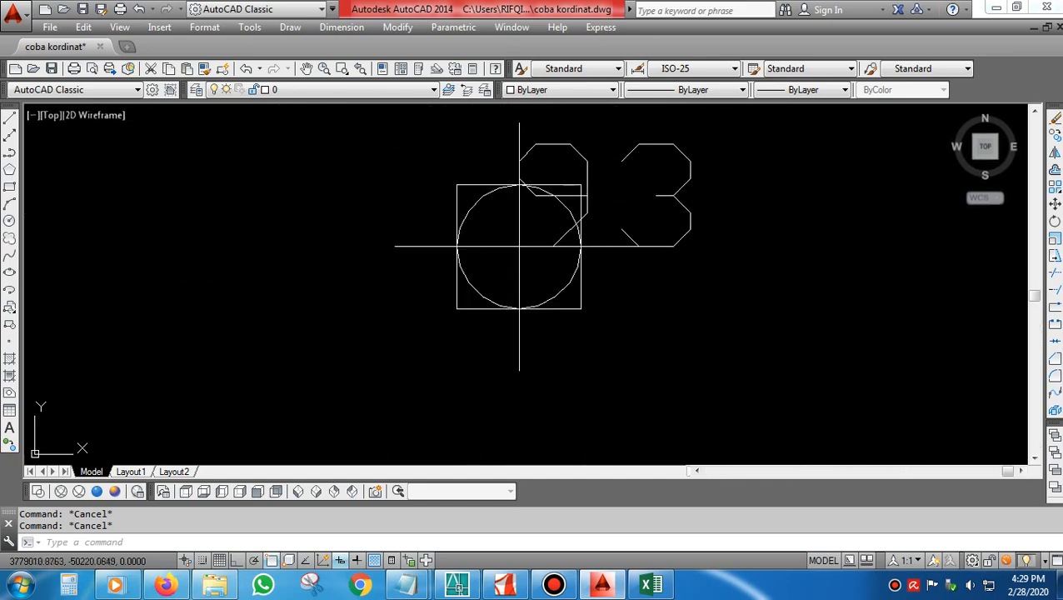
{"action": "left_click", "coordinate": [584, 299]}
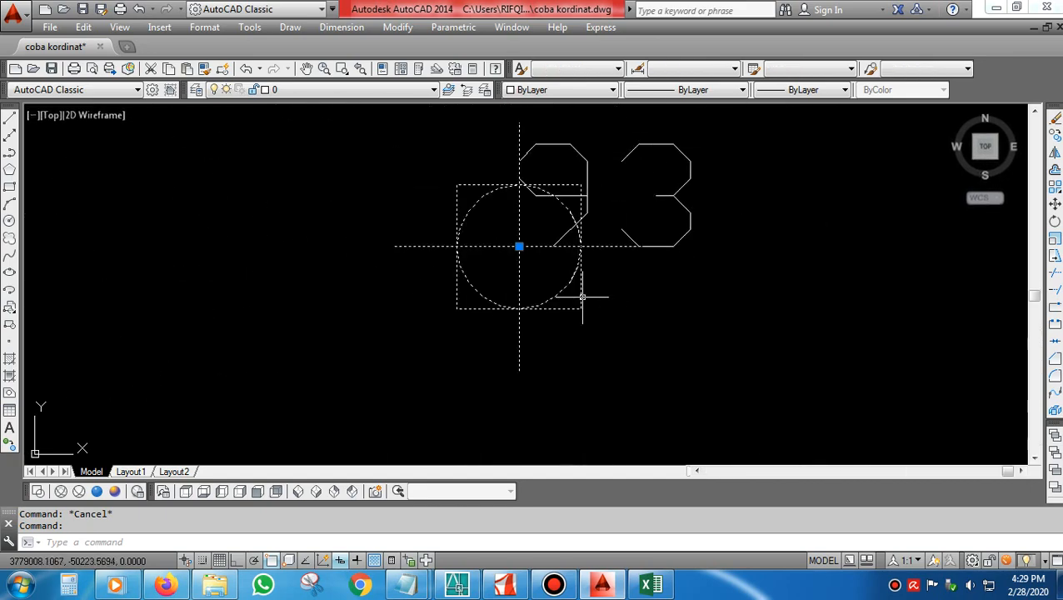
{"action": "type", "text": "LI"}
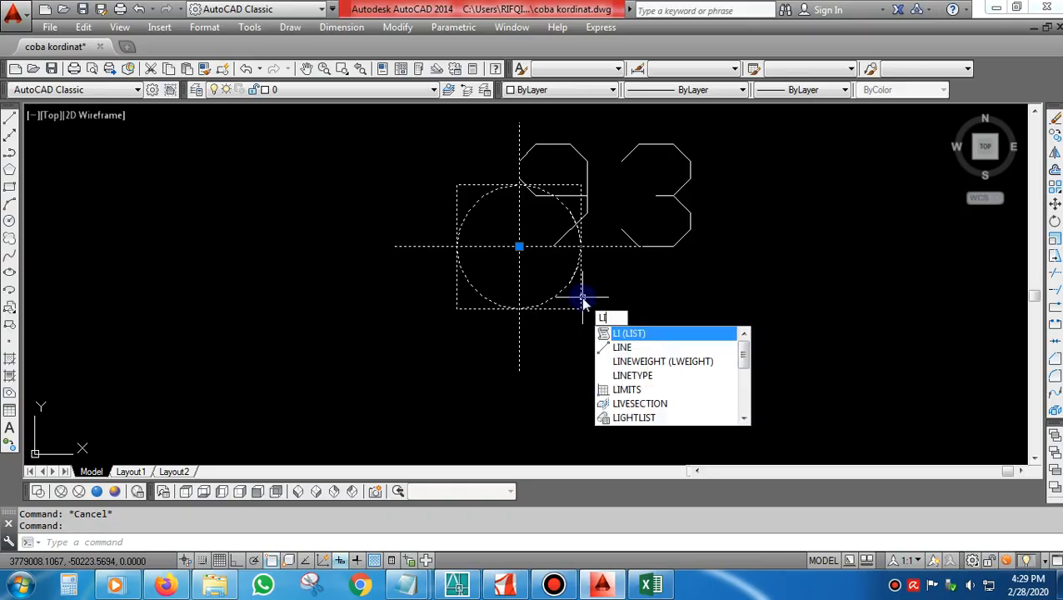
{"action": "key", "text": "Return"}
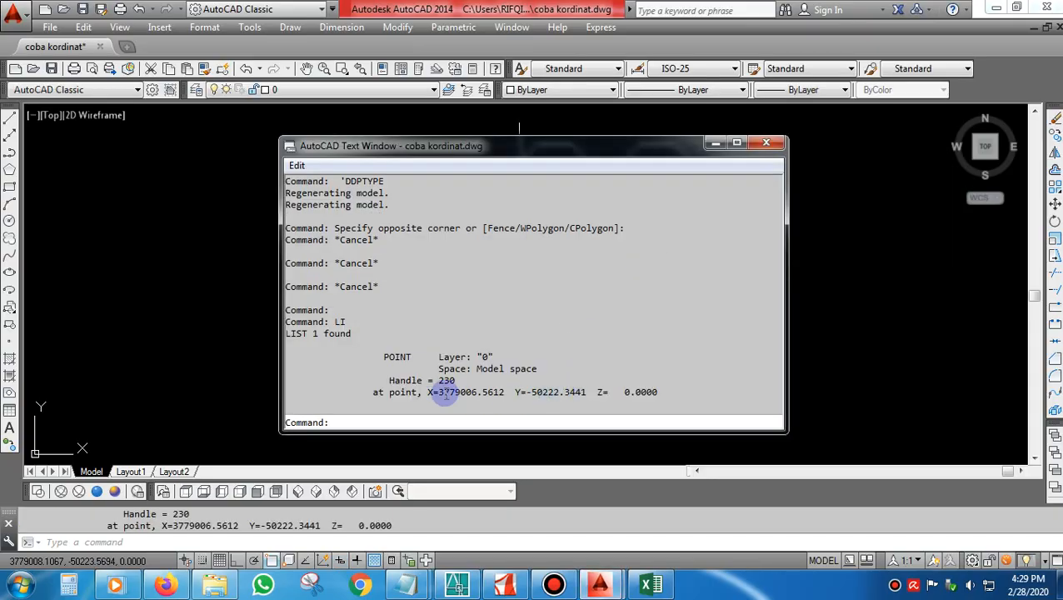
Copy point 93's listed X and Y coordinates from the text window, close that window, and select the point's number label
{"action": "left_click_drag", "start_coordinate": [428, 392], "coordinate": [589, 396]}
{"action": "right_click", "coordinate": [572, 394]}
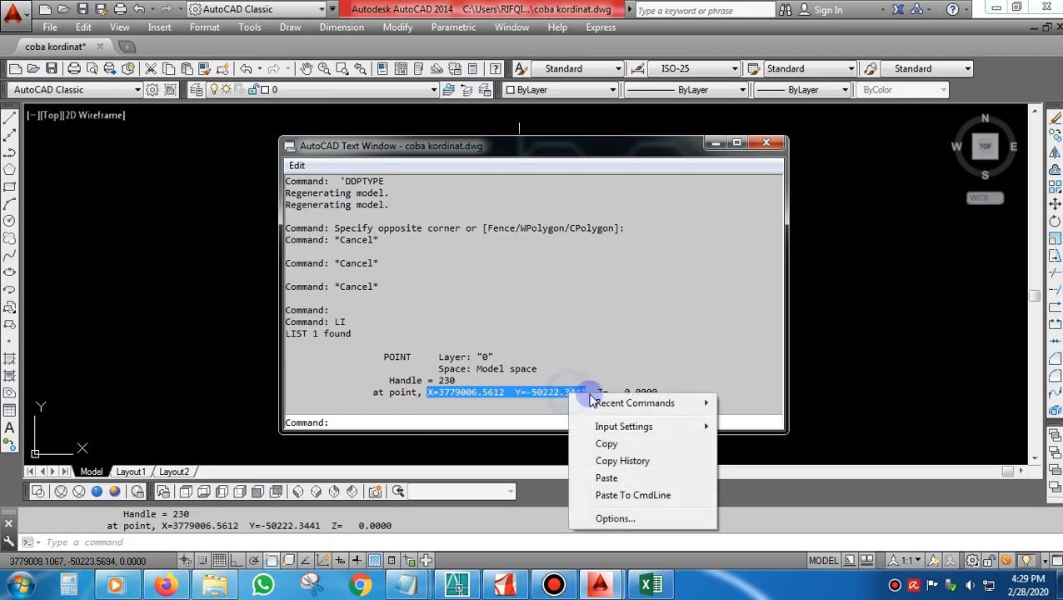
{"action": "left_click", "coordinate": [632, 446]}
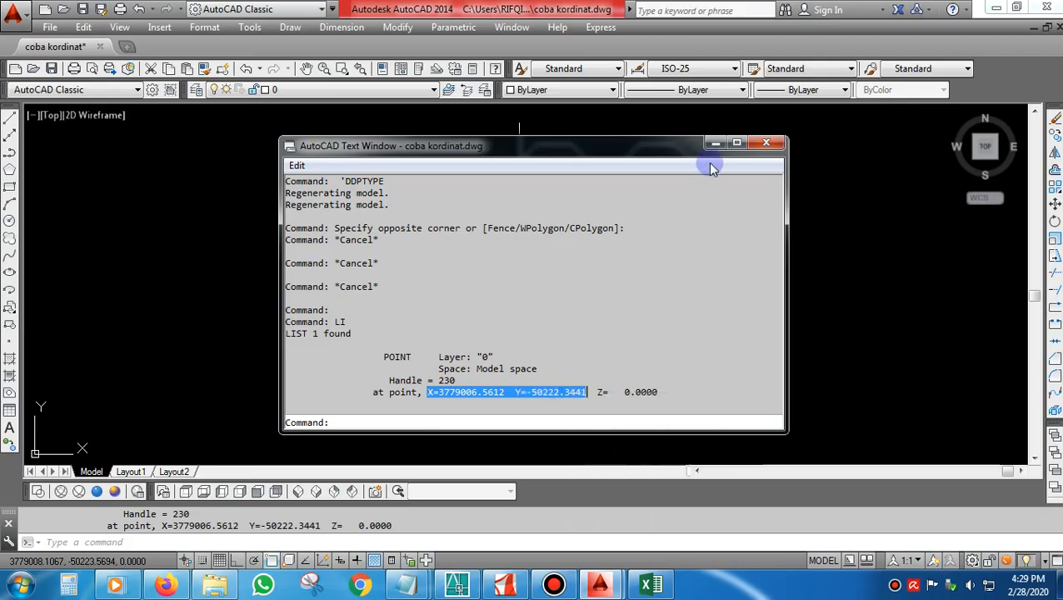
{"action": "left_click", "coordinate": [767, 145]}
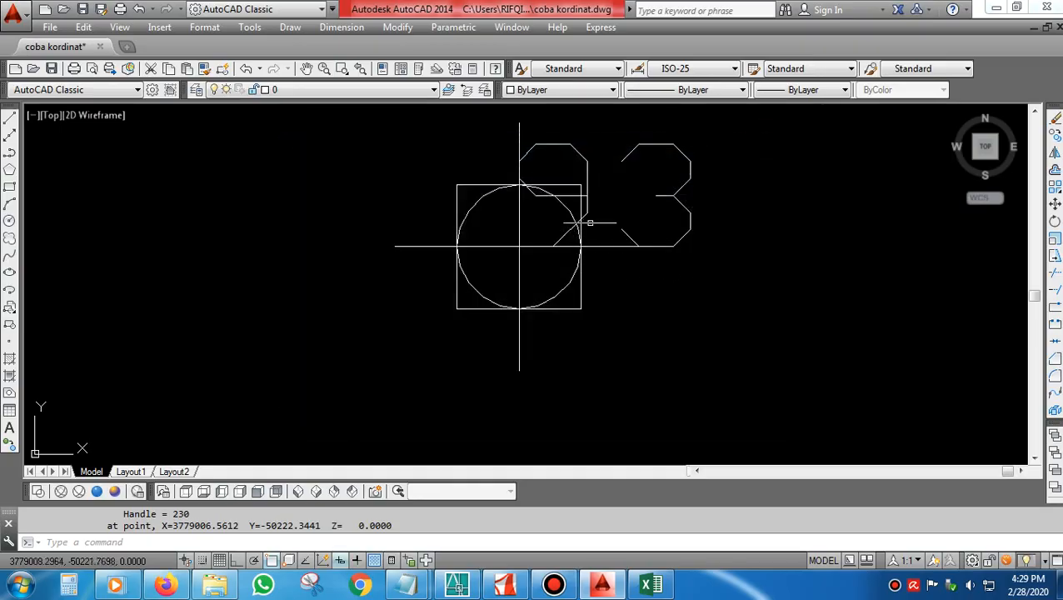
{"action": "left_click", "coordinate": [587, 182]}
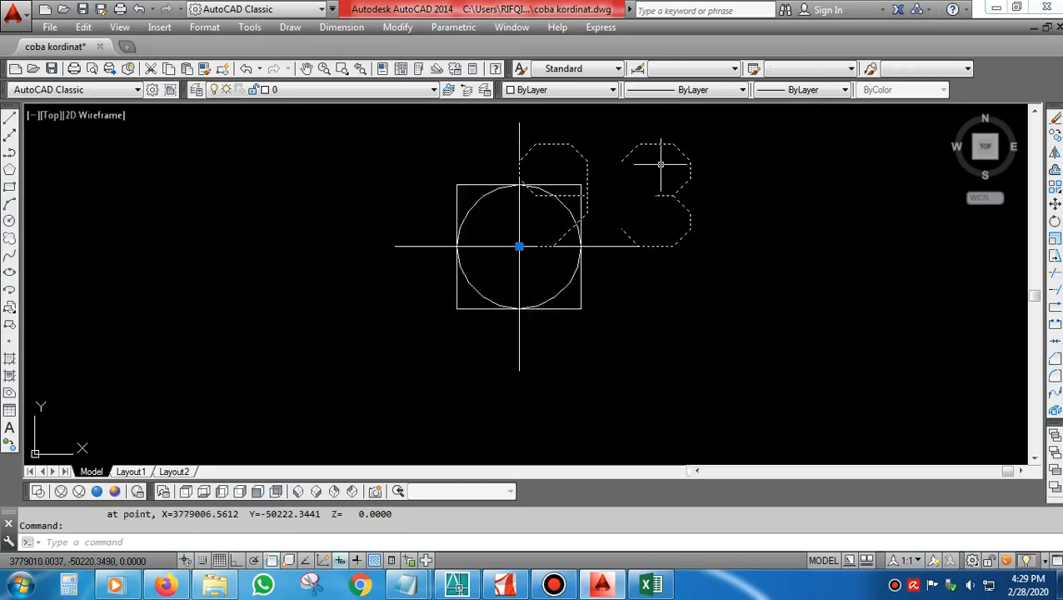
Switch to the KONTUR workbook in Excel and find the row of point 93 in the Summary sheet
{"action": "left_click", "coordinate": [651, 585]}
{"action": "left_click", "coordinate": [349, 335]}
{"action": "scroll", "coordinate": [229, 350], "scroll_direction": "down", "scroll_amount": 14}
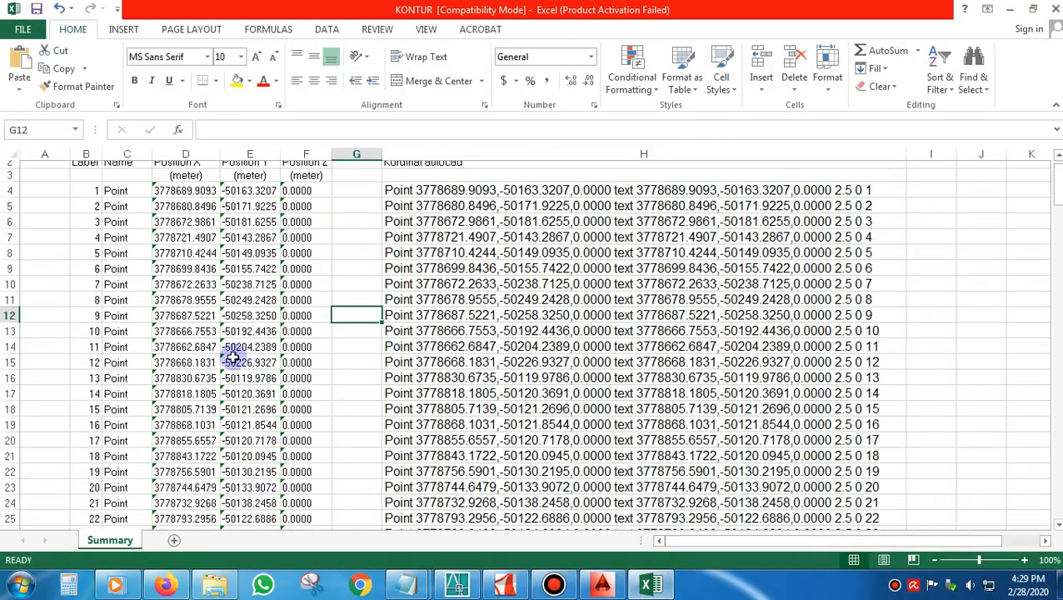
{"action": "scroll", "coordinate": [226, 351], "scroll_direction": "down", "scroll_amount": 3}
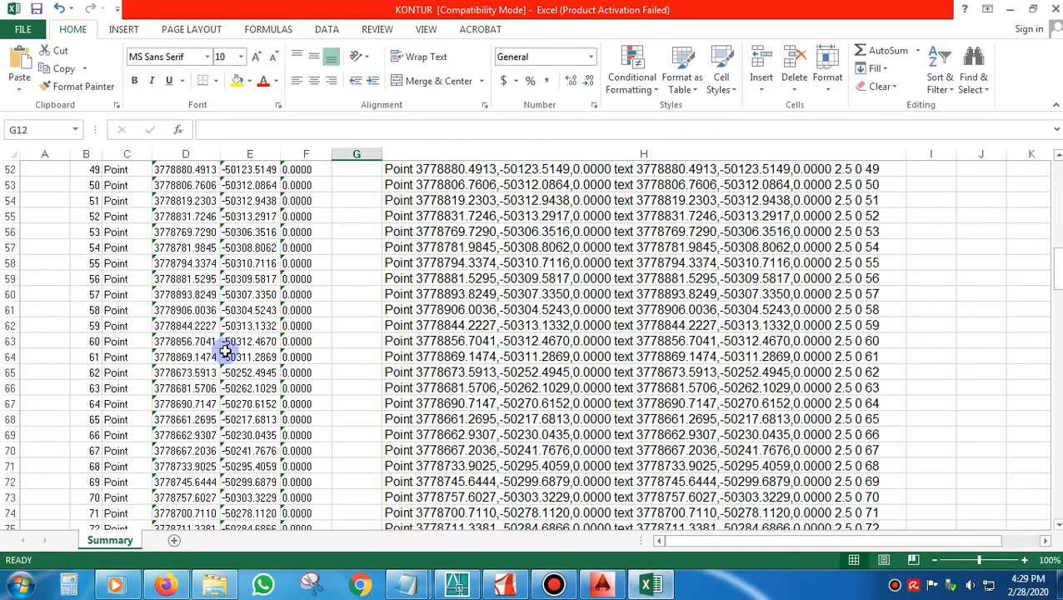
{"action": "scroll", "coordinate": [226, 350], "scroll_direction": "down", "scroll_amount": 5}
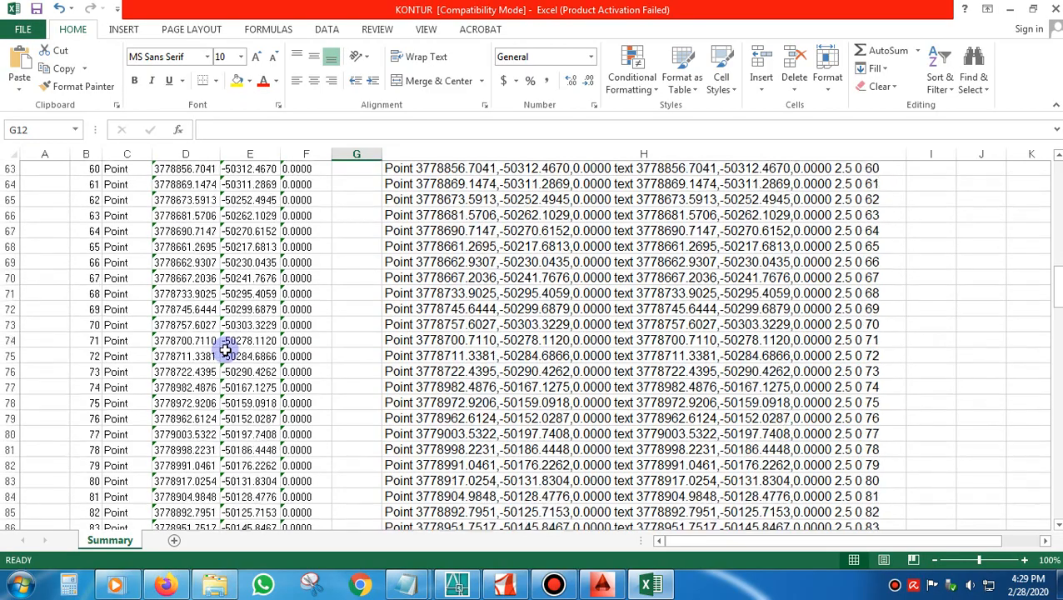
{"action": "scroll", "coordinate": [225, 351], "scroll_direction": "down", "scroll_amount": 3}
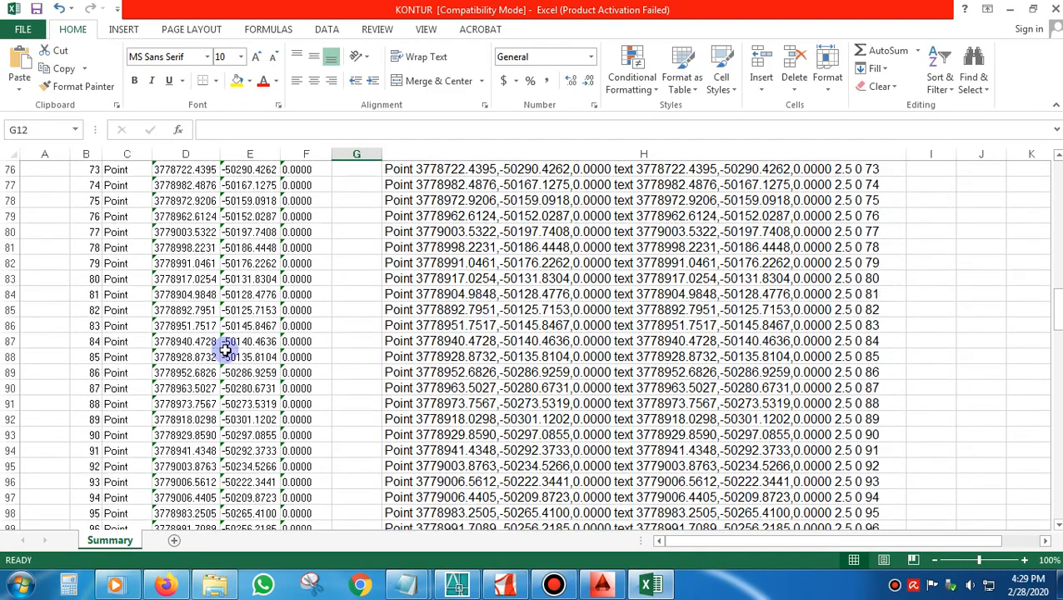
Paste the copied X and Y coordinates into cell A96 beside point 93 and widen column A to fit them
{"action": "left_click", "coordinate": [52, 483]}
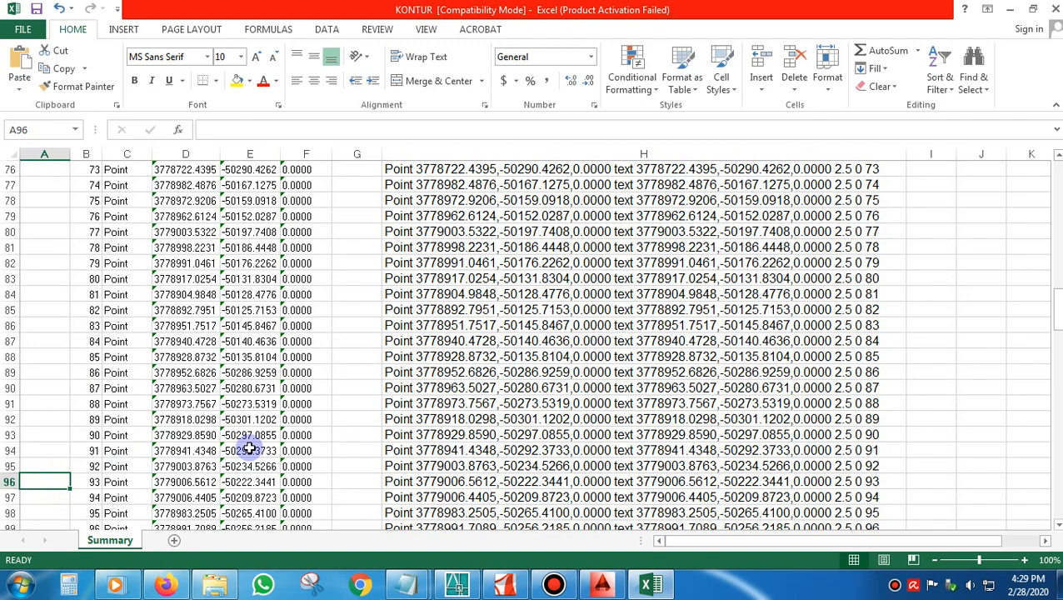
{"action": "right_click", "coordinate": [68, 484]}
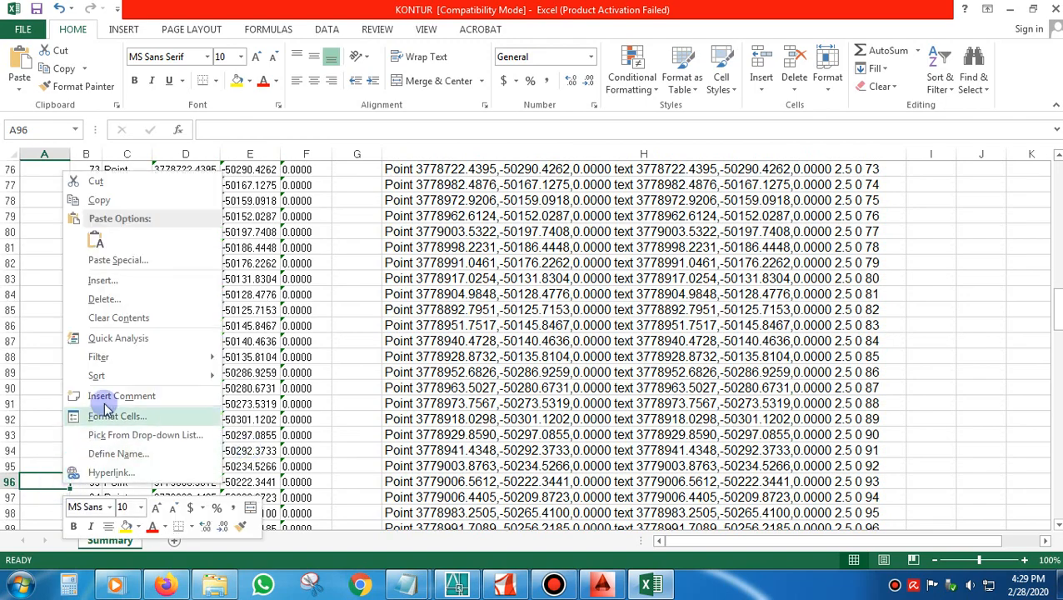
{"action": "left_click", "coordinate": [96, 241]}
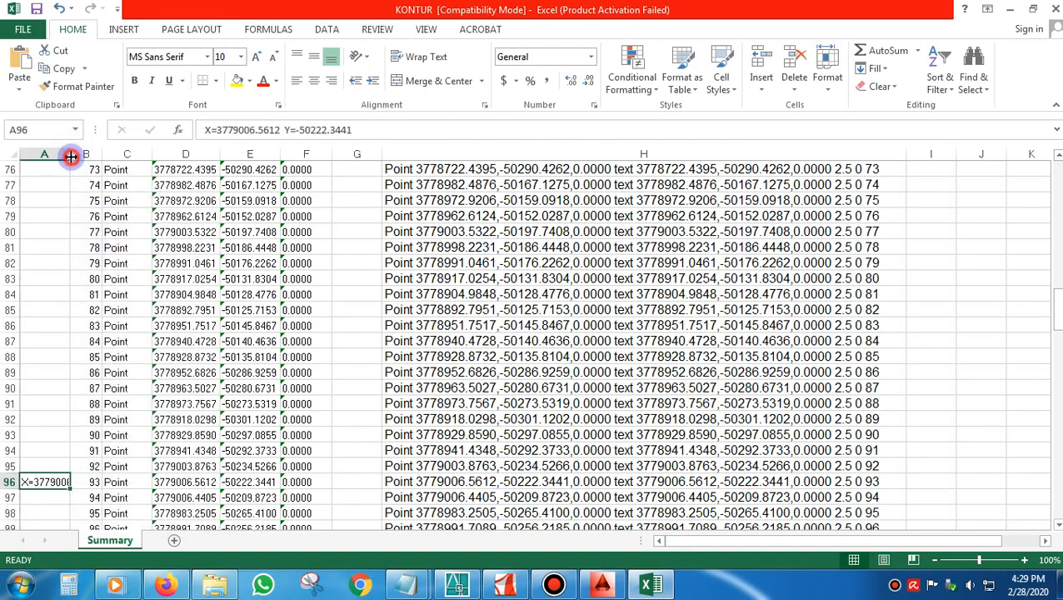
{"action": "double_click", "coordinate": [72, 156]}
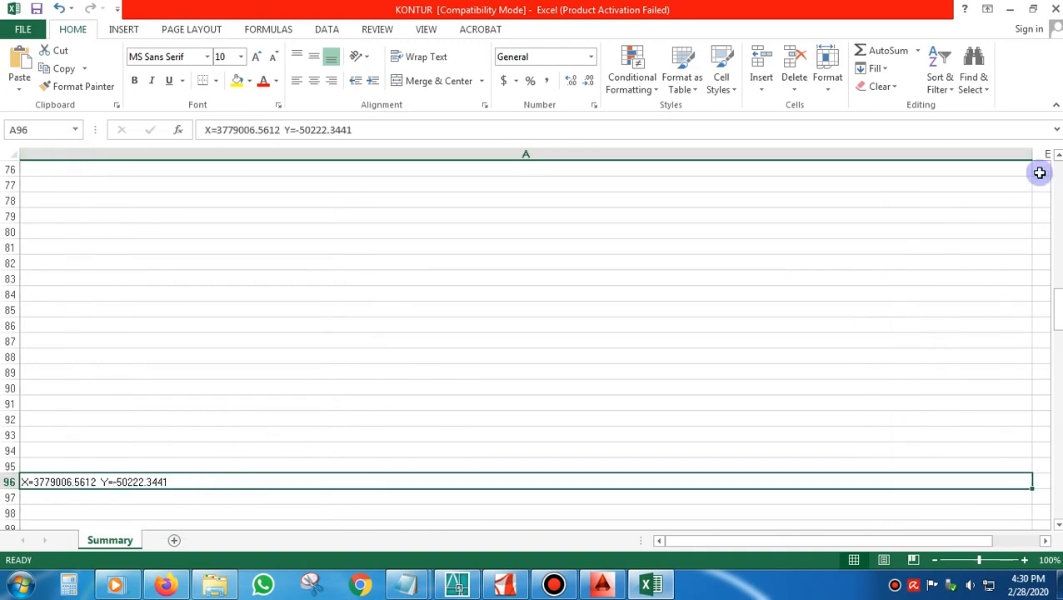
{"action": "left_click_drag", "start_coordinate": [1032, 153], "coordinate": [177, 247]}
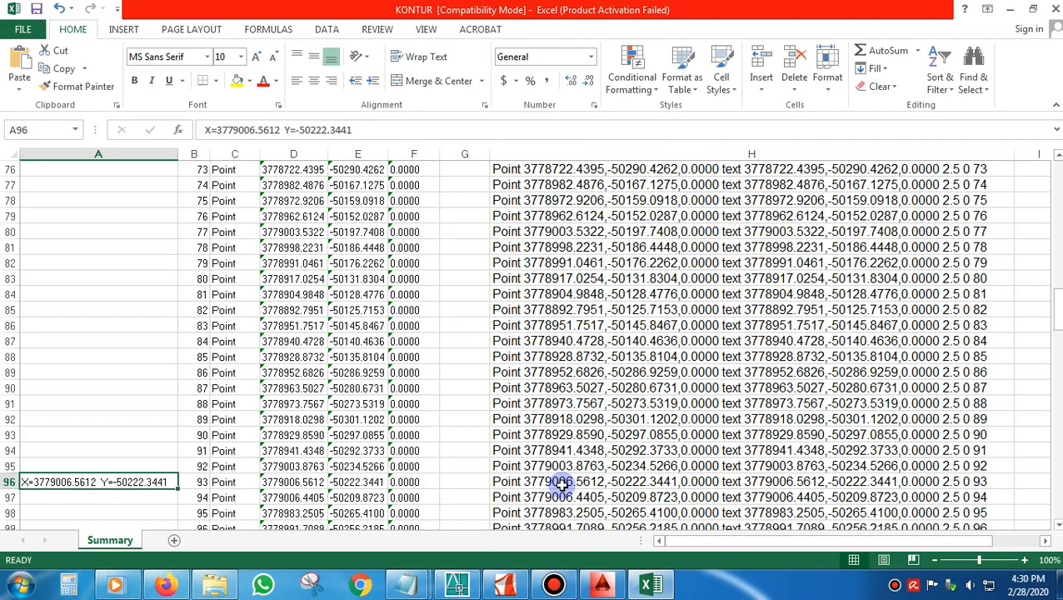
Return to AutoCAD, list point 93 again, copy its X, Y and Z coordinates, and close the text window
{"action": "left_click", "coordinate": [604, 584]}
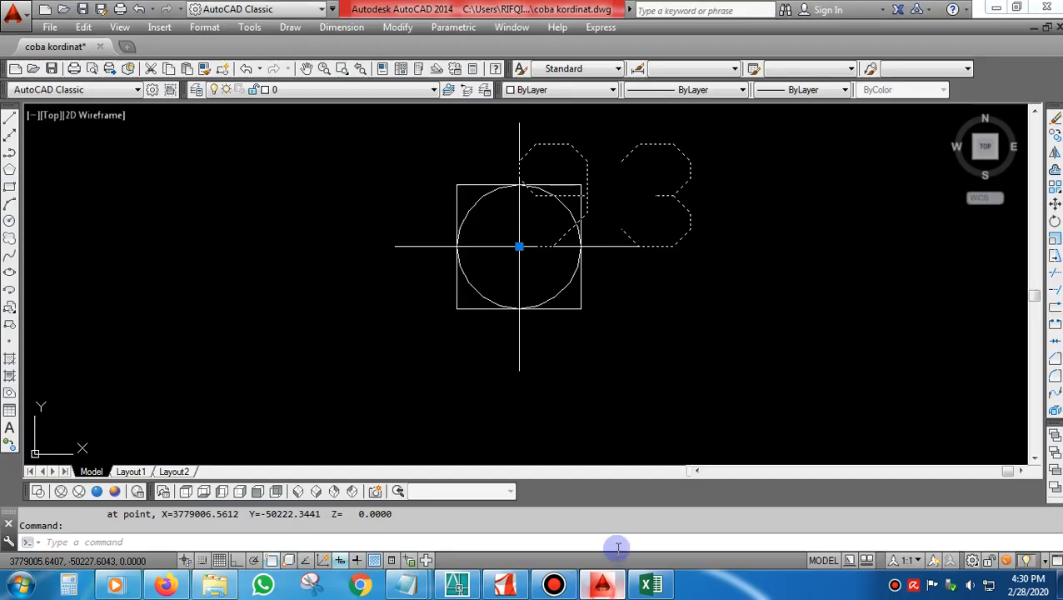
{"action": "key", "text": "Escape"}
{"action": "left_click", "coordinate": [582, 305]}
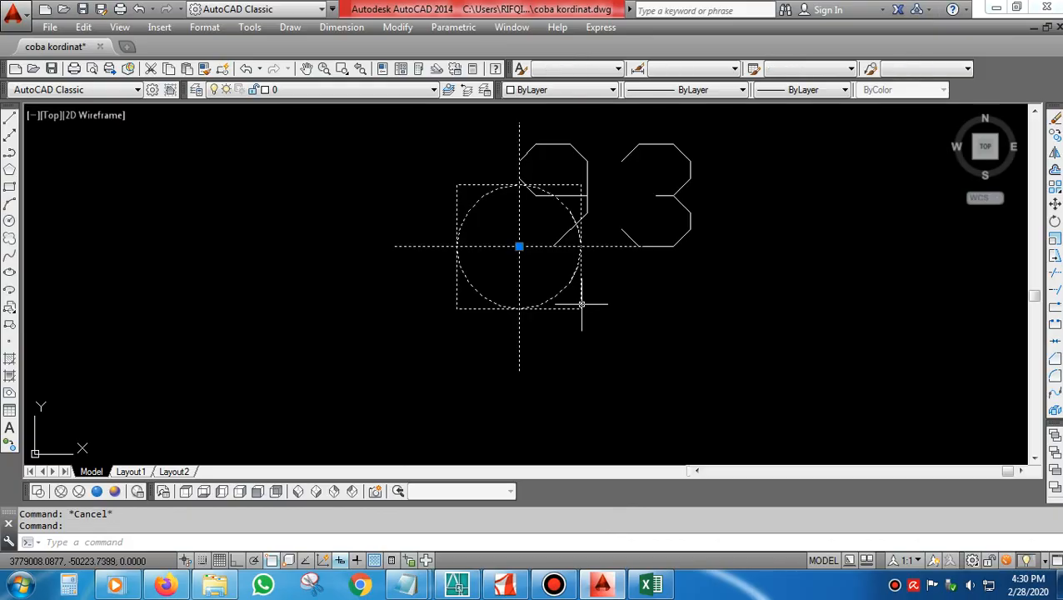
{"action": "type", "text": "LI"}
{"action": "key", "text": "Return"}
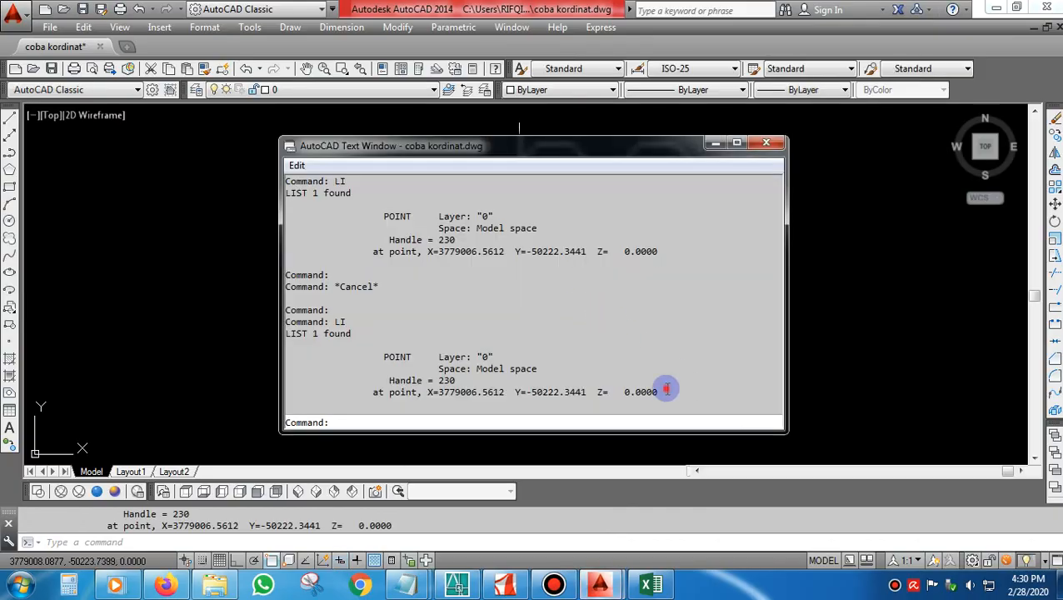
{"action": "left_click_drag", "start_coordinate": [666, 388], "coordinate": [427, 395]}
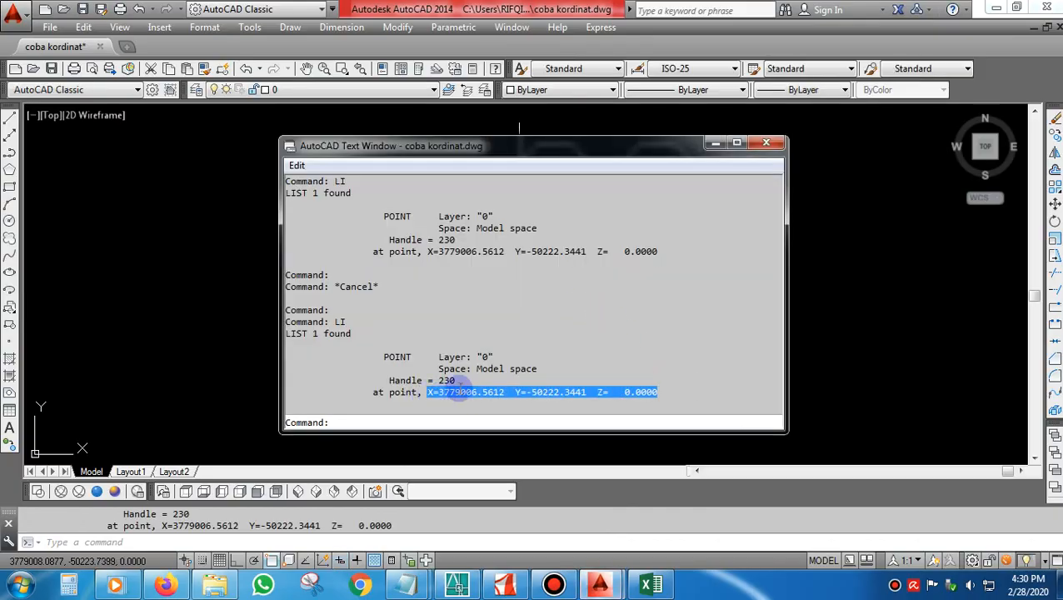
{"action": "left_click", "coordinate": [764, 144]}
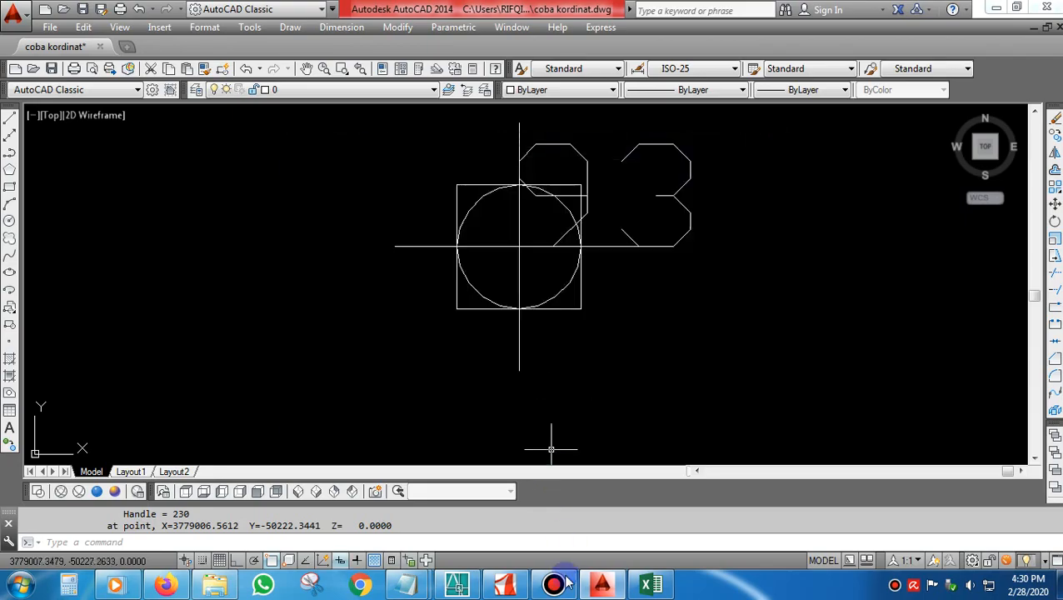
Switch to Excel, replace cell A96 with the copied X, Y and Z coordinates, and widen column A to show them fully
{"action": "left_click", "coordinate": [651, 586]}
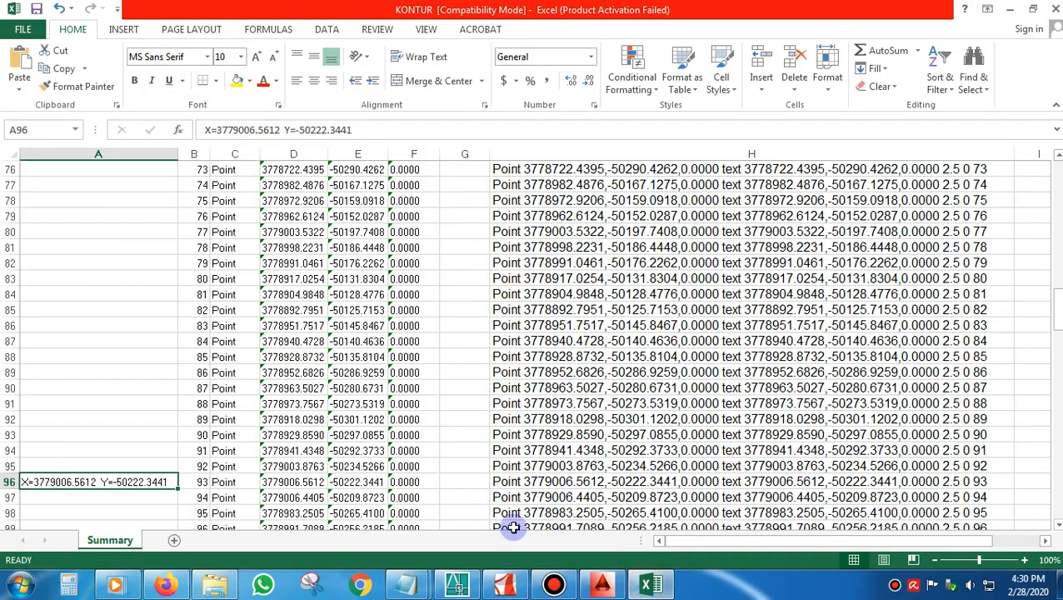
{"action": "right_click", "coordinate": [160, 483]}
{"action": "left_click", "coordinate": [208, 249]}
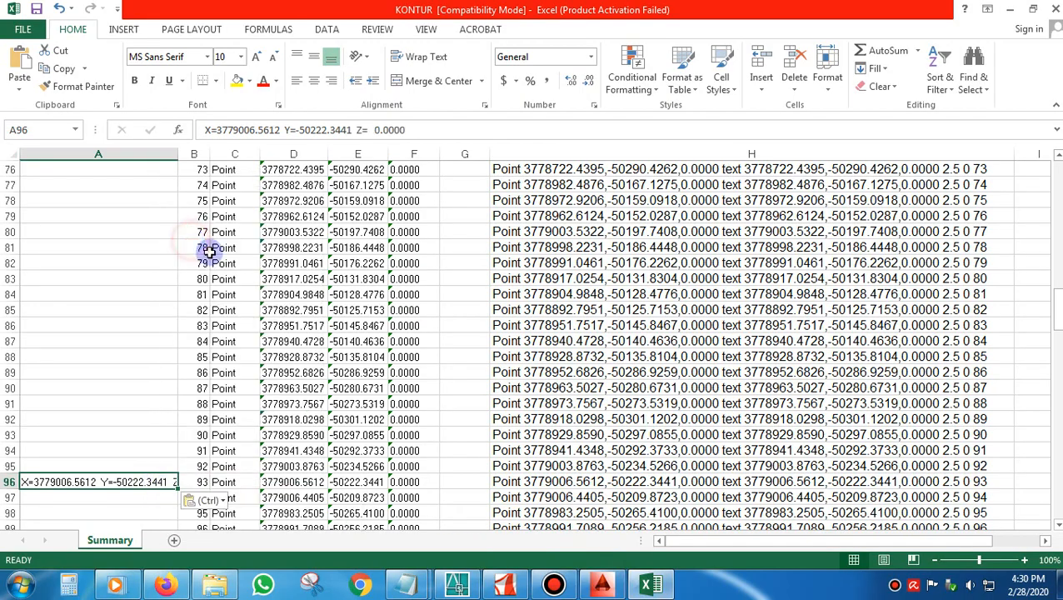
{"action": "left_click_drag", "start_coordinate": [178, 155], "coordinate": [240, 153]}
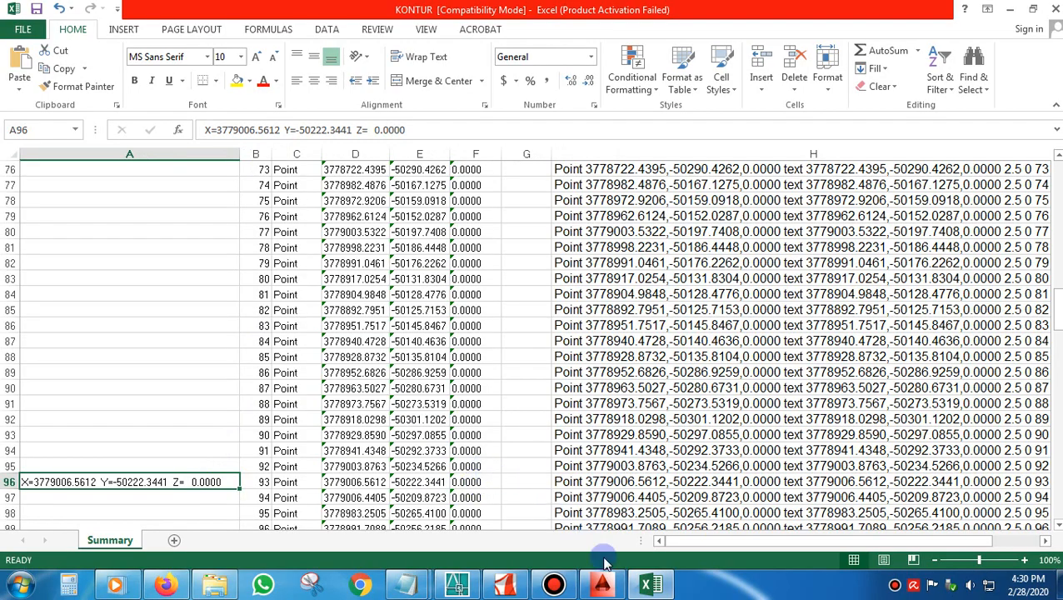
Switch back to AutoCAD and zoom to the drawing's extents to view all the points
{"action": "left_click", "coordinate": [602, 585]}
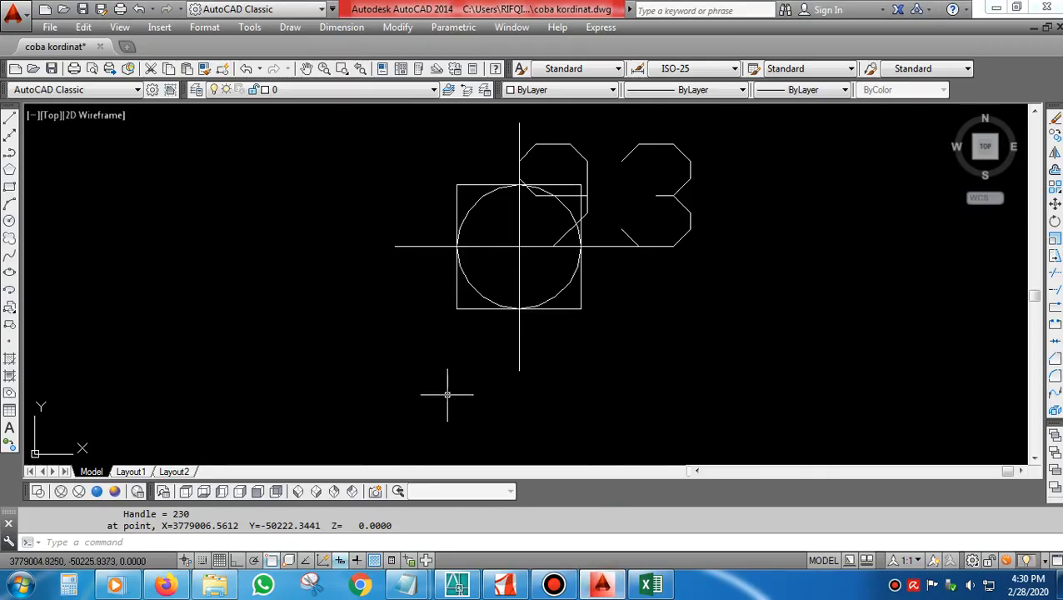
{"action": "type", "text": "z"}
{"action": "key", "text": "Return"}
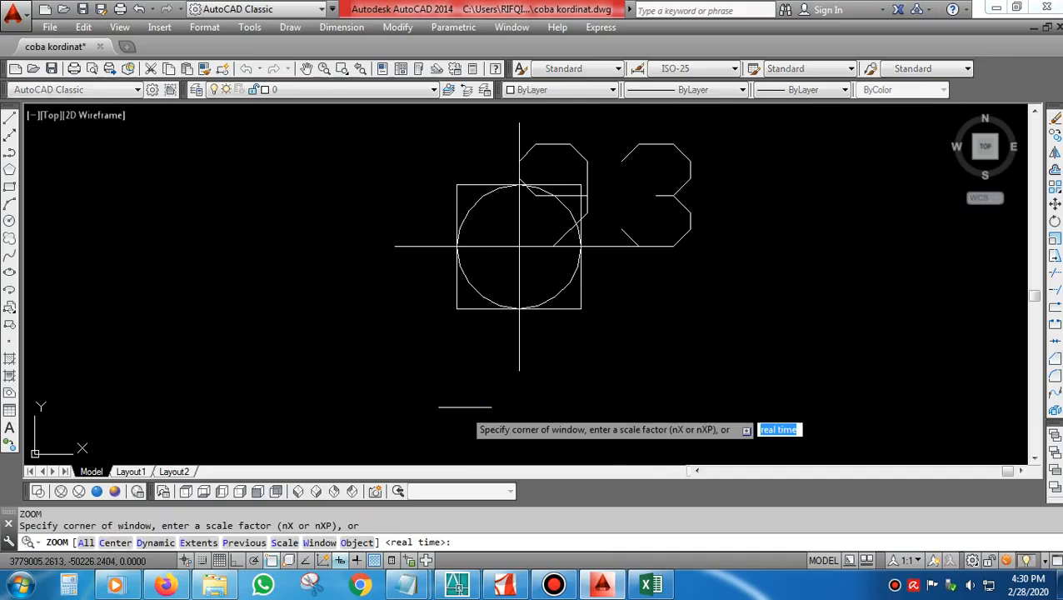
{"action": "type", "text": "e"}
{"action": "key", "text": "Return"}
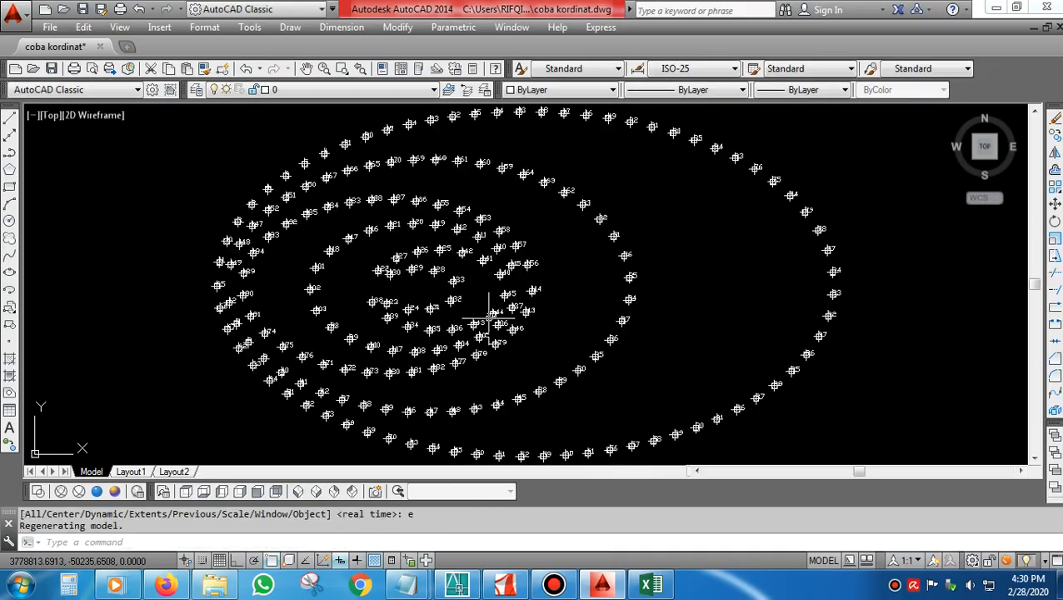
Inspect the points in the left and right side views, regenerate the drawing with REA, and return to the top view
{"action": "left_click", "coordinate": [222, 493]}
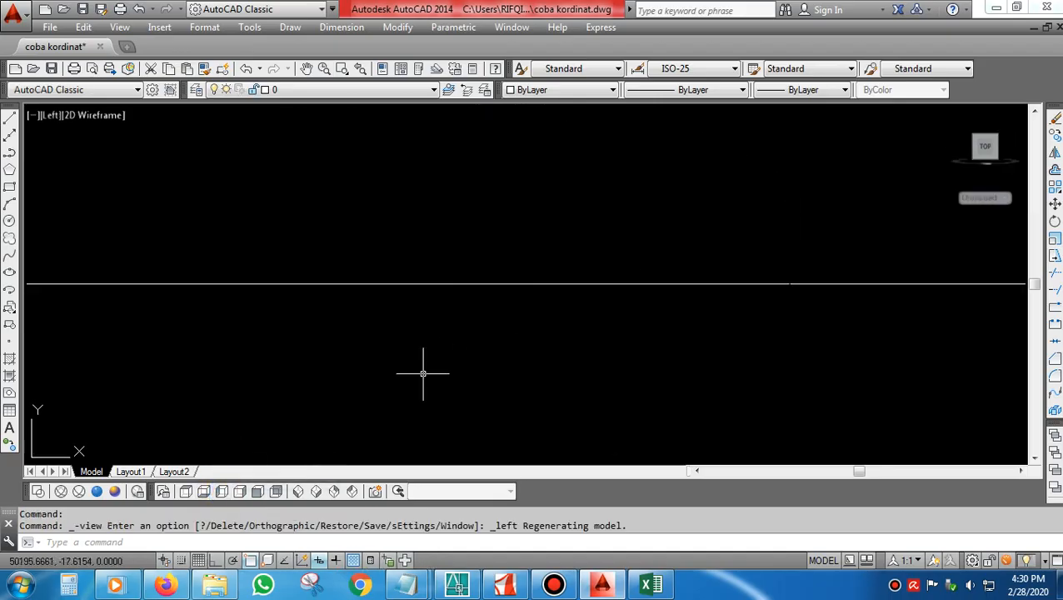
{"action": "left_click", "coordinate": [240, 493]}
{"action": "type", "text": "z"}
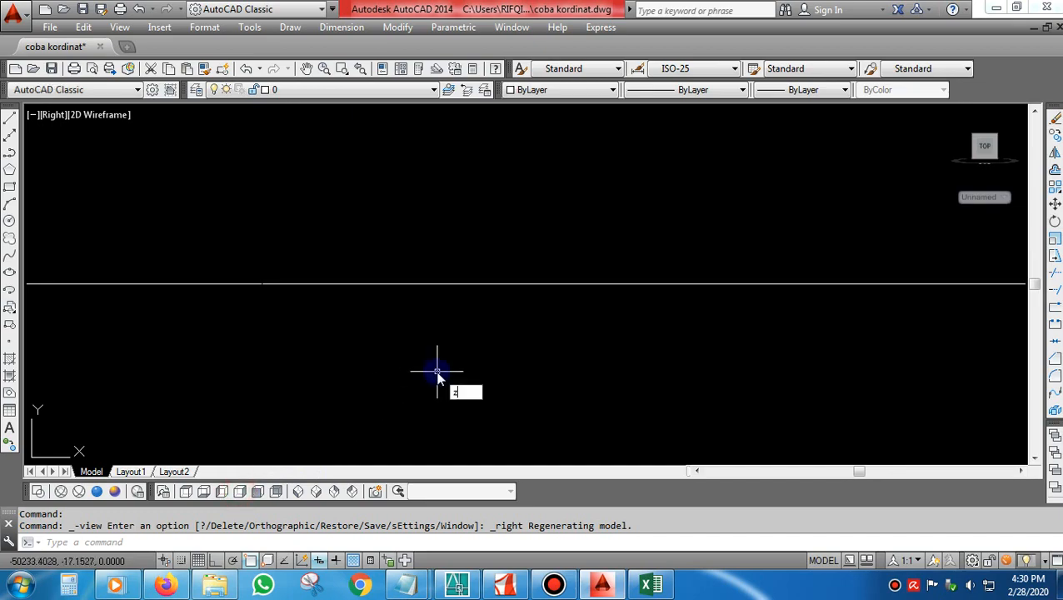
{"action": "key", "text": "Return"}
{"action": "type", "text": "e"}
{"action": "key", "text": "Return"}
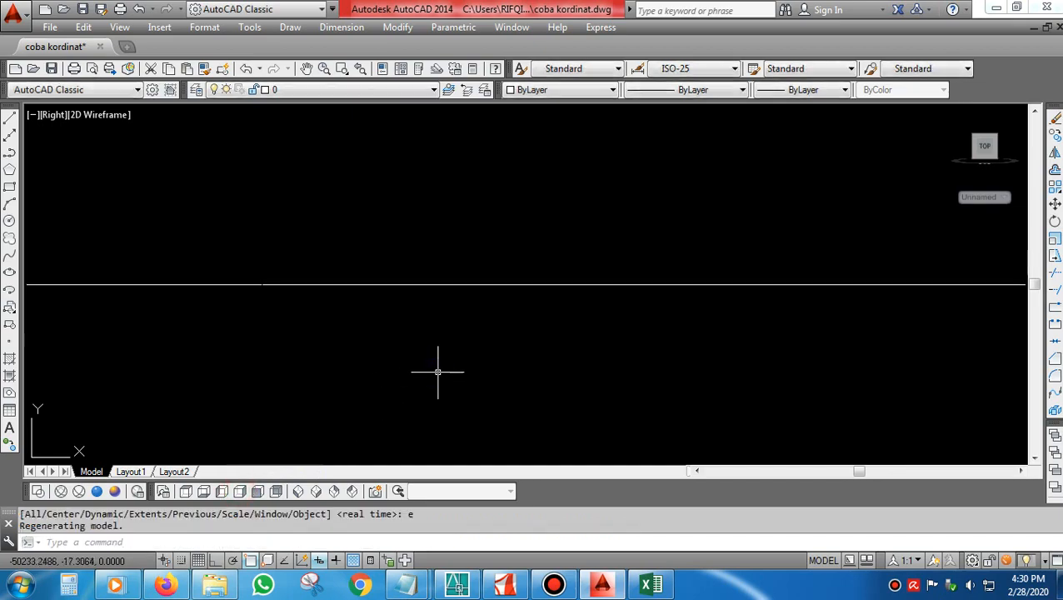
{"action": "scroll", "coordinate": [442, 315], "scroll_direction": "down", "scroll_amount": 2}
{"action": "type", "text": "r"}
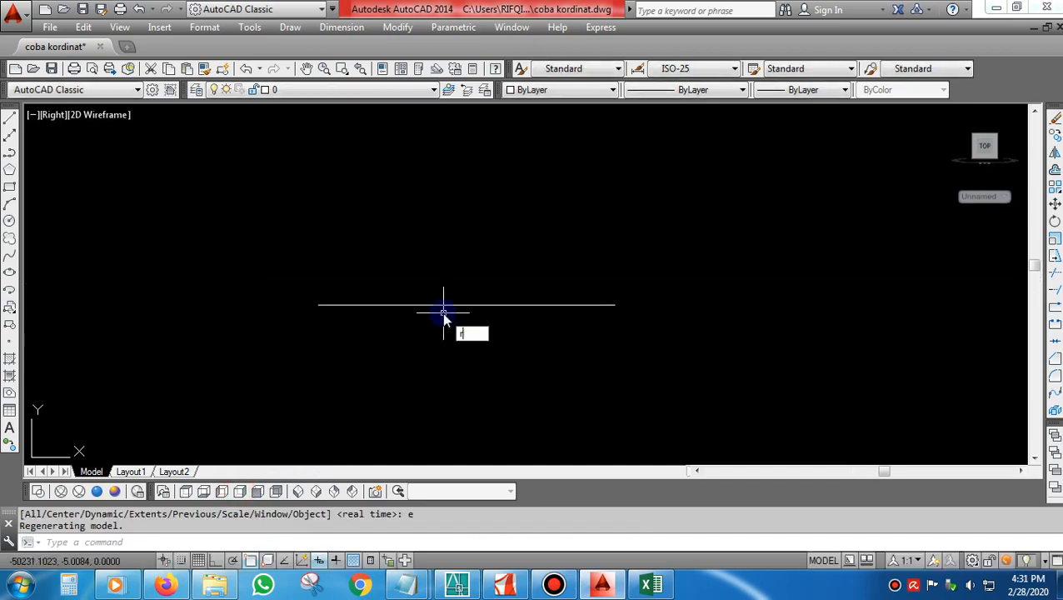
{"action": "type", "text": "ea"}
{"action": "key", "text": "Return"}
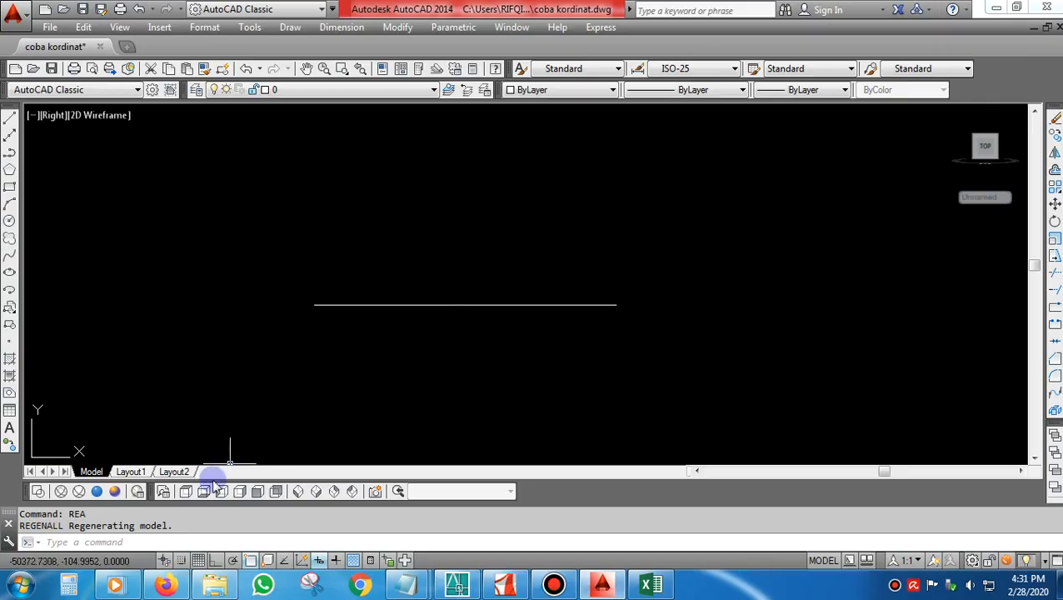
{"action": "left_click", "coordinate": [186, 493]}
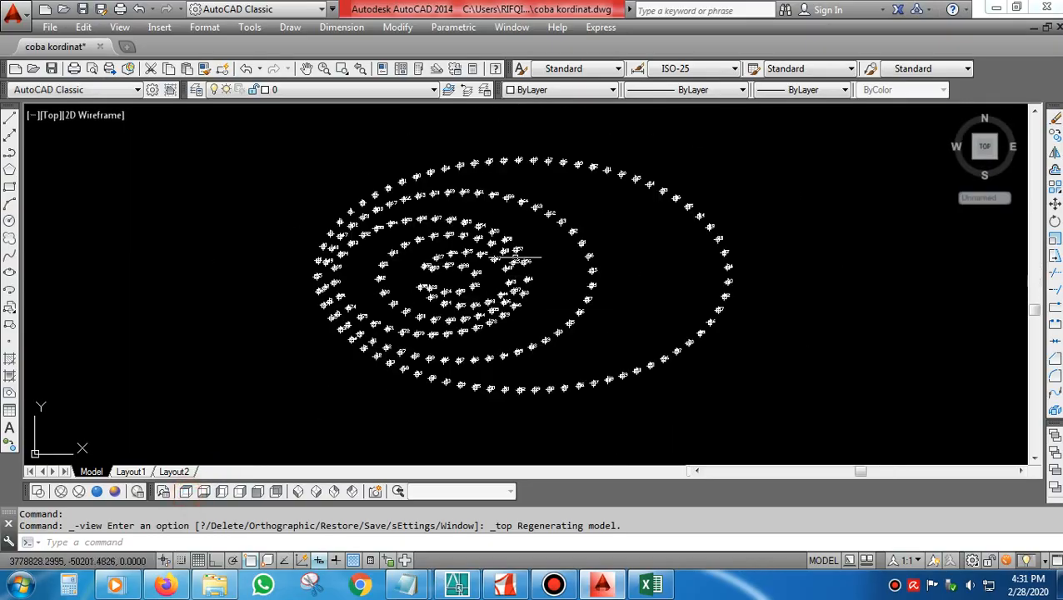
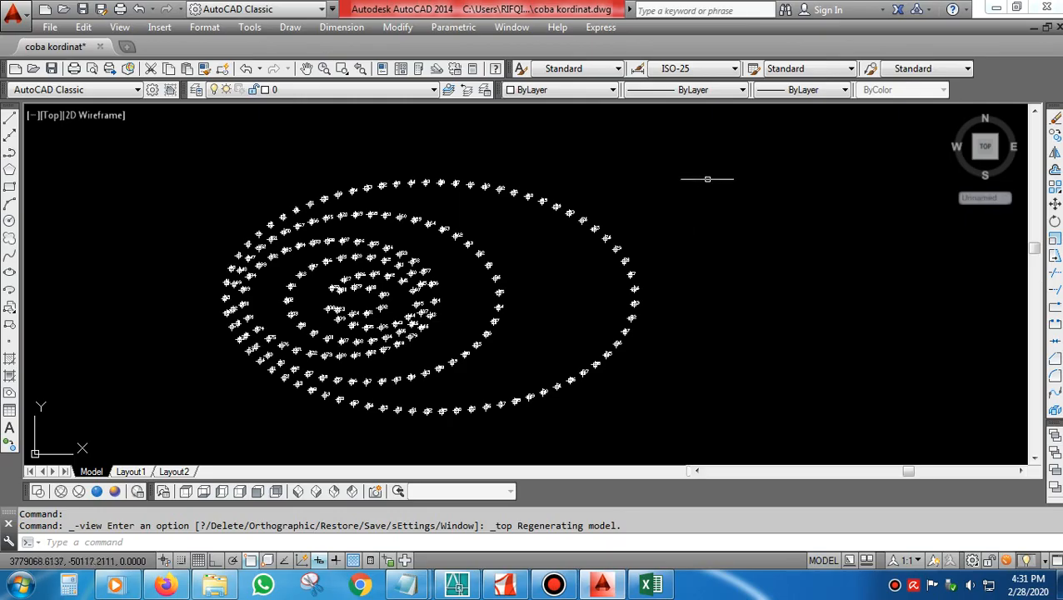
Close the coba kordinat drawing with its changes saved and start a new drawing from the acadiso template
{"action": "left_click", "coordinate": [100, 47]}
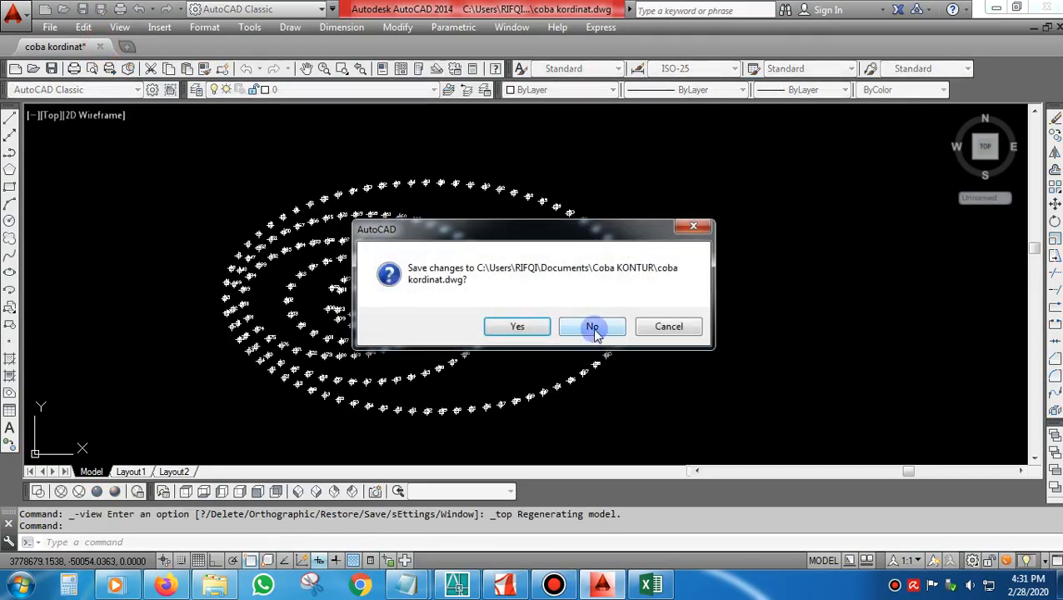
{"action": "left_click", "coordinate": [532, 331]}
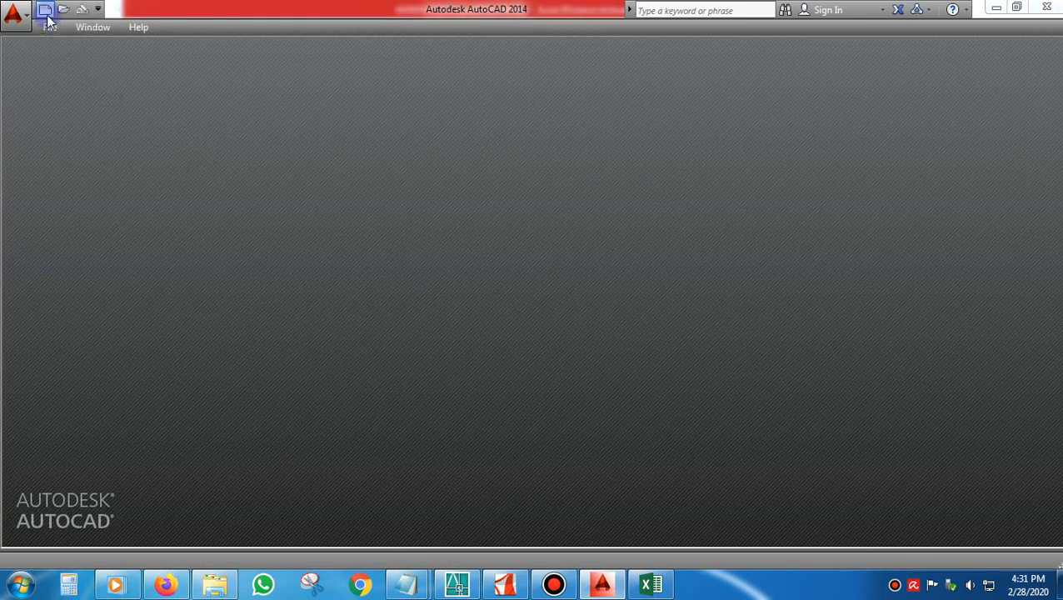
{"action": "left_click", "coordinate": [45, 9]}
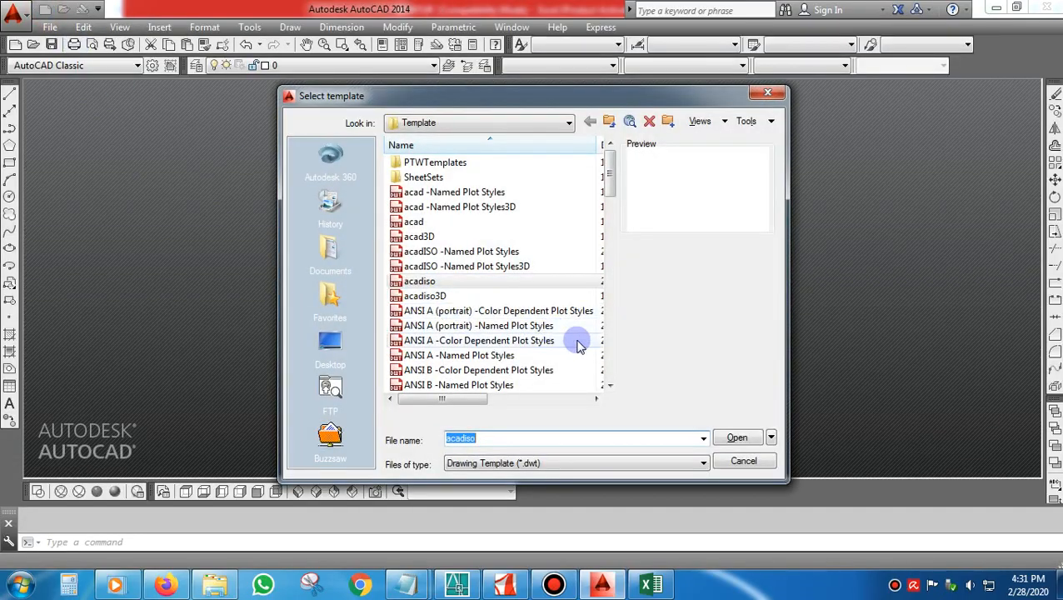
{"action": "double_click", "coordinate": [538, 281]}
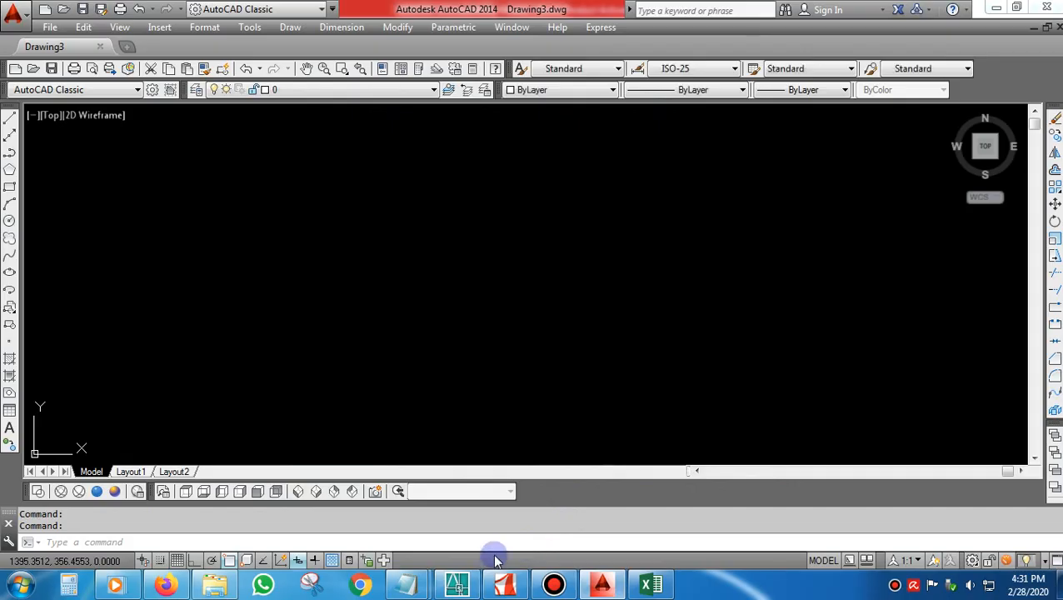
Switch through Excel to the Coba point note in Notepad, append "OK.....SEKARANG KITA COBA DENGAN NILAI Z NYA DI MASUKKAN." and return to the KONTUR workbook
{"action": "mouse_move", "coordinate": [664, 592]}
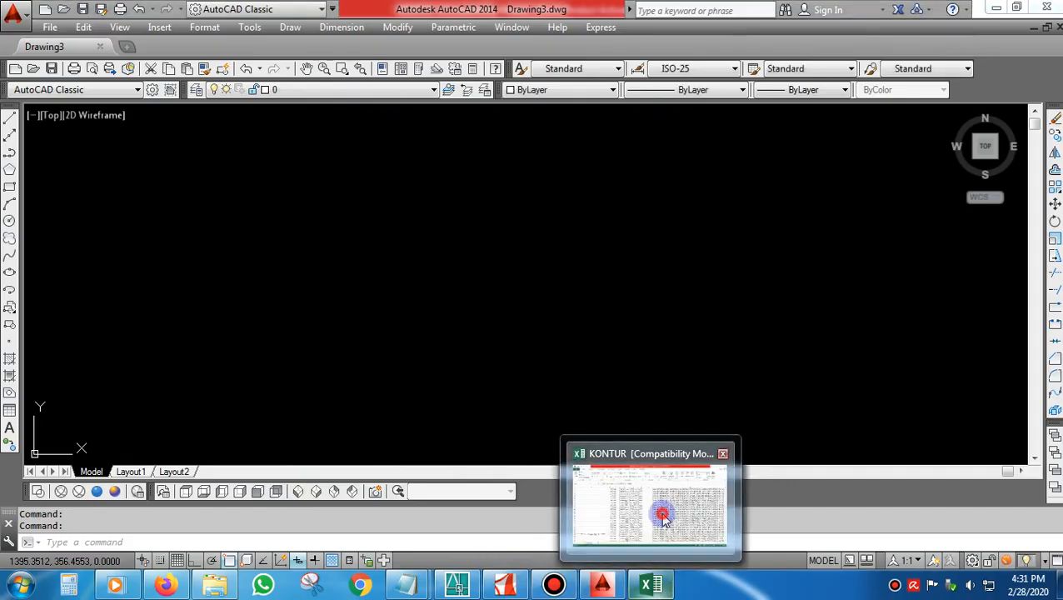
{"action": "left_click", "coordinate": [616, 494]}
{"action": "mouse_move", "coordinate": [408, 588]}
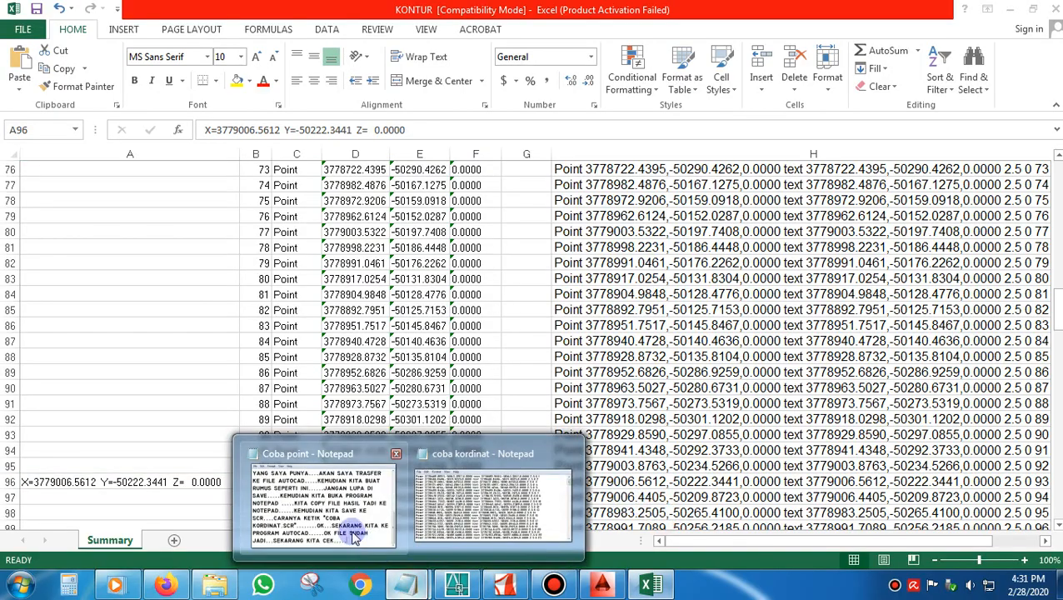
{"action": "left_click", "coordinate": [379, 504]}
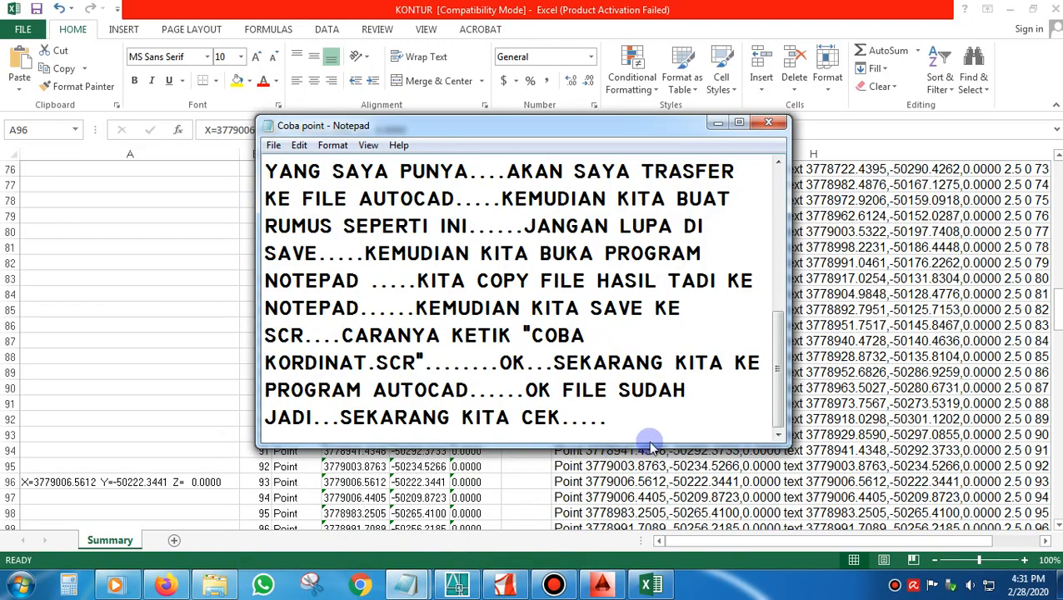
{"action": "type", "text": "OK.....SEKA"}
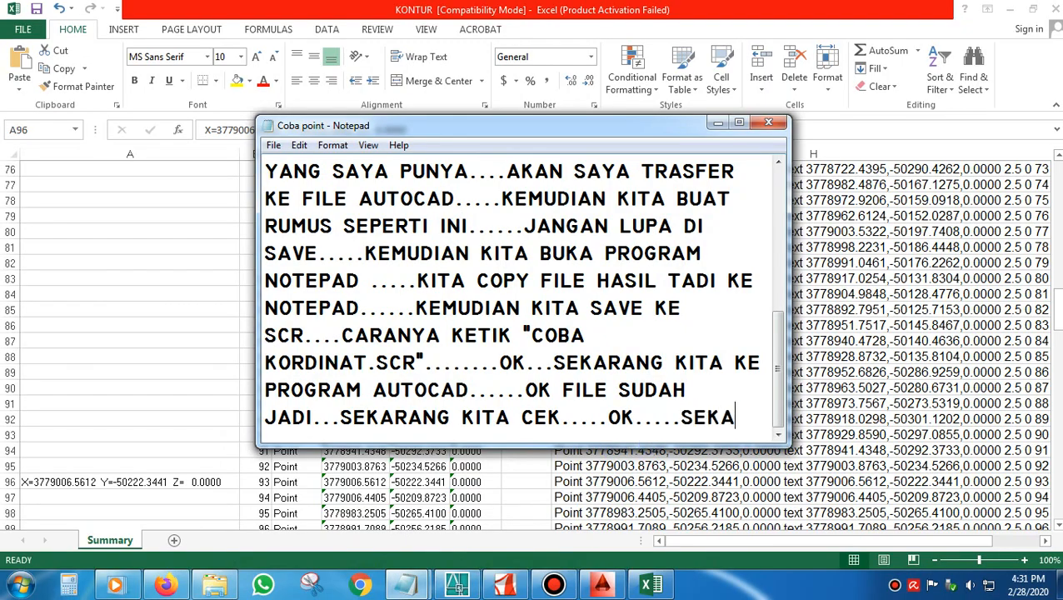
{"action": "type", "text": "RANG KITA COBA DENGA"}
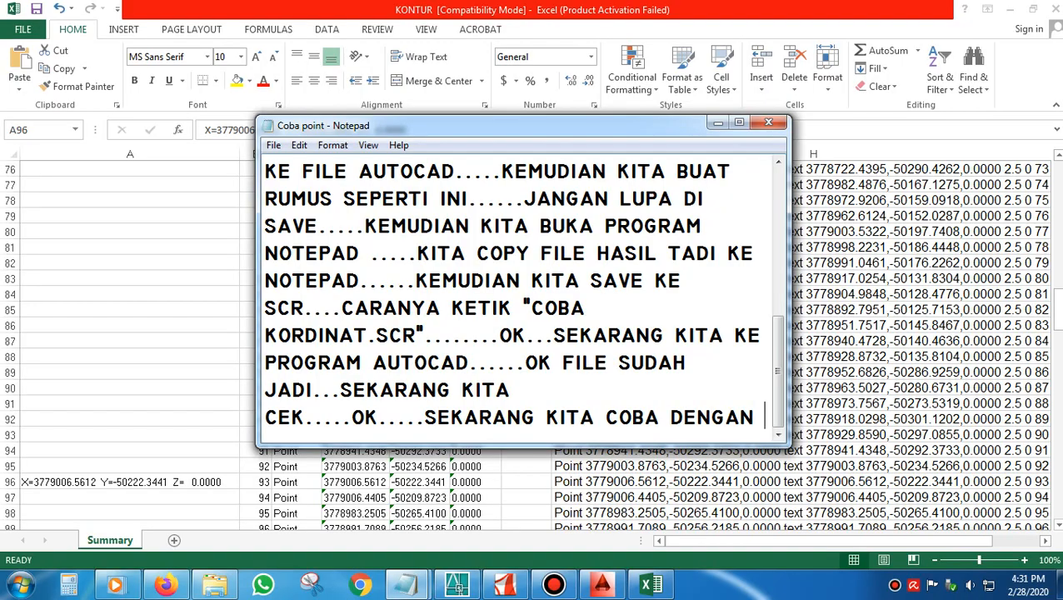
{"action": "type", "text": "NILAI Z NYA DI MASUKKA"}
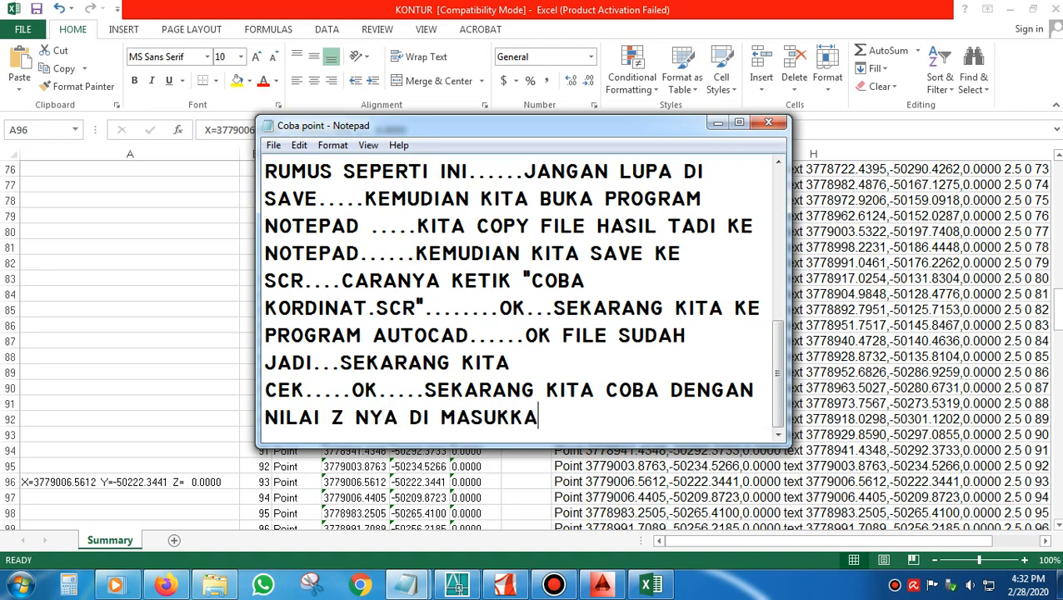
{"action": "type", "text": "...."}
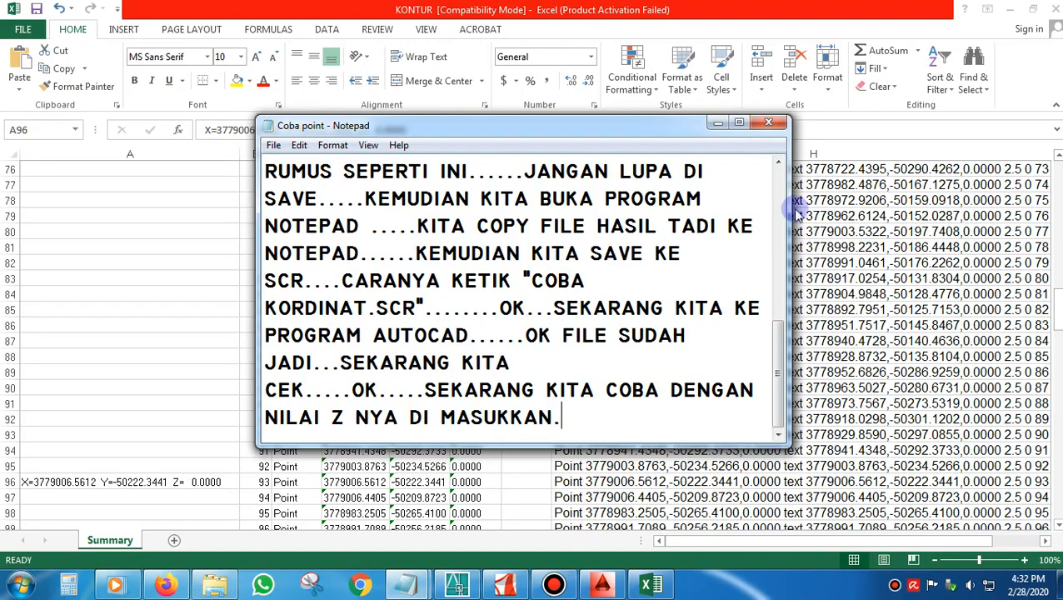
{"action": "left_click", "coordinate": [717, 123]}
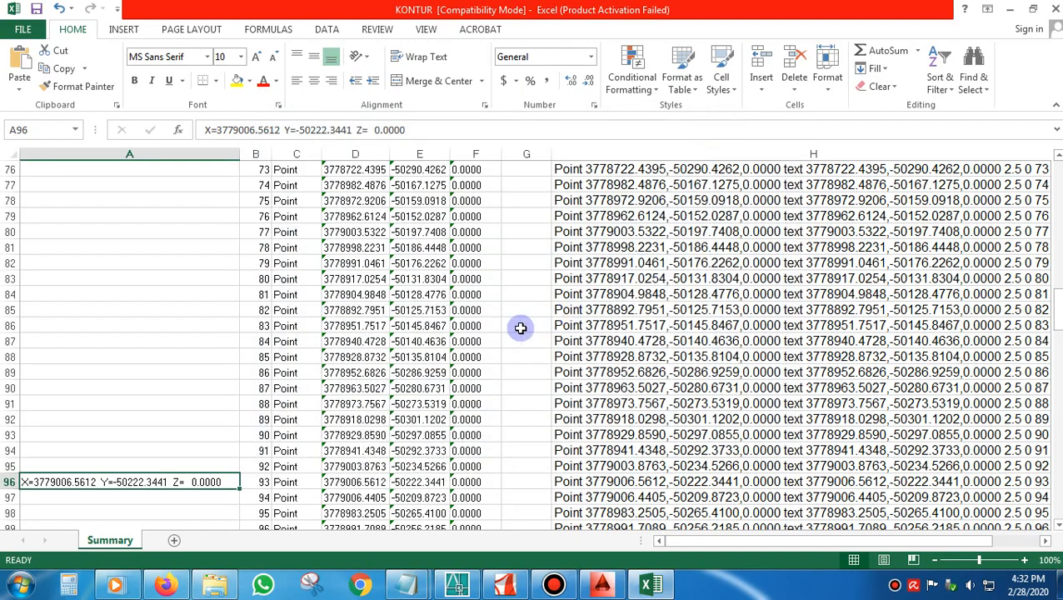
Set the Position Z of point 1 in cell F4 to 5 and give the cell the Number format
{"action": "scroll", "coordinate": [518, 316], "scroll_direction": "up", "scroll_amount": 18}
{"action": "scroll", "coordinate": [518, 316], "scroll_direction": "up", "scroll_amount": 7}
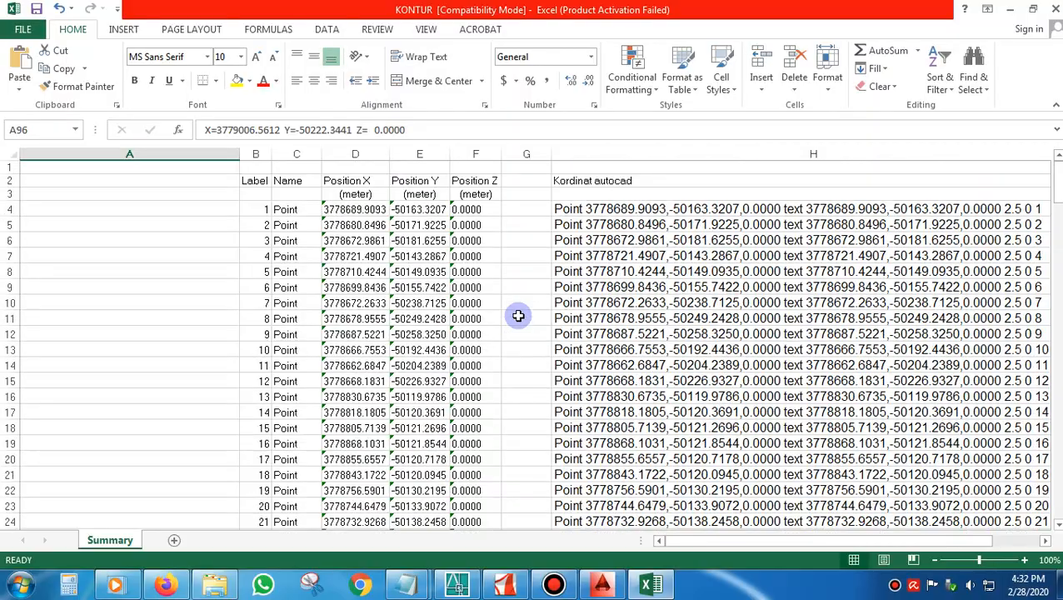
{"action": "left_click", "coordinate": [481, 210]}
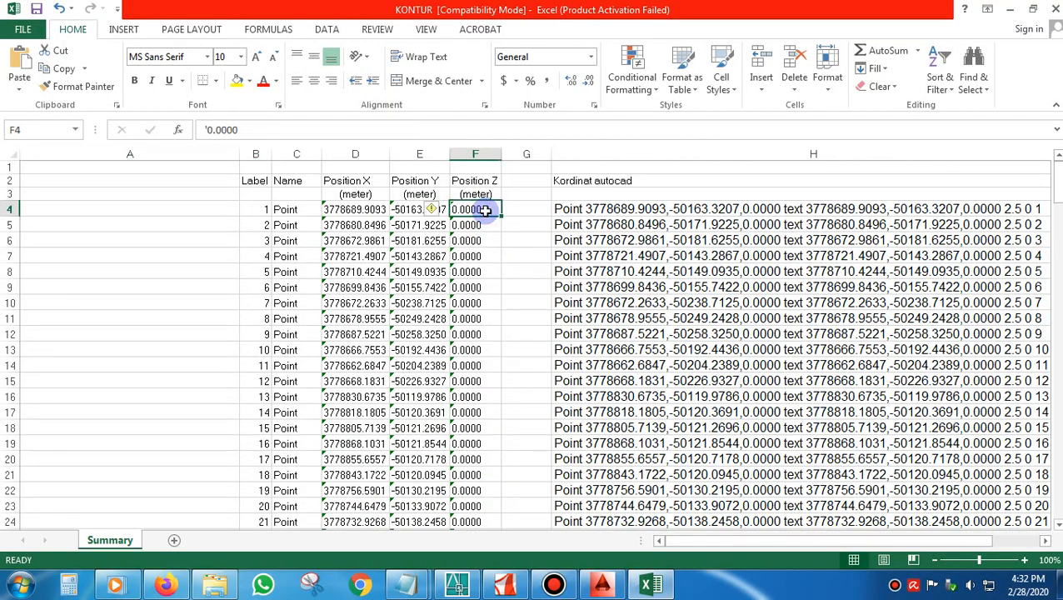
{"action": "type", "text": "5"}
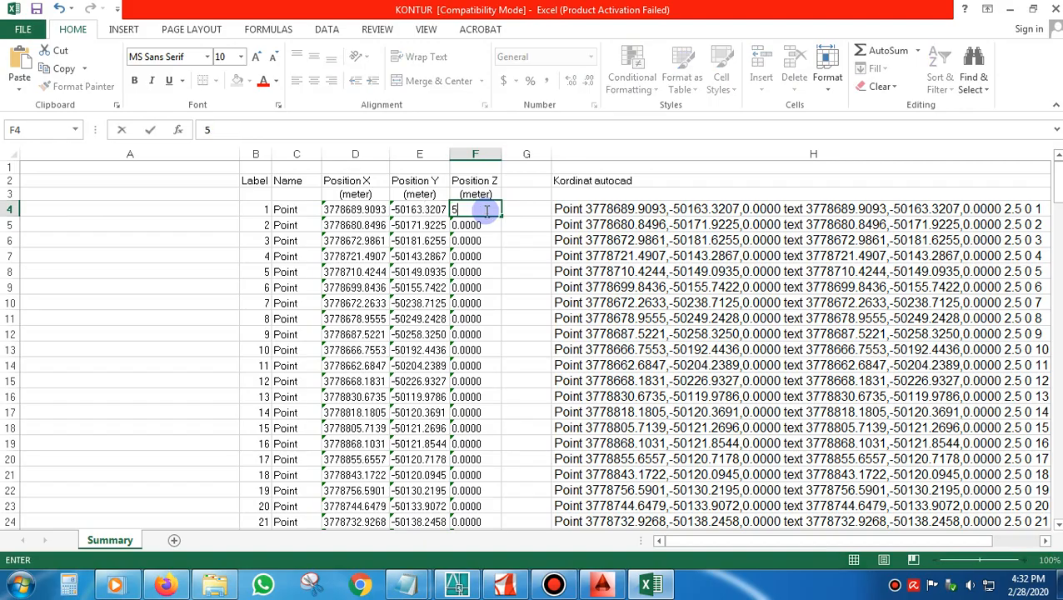
{"action": "key", "text": "Return"}
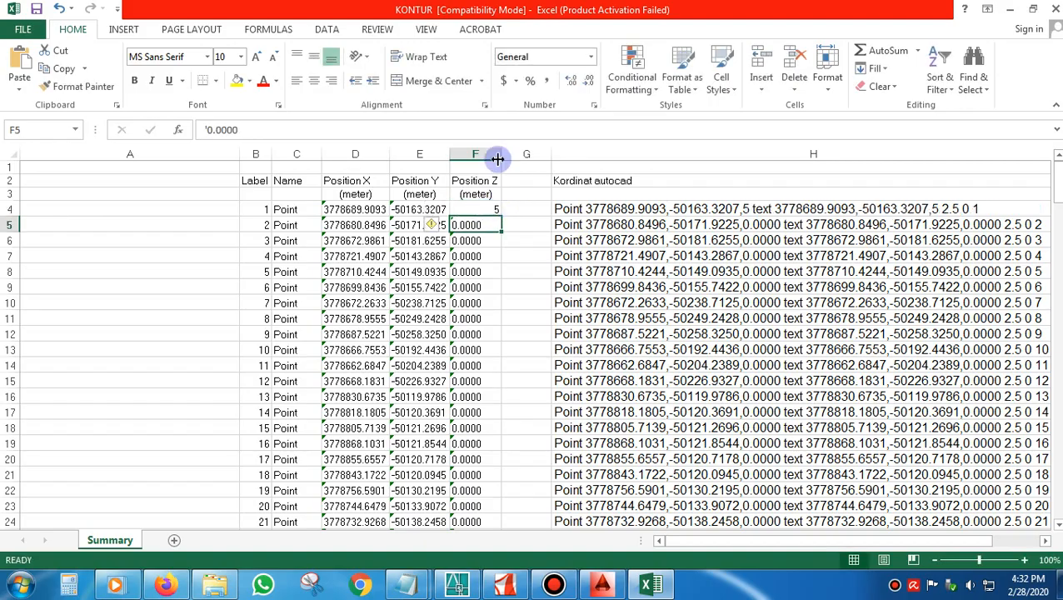
{"action": "left_click", "coordinate": [492, 208]}
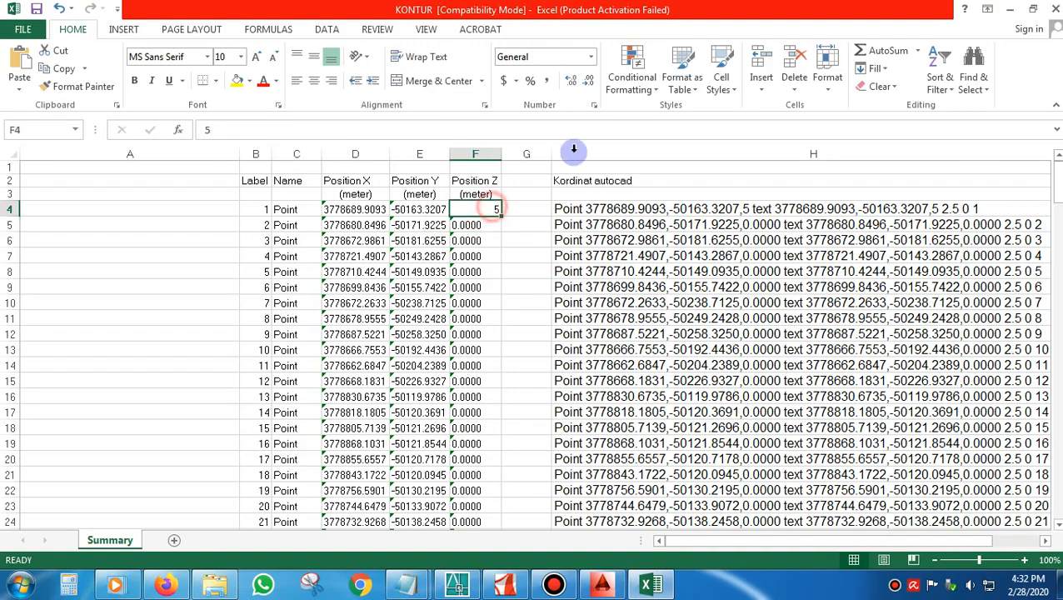
{"action": "left_click", "coordinate": [548, 80]}
{"action": "left_click", "coordinate": [590, 56]}
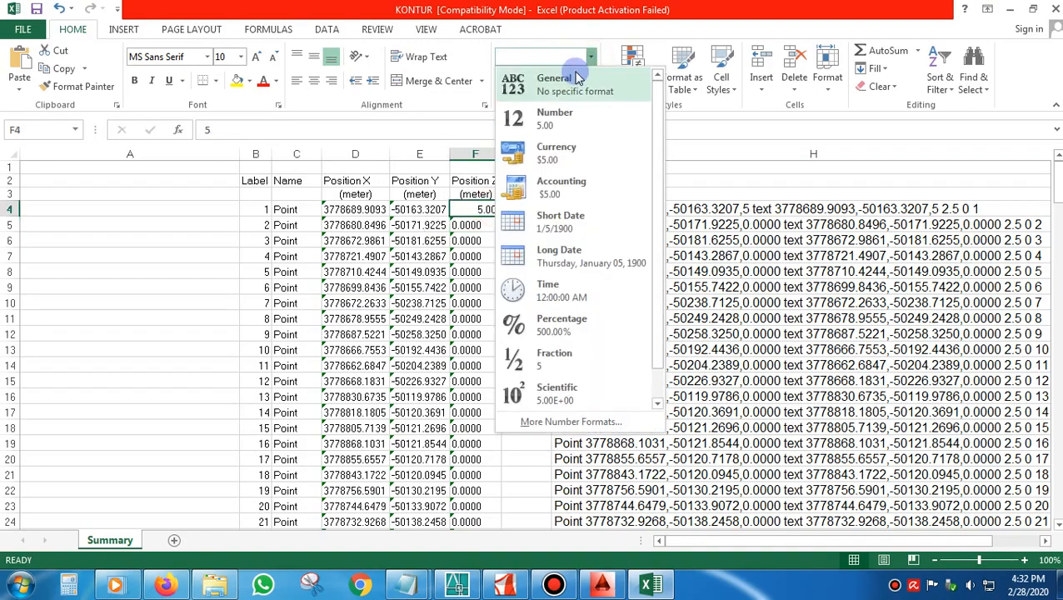
{"action": "left_click", "coordinate": [572, 118]}
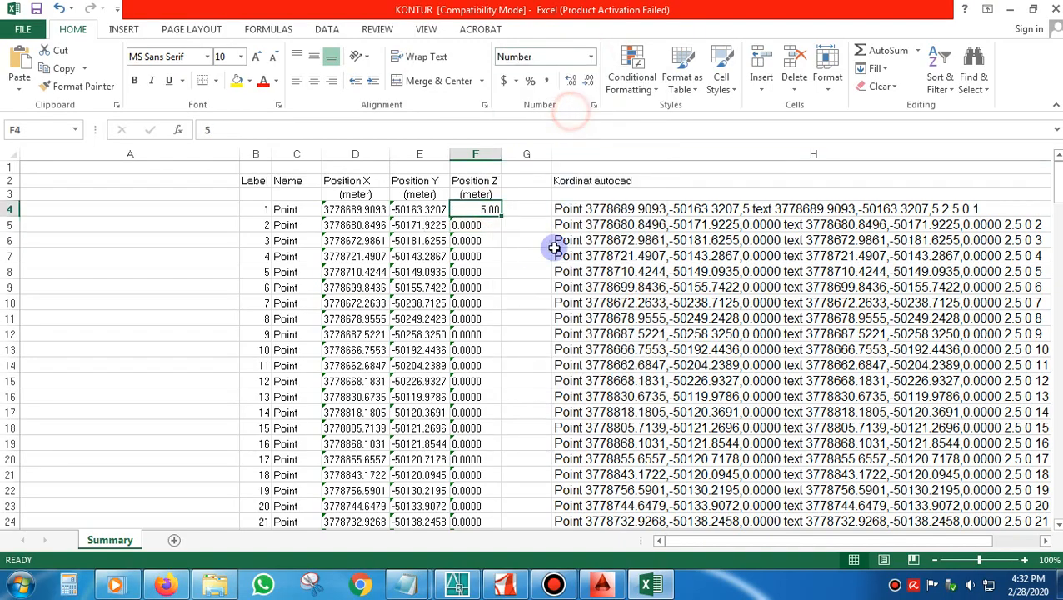
Copy cell F4 with its number format into F5, the Position Z of point 2
{"action": "left_click", "coordinate": [490, 224]}
{"action": "left_click", "coordinate": [493, 209]}
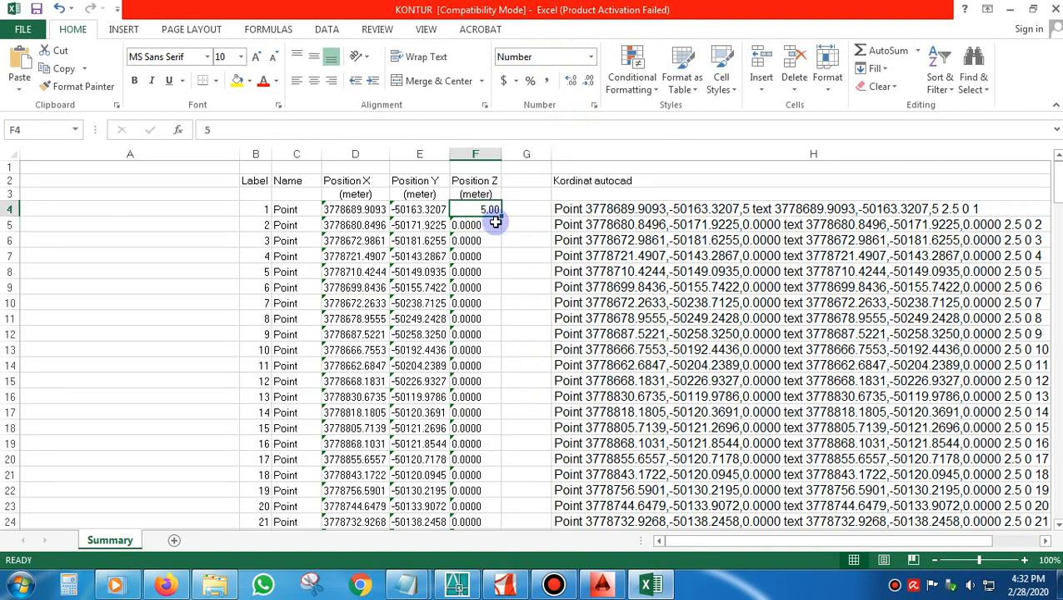
{"action": "right_click", "coordinate": [494, 212]}
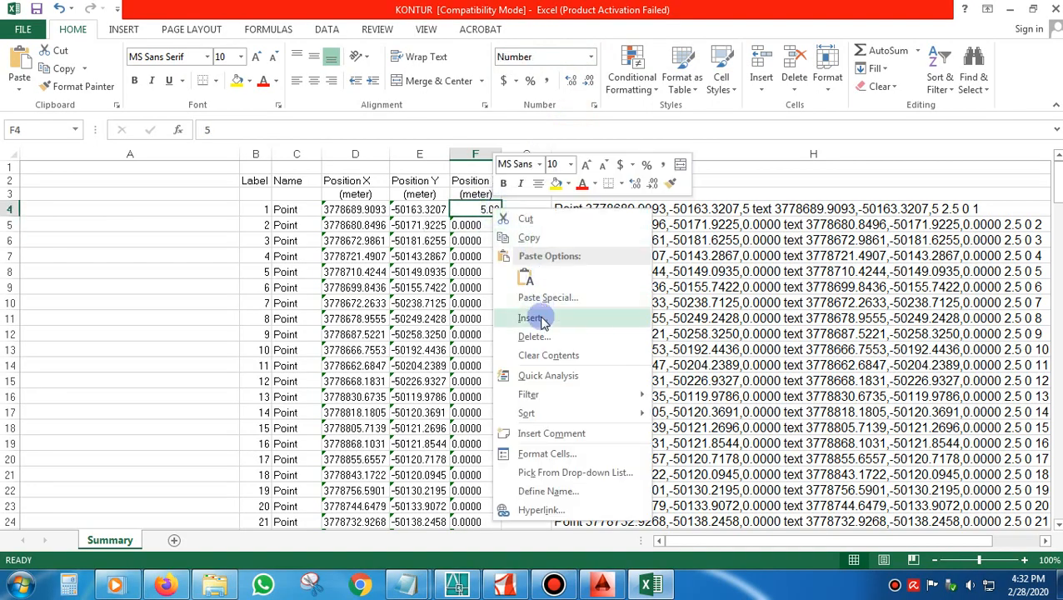
{"action": "left_click", "coordinate": [529, 237]}
{"action": "left_click", "coordinate": [487, 225]}
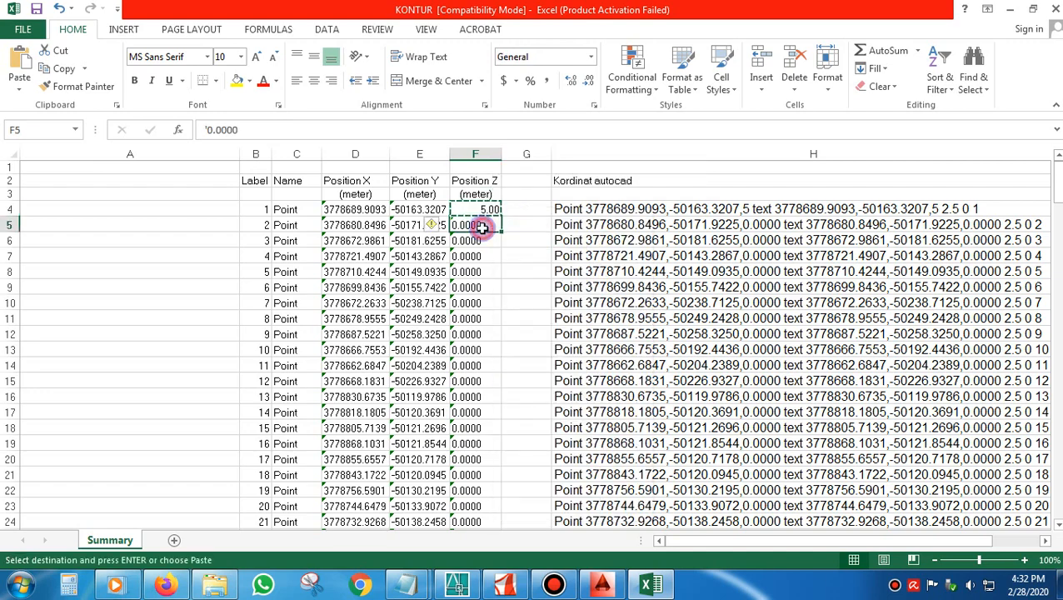
{"action": "right_click", "coordinate": [488, 226]}
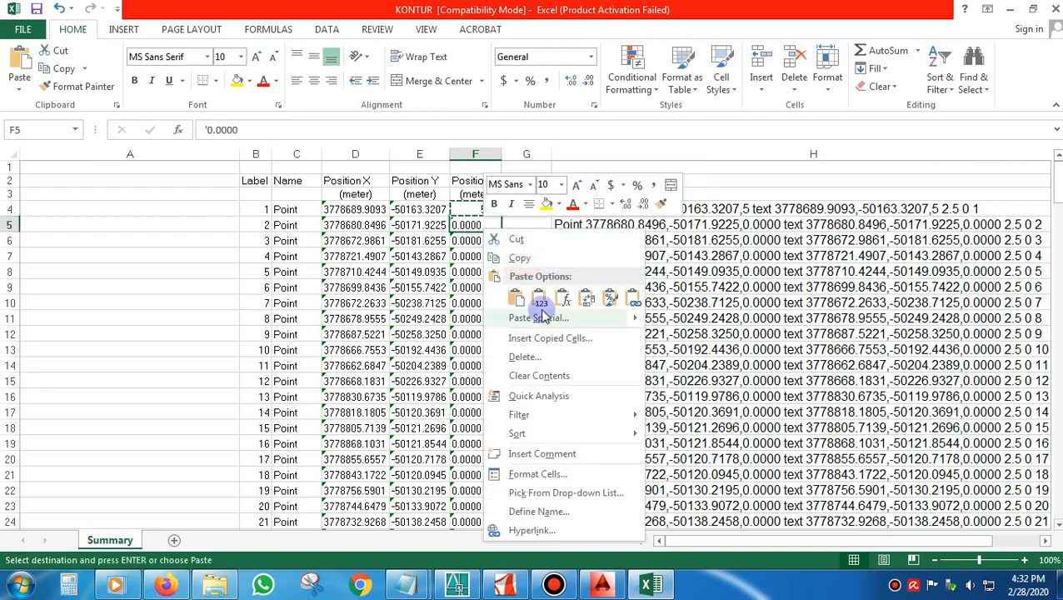
{"action": "left_click", "coordinate": [517, 299]}
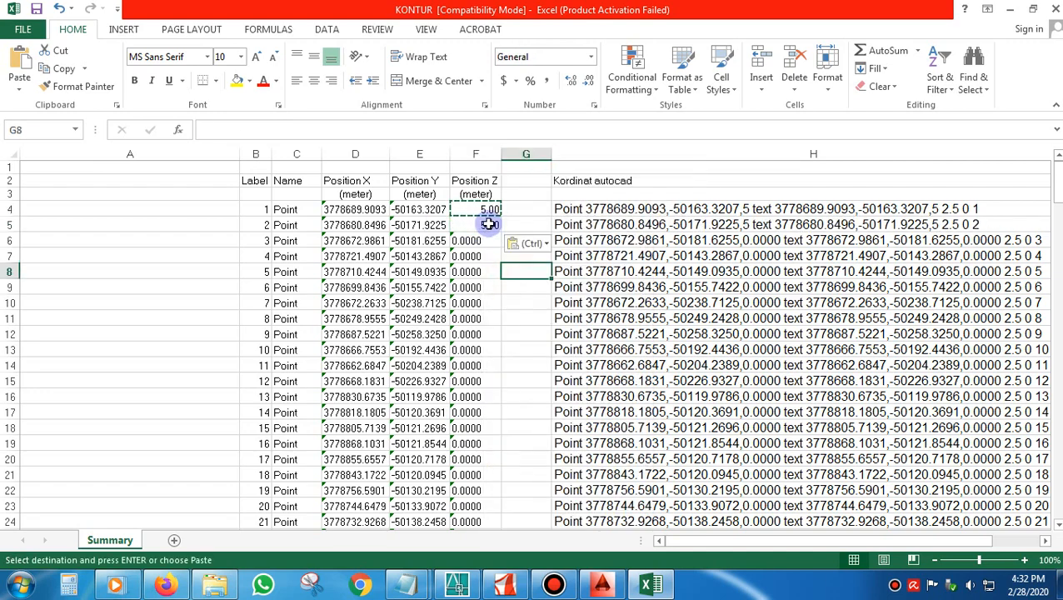
Turn the content of cell F5 into the formula =F4+5
{"action": "left_click", "coordinate": [207, 131]}
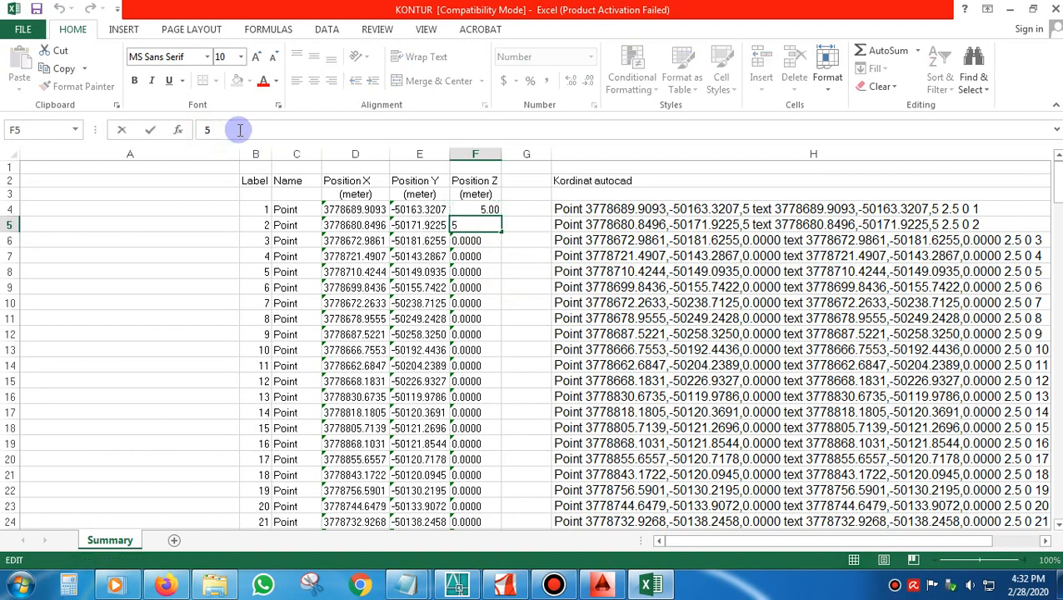
{"action": "type", "text": "="}
{"action": "left_click", "coordinate": [486, 210]}
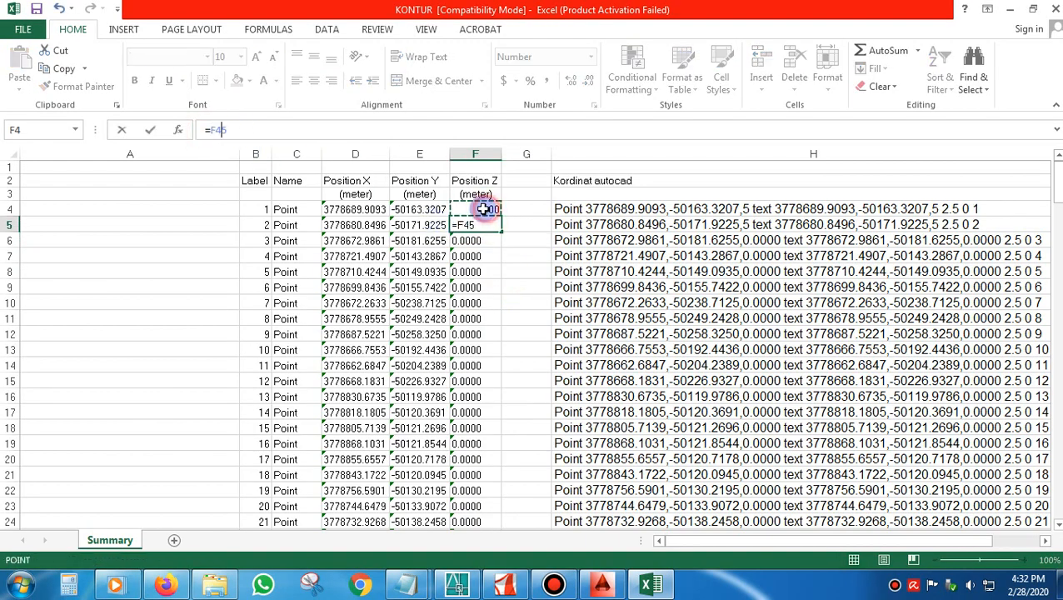
{"action": "type", "text": "+"}
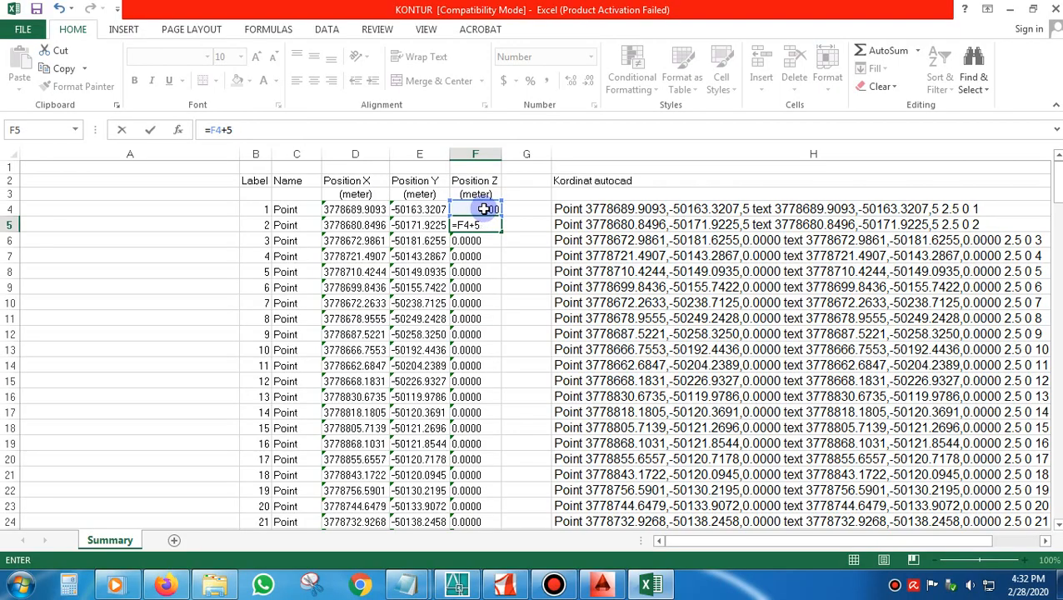
{"action": "key", "text": "Return"}
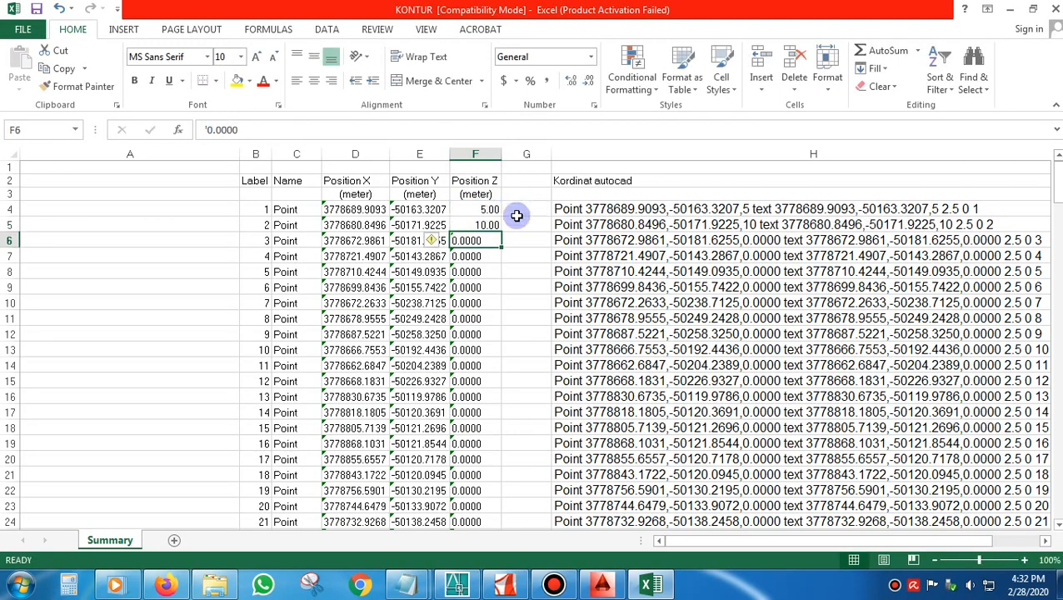
Copy the formula of F5 into F6:F197 to fill the Position Z of all remaining points, and end copy mode
{"action": "left_click", "coordinate": [490, 225]}
{"action": "right_click", "coordinate": [502, 227]}
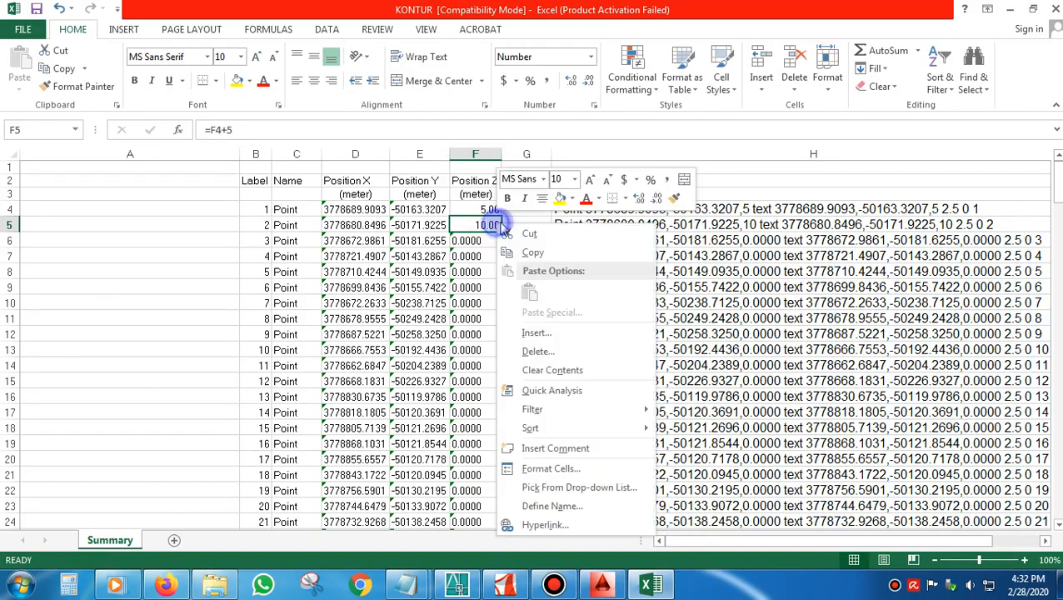
{"action": "left_click", "coordinate": [552, 251]}
{"action": "left_click", "coordinate": [492, 241]}
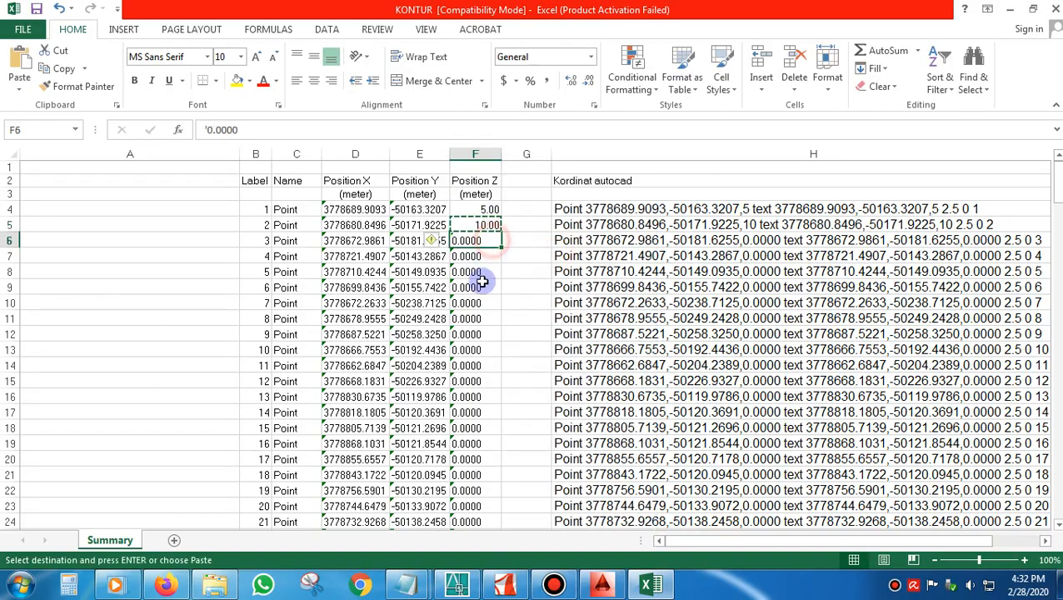
{"action": "scroll", "coordinate": [487, 338], "scroll_direction": "down", "scroll_amount": 20}
{"action": "scroll", "coordinate": [487, 342], "scroll_direction": "down", "scroll_amount": 20}
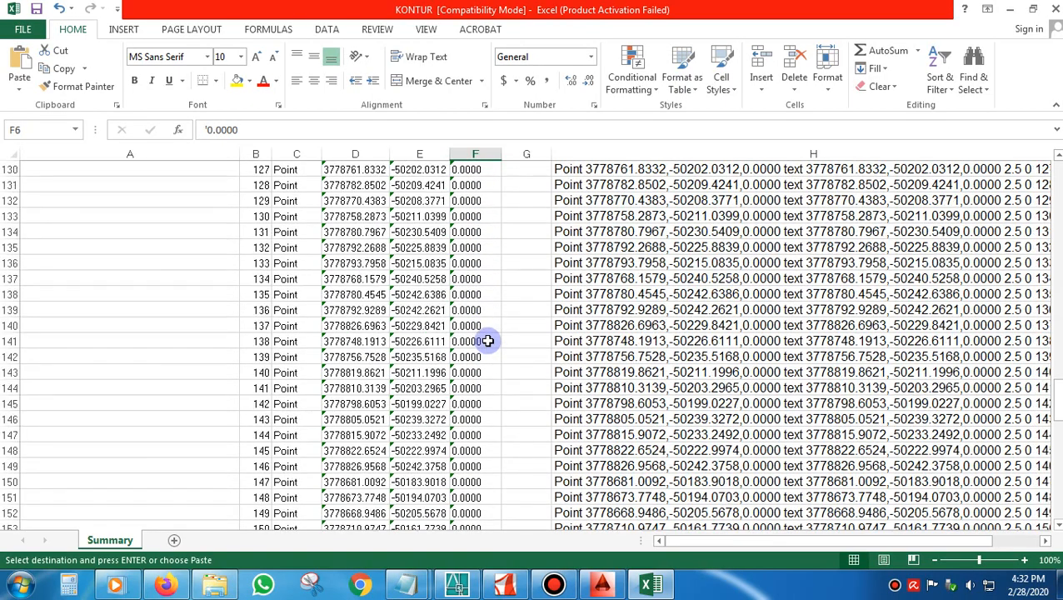
{"action": "left_click", "coordinate": [493, 280], "text": "shift"}
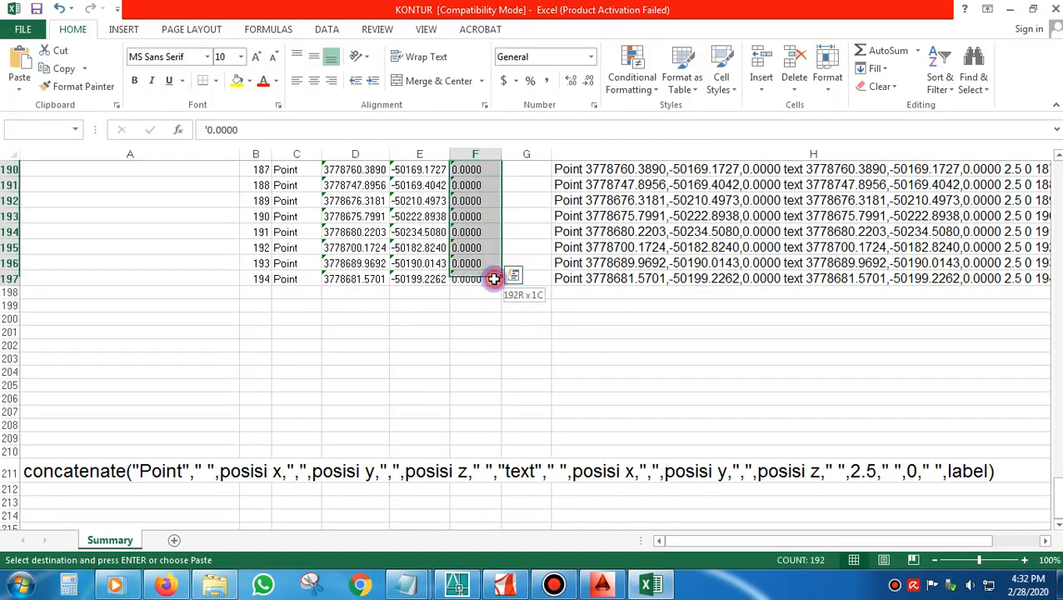
{"action": "left_click", "coordinate": [505, 278]}
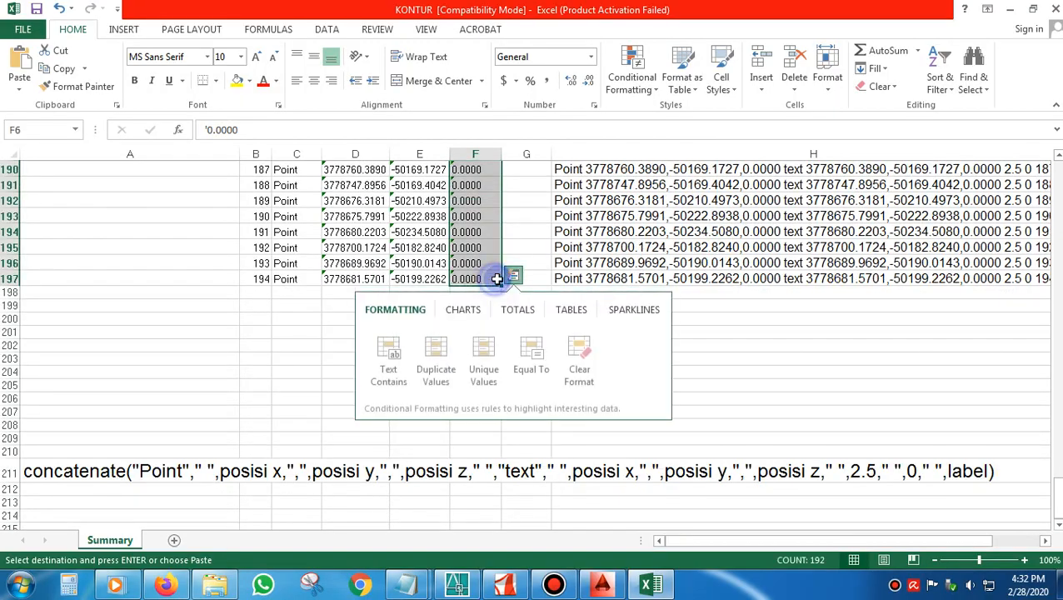
{"action": "right_click", "coordinate": [495, 280]}
{"action": "left_click", "coordinate": [527, 324]}
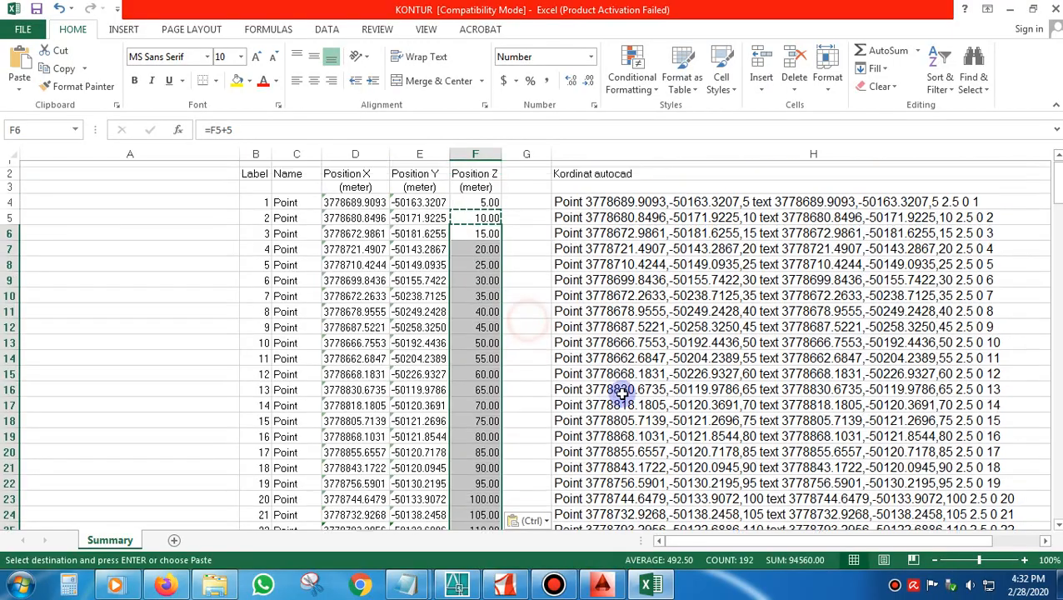
{"action": "left_click", "coordinate": [526, 303]}
{"action": "key", "text": "Escape"}
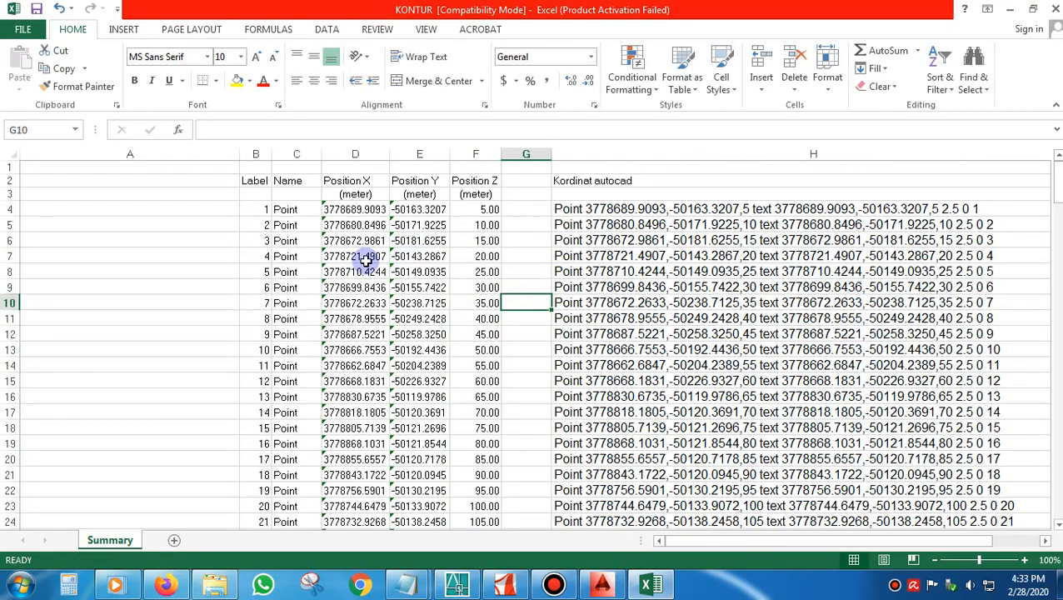
Bring up the Notepad window holding the previous script text and close it
{"action": "scroll", "coordinate": [366, 263], "scroll_direction": "down", "scroll_amount": 2}
{"action": "scroll", "coordinate": [366, 264], "scroll_direction": "up", "scroll_amount": 2}
{"action": "scroll", "coordinate": [375, 258], "scroll_direction": "down", "scroll_amount": 1, "text": "ctrl"}
{"action": "scroll", "coordinate": [382, 255], "scroll_direction": "down", "scroll_amount": 1}
{"action": "scroll", "coordinate": [356, 244], "scroll_direction": "up", "scroll_amount": 1}
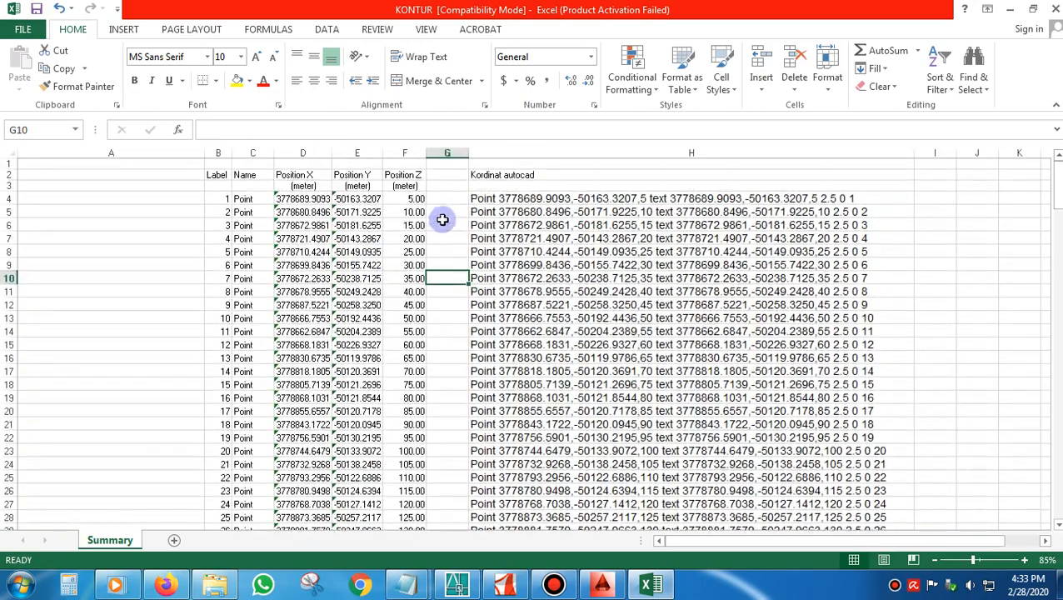
{"action": "mouse_move", "coordinate": [414, 586]}
{"action": "left_click", "coordinate": [417, 500]}
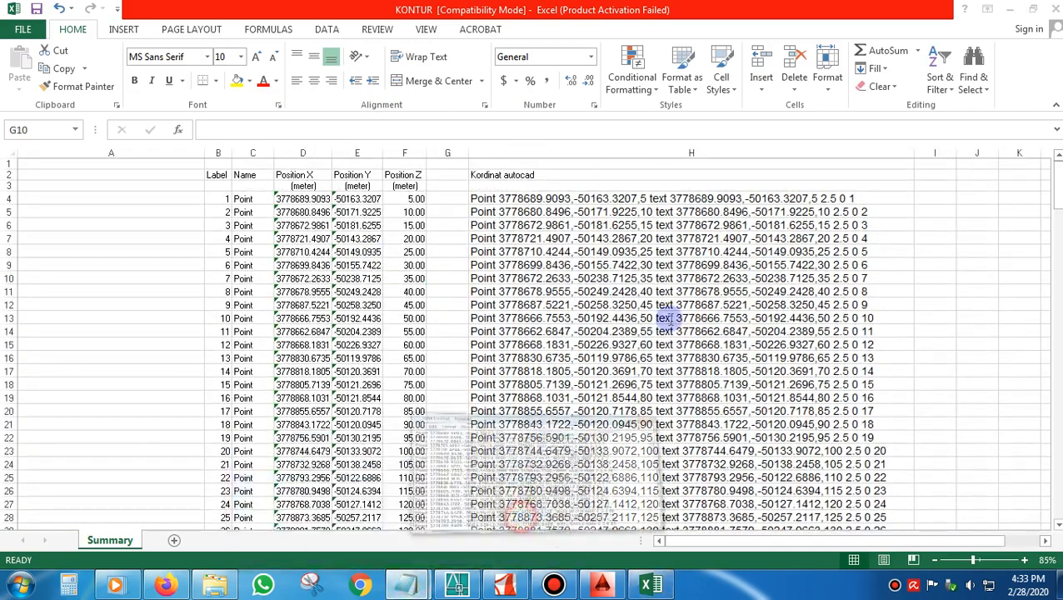
{"action": "left_click", "coordinate": [944, 235]}
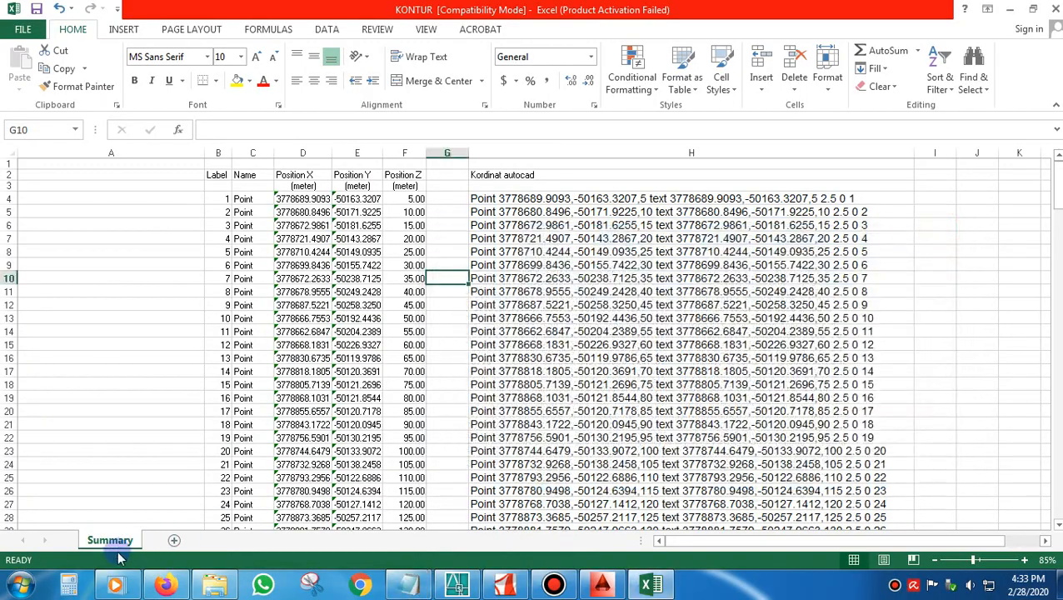
Start a new, empty Notepad document and move its window over the worksheet's coordinate columns
{"action": "left_click", "coordinate": [22, 586]}
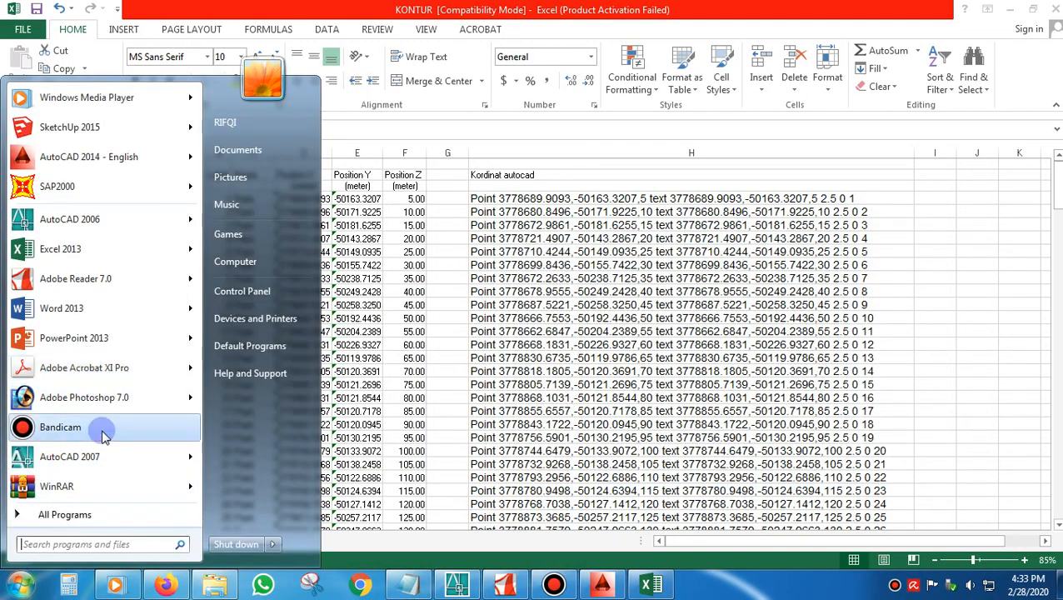
{"action": "left_click", "coordinate": [97, 514]}
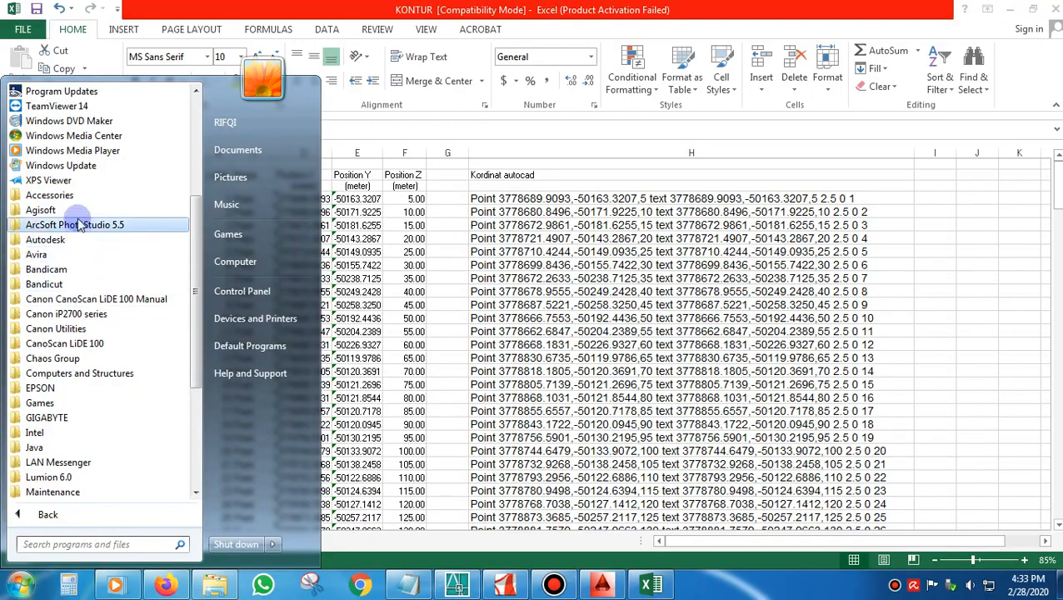
{"action": "left_click", "coordinate": [67, 196]}
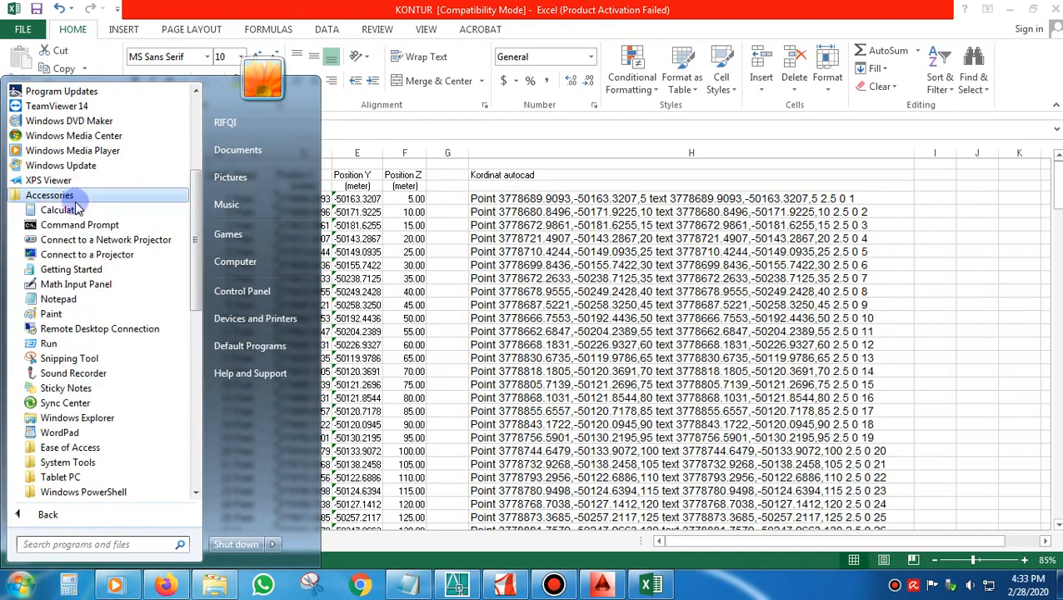
{"action": "left_click", "coordinate": [58, 299]}
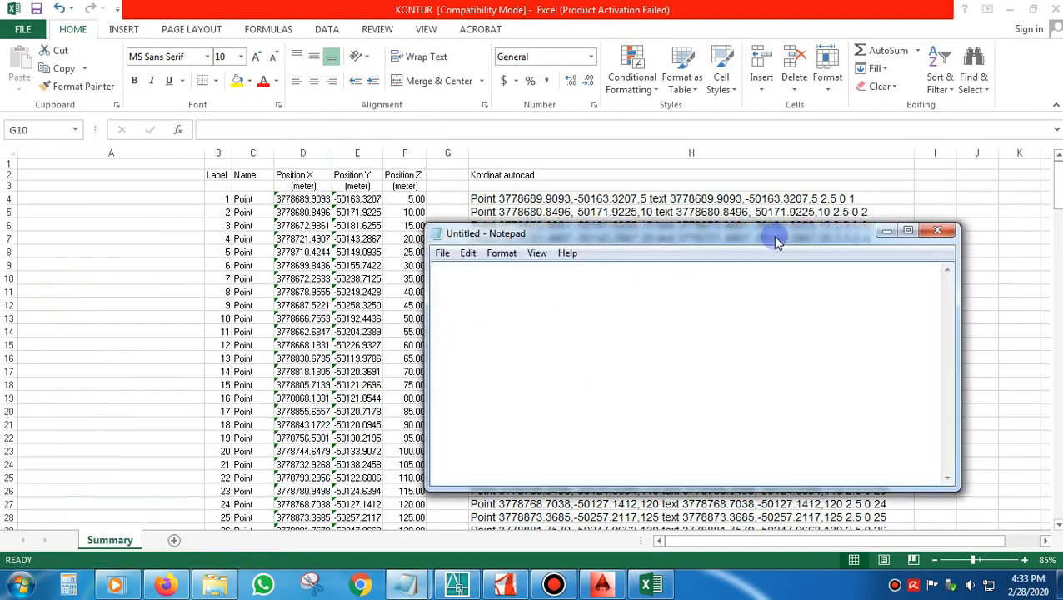
{"action": "left_click_drag", "start_coordinate": [771, 250], "coordinate": [398, 275]}
Copy the Kordinat autocad entries of all points, cells H4:H197, from the KONTUR worksheet
{"action": "left_click", "coordinate": [490, 201]}
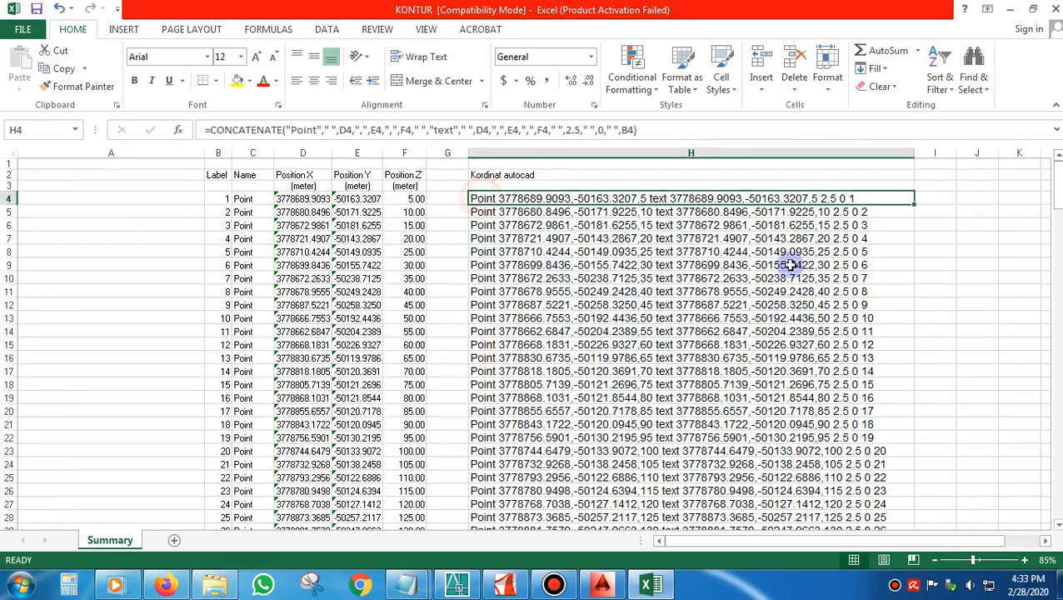
{"action": "scroll", "coordinate": [833, 275], "scroll_direction": "down", "scroll_amount": 16}
{"action": "scroll", "coordinate": [940, 301], "scroll_direction": "down", "scroll_amount": 20}
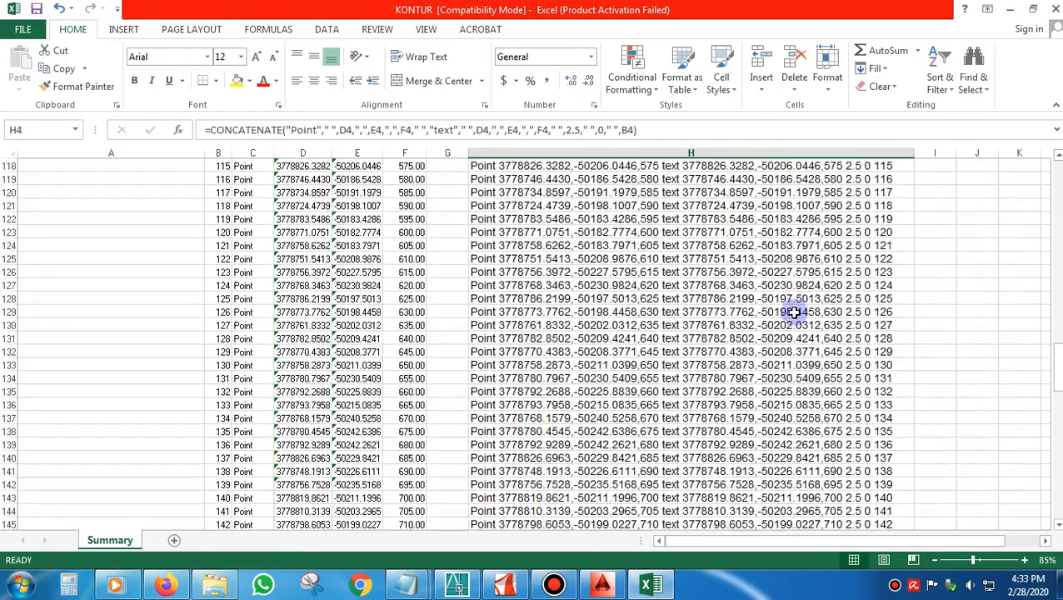
{"action": "scroll", "coordinate": [775, 311], "scroll_direction": "down", "scroll_amount": 3}
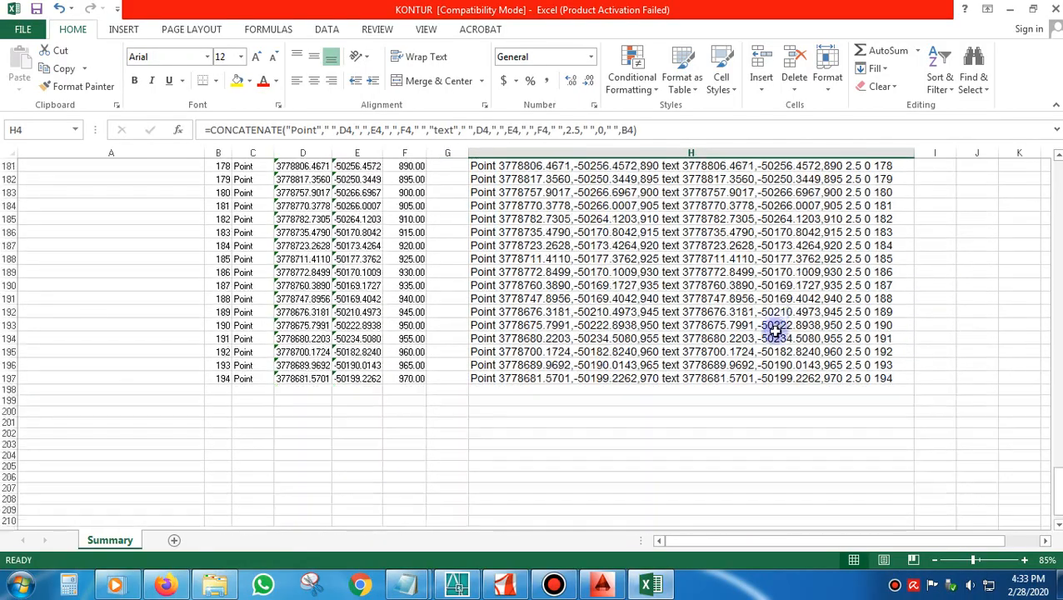
{"action": "left_click", "coordinate": [705, 378], "text": "shift"}
{"action": "key", "text": "ctrl+c"}
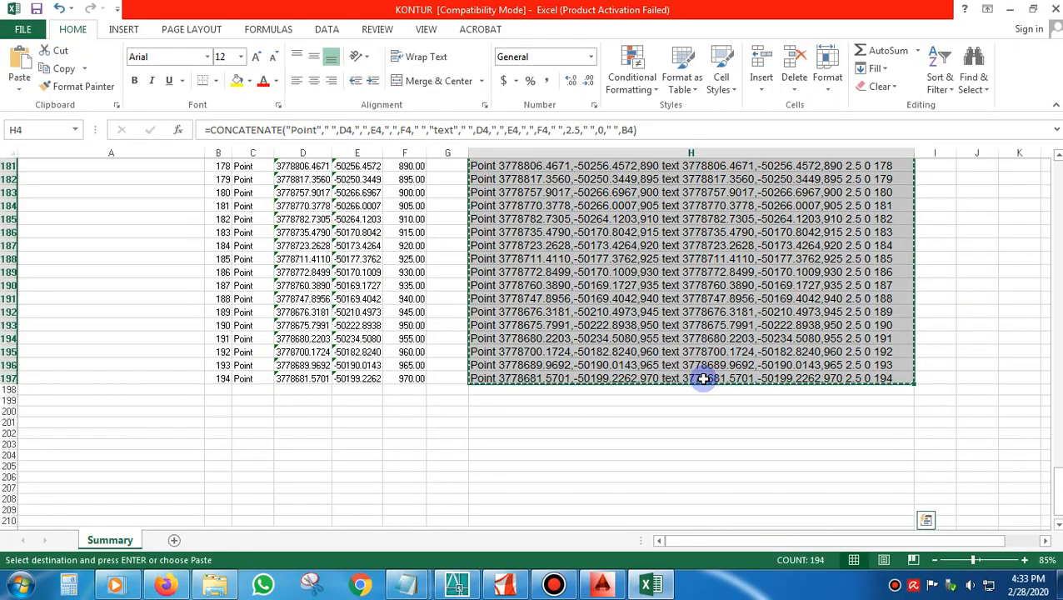
{"action": "scroll", "coordinate": [705, 379], "scroll_direction": "up", "scroll_amount": 20}
{"action": "scroll", "coordinate": [705, 379], "scroll_direction": "up", "scroll_amount": 20}
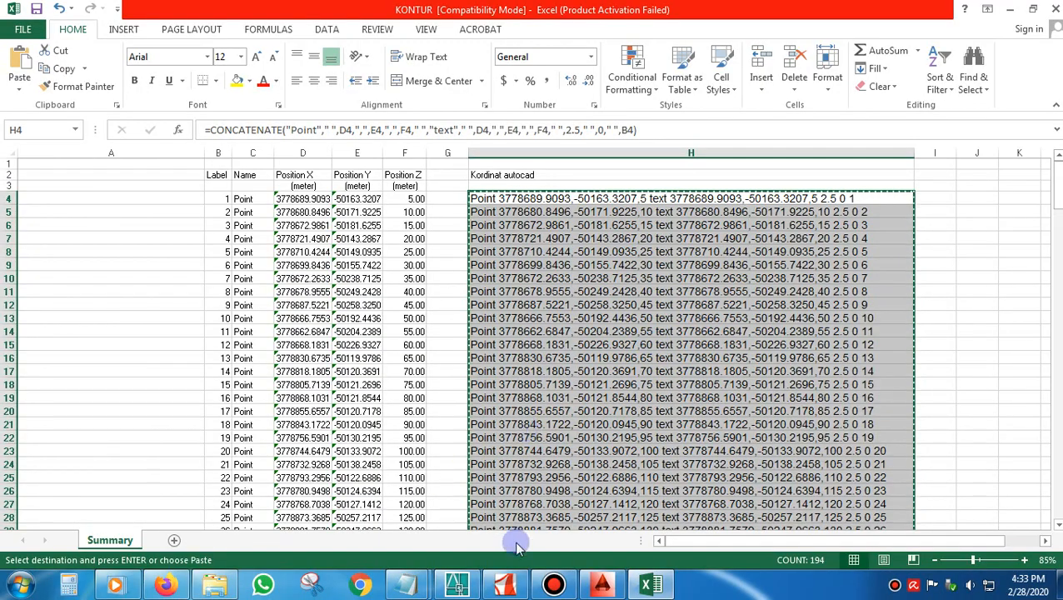
Paste the copied point and text command lines into the empty Notepad document and return to its first line
{"action": "left_click", "coordinate": [407, 586]}
{"action": "left_click", "coordinate": [499, 530]}
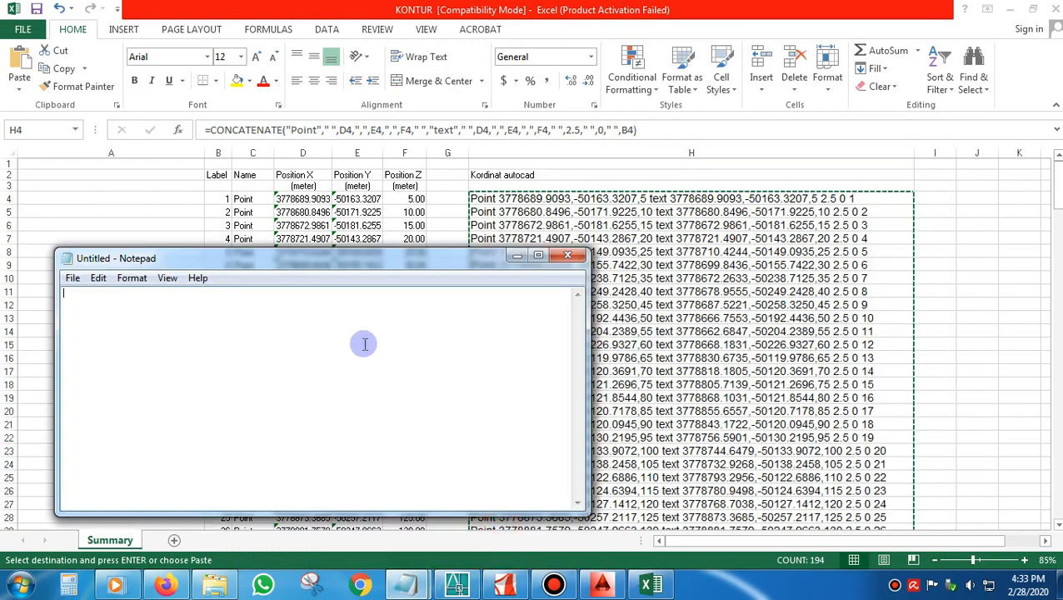
{"action": "key", "text": "ctrl+v"}
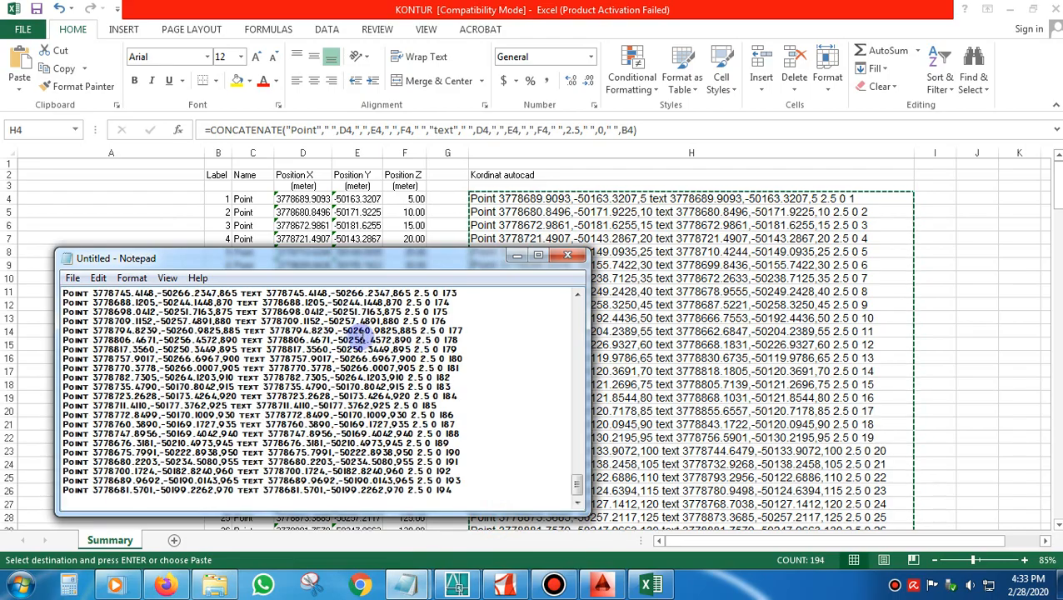
{"action": "scroll", "coordinate": [507, 397], "scroll_direction": "up", "scroll_amount": 11}
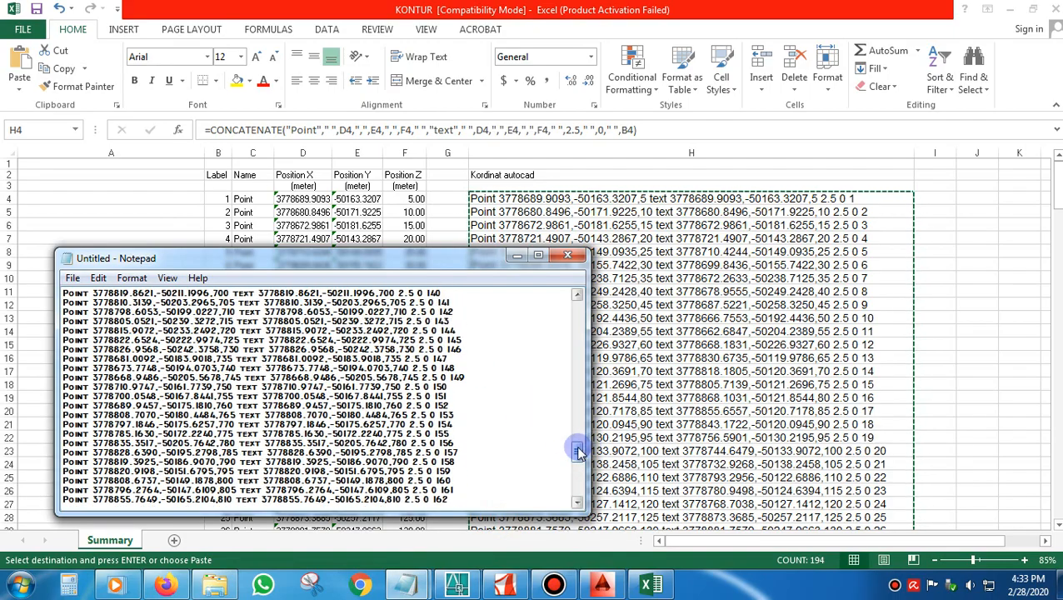
{"action": "left_click_drag", "start_coordinate": [579, 451], "coordinate": [579, 304]}
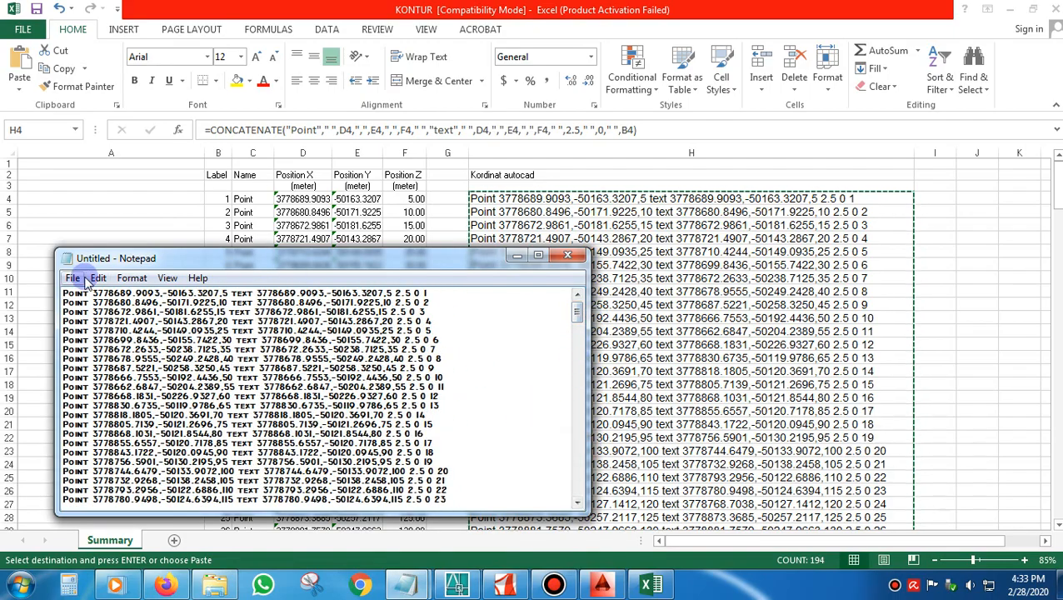
Save the Notepad text as the script file "coba kordinat 1.scr" in the Coba KONTUR folder
{"action": "left_click_drag", "start_coordinate": [145, 261], "coordinate": [382, 173]}
{"action": "left_click", "coordinate": [309, 191]}
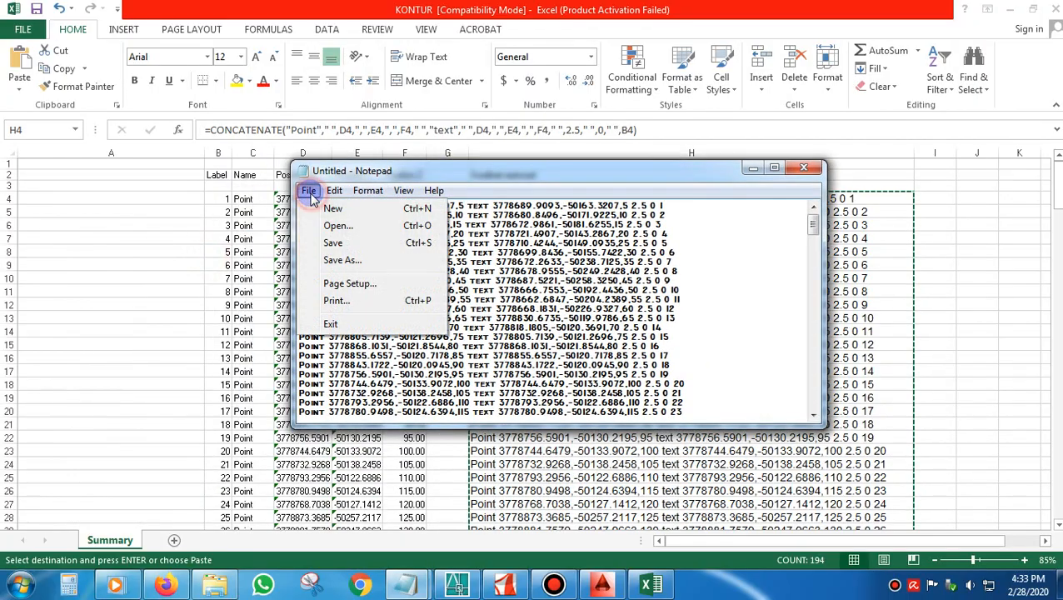
{"action": "left_click", "coordinate": [343, 260]}
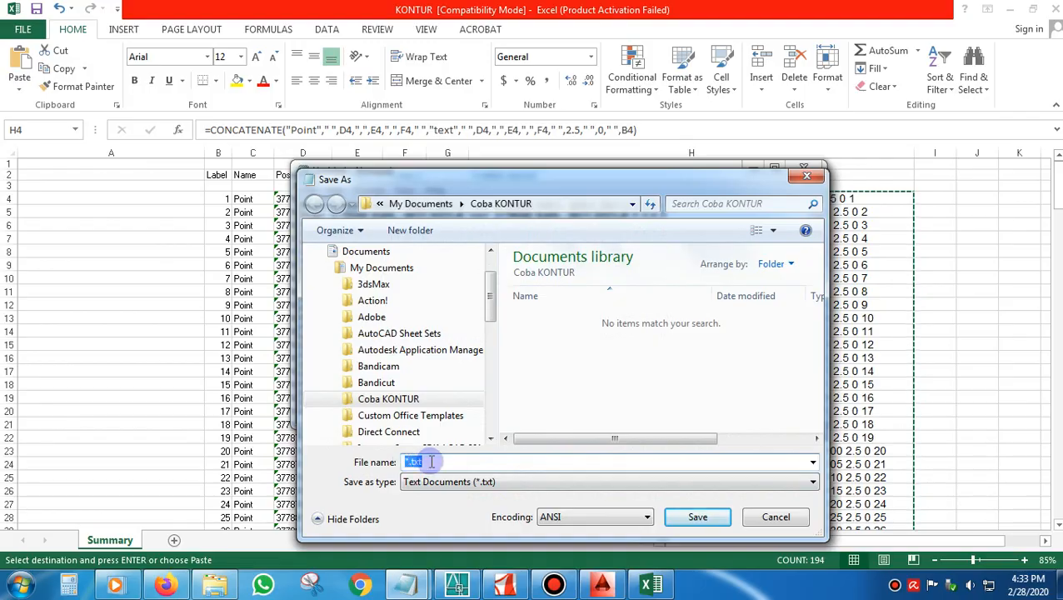
{"action": "type", "text": "\""}
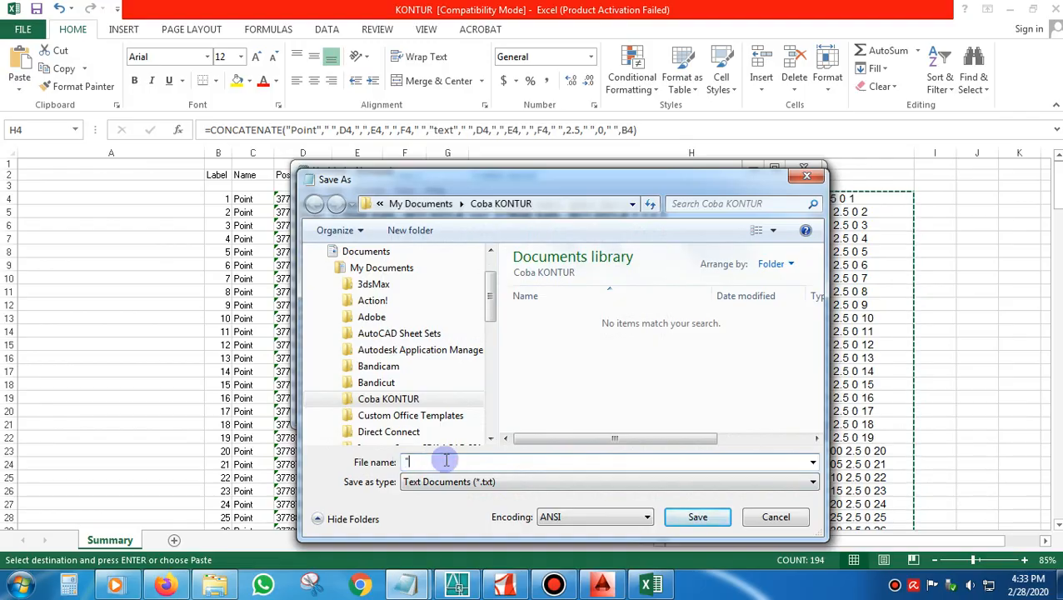
{"action": "type", "text": "coba kordinat 1.scr\""}
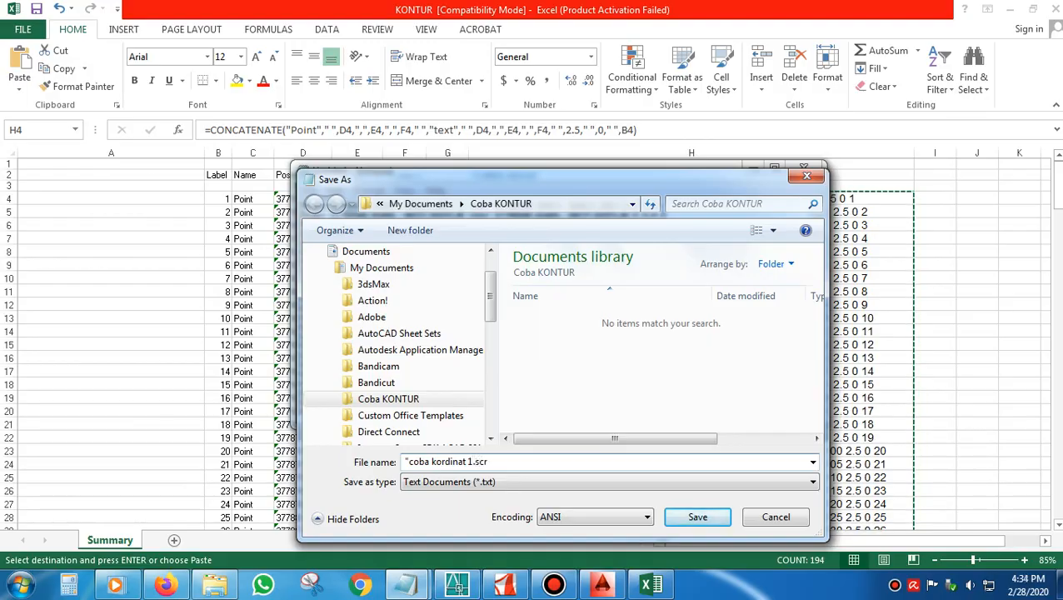
{"action": "left_click", "coordinate": [699, 517]}
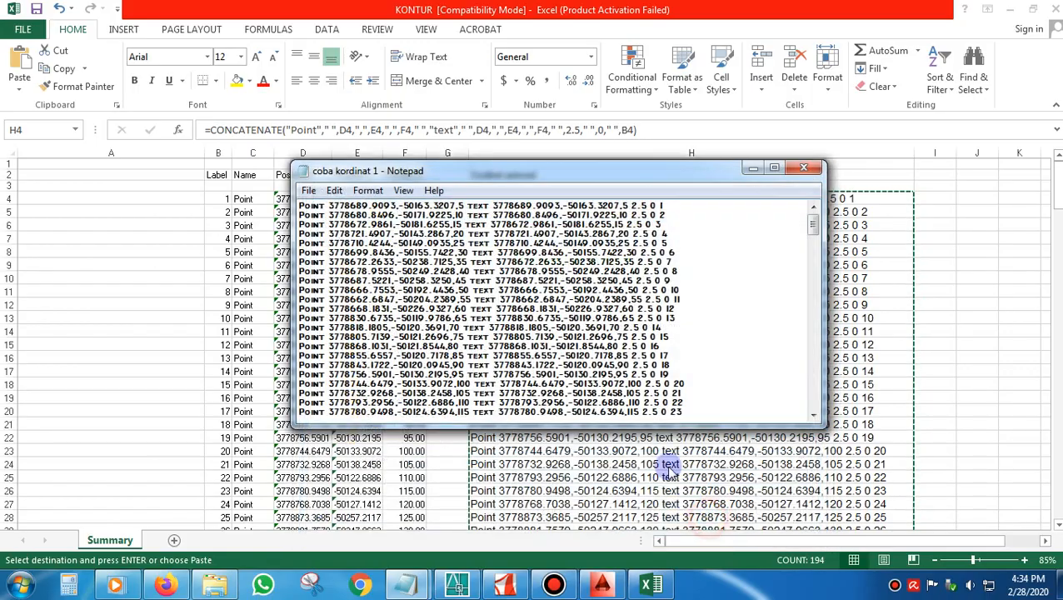
Switch to AutoCAD and set the insertion scale units of Drawing3 to Meters
{"action": "left_click", "coordinate": [601, 583]}
{"action": "type", "text": "u"}
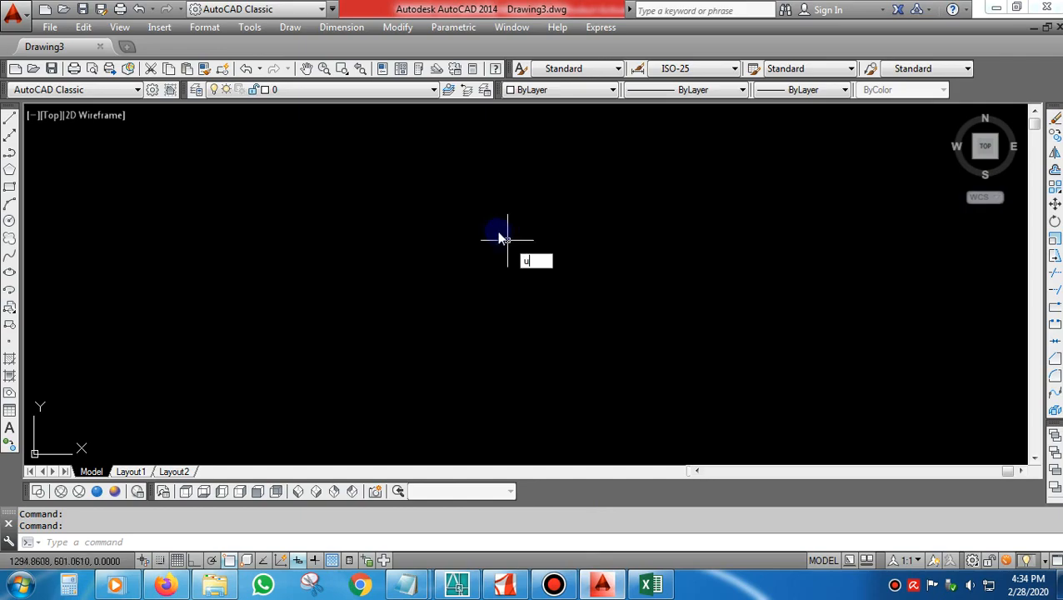
{"action": "key", "text": "Return"}
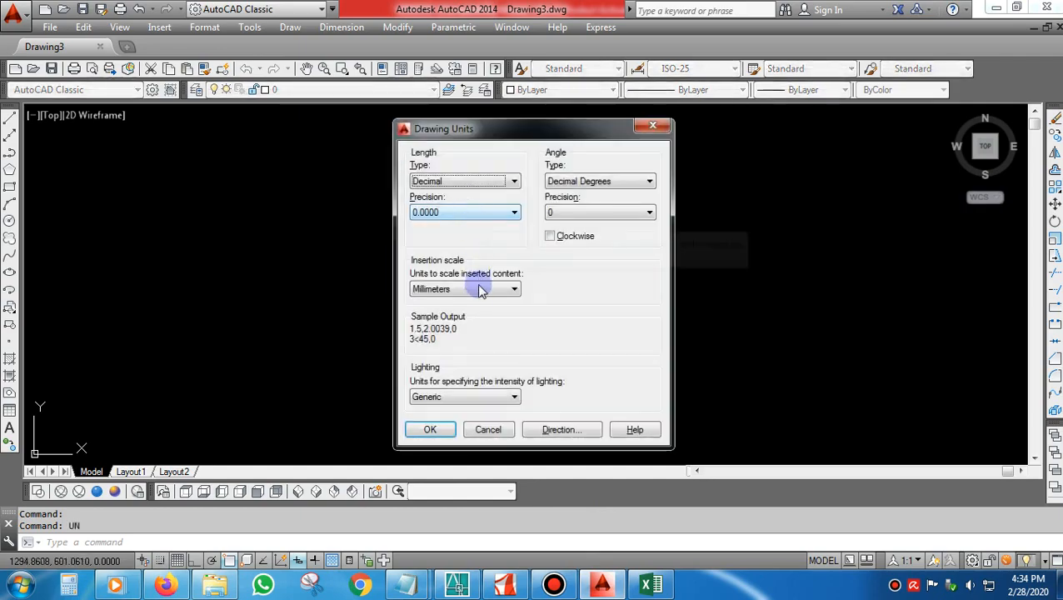
{"action": "left_click", "coordinate": [481, 288]}
{"action": "left_click", "coordinate": [465, 364]}
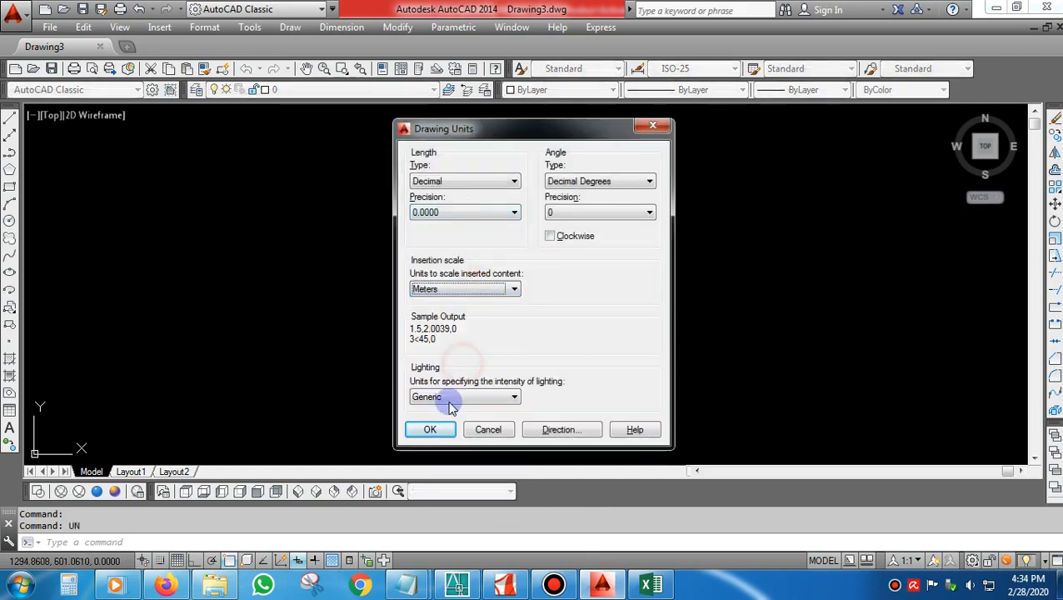
{"action": "left_click", "coordinate": [439, 430]}
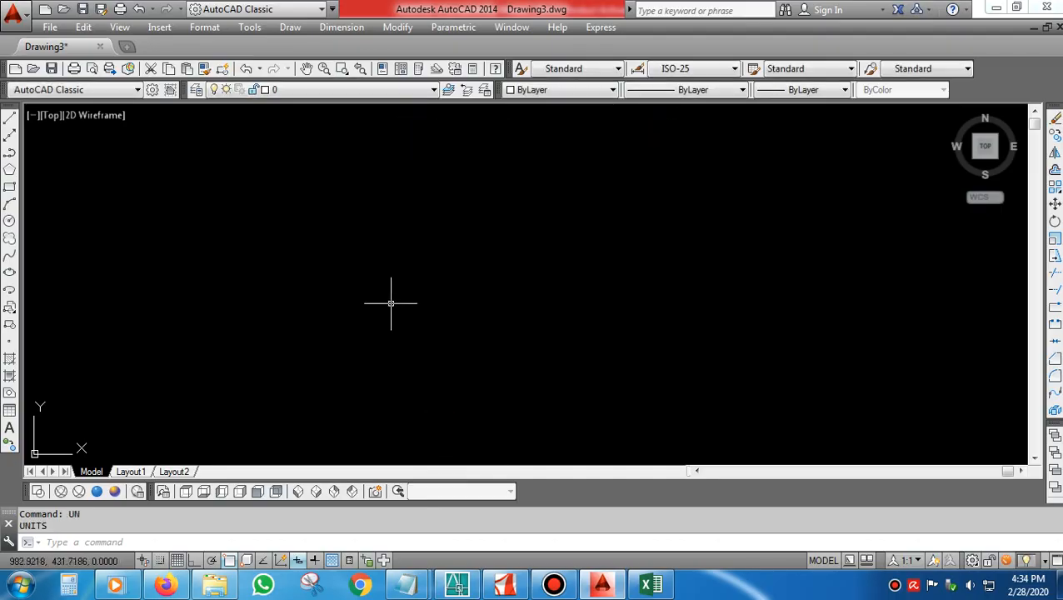
Run the script file coba kordinat 1 from the Coba KONTUR folder and zoom to the drawing extents
{"action": "type", "text": "SCR"}
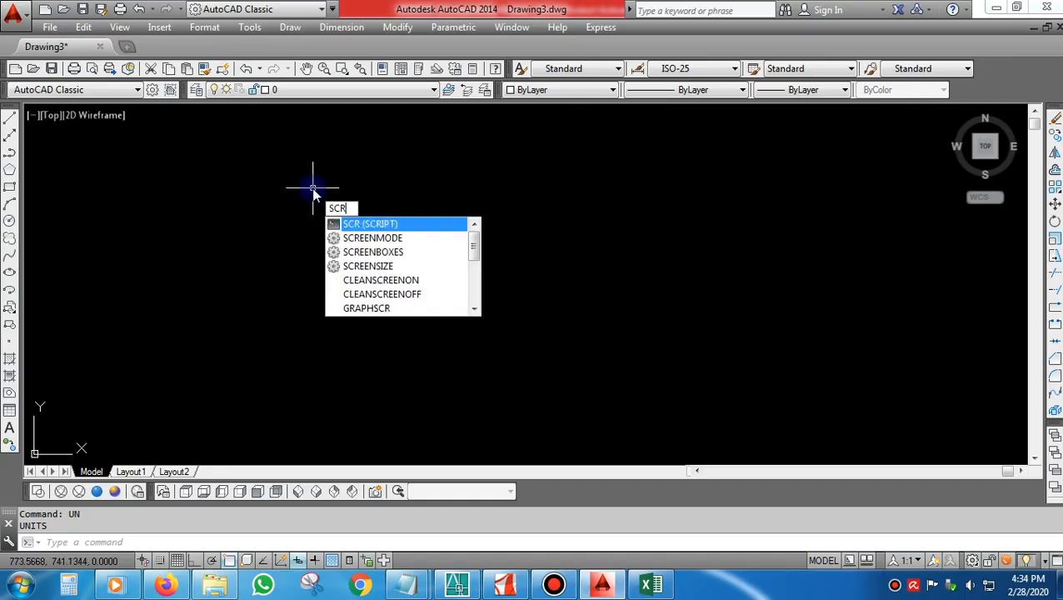
{"action": "key", "text": "Return"}
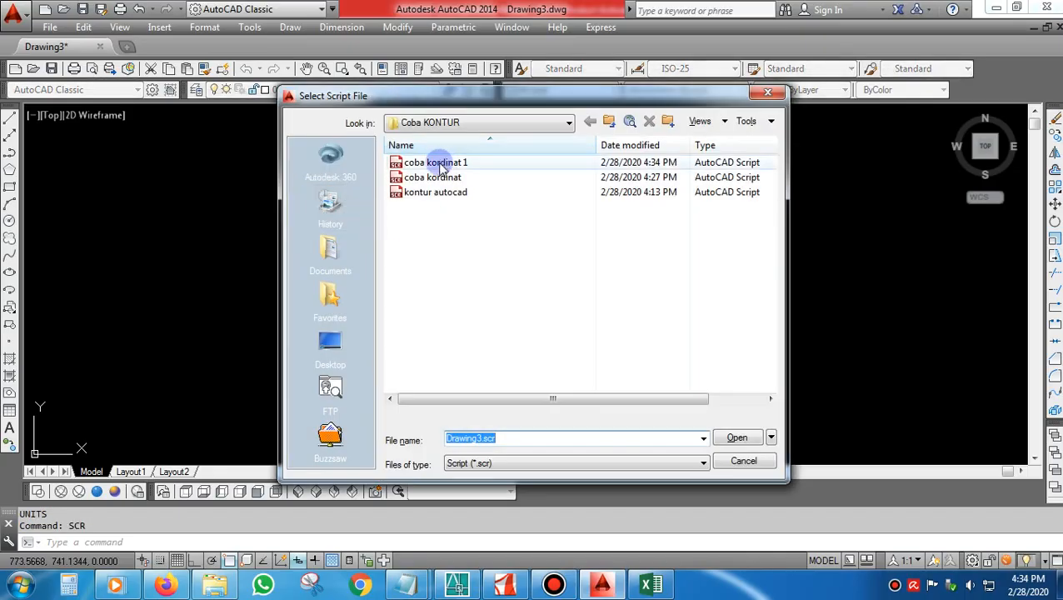
{"action": "left_click", "coordinate": [440, 164]}
{"action": "left_click", "coordinate": [738, 440]}
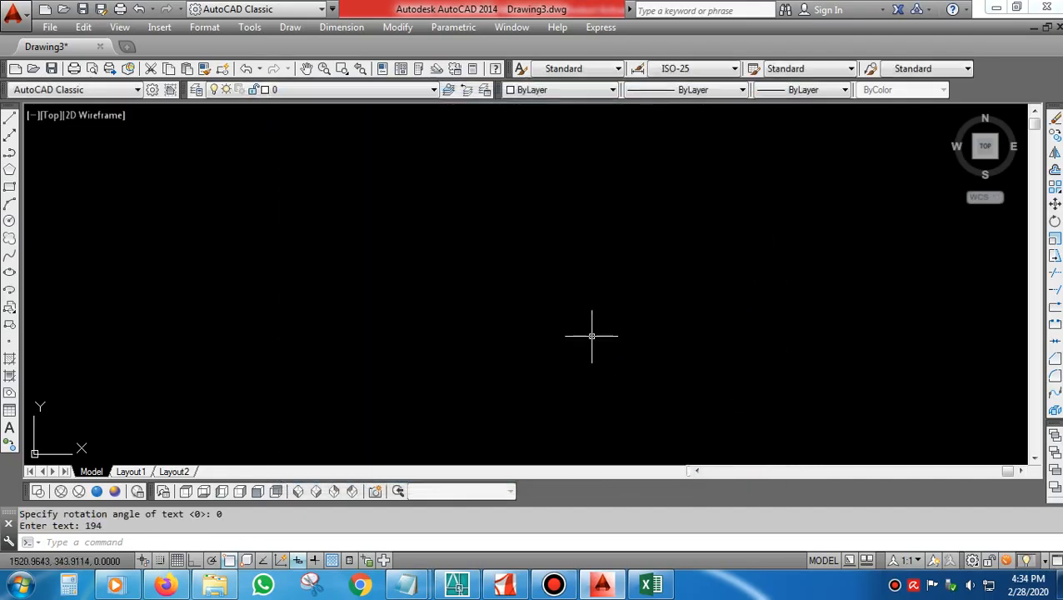
{"action": "type", "text": "z"}
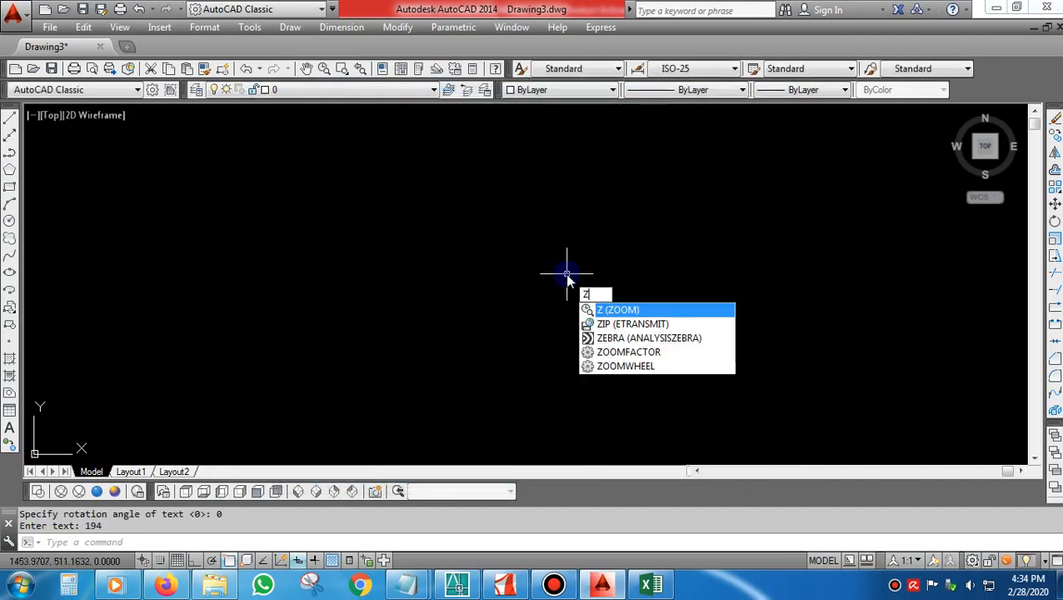
{"action": "key", "text": "Return"}
{"action": "type", "text": "e"}
{"action": "key", "text": "Return"}
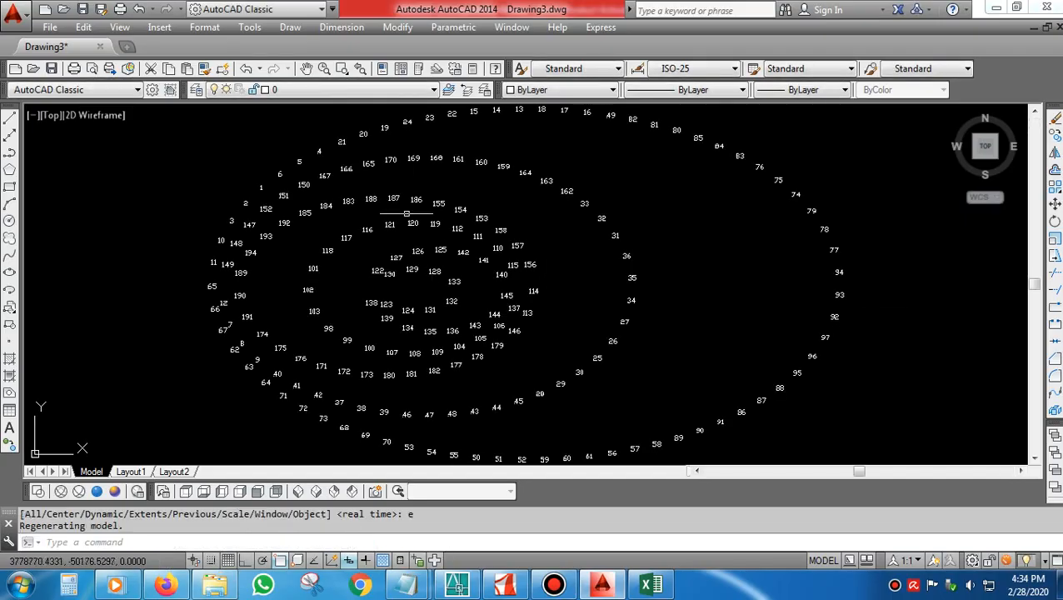
Set the point style to the X with circle and square, with a point size of 3% relative to the screen
{"action": "left_click", "coordinate": [205, 27]}
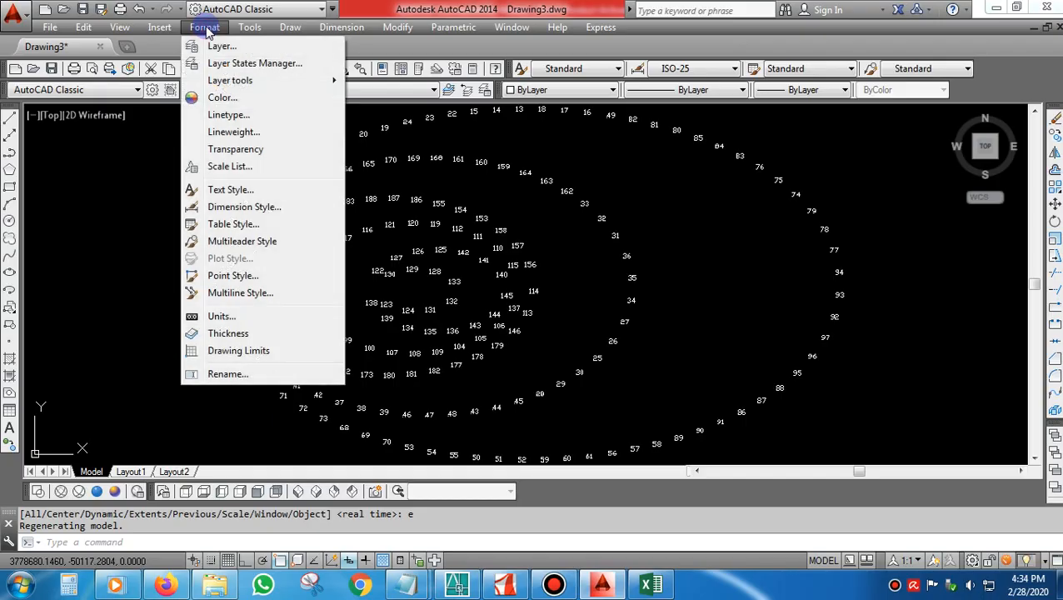
{"action": "left_click", "coordinate": [237, 275]}
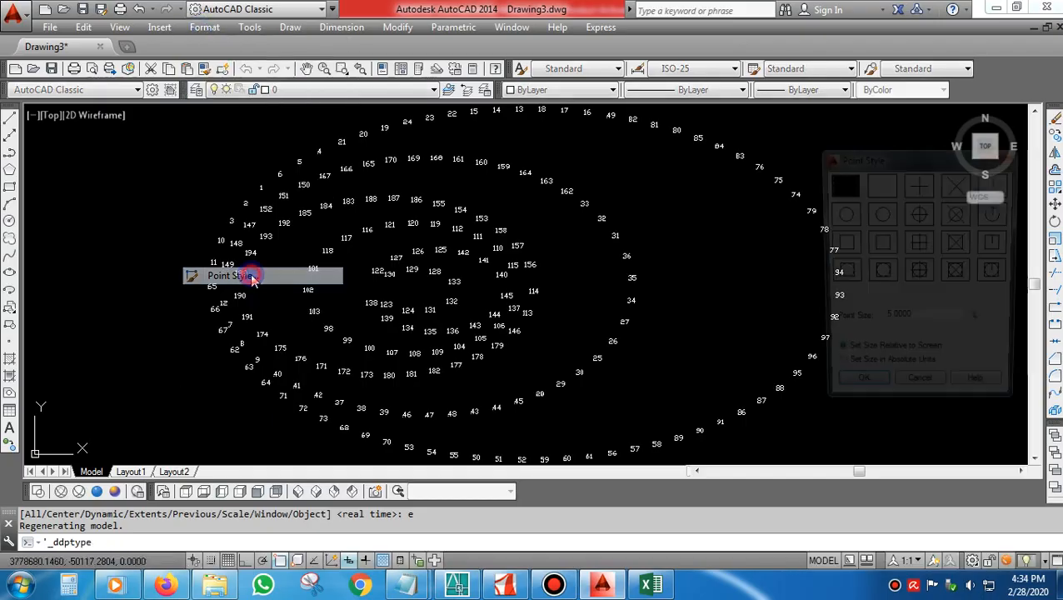
{"action": "left_click", "coordinate": [956, 273]}
{"action": "double_click", "coordinate": [929, 324]}
{"action": "type", "text": "3"}
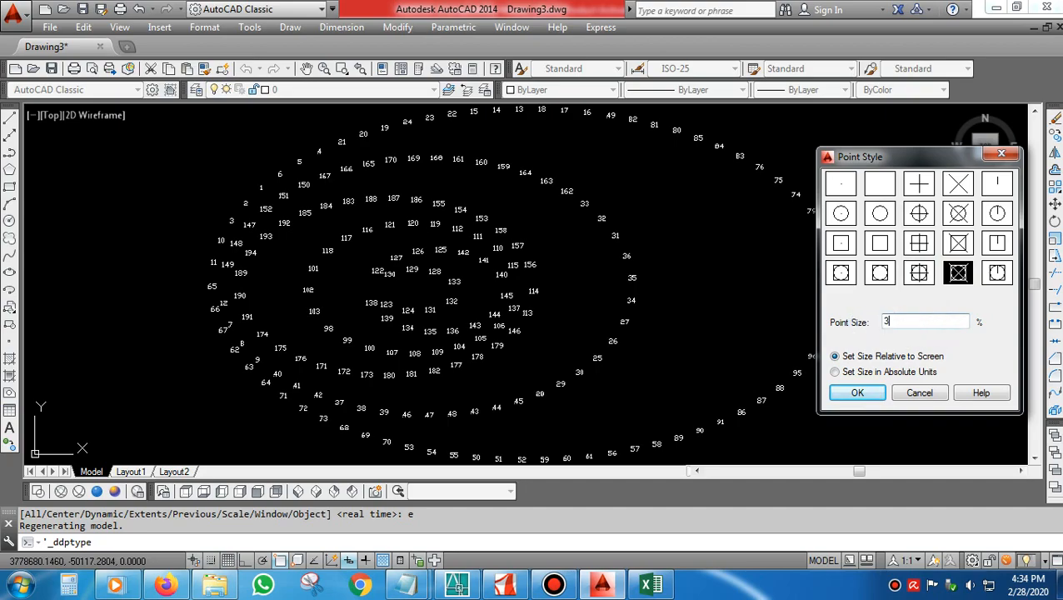
{"action": "left_click", "coordinate": [858, 393]}
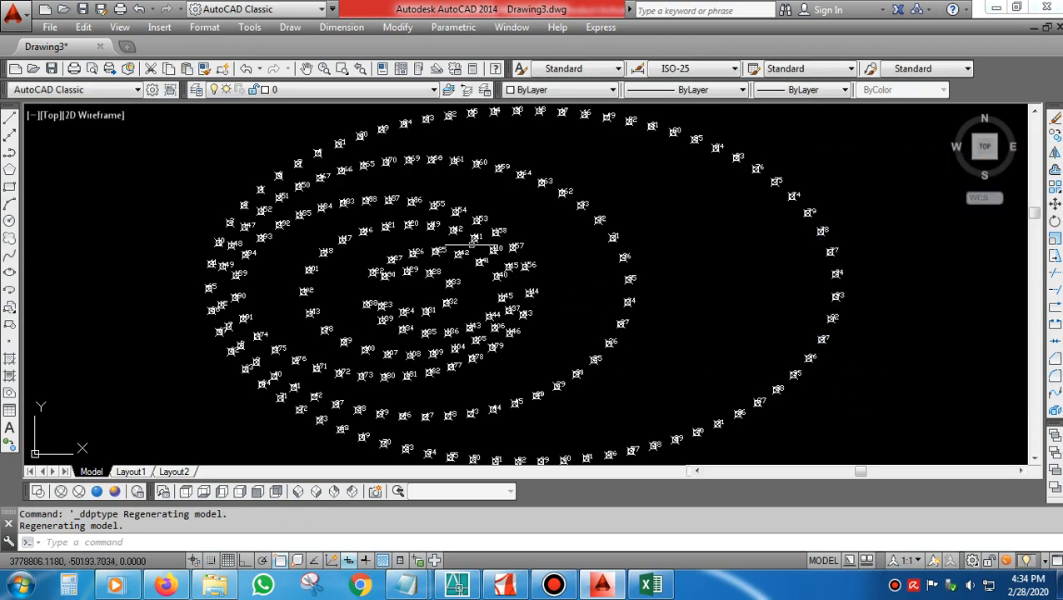
{"action": "scroll", "coordinate": [448, 208], "scroll_direction": "up", "scroll_amount": 7}
{"action": "scroll", "coordinate": [479, 211], "scroll_direction": "down", "scroll_amount": 8}
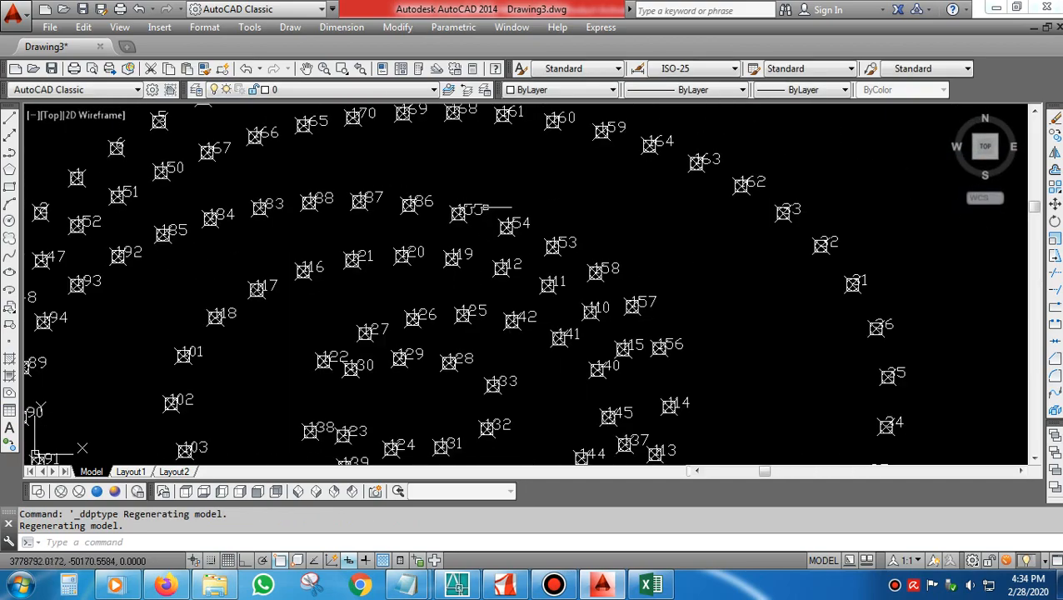
Regenerate the whole drawing so the point markers rescale to the current zoom level
{"action": "scroll", "coordinate": [359, 291], "scroll_direction": "up", "scroll_amount": 5}
{"action": "scroll", "coordinate": [358, 291], "scroll_direction": "up", "scroll_amount": 3}
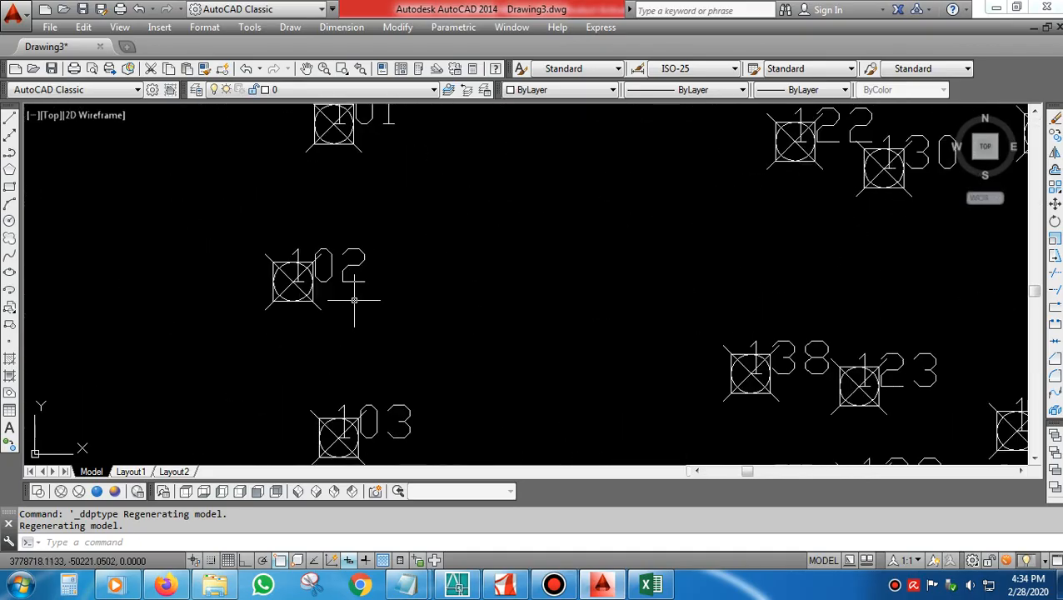
{"action": "type", "text": "REA"}
{"action": "key", "text": "Return"}
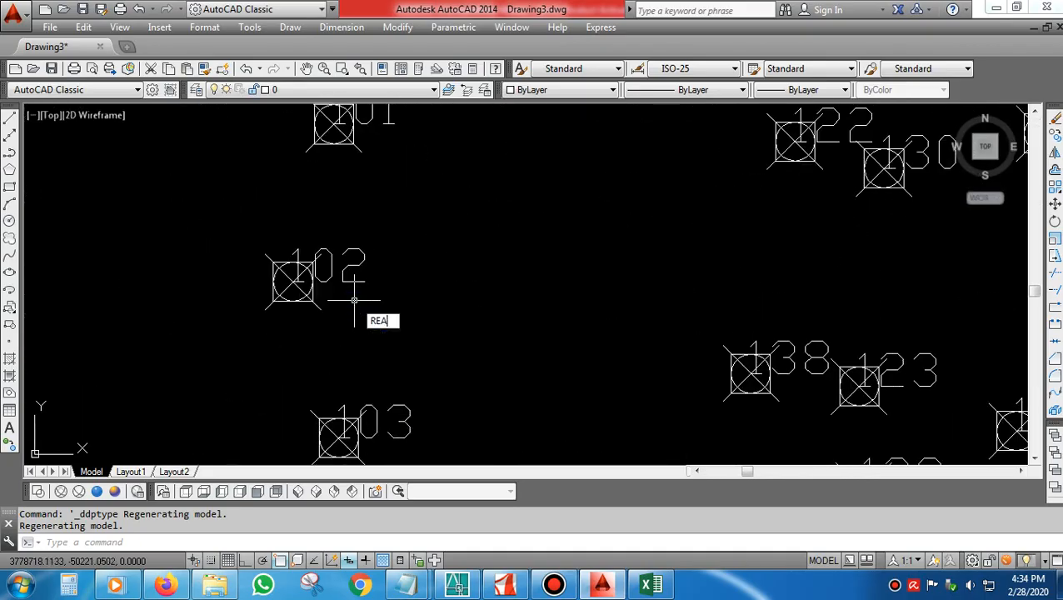
{"action": "scroll", "coordinate": [356, 284], "scroll_direction": "down", "scroll_amount": 5}
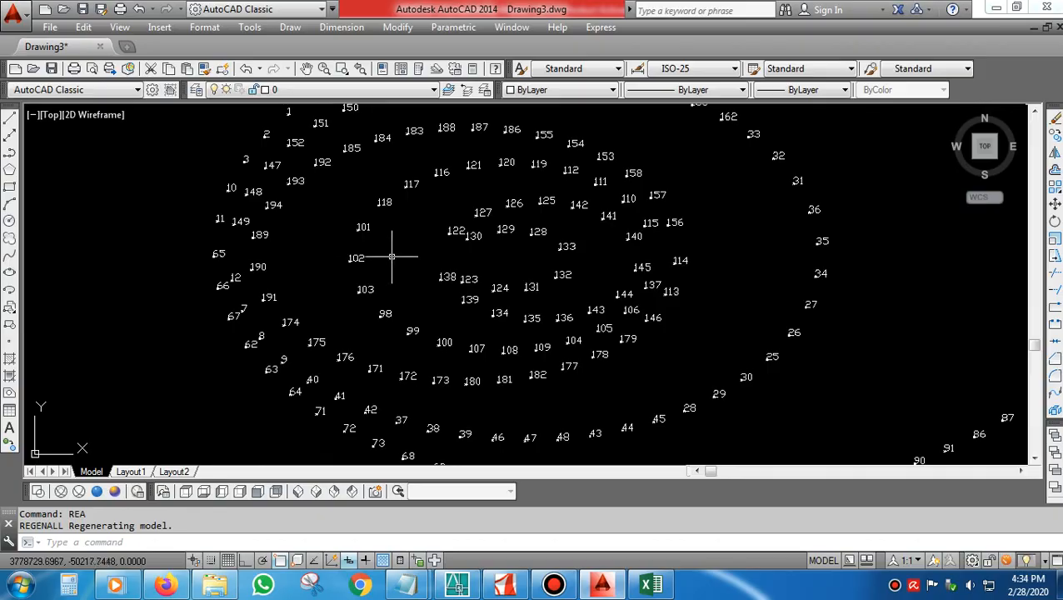
{"action": "type", "text": "reea"}
{"action": "key", "text": "Return"}
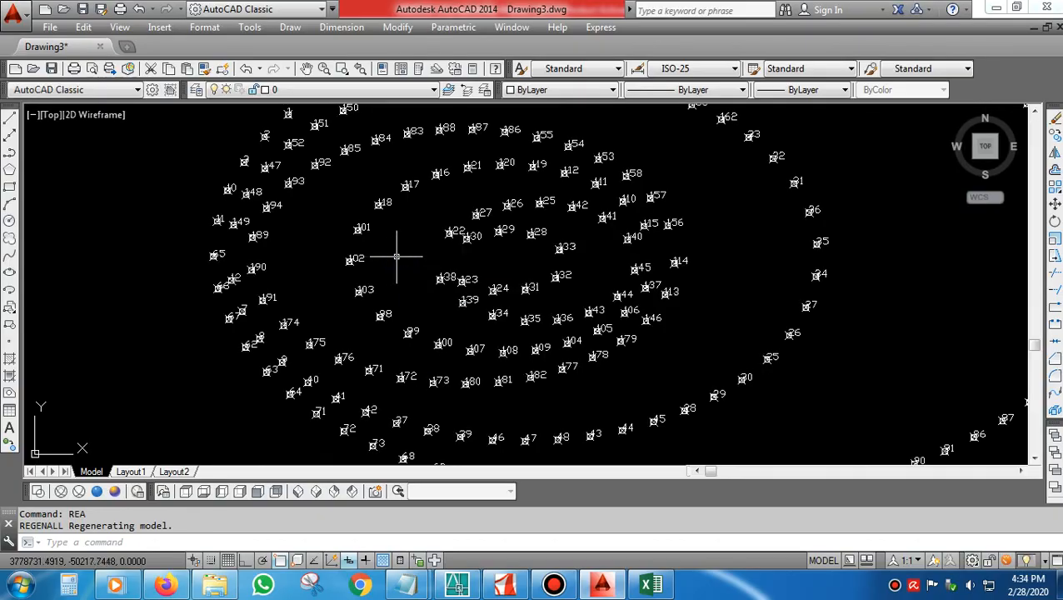
{"action": "scroll", "coordinate": [396, 256], "scroll_direction": "down", "scroll_amount": 3}
{"action": "scroll", "coordinate": [406, 256], "scroll_direction": "up", "scroll_amount": 3}
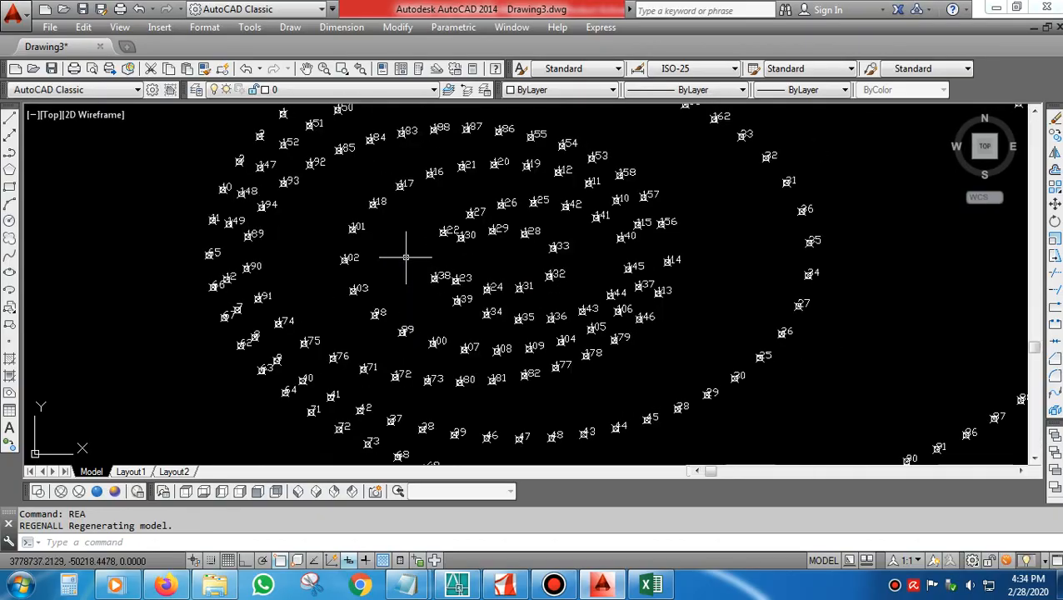
Examine the points in the left, right, front, SW Isometric and SE Isometric views, regenerating the display in the last one
{"action": "left_click", "coordinate": [222, 493]}
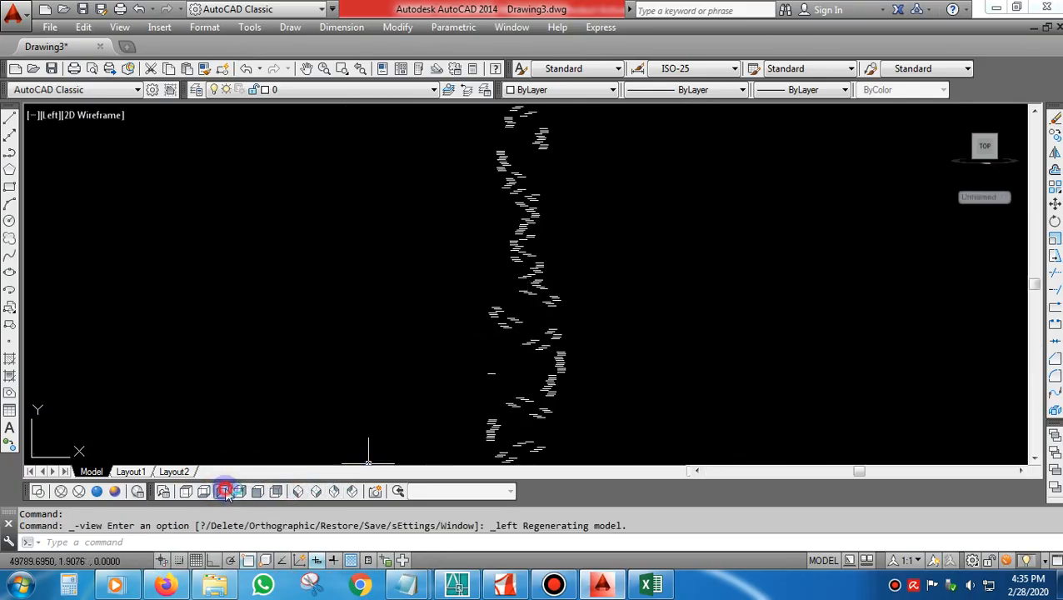
{"action": "left_click", "coordinate": [257, 491]}
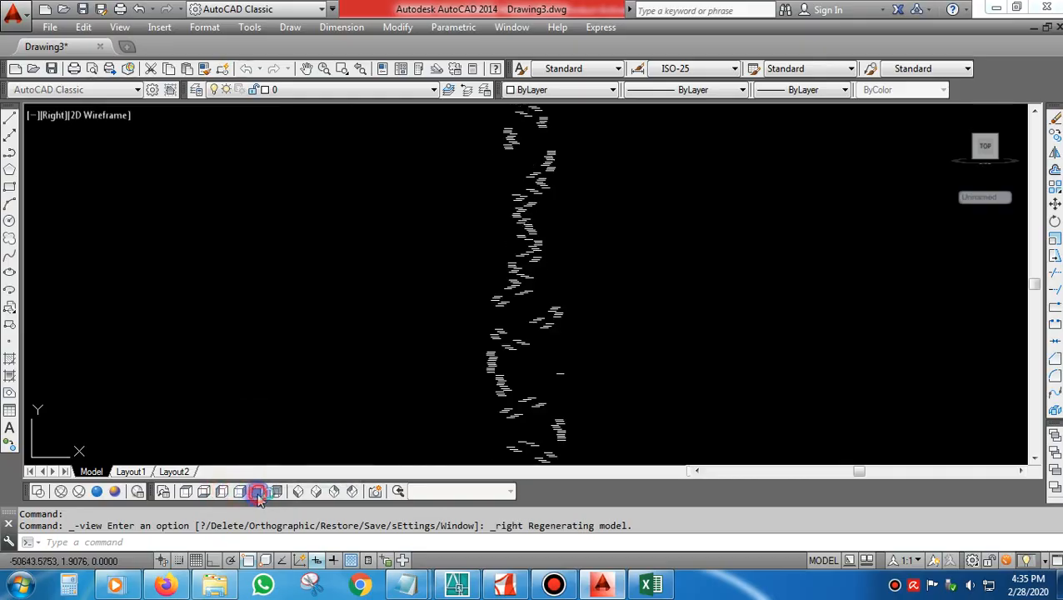
{"action": "left_click", "coordinate": [275, 491]}
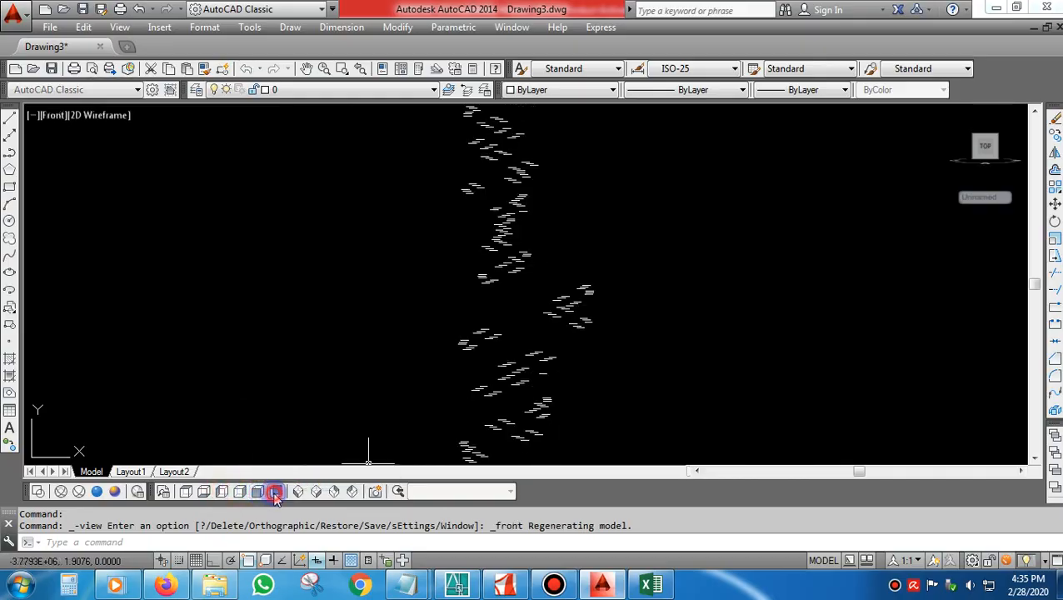
{"action": "left_click", "coordinate": [297, 491]}
{"action": "left_click", "coordinate": [315, 492]}
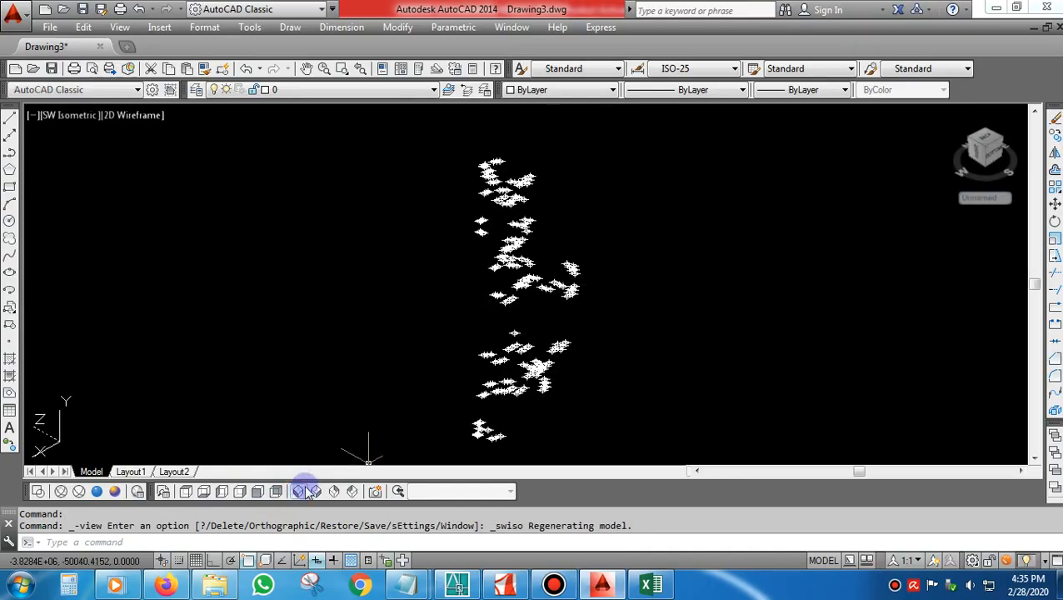
{"action": "left_click", "coordinate": [317, 492]}
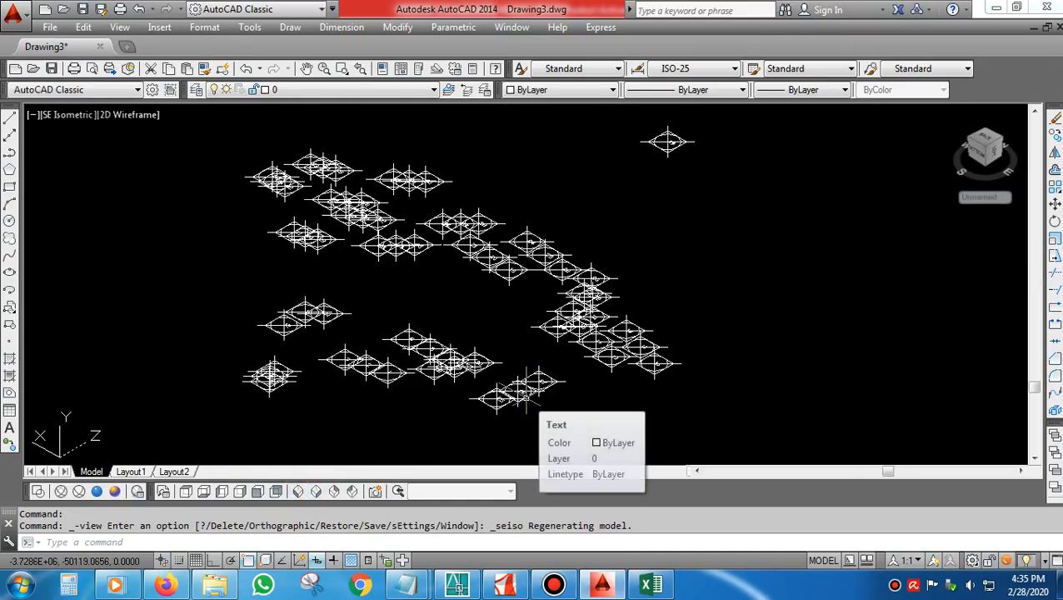
{"action": "type", "text": "rea"}
{"action": "key", "text": "Return"}
{"action": "scroll", "coordinate": [525, 398], "scroll_direction": "up", "scroll_amount": 4}
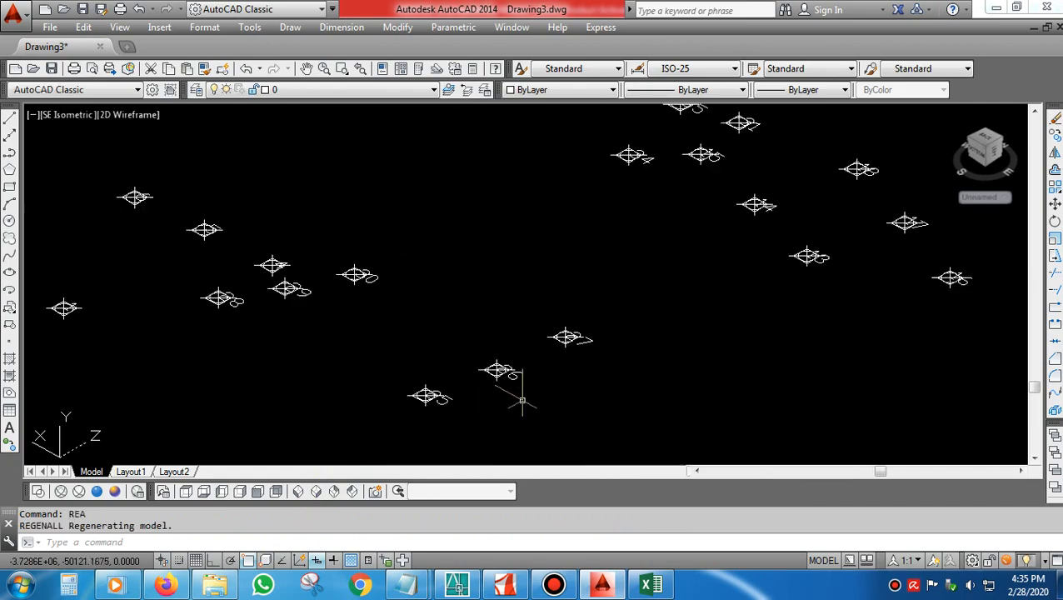
{"action": "scroll", "coordinate": [523, 389], "scroll_direction": "down", "scroll_amount": 4}
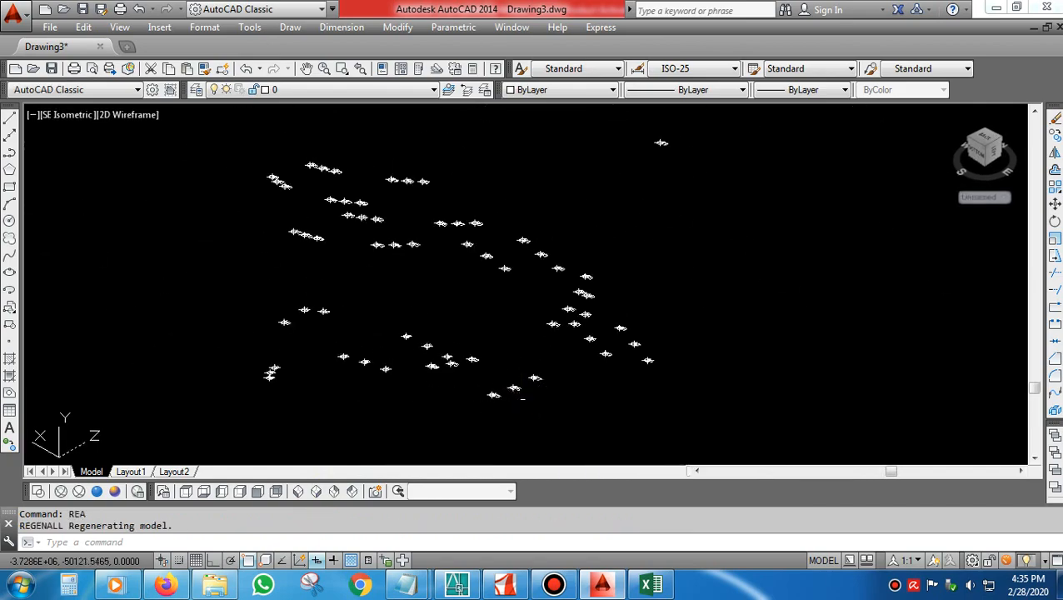
Check the point heights in the left view and return to the top view
{"action": "left_click", "coordinate": [223, 492]}
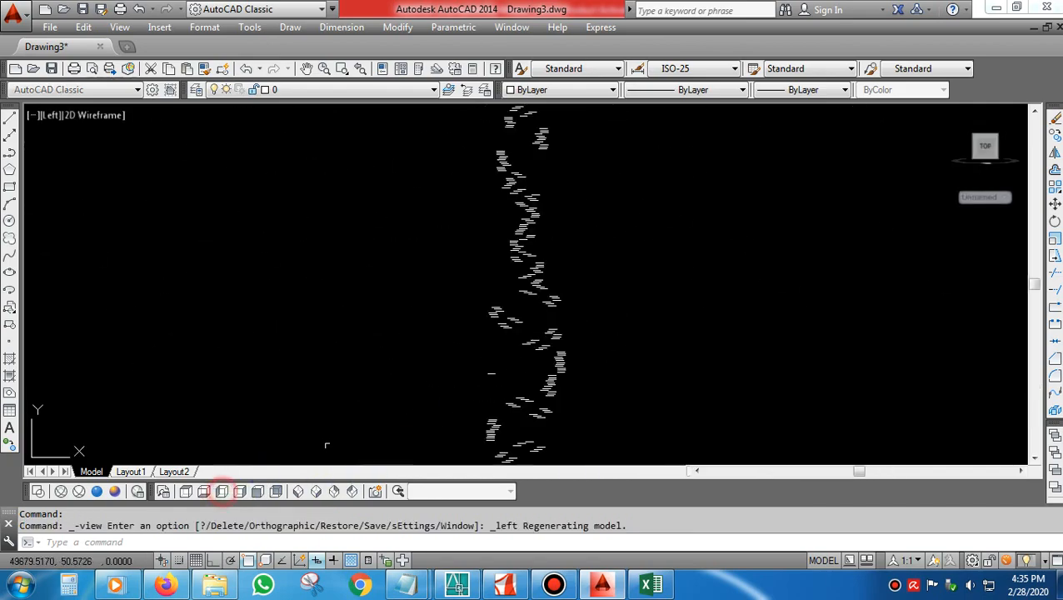
{"action": "scroll", "coordinate": [577, 325], "scroll_direction": "down", "scroll_amount": 4}
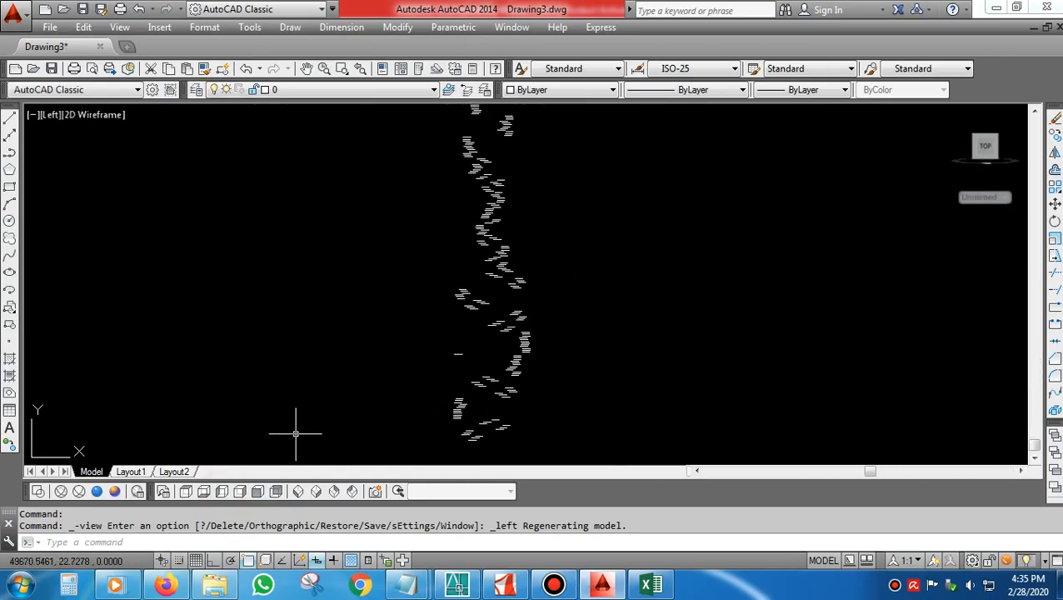
{"action": "left_click", "coordinate": [186, 492]}
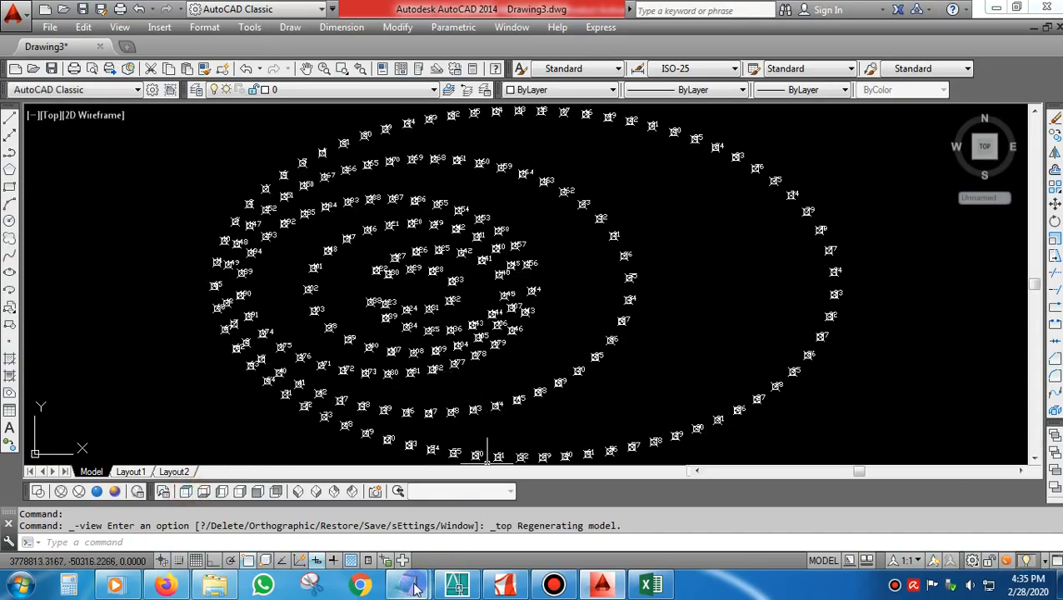
Switch to the Coba point note in Notepad, append "OK COBA KITA CEK....." at its end and minimize it
{"action": "mouse_move", "coordinate": [408, 585]}
{"action": "left_click", "coordinate": [373, 512]}
{"action": "left_click", "coordinate": [649, 426]}
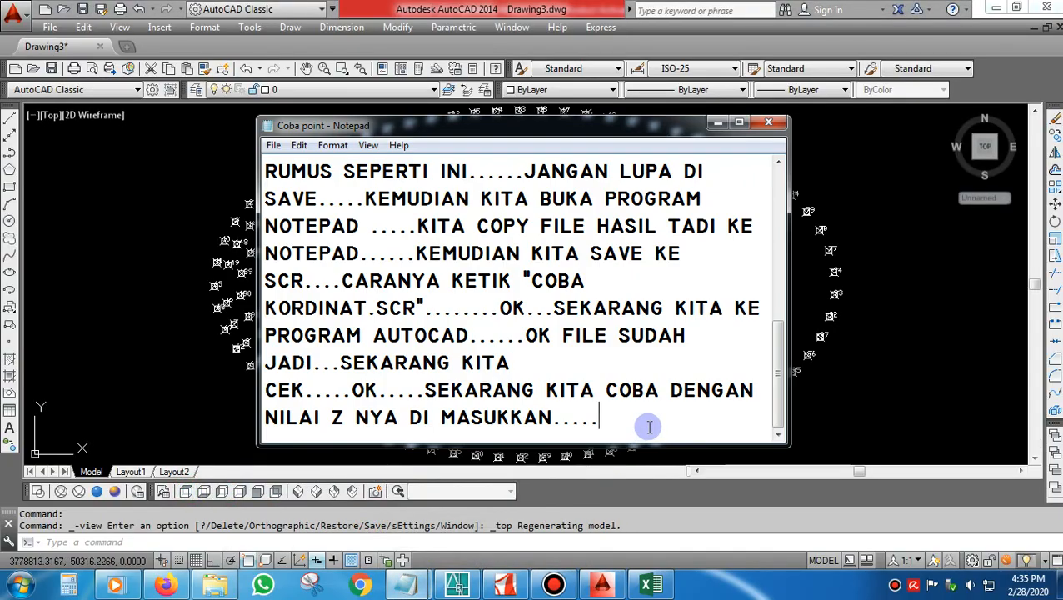
{"action": "type", "text": "O"}
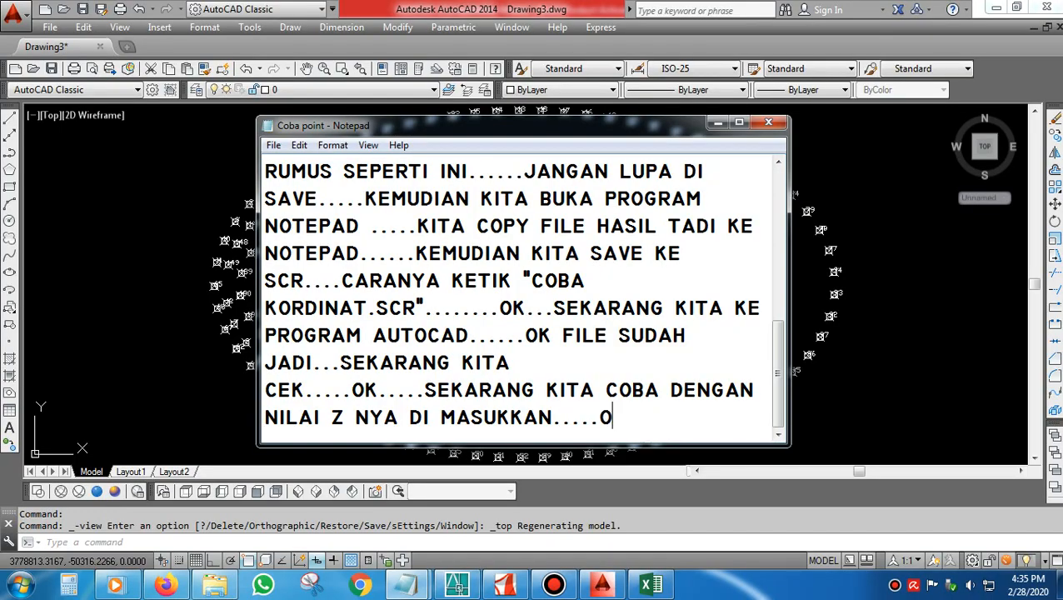
{"action": "type", "text": "K COBA KITA C"}
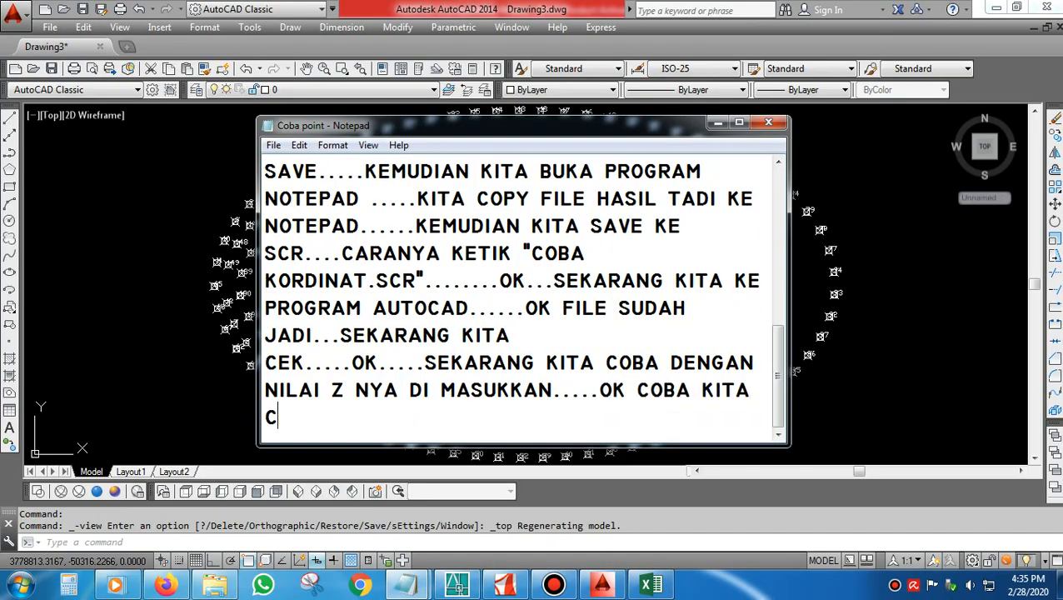
{"action": "type", "text": "EK....."}
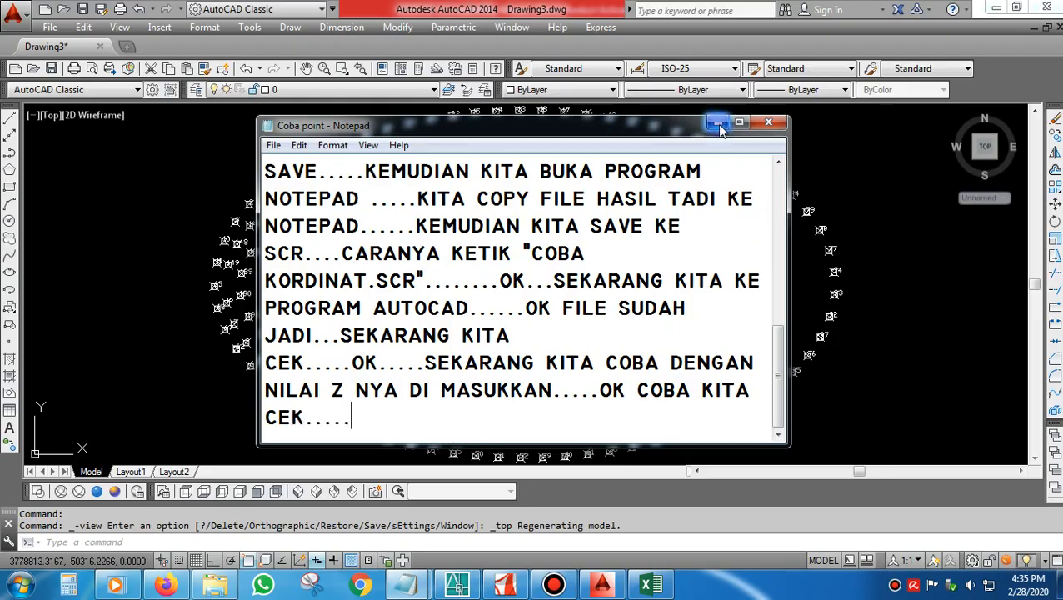
{"action": "left_click", "coordinate": [718, 123]}
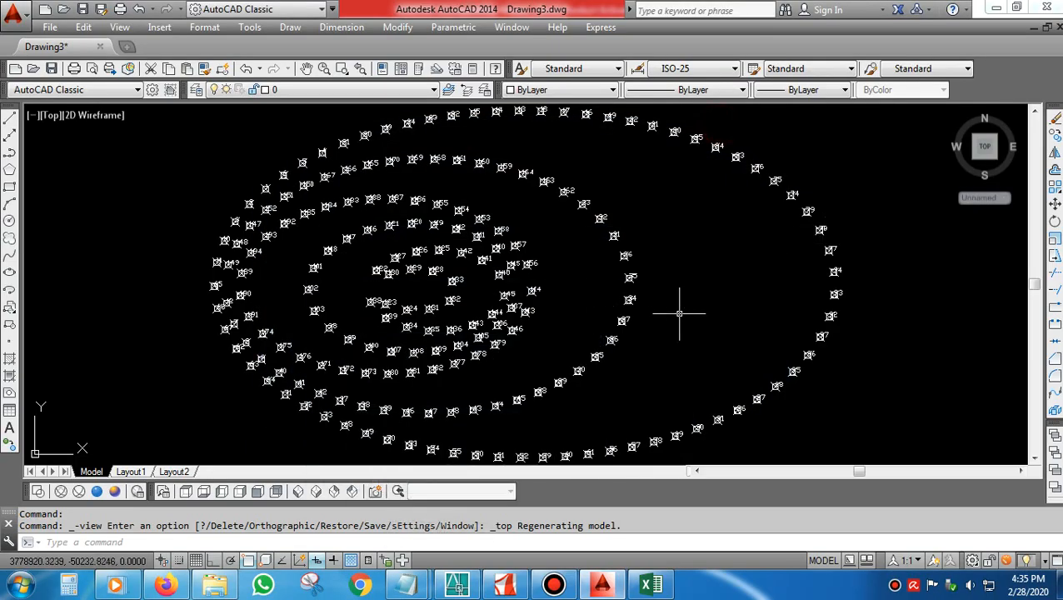
Regenerate the drawing close up around point 35 so its marker shrinks beside the label
{"action": "scroll", "coordinate": [659, 301], "scroll_direction": "up", "scroll_amount": 5}
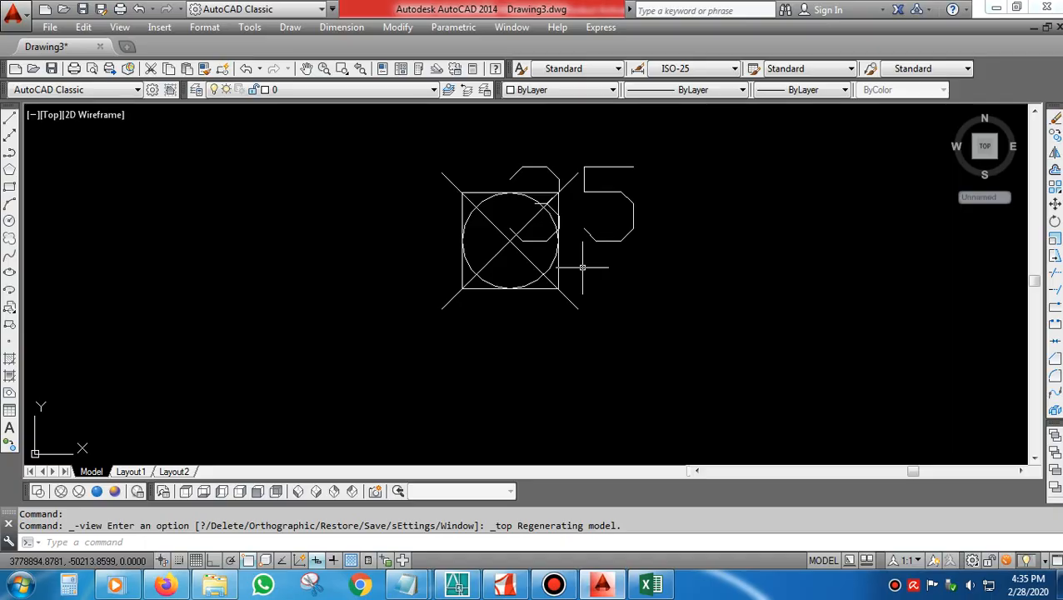
{"action": "type", "text": "re"}
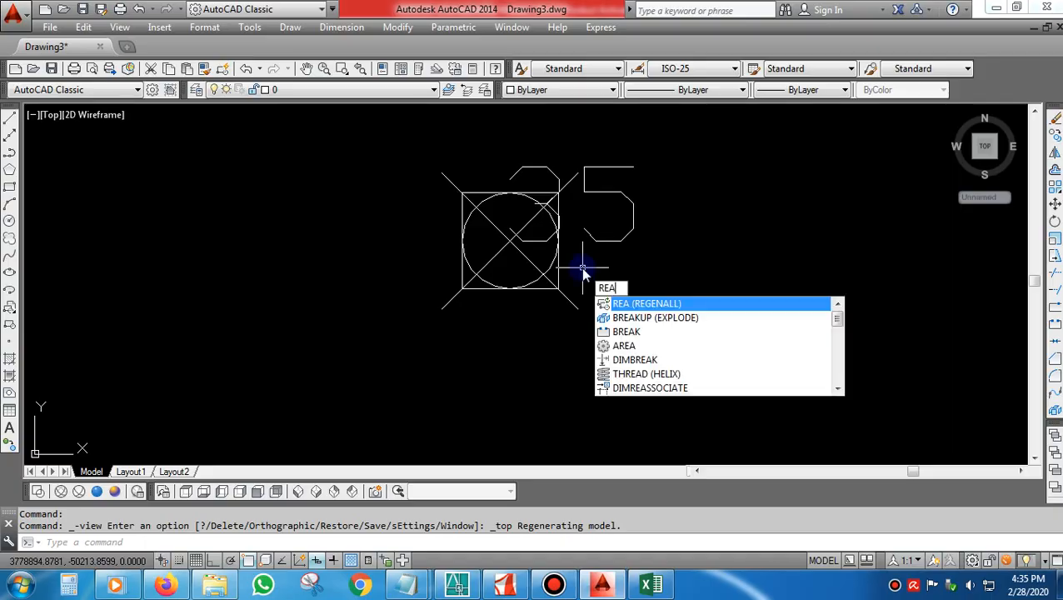
{"action": "key", "text": "Return"}
{"action": "left_click", "coordinate": [510, 240]}
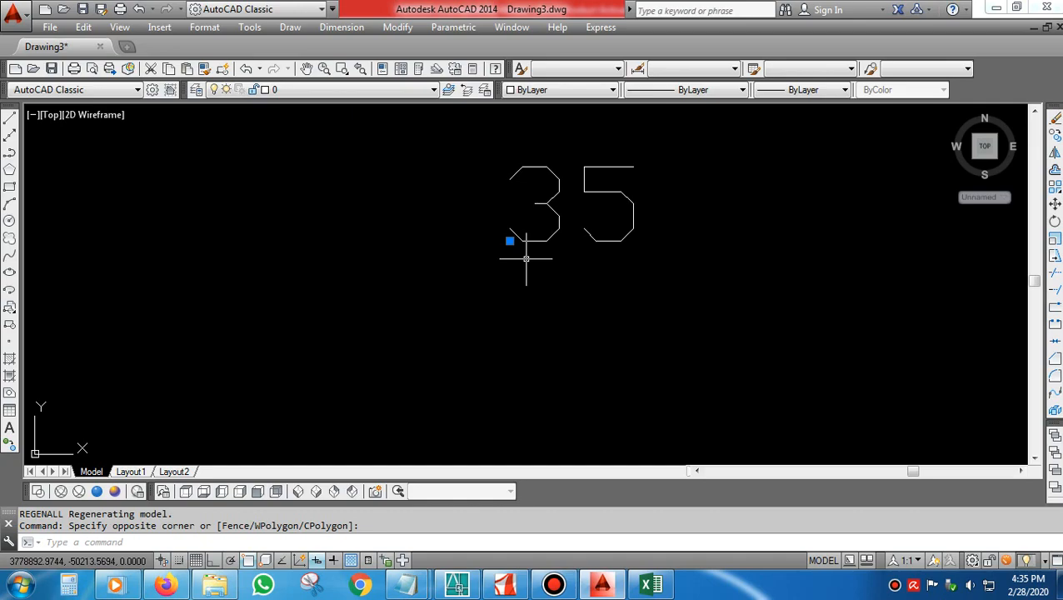
{"action": "key", "text": "Escape"}
{"action": "scroll", "coordinate": [527, 258], "scroll_direction": "down", "scroll_amount": 3}
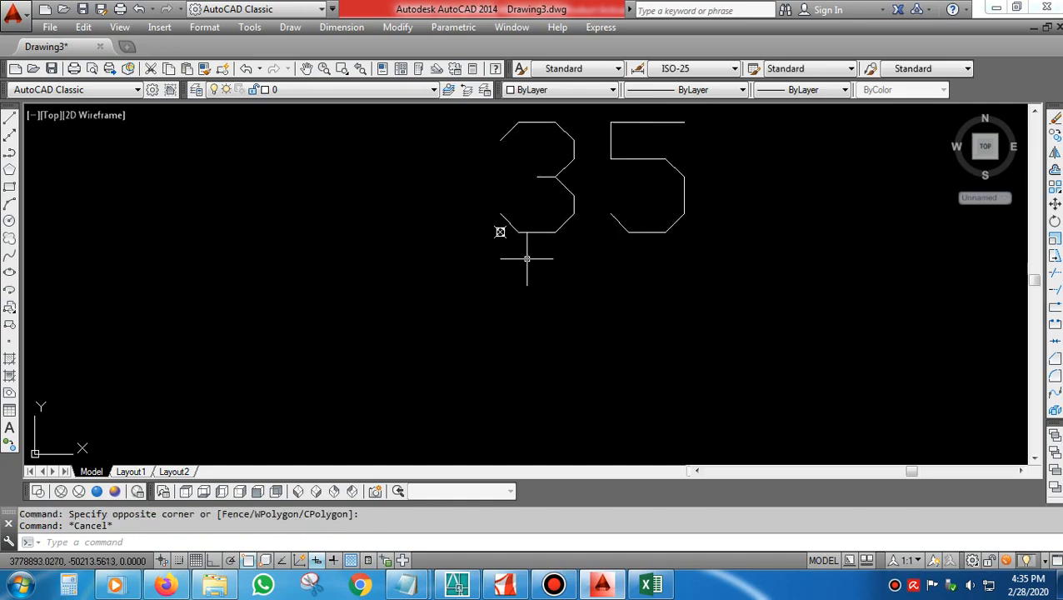
{"action": "type", "text": "rea"}
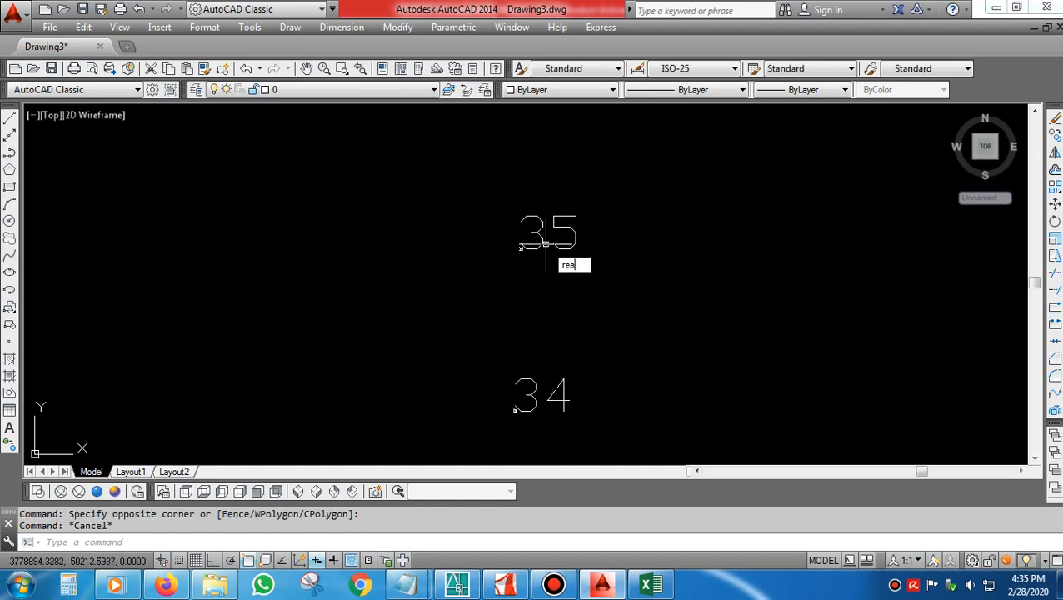
{"action": "key", "text": "Return"}
List the properties of the point object beside label 35
{"action": "type", "text": "li"}
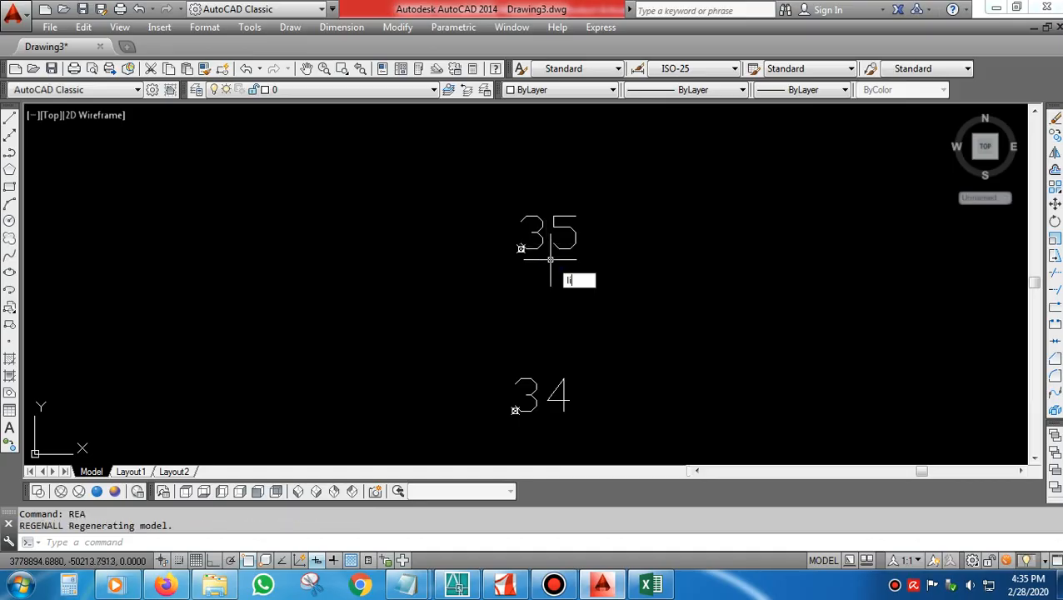
{"action": "key", "text": "Return"}
{"action": "left_click_drag", "start_coordinate": [519, 247], "coordinate": [501, 229]}
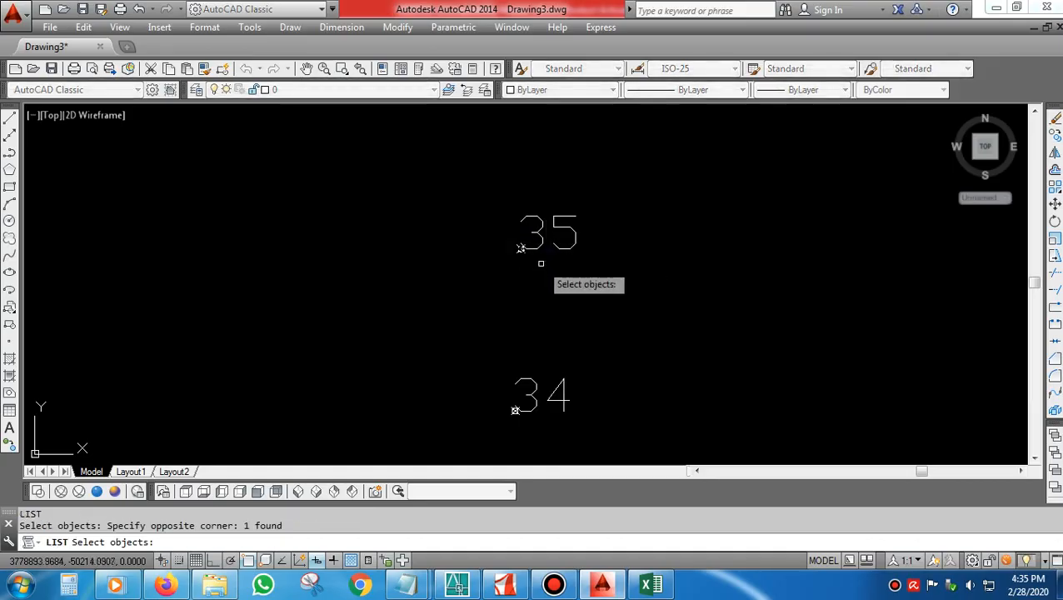
{"action": "key", "text": "Return"}
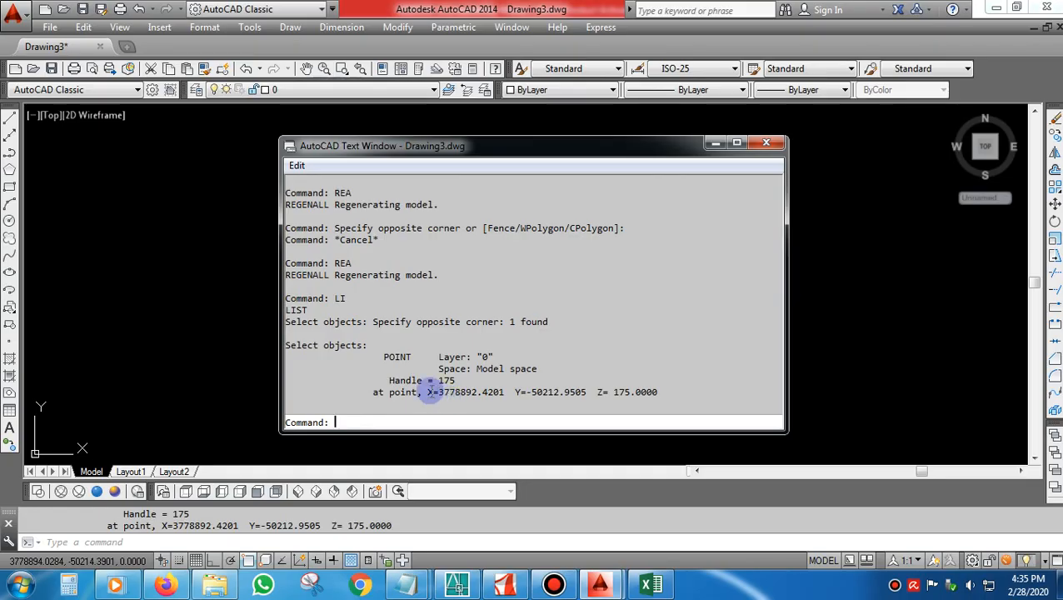
Copy the X, Y and Z coordinates of point 35 from the AutoCAD Text Window and close that window
{"action": "left_click_drag", "start_coordinate": [427, 392], "coordinate": [658, 392]}
{"action": "right_click", "coordinate": [633, 389]}
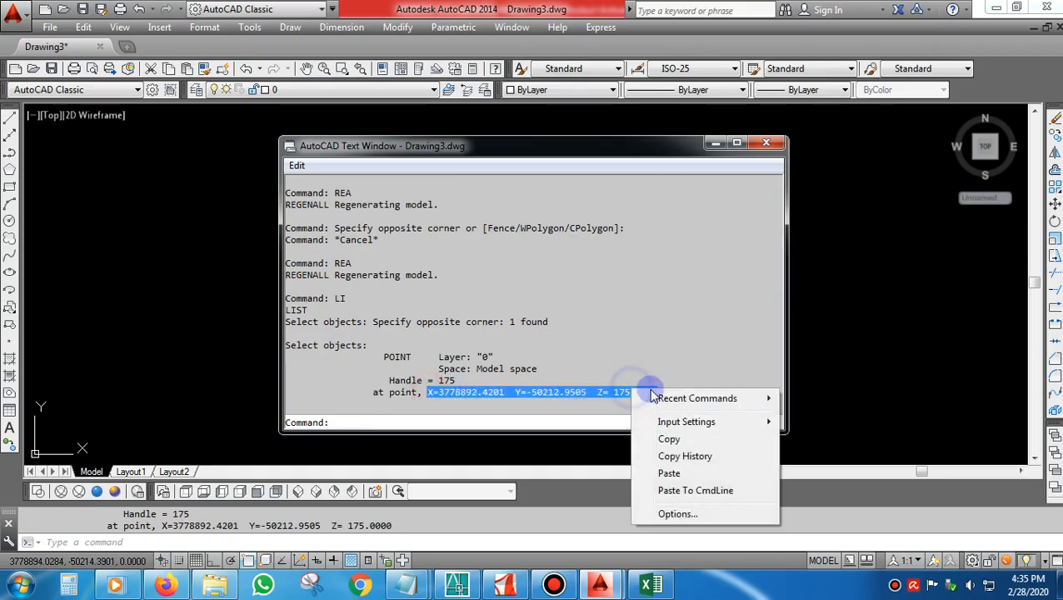
{"action": "left_click", "coordinate": [688, 441]}
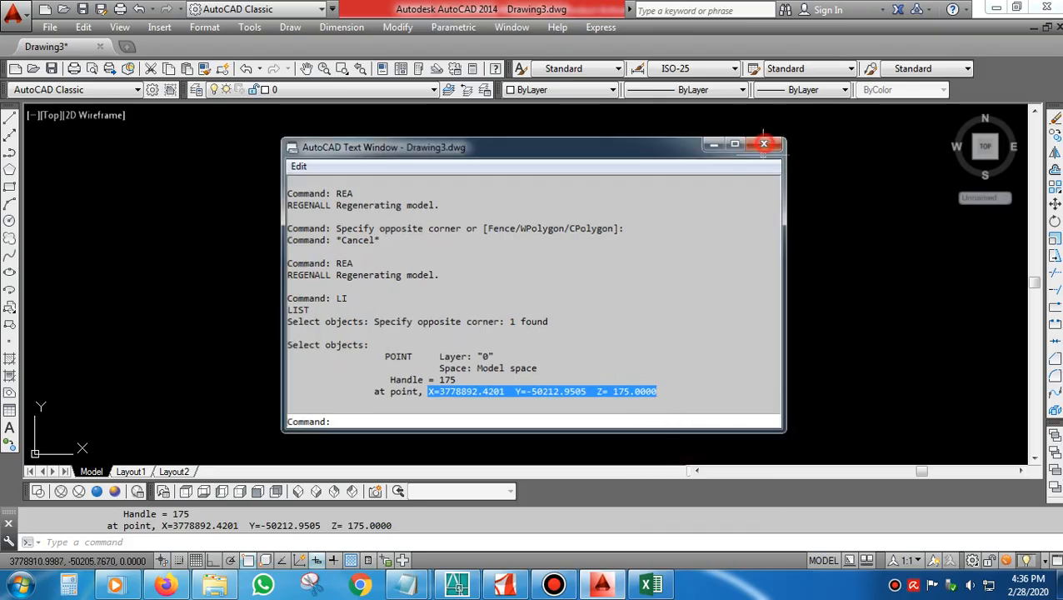
{"action": "left_click", "coordinate": [766, 143]}
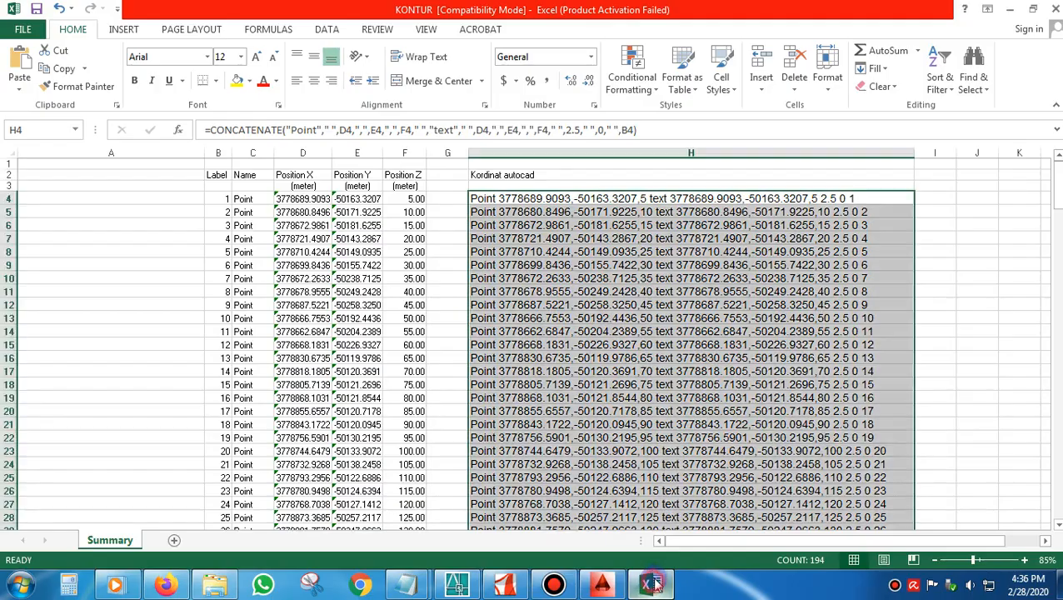
Switch to the KONTUR workbook in Excel and paste the copied X, Y and Z coordinates into cell A38 beside point 35
{"action": "left_click", "coordinate": [650, 585]}
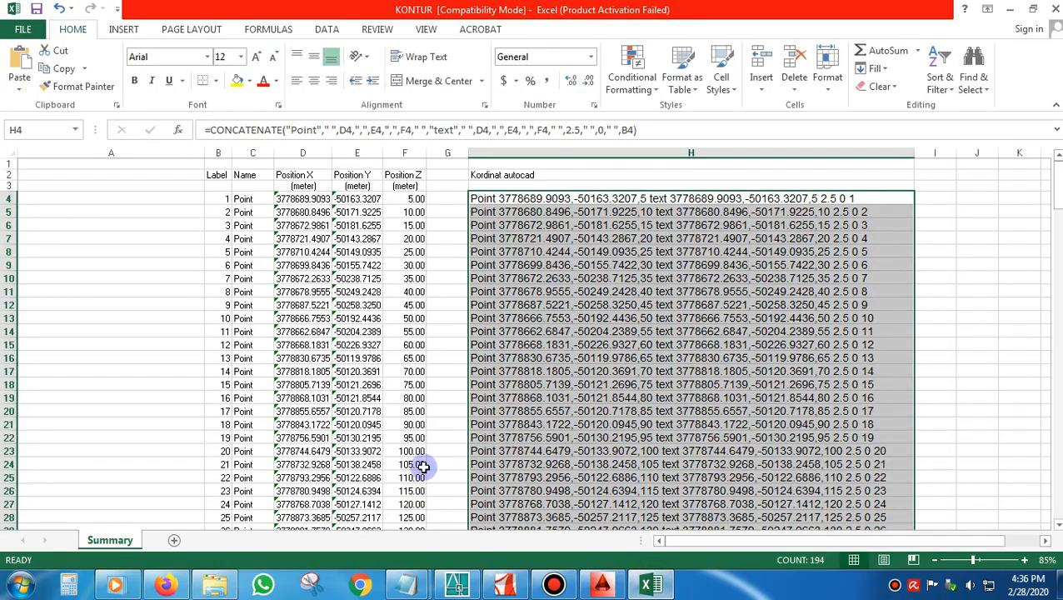
{"action": "left_click", "coordinate": [228, 437]}
{"action": "scroll", "coordinate": [257, 363], "scroll_direction": "down", "scroll_amount": 7}
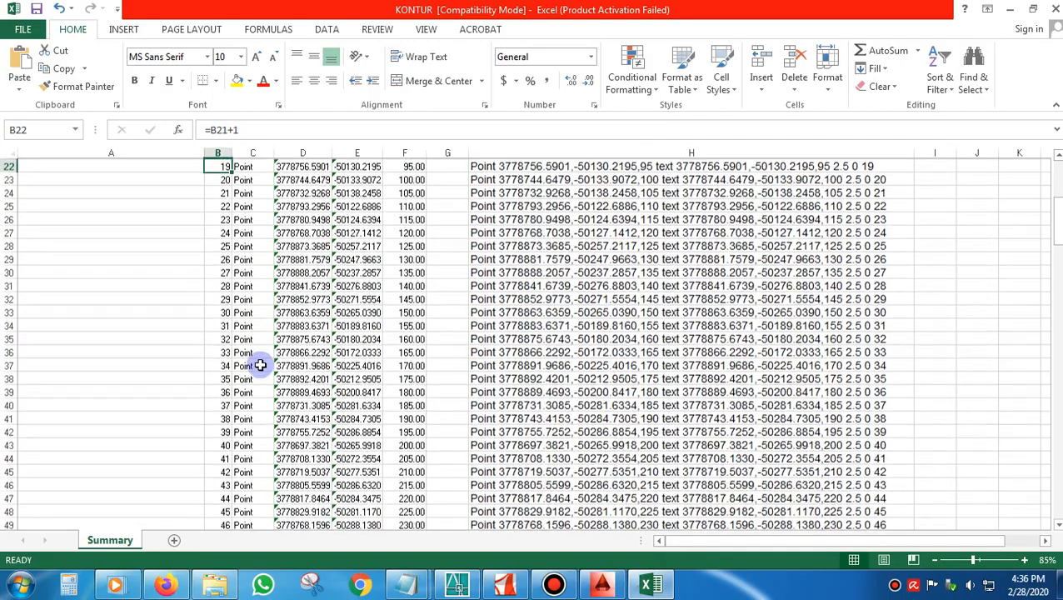
{"action": "left_click", "coordinate": [123, 378]}
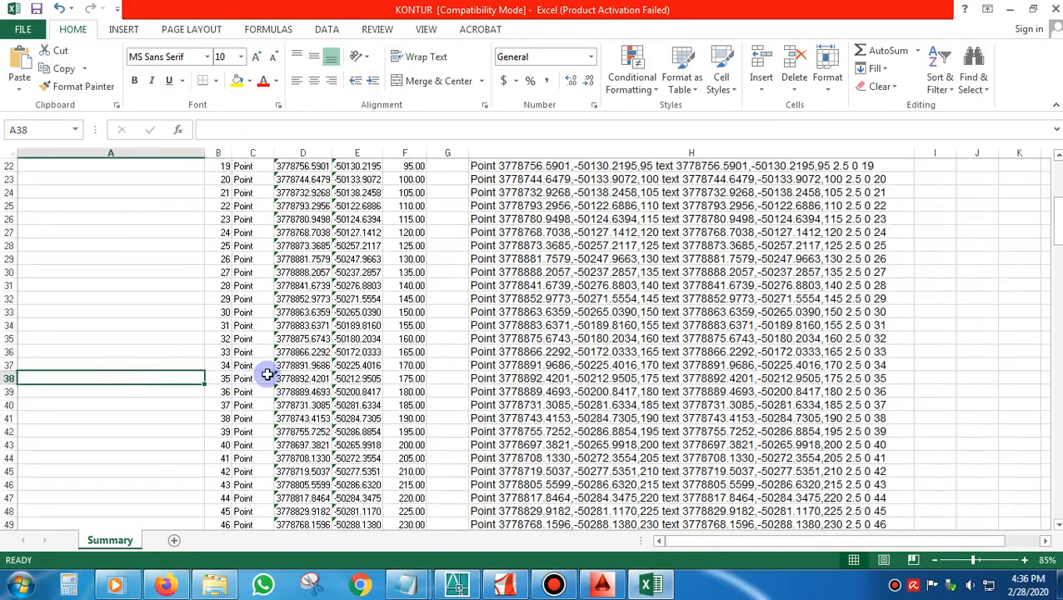
{"action": "right_click", "coordinate": [178, 379]}
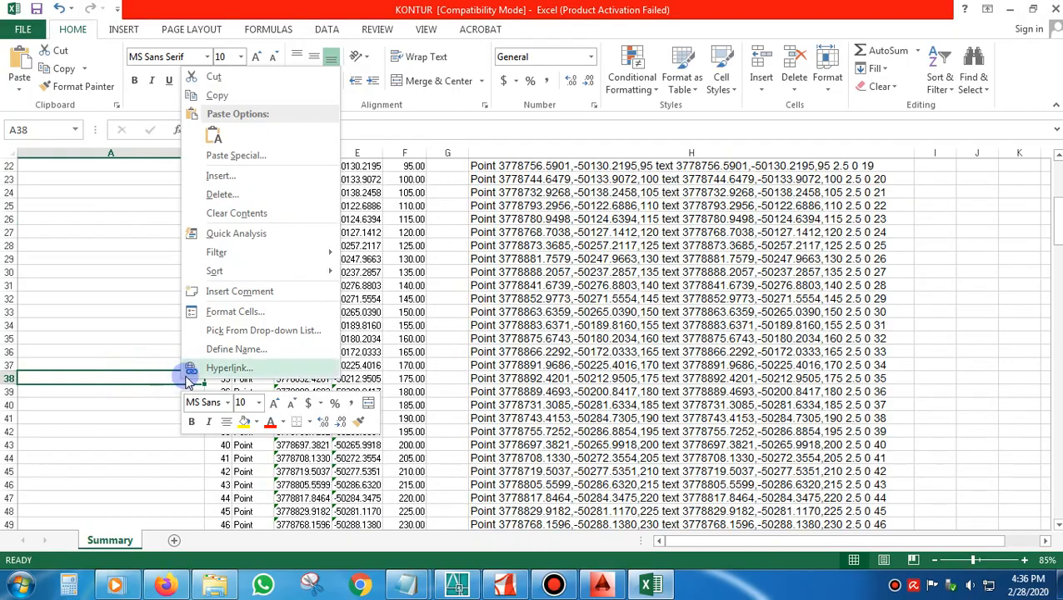
{"action": "left_click", "coordinate": [213, 135]}
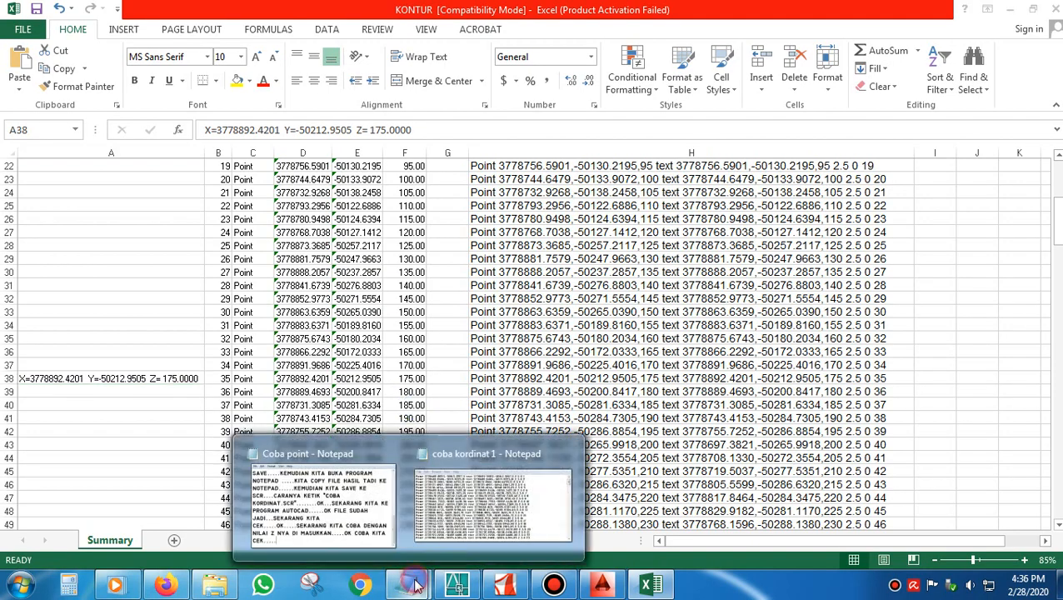
Switch to the Coba point note in Notepad and append "OK....SAMPAI DI SINI PERTEMUAN KITA KALI INI" at its end
{"action": "mouse_move", "coordinate": [408, 584]}
{"action": "left_click", "coordinate": [368, 516]}
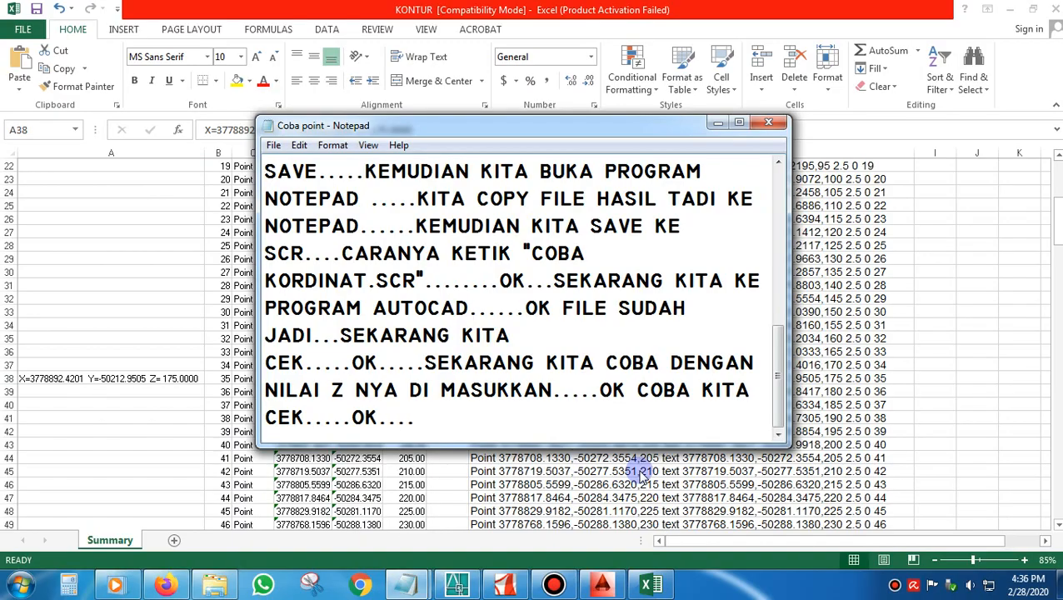
{"action": "type", "text": "SAMPA"}
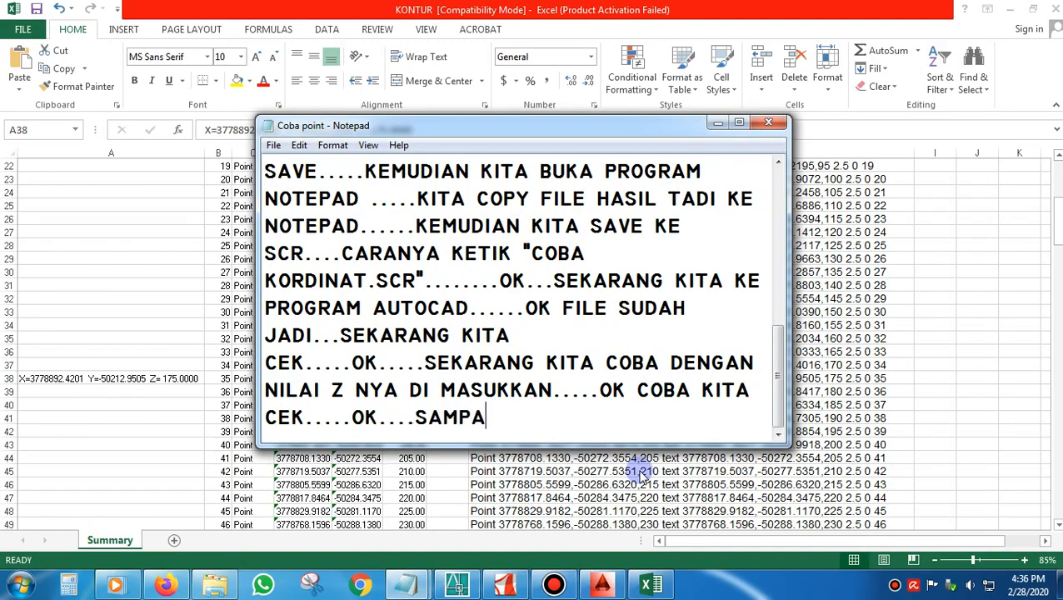
{"action": "type", "text": "I DI SIN"}
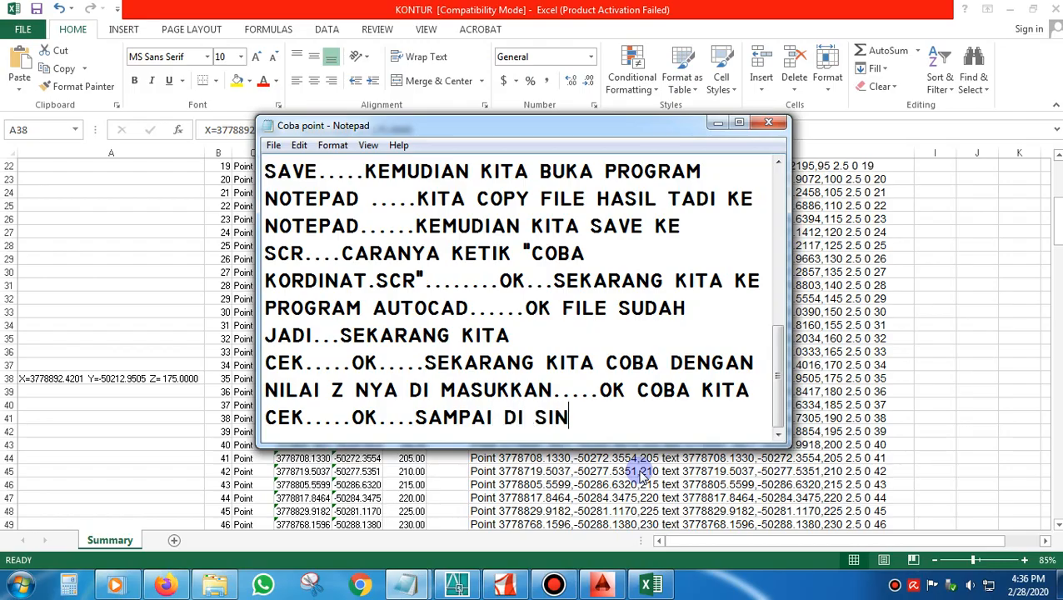
{"action": "type", "text": "I PERTEMUA"}
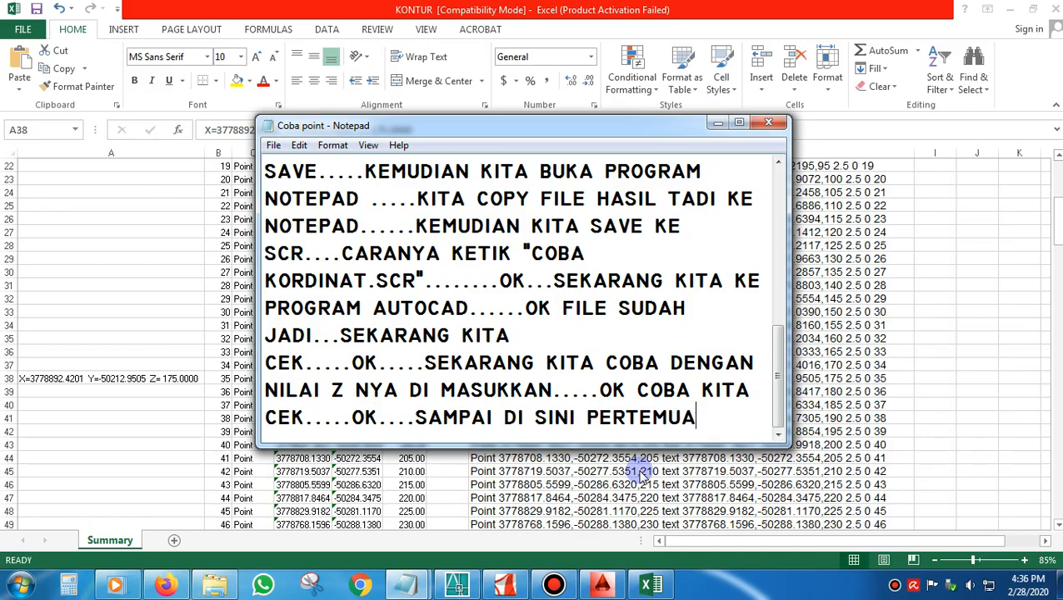
{"action": "type", "text": "N KIT"}
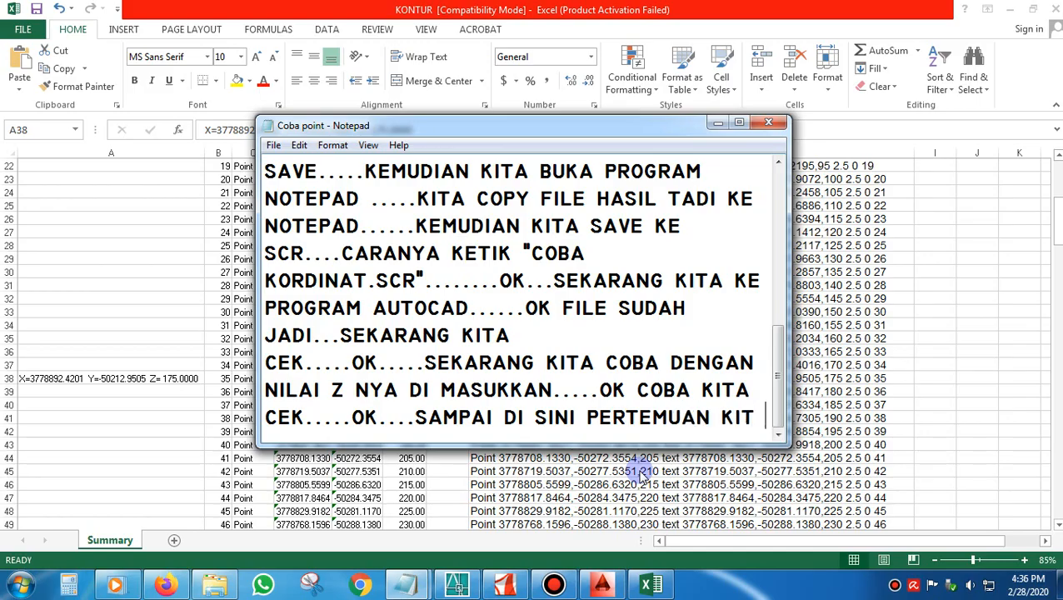
{"action": "type", "text": "A KALI"}
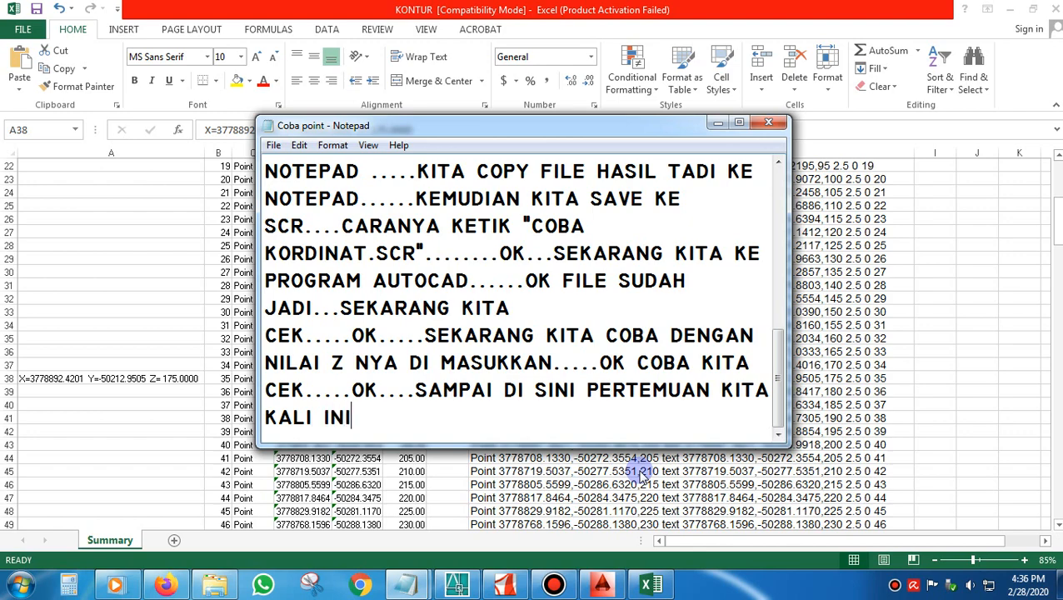
Continue the closing text of the note with "...SEMOGA BERMANFAAT DAN SELAMAT MENCOBA"
{"action": "type", "text": " INI...SEMOG"}
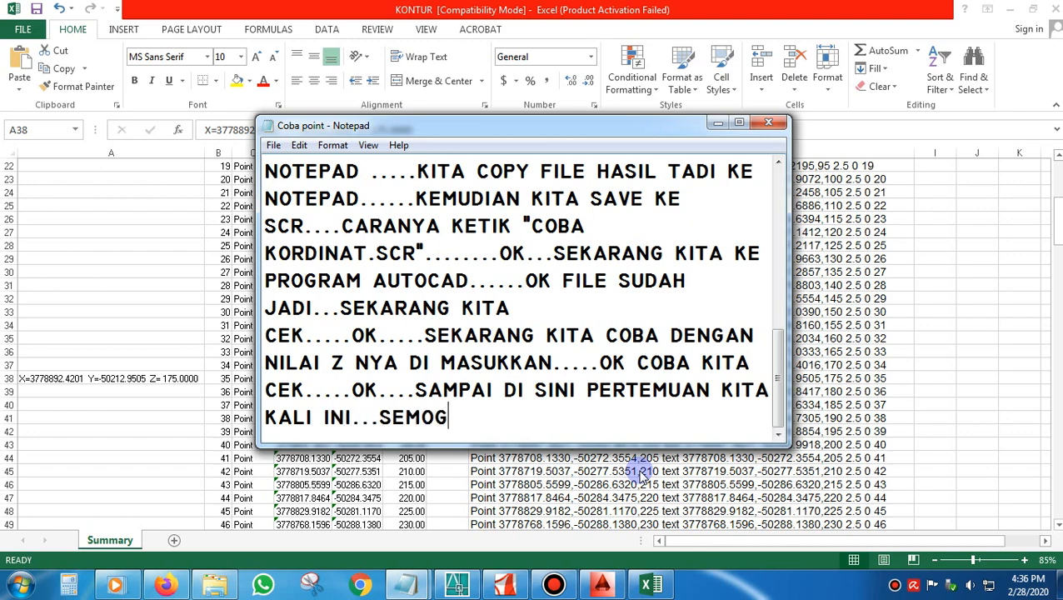
{"action": "type", "text": "A BERMANFA"}
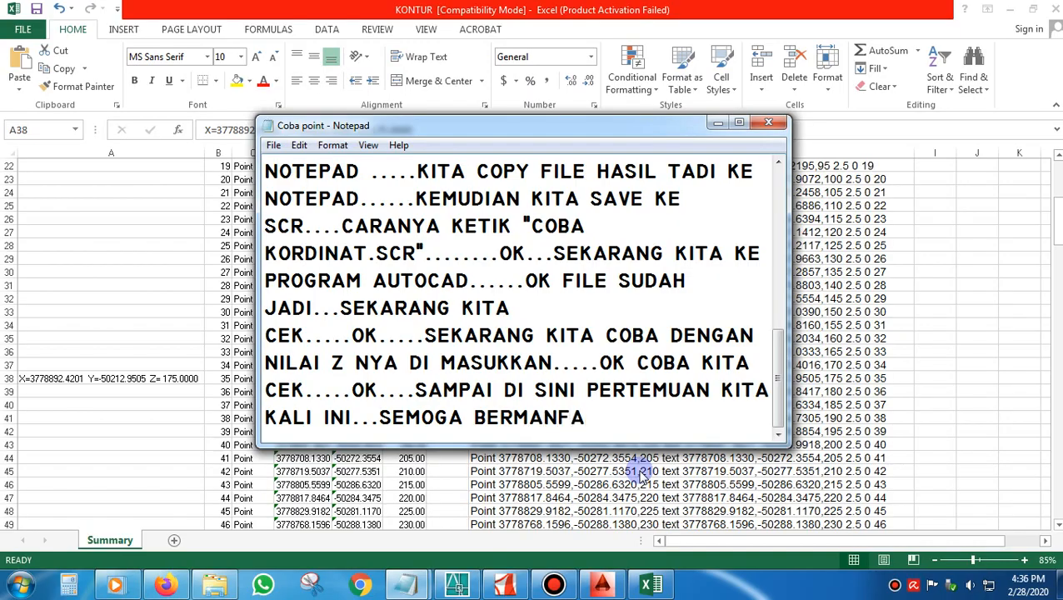
{"action": "type", "text": "AT DAN"}
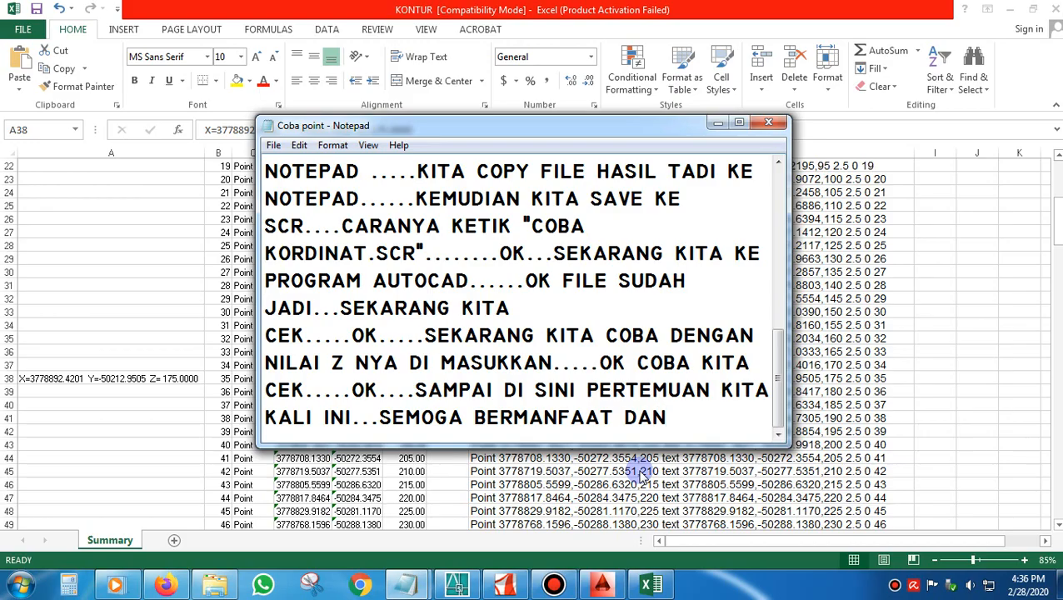
{"action": "type", "text": " SELAMAT"}
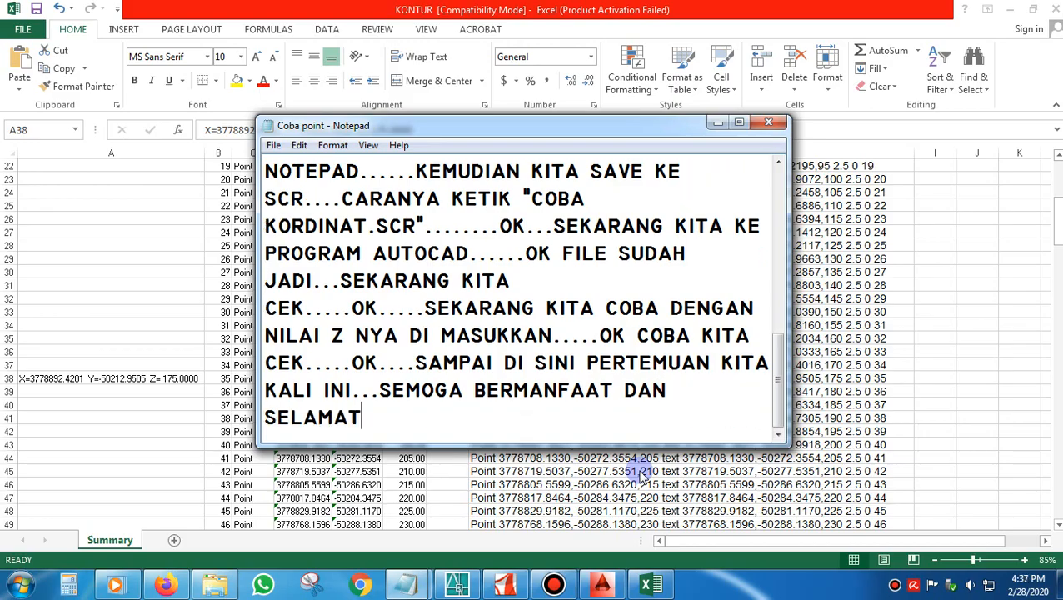
{"action": "type", "text": " MENCOB"}
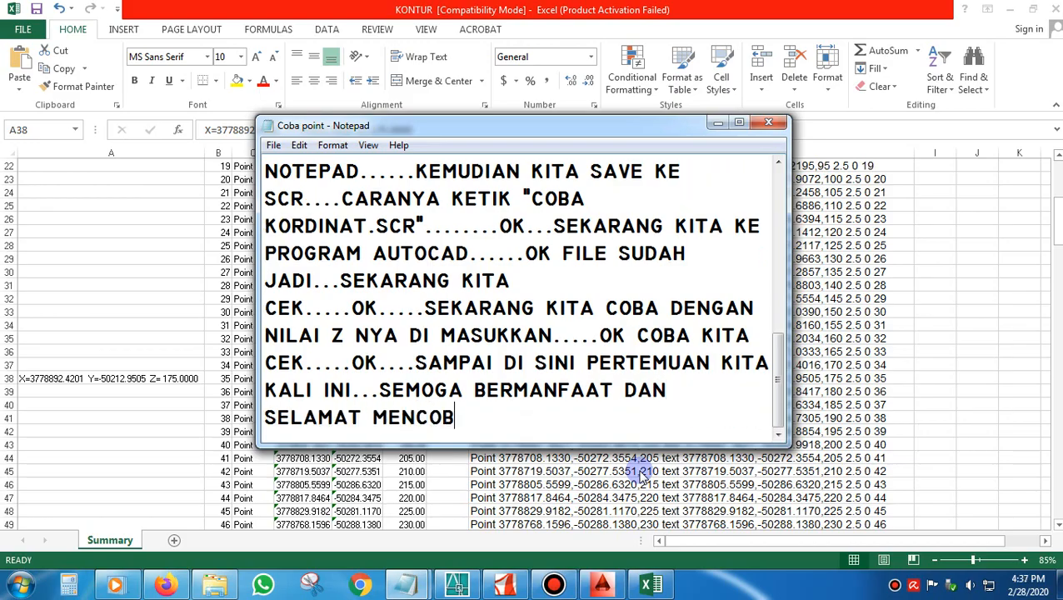
Add the reminder "...JANGAN LUPA SUBCRIBE, LIKE & NOTIF......" to the end of the note
{"action": "type", "text": "A...JANGAN LU"}
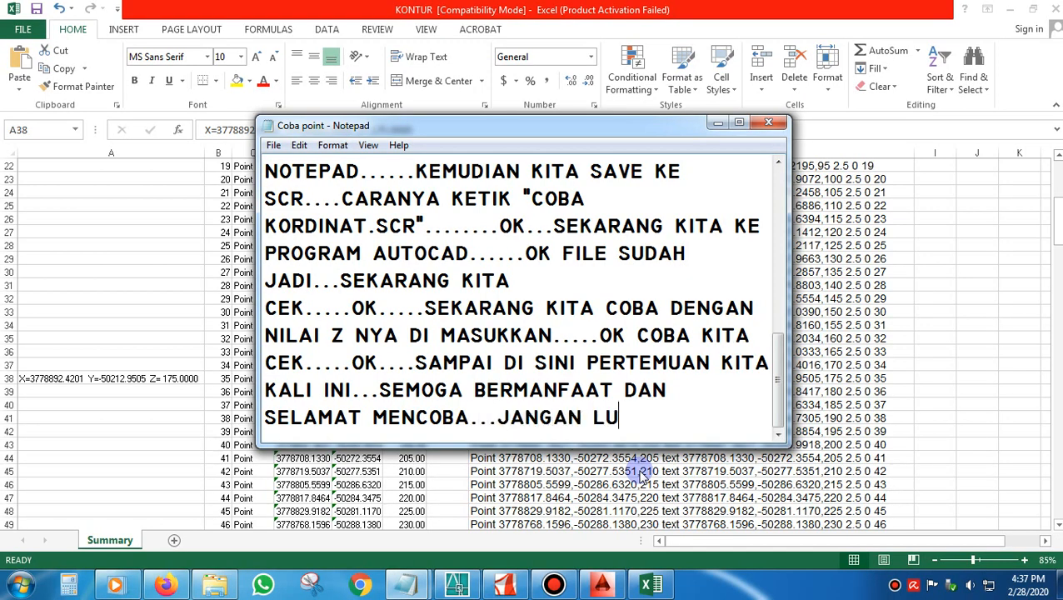
{"action": "type", "text": "PA SUBC"}
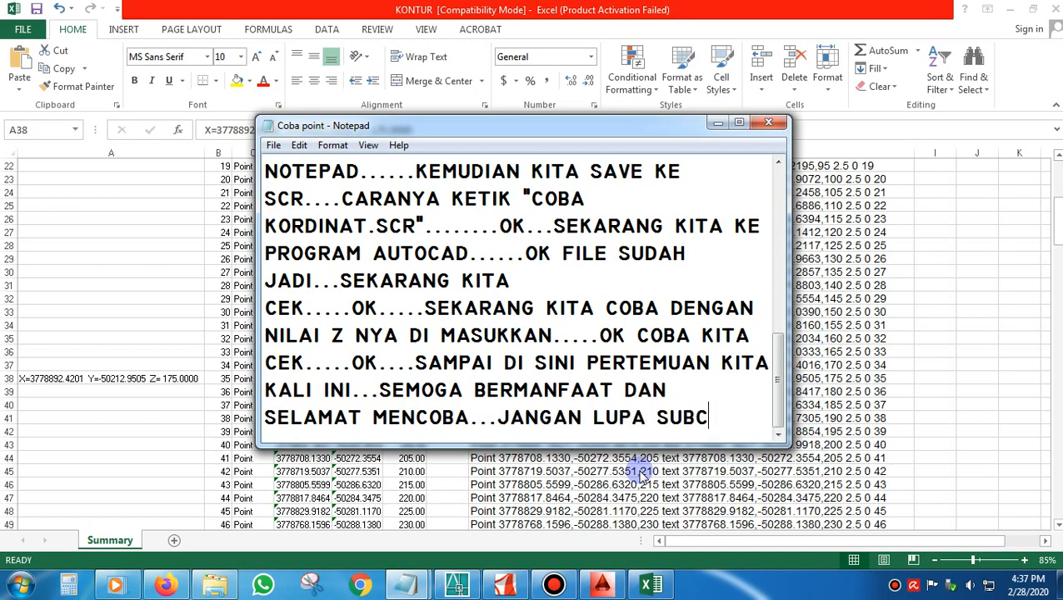
{"action": "type", "text": "RIBE"}
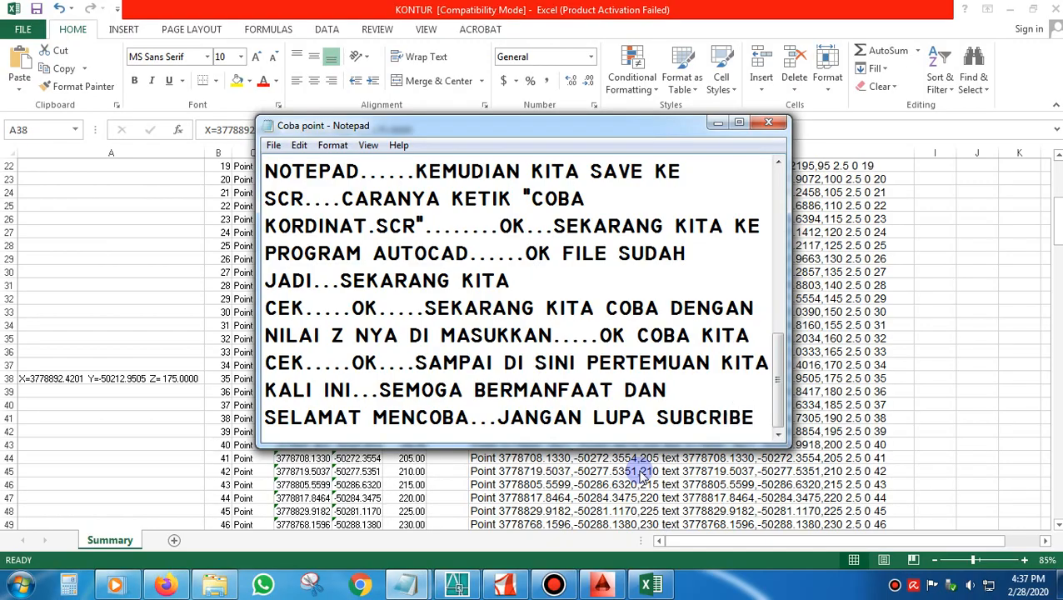
{"action": "type", "text": ","}
{"action": "key", "text": "Return"}
{"action": "type", "text": "LIKE "}
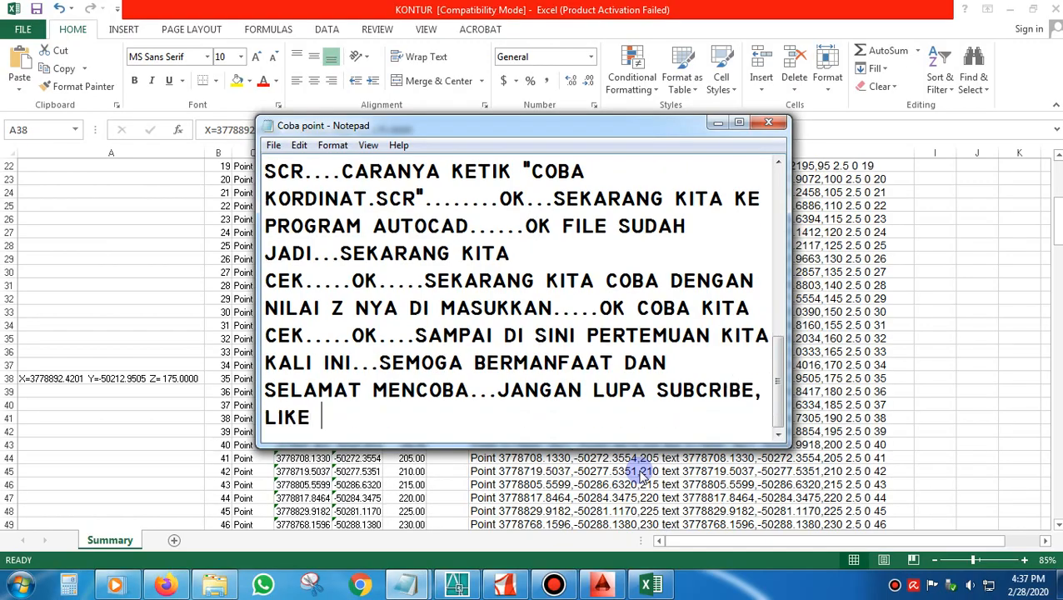
{"action": "type", "text": "& NITIF"}
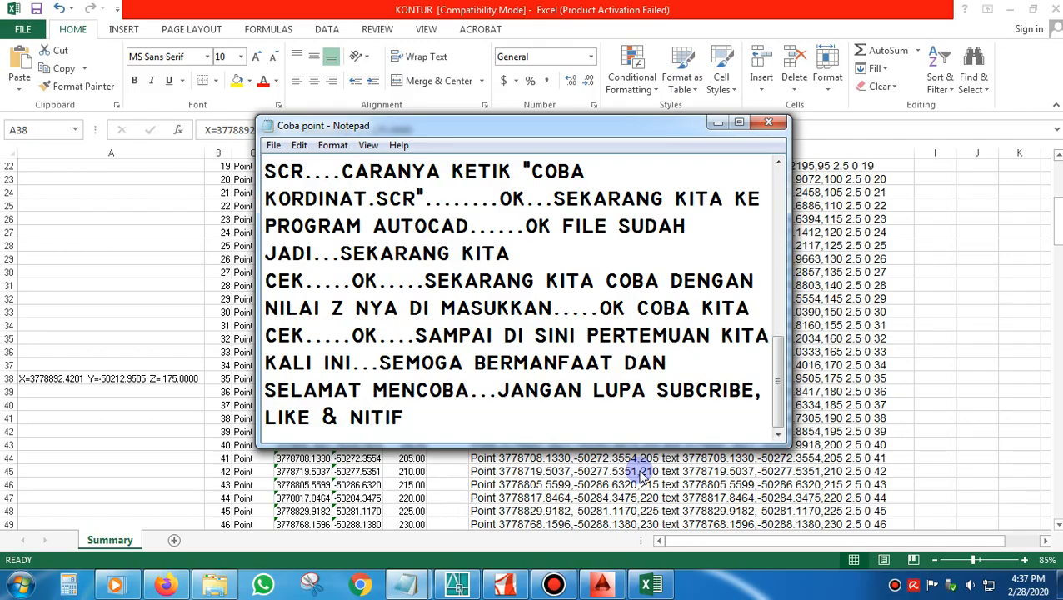
{"action": "key", "text": "BackSpace"}
{"action": "key", "text": "BackSpace"}
{"action": "key", "text": "BackSpace"}
{"action": "key", "text": "BackSpace"}
{"action": "type", "text": "OTIF......SALA"}
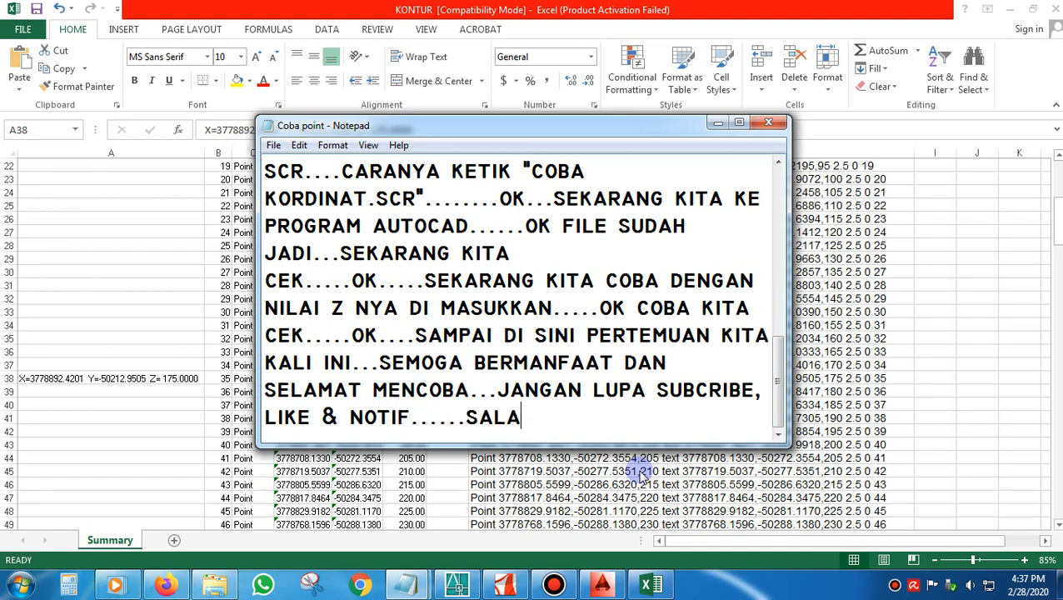
Finish the note with the greeting "SALAM DRAFTER INDONESIA........"
{"action": "type", "text": "M DRAF"}
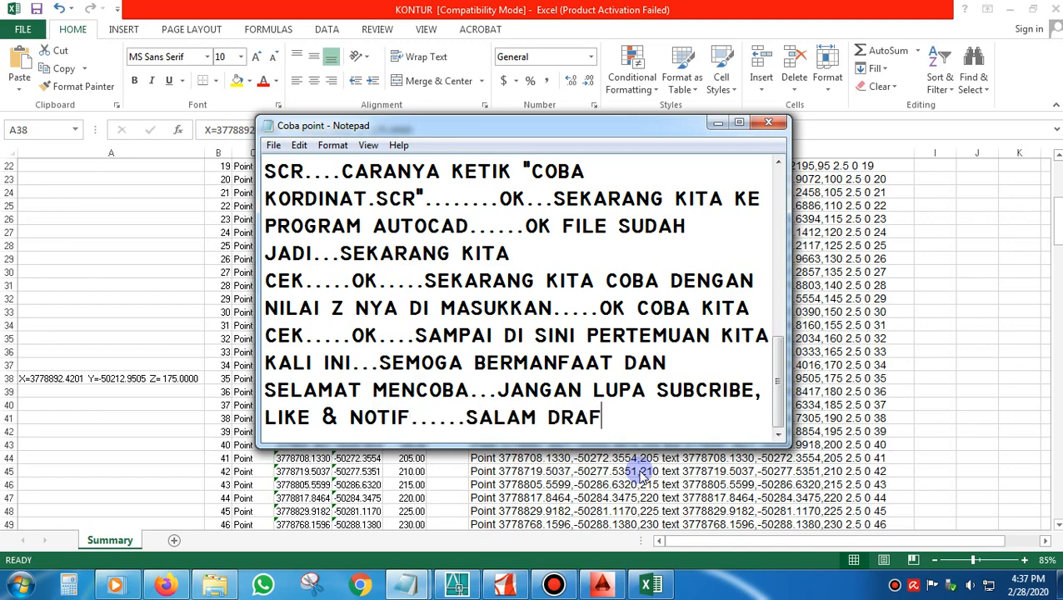
{"action": "type", "text": "TER IND"}
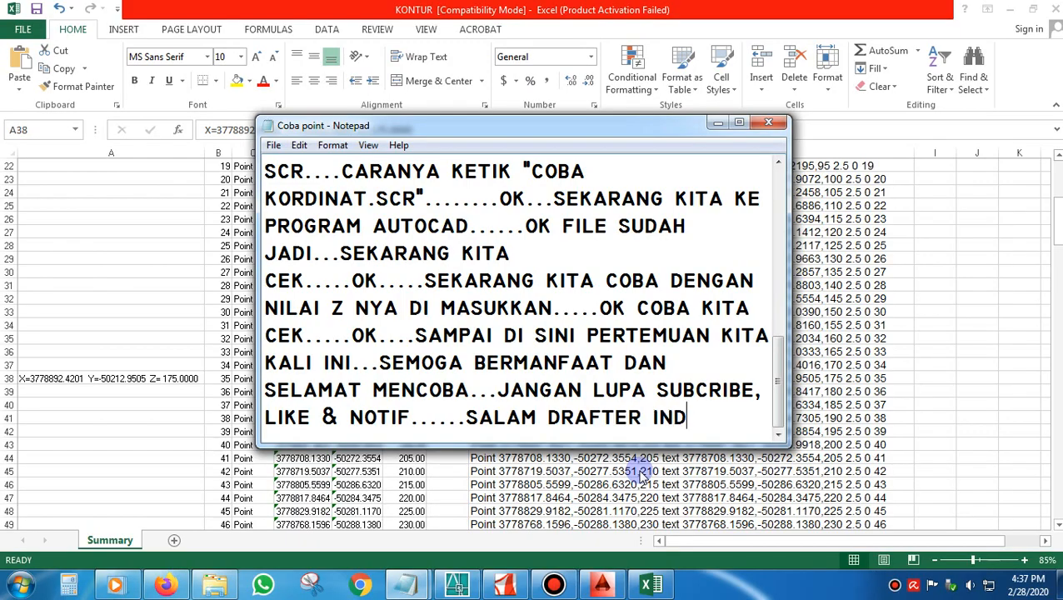
{"action": "type", "text": "ONESIA"}
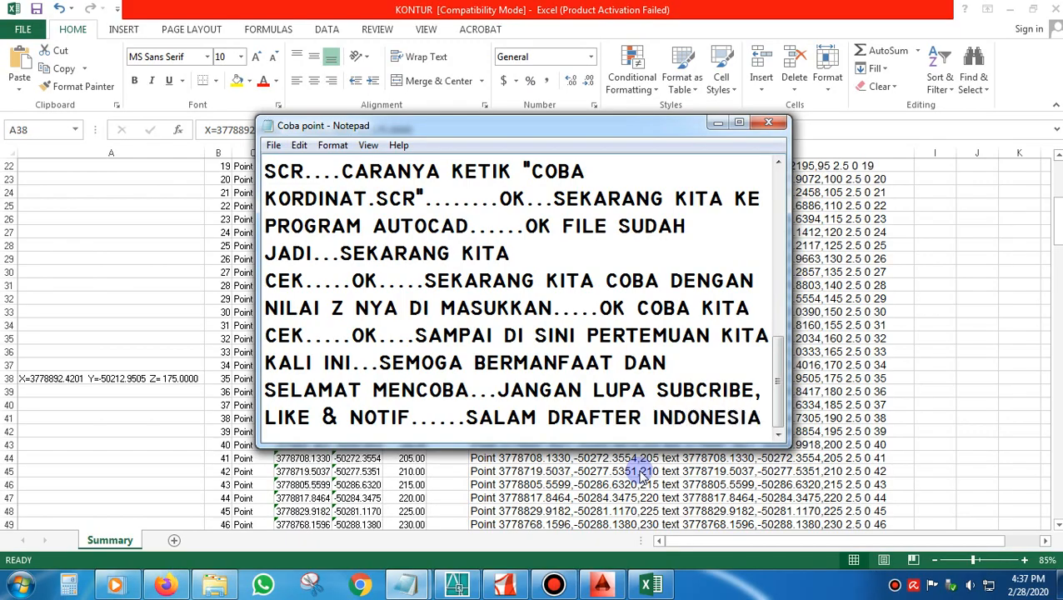
{"action": "type", "text": "........"}
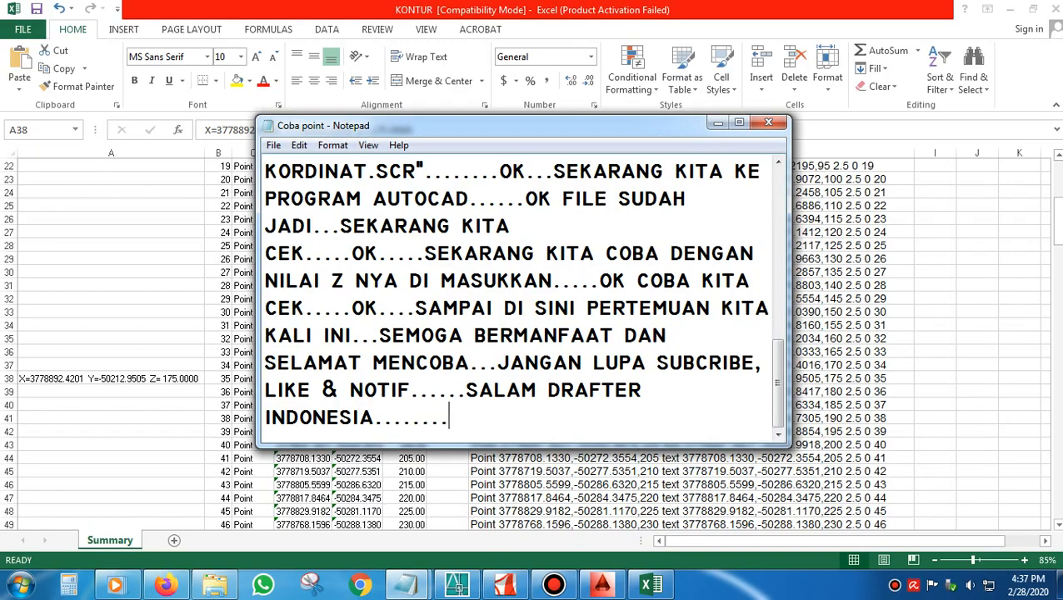